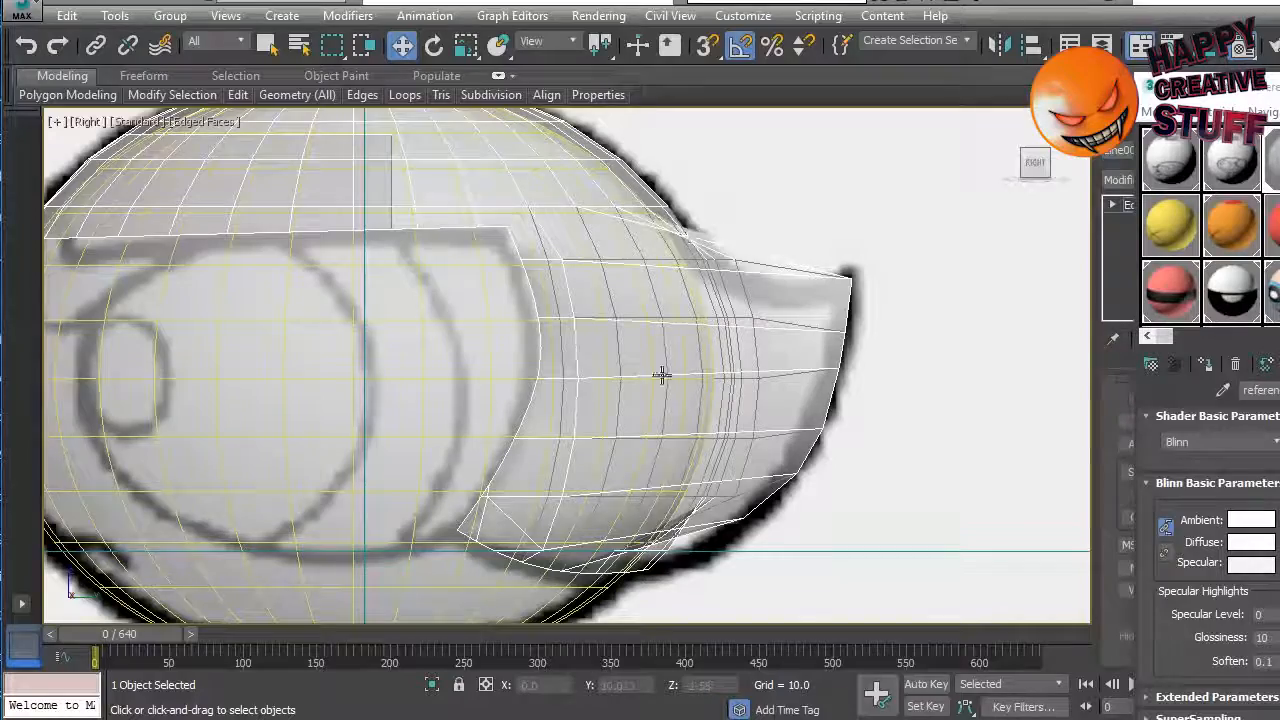
Step: Select the lengthwise edges running around the hair spike between the head and the tip
key("alt+w")
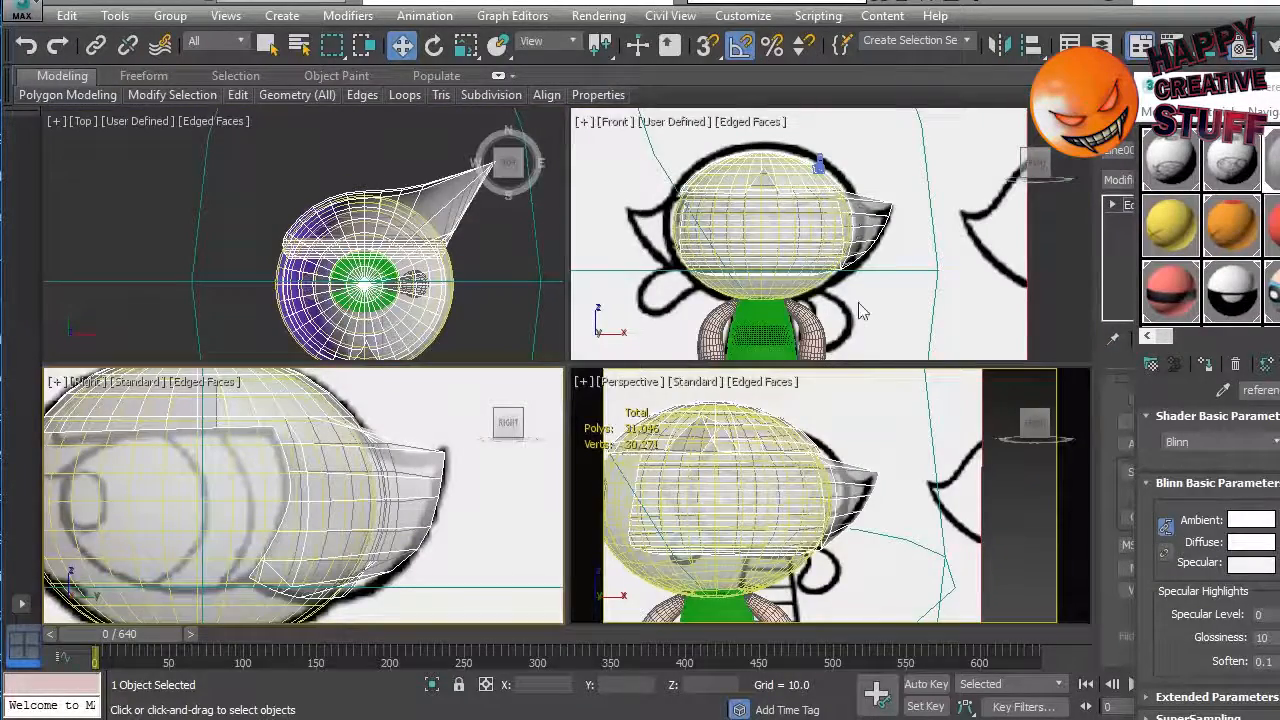
key("alt+w")
key("alt+w")
right_click(845, 515)
key("alt+w")
middle_click_drag(760, 400, 705, 466, "alt")
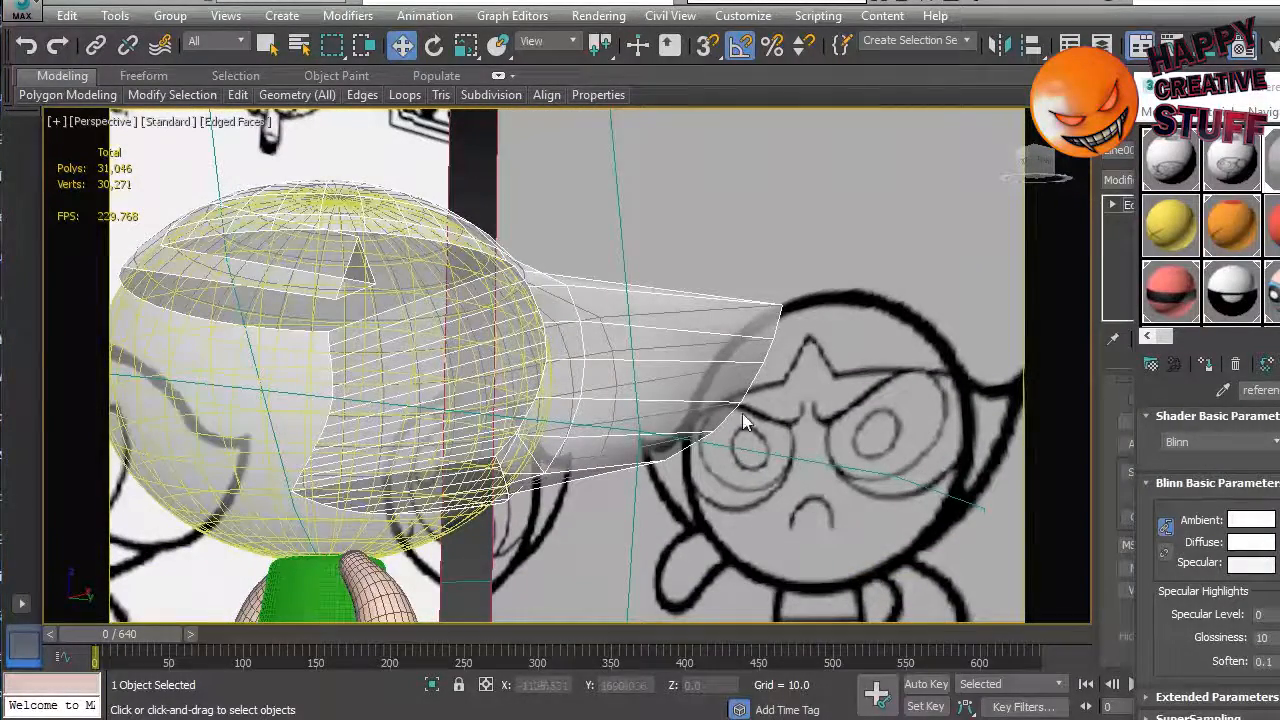
left_click(697, 333)
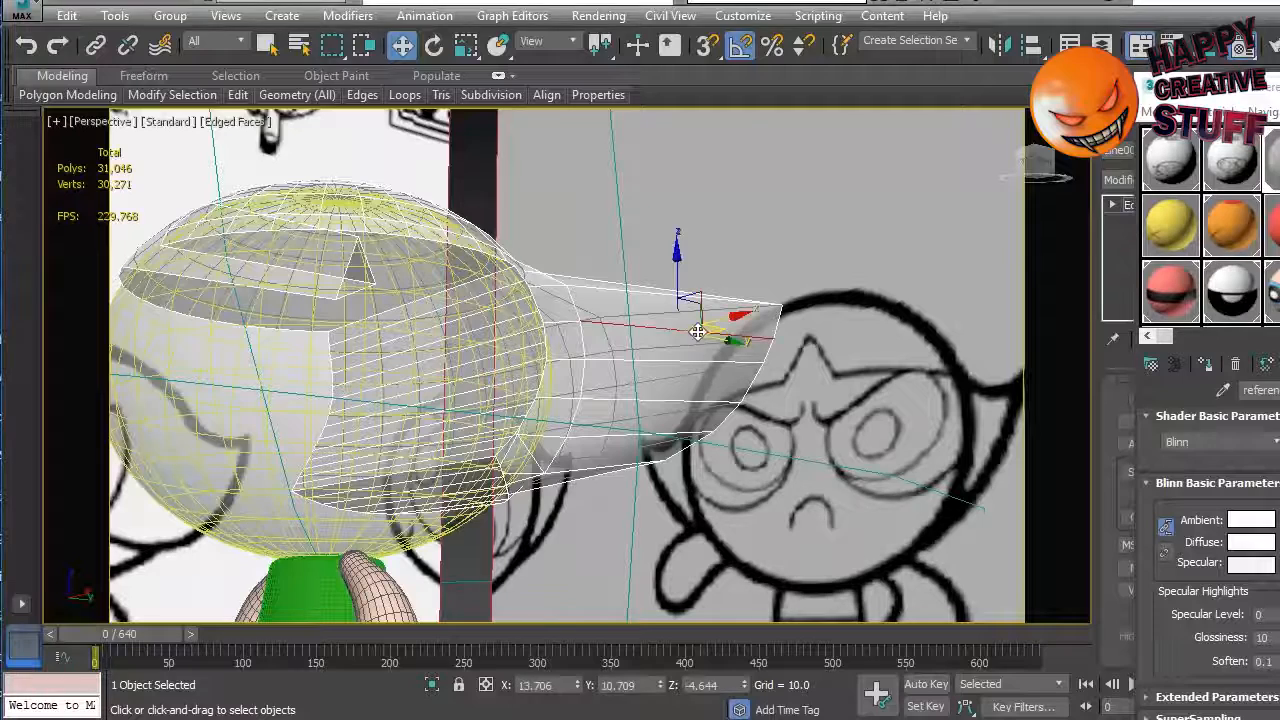
left_click_drag(1212, 95, 1279, 94)
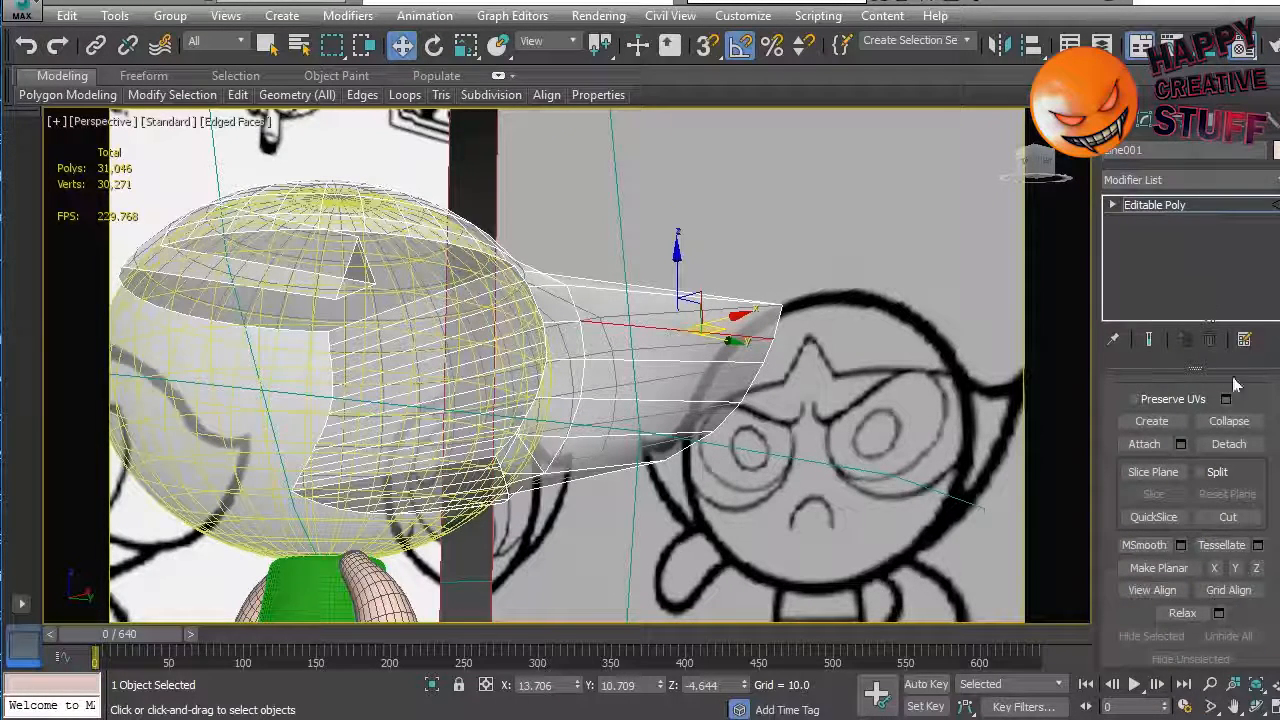
scroll(1188, 520, "up", 10)
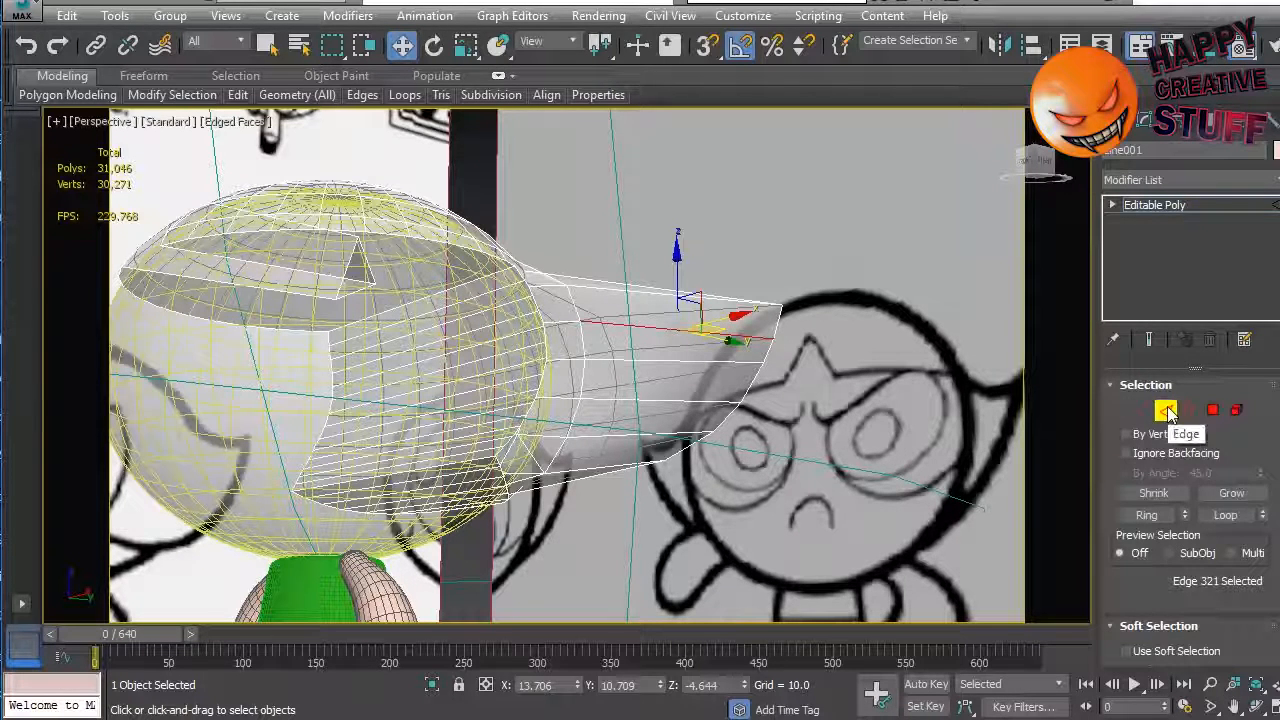
left_click(690, 279)
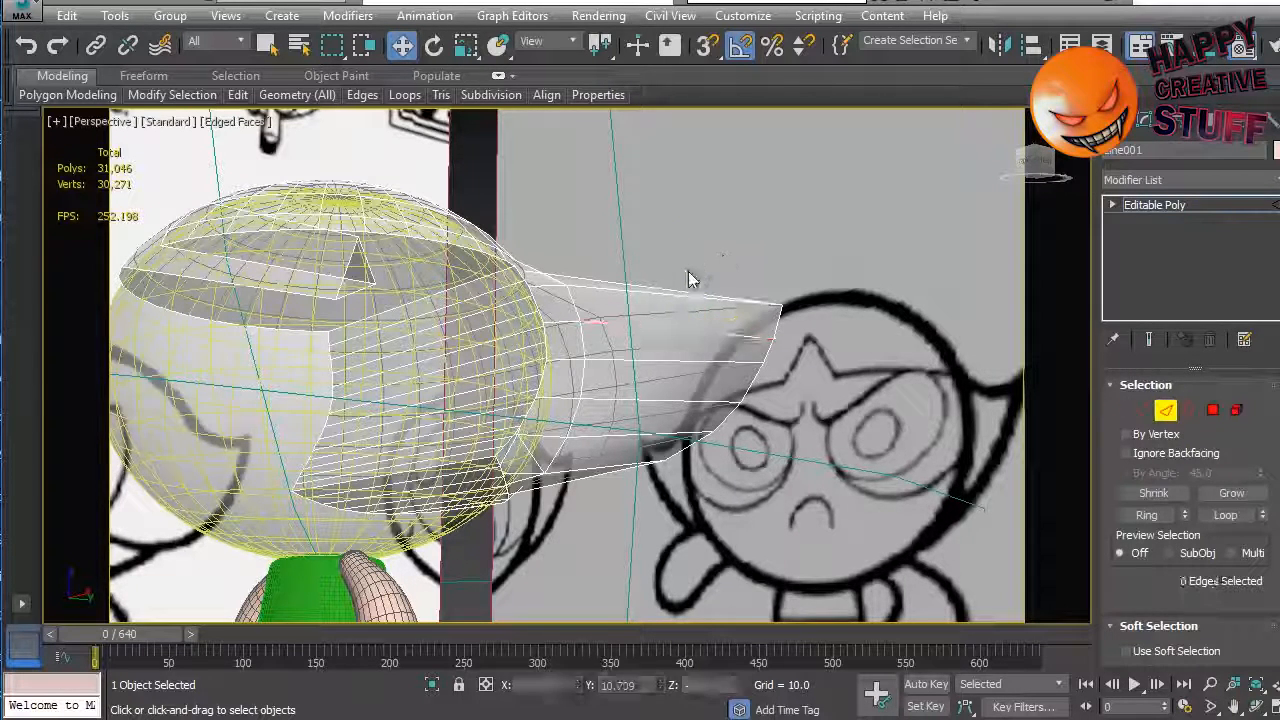
left_click_drag(652, 398, 653, 401)
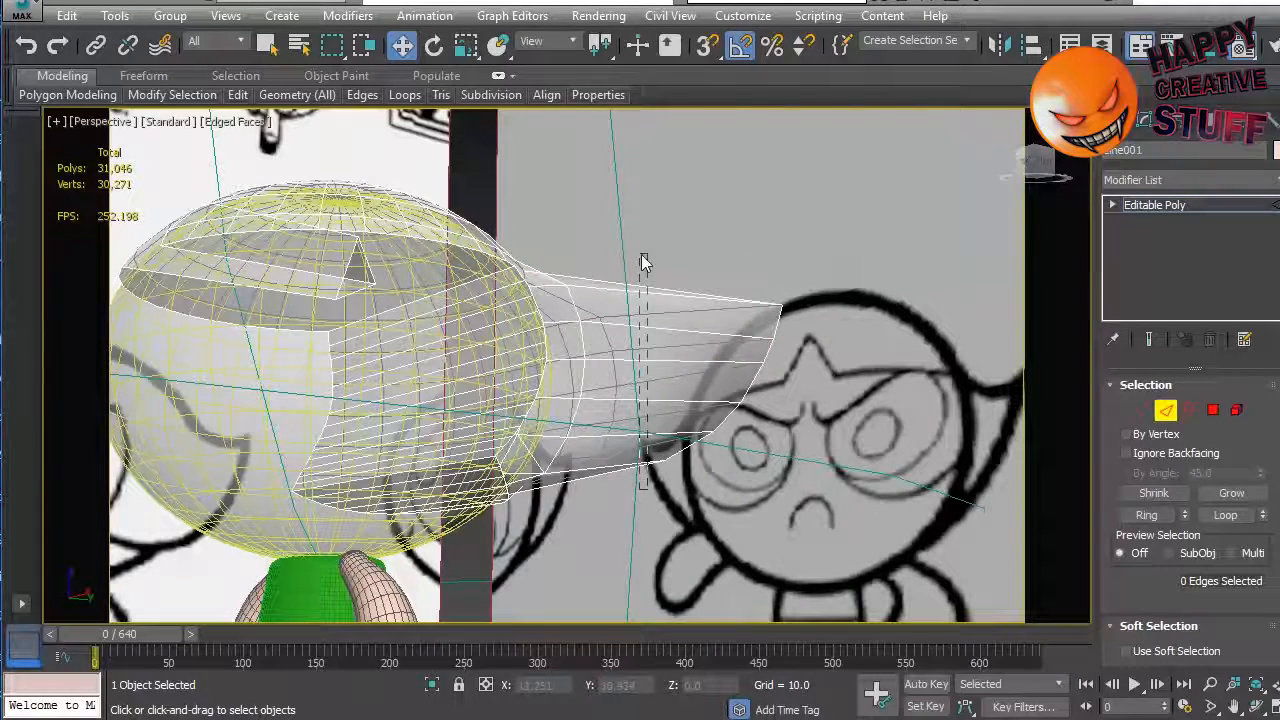
left_click_drag(643, 262, 648, 245)
Step: Connect the selected hair spike edges with 3 segments, leaving pinch and slide at 0
middle_click_drag(801, 358, 805, 385, "alt")
scroll(1275, 545, "down", 10)
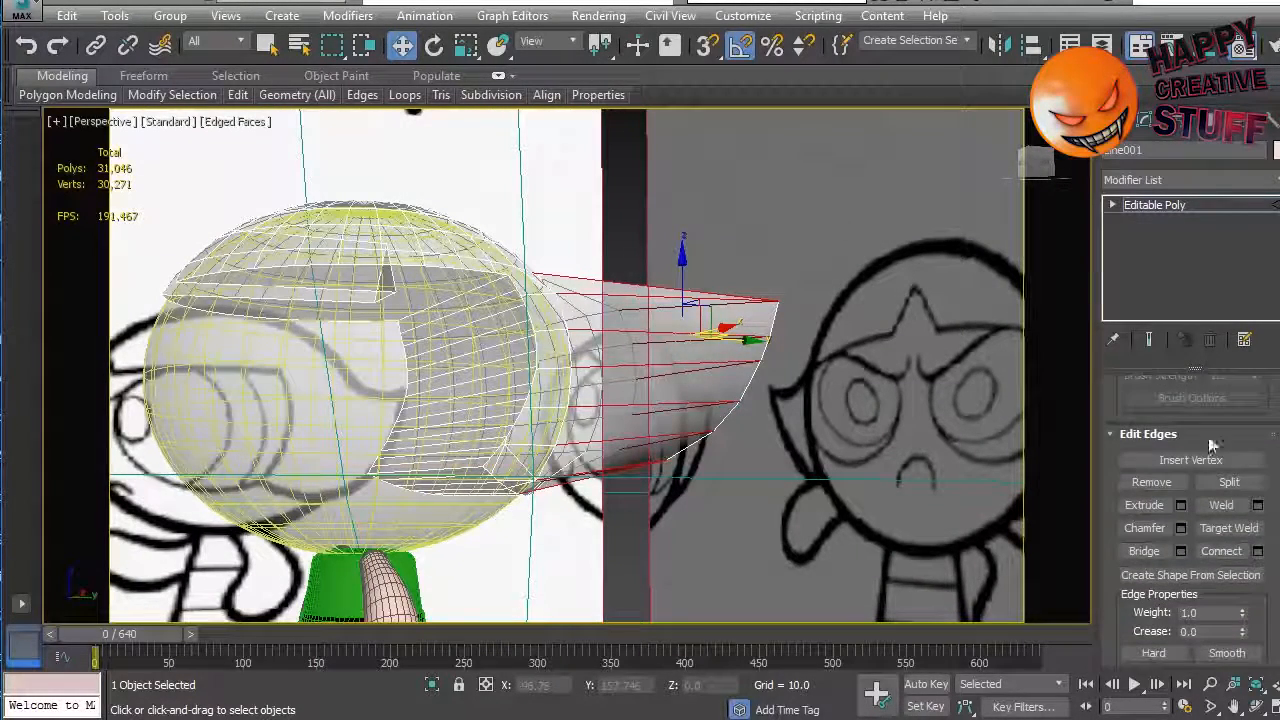
left_click(1258, 551)
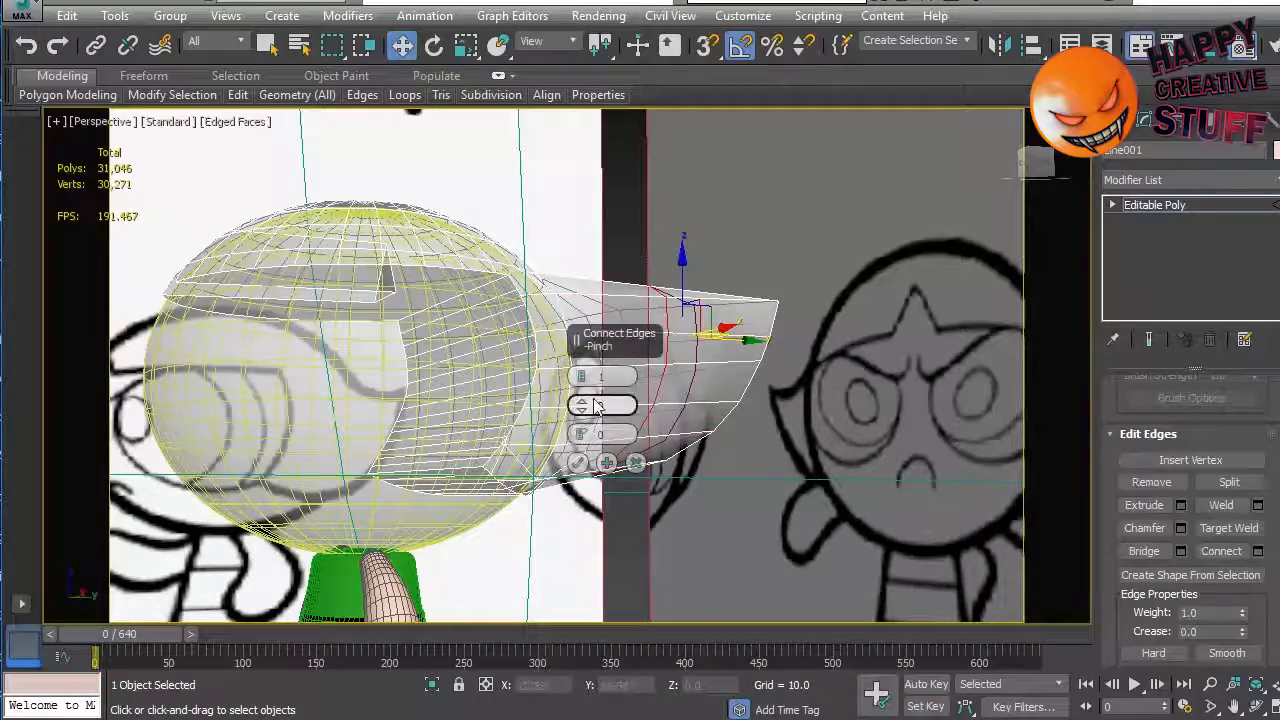
middle_click_drag(832, 405, 918, 486, "alt")
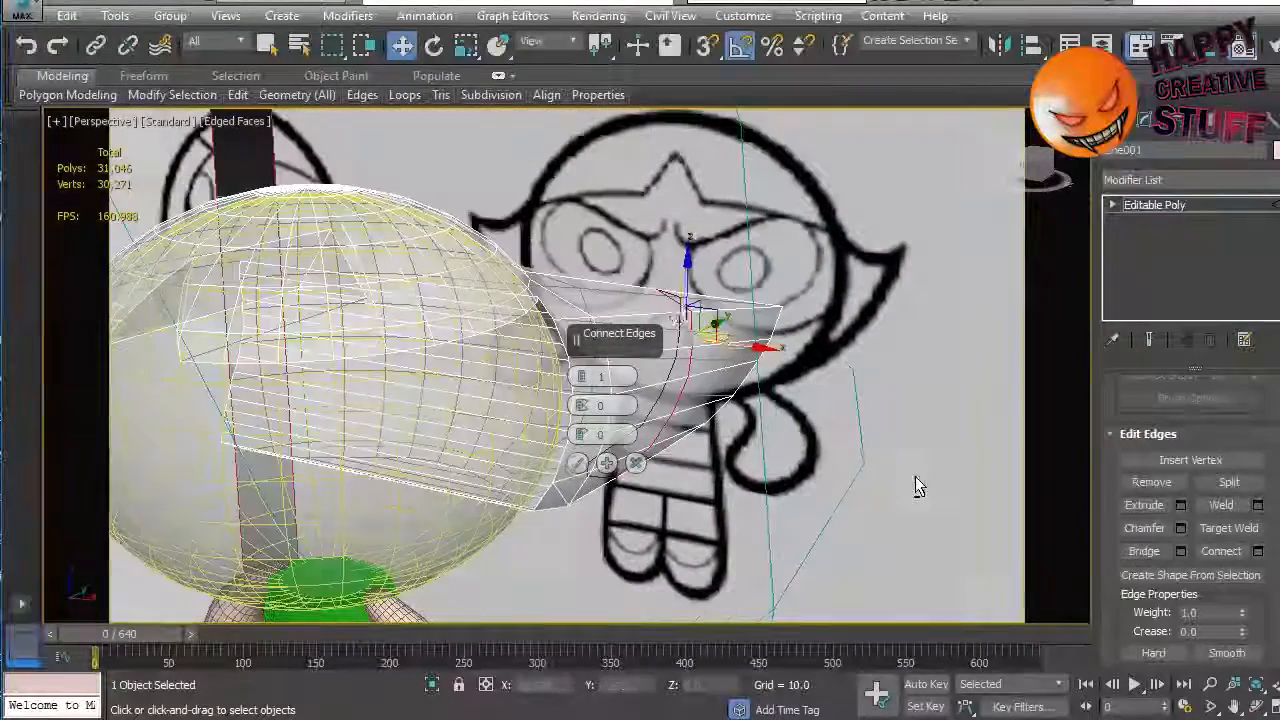
left_click_drag(579, 372, 583, 378)
left_click(581, 375)
mouse_move(840, 412)
middle_mouse_down("alt")
mouse_move(781, 418)
mouse_move(660, 505)
mouse_move(571, 461)
mouse_move(882, 396)
mouse_move(845, 428)
middle_mouse_up("alt")
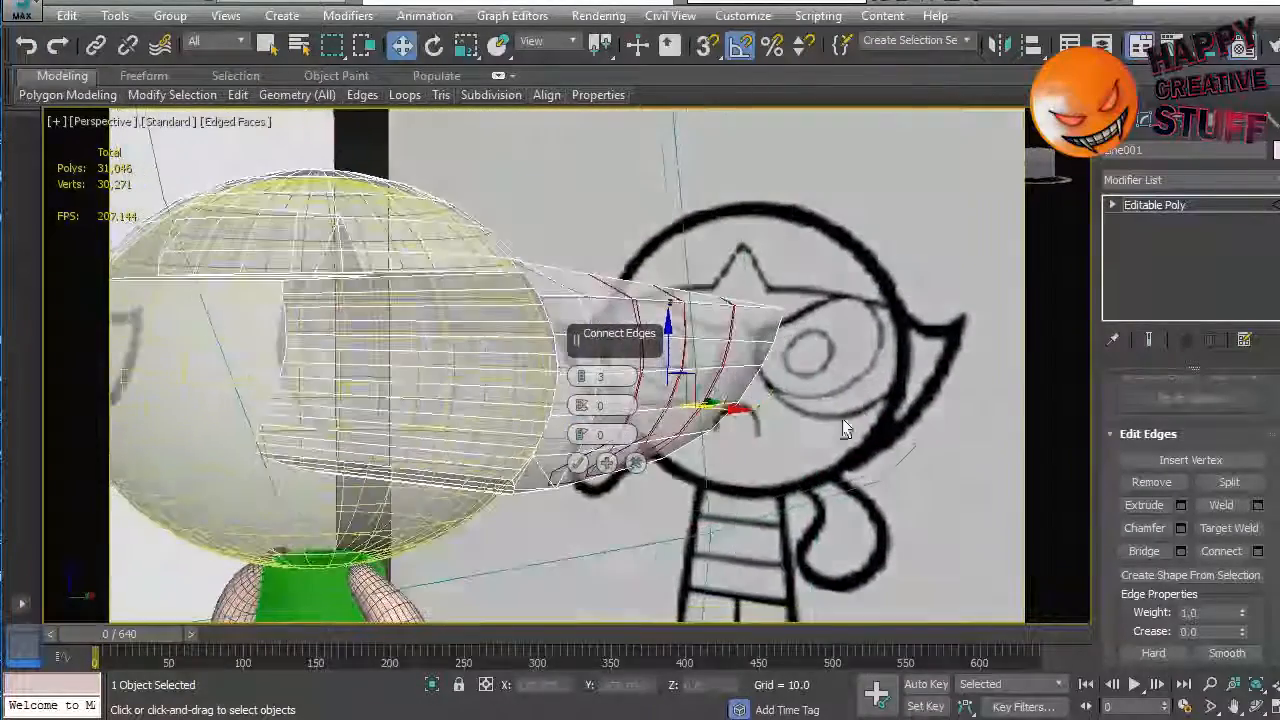
left_click(578, 462)
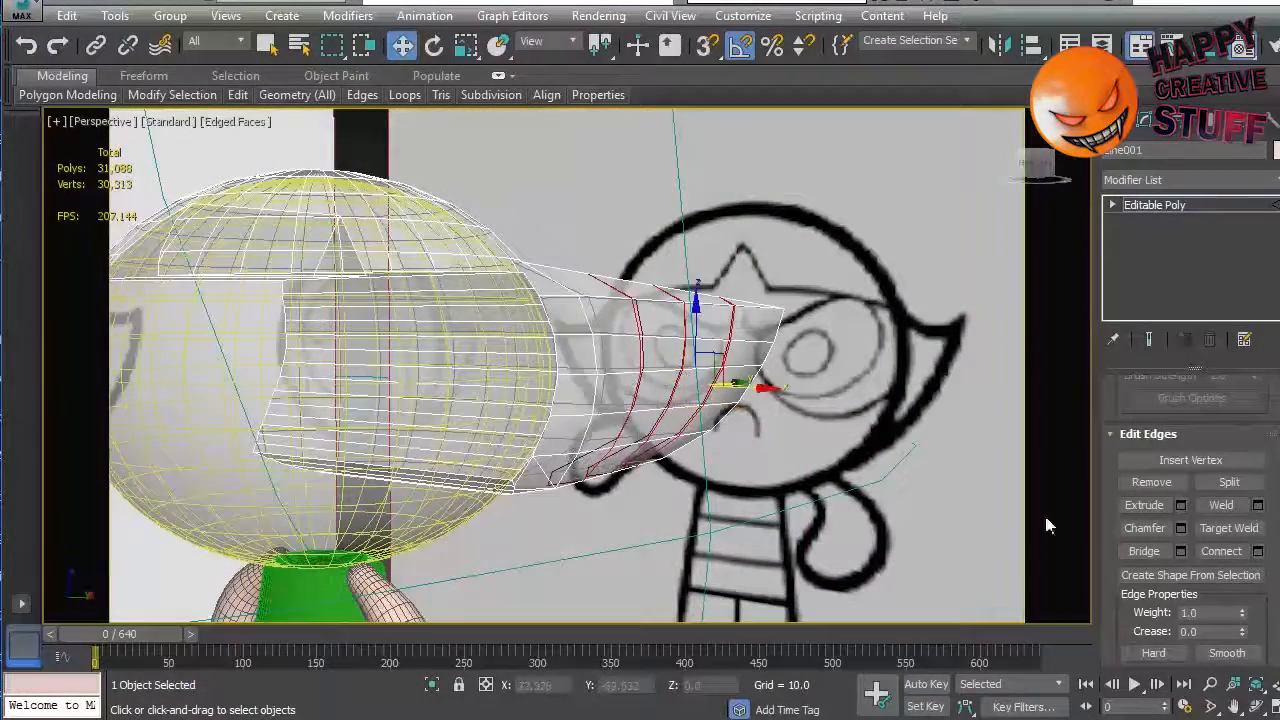
left_click(666, 516)
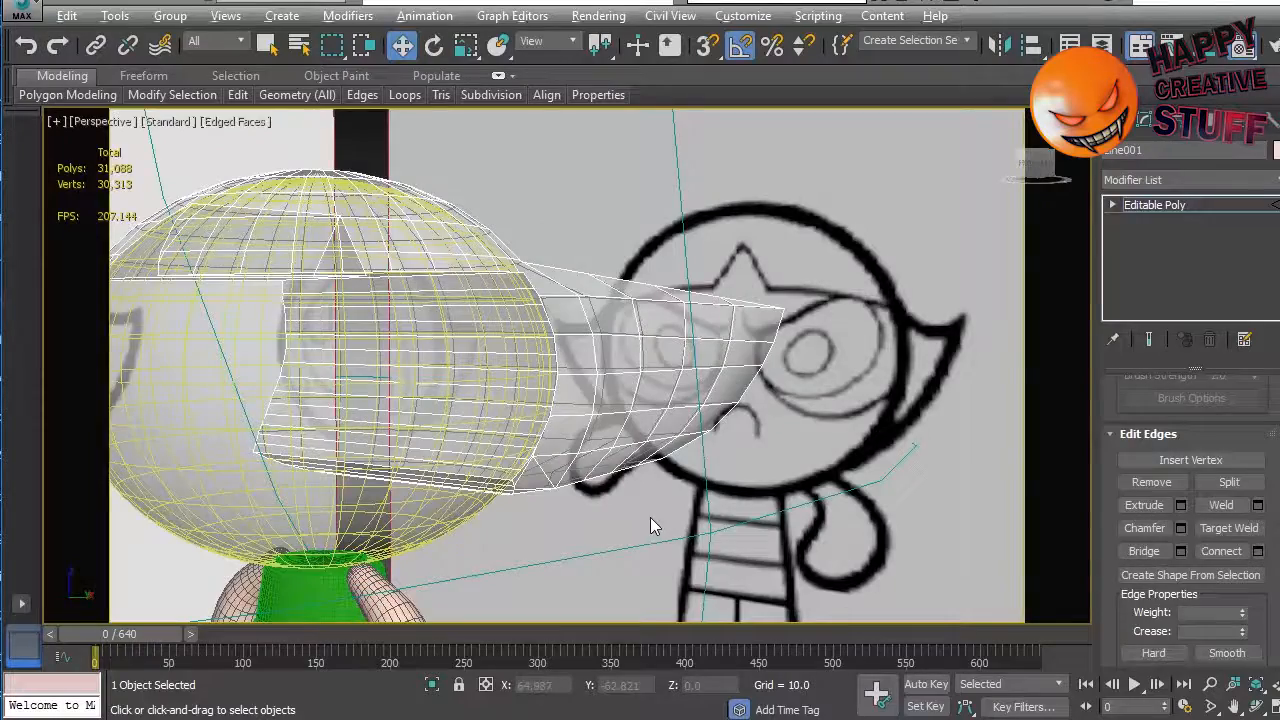
Step: Lower the upper-edge vertices nearest the hair spike's tip to match the front reference outline
key("alt+w")
scroll(840, 255, "up", 5)
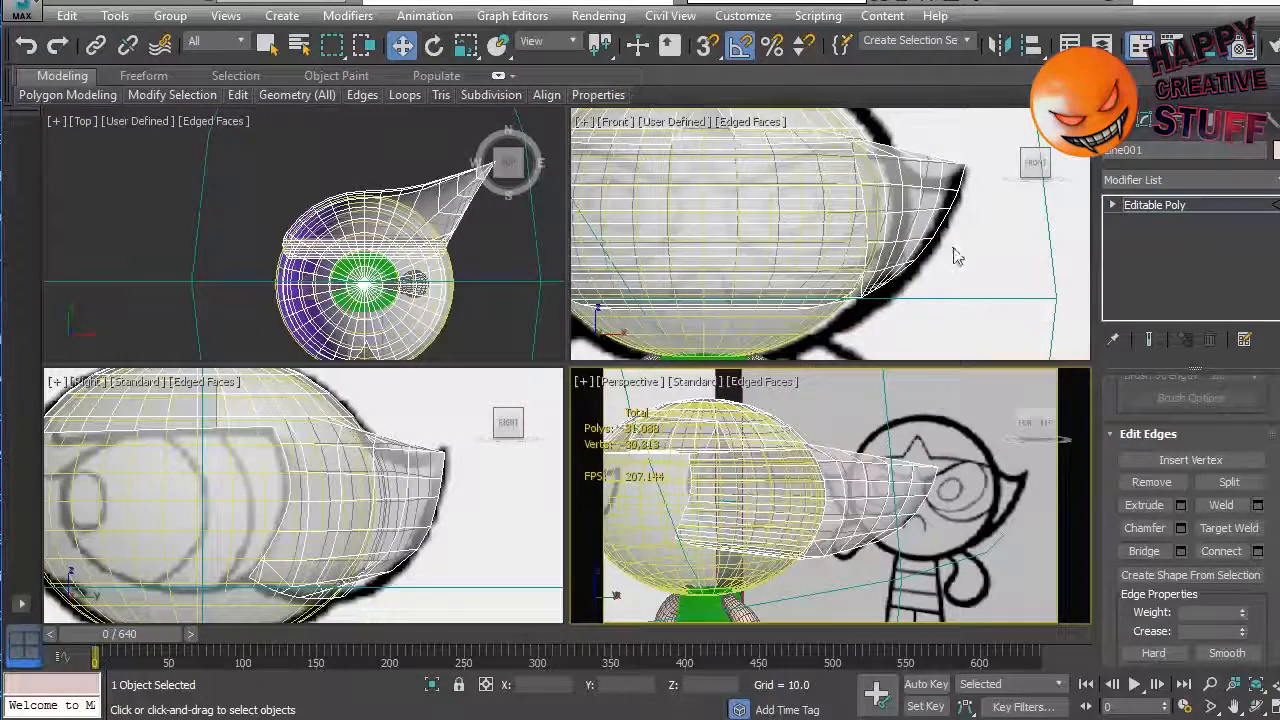
middle_click_drag(957, 251, 974, 264)
scroll(962, 270, "down", 1)
scroll(955, 250, "up", 3)
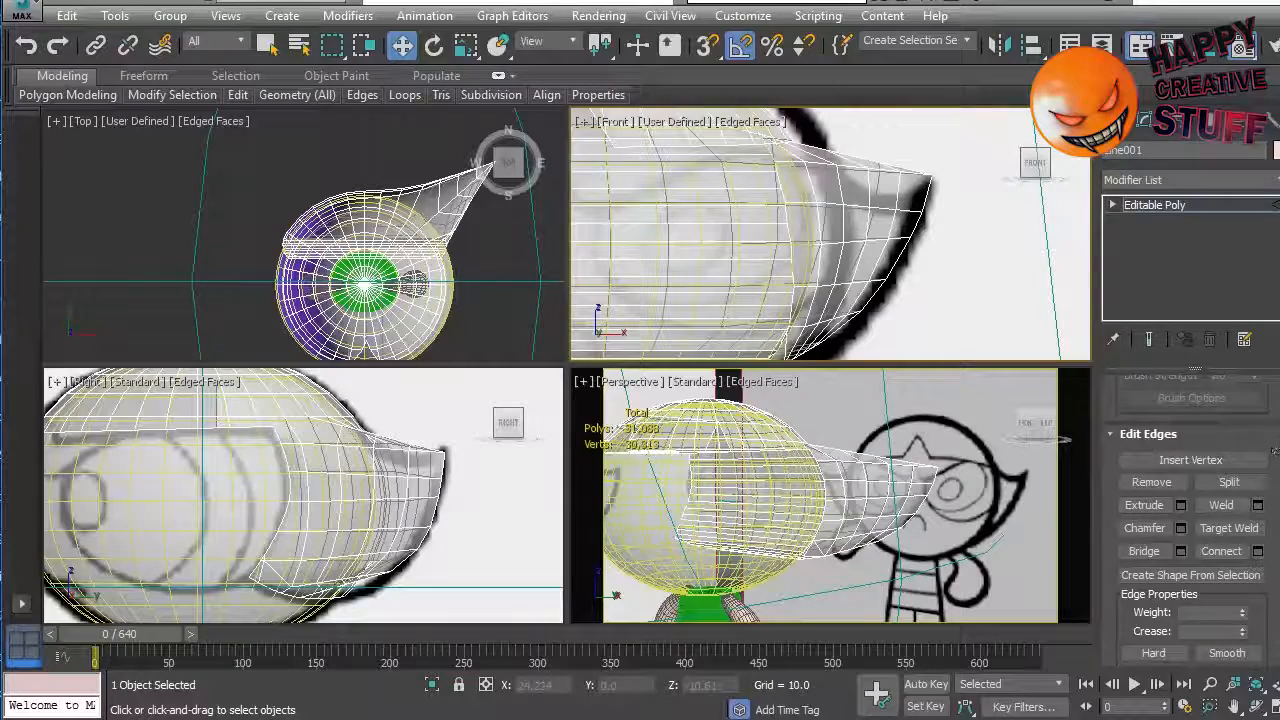
key("1")
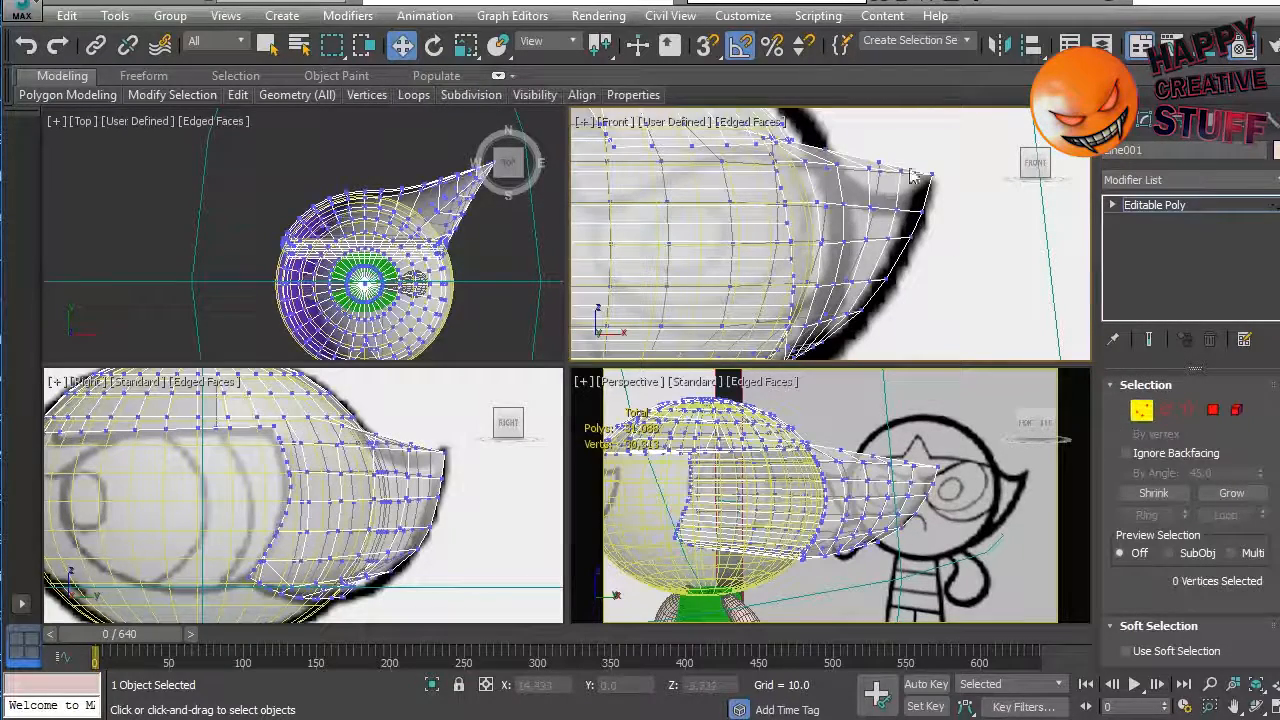
left_click(903, 174)
left_click_drag(902, 152, 897, 130)
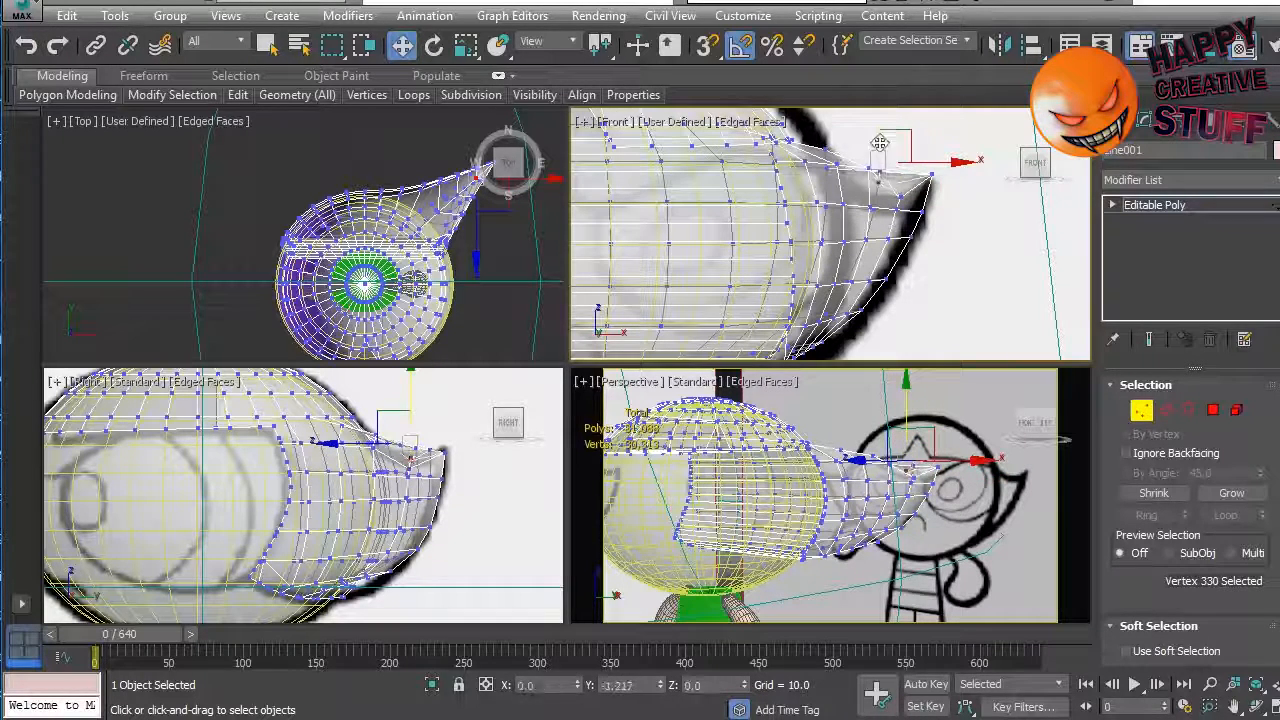
left_click(877, 171)
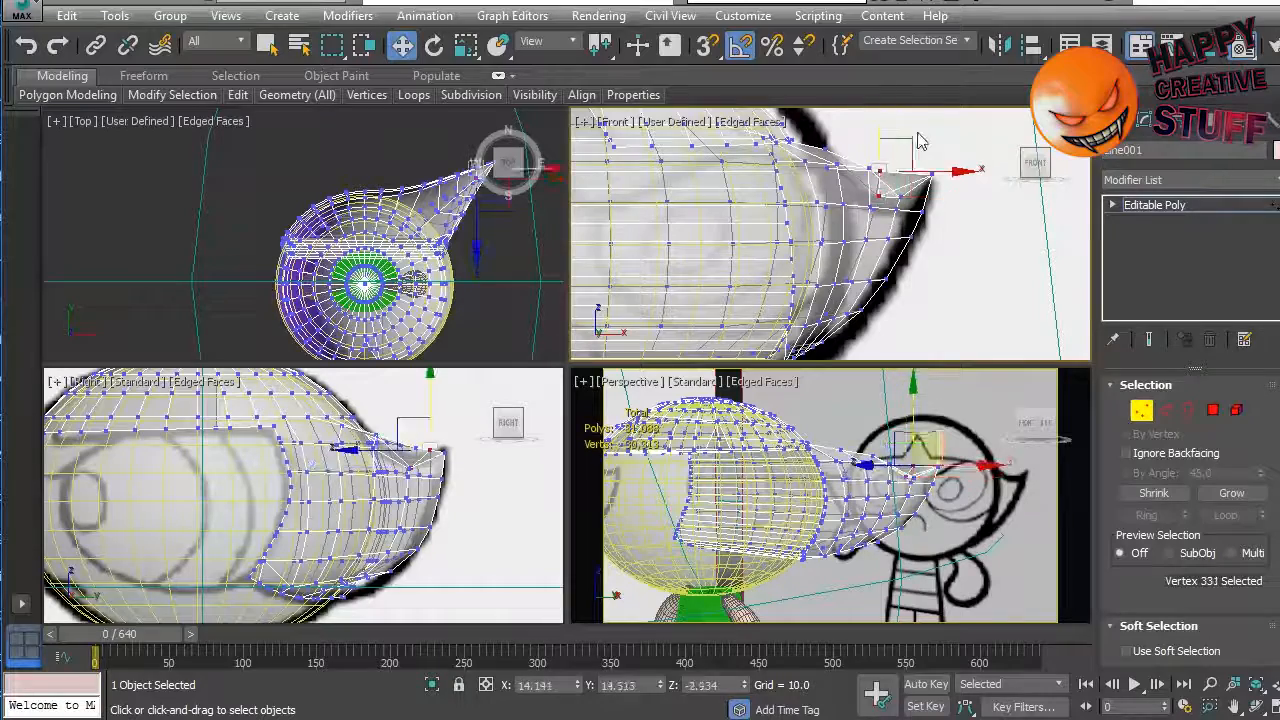
left_click_drag(881, 152, 914, 197)
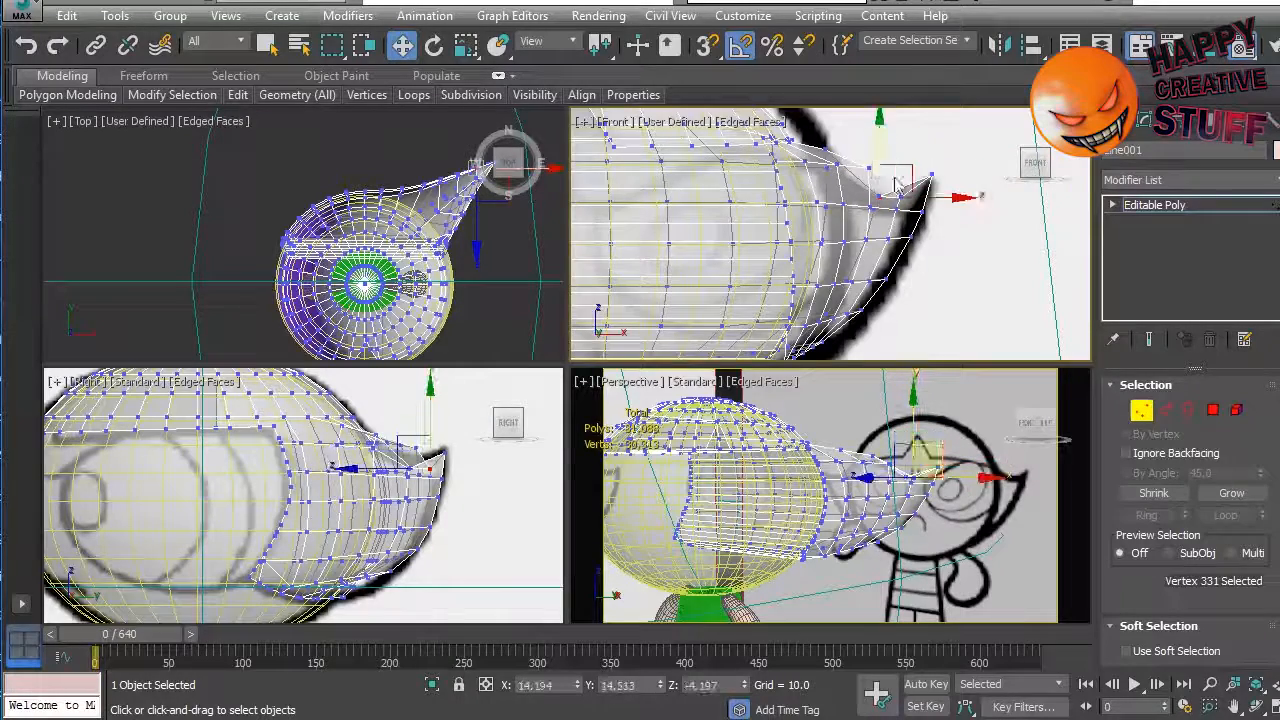
Step: Lower the upper-edge vertices at the middle of the hair spike onto the reference's concave curve
scroll(914, 197, "up", 2)
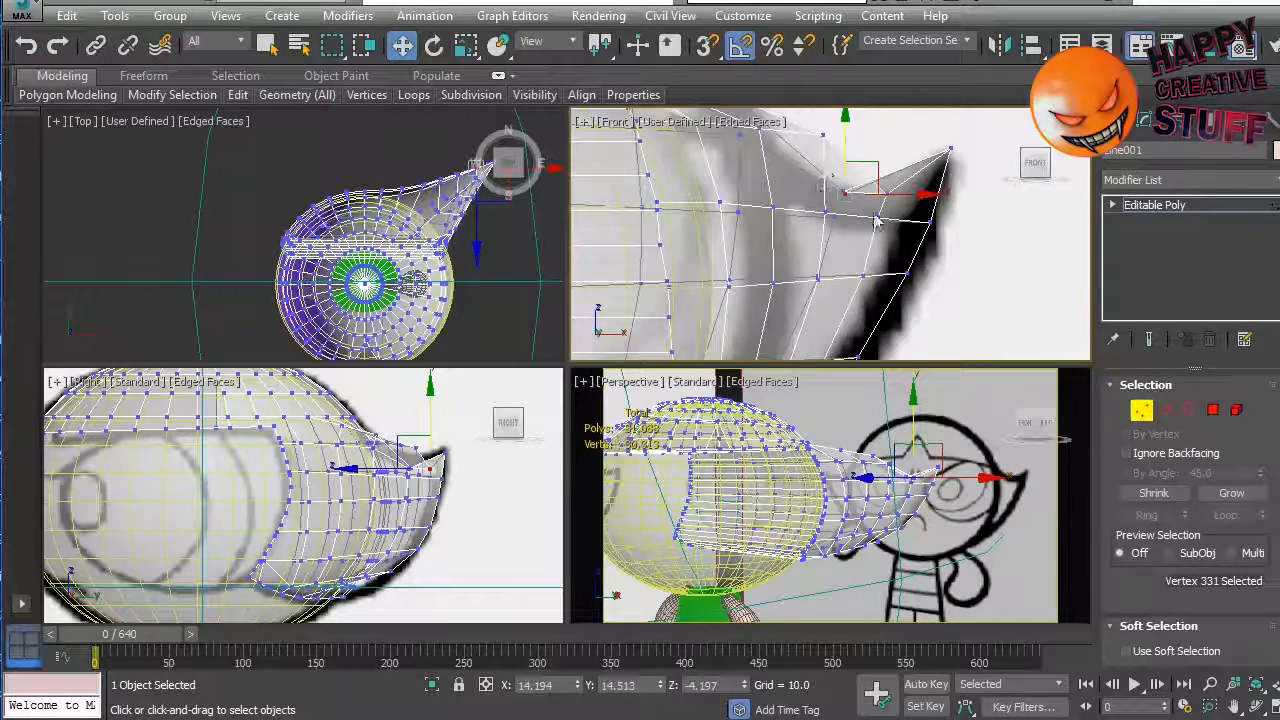
middle_click_drag(853, 203, 827, 248)
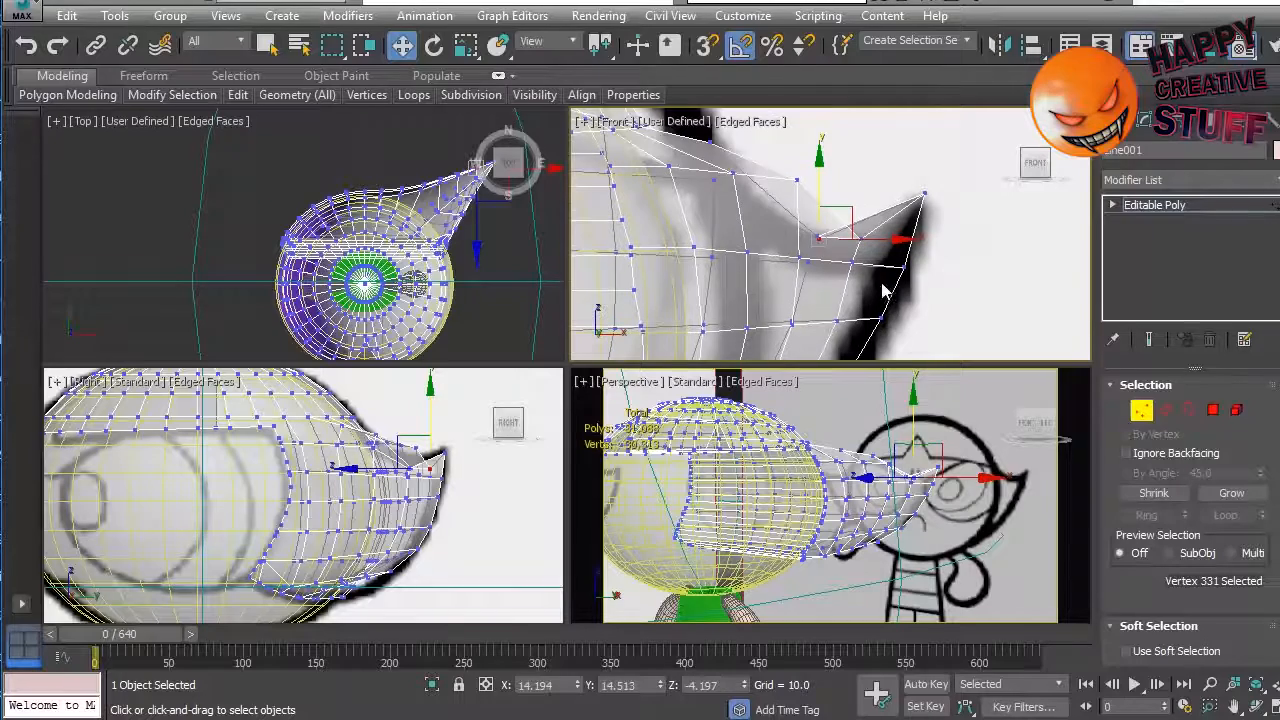
left_click(798, 179)
left_click_drag(797, 165, 735, 172)
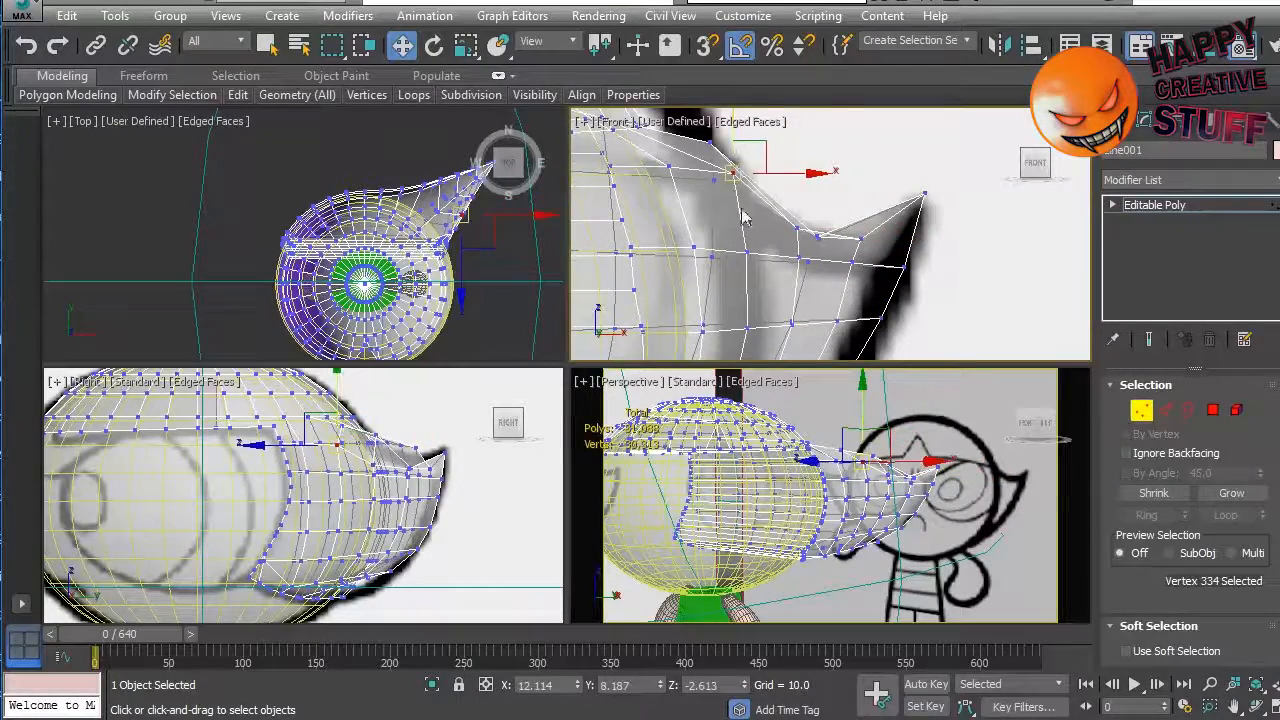
Step: Adjust the front and back upper-edge vertices between the head and the spike's dip to smooth the curve
middle_click_drag(752, 214, 817, 234)
left_click(777, 223)
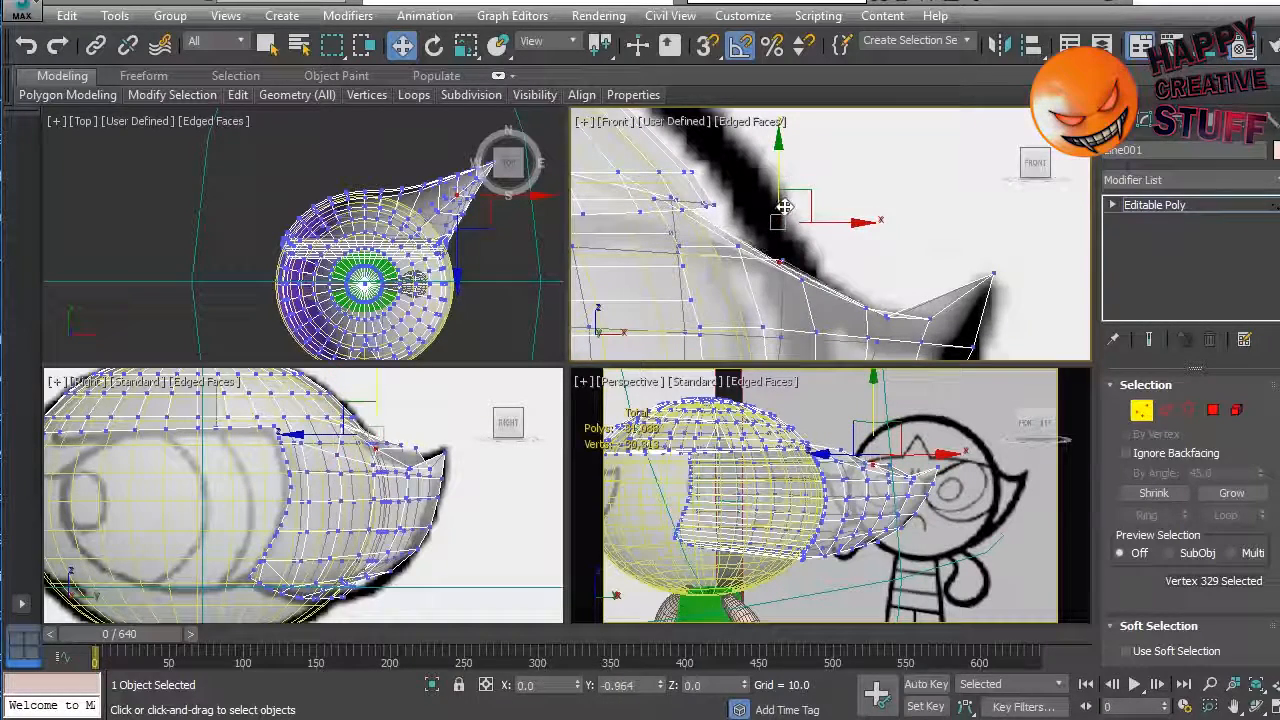
left_click(782, 259)
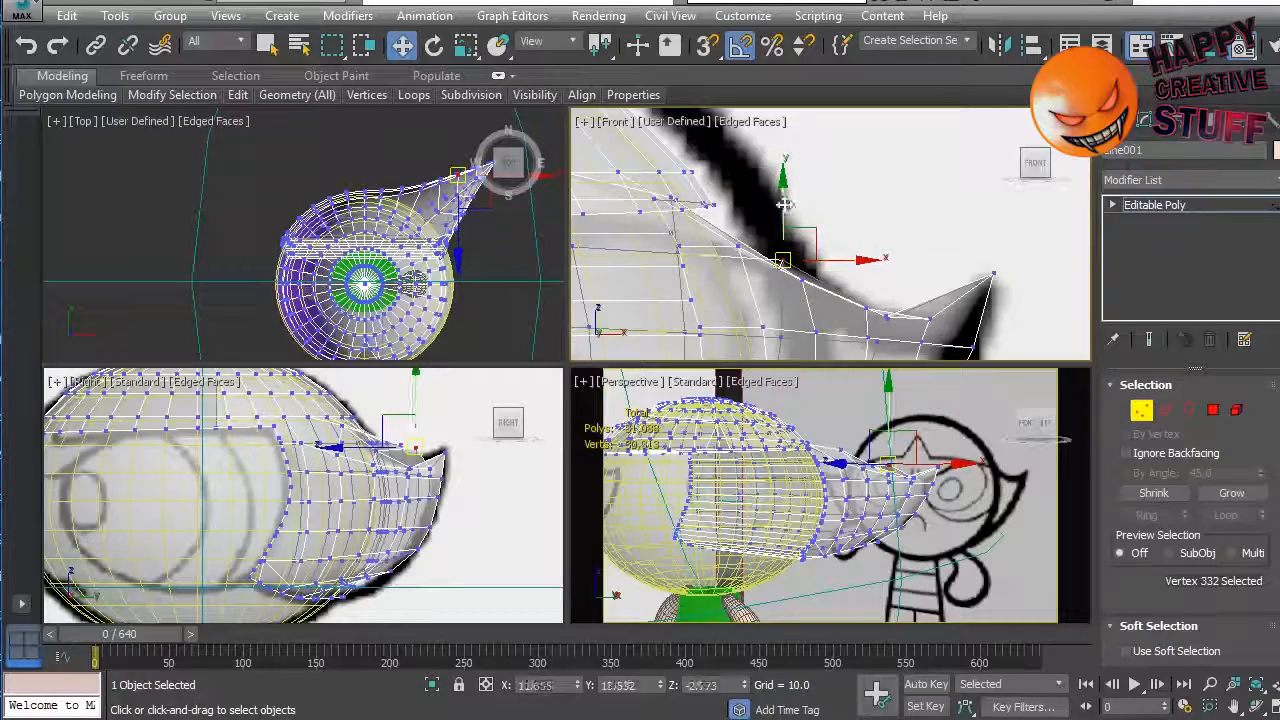
middle_click_drag(925, 291, 880, 193)
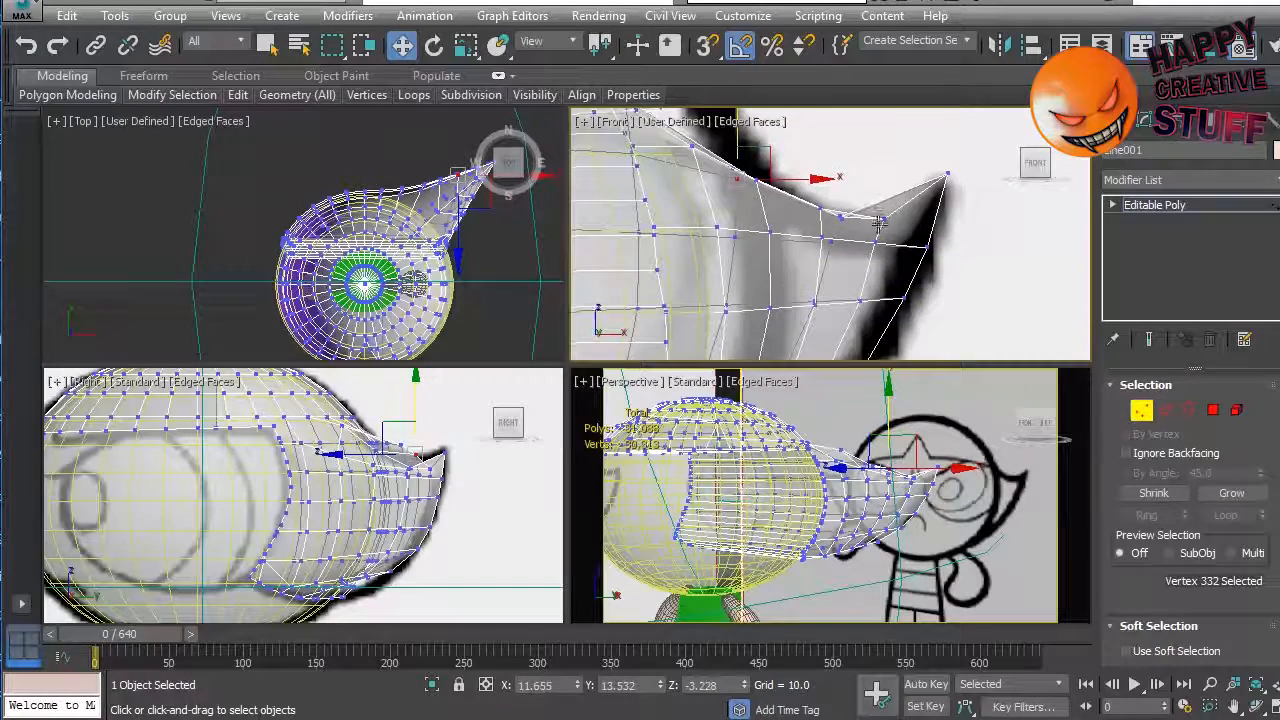
middle_click_drag(855, 296, 875, 271)
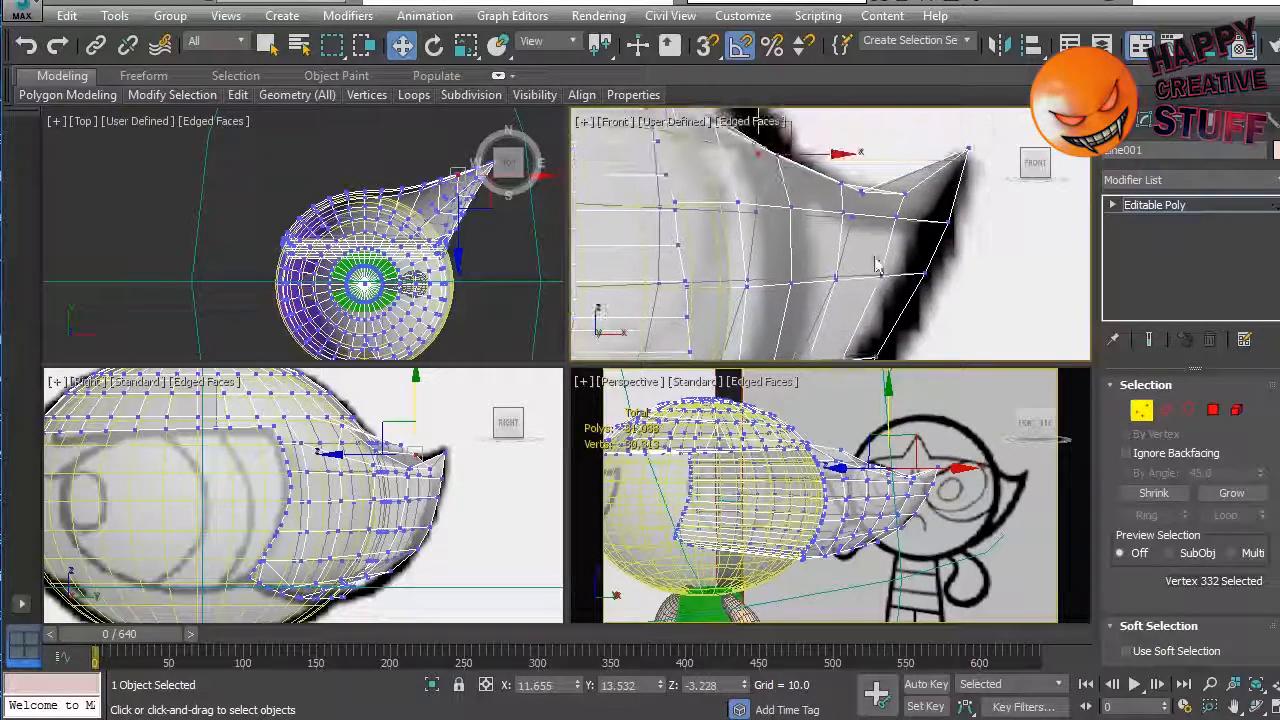
left_click(835, 205)
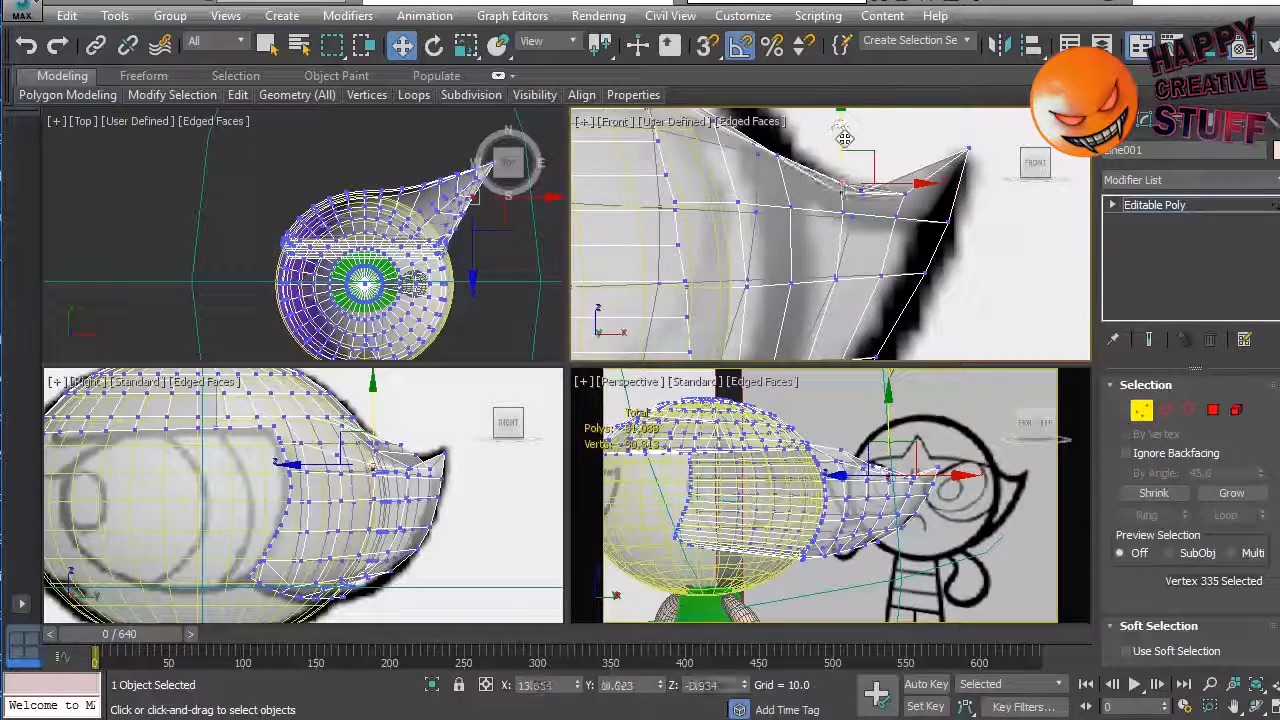
Step: Select the two vertices in the dip beside the hair spike's tip and lower them slightly in the front view
middle_click_drag(908, 344, 895, 300)
left_click(978, 512)
middle_click_drag(978, 512, 880, 428, "alt")
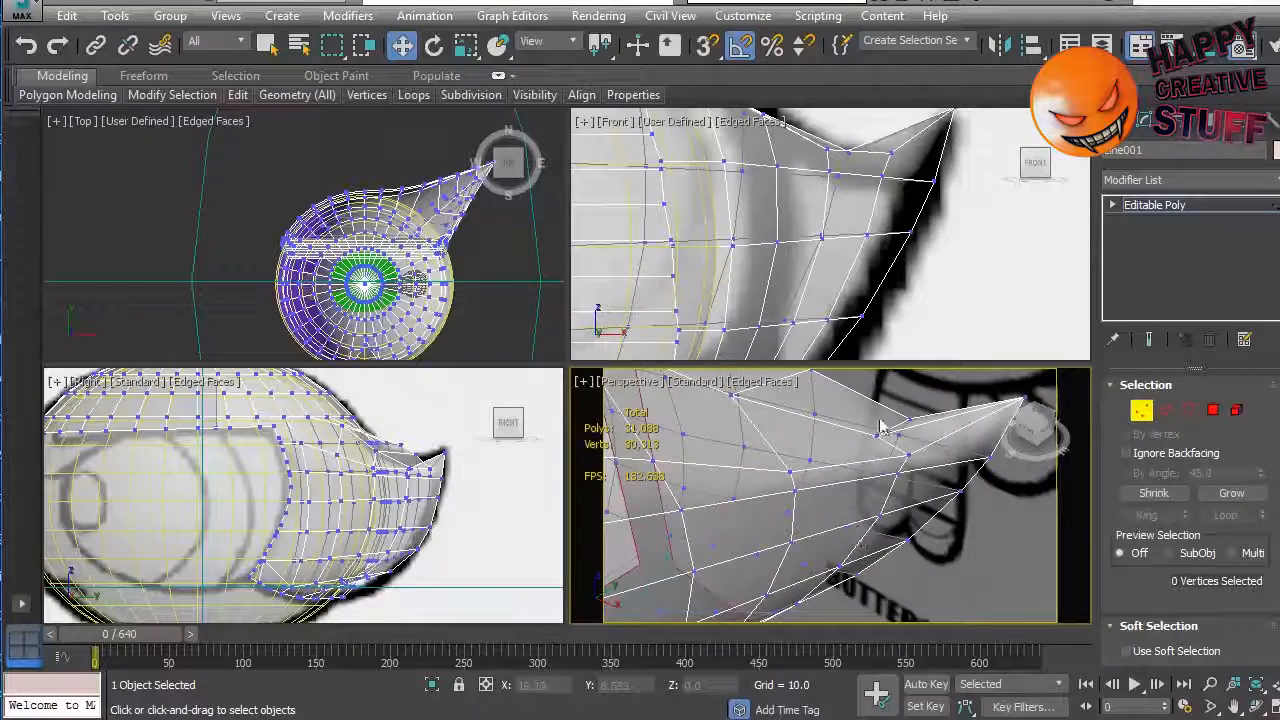
left_click(880, 428)
scroll(903, 350, "down", 4)
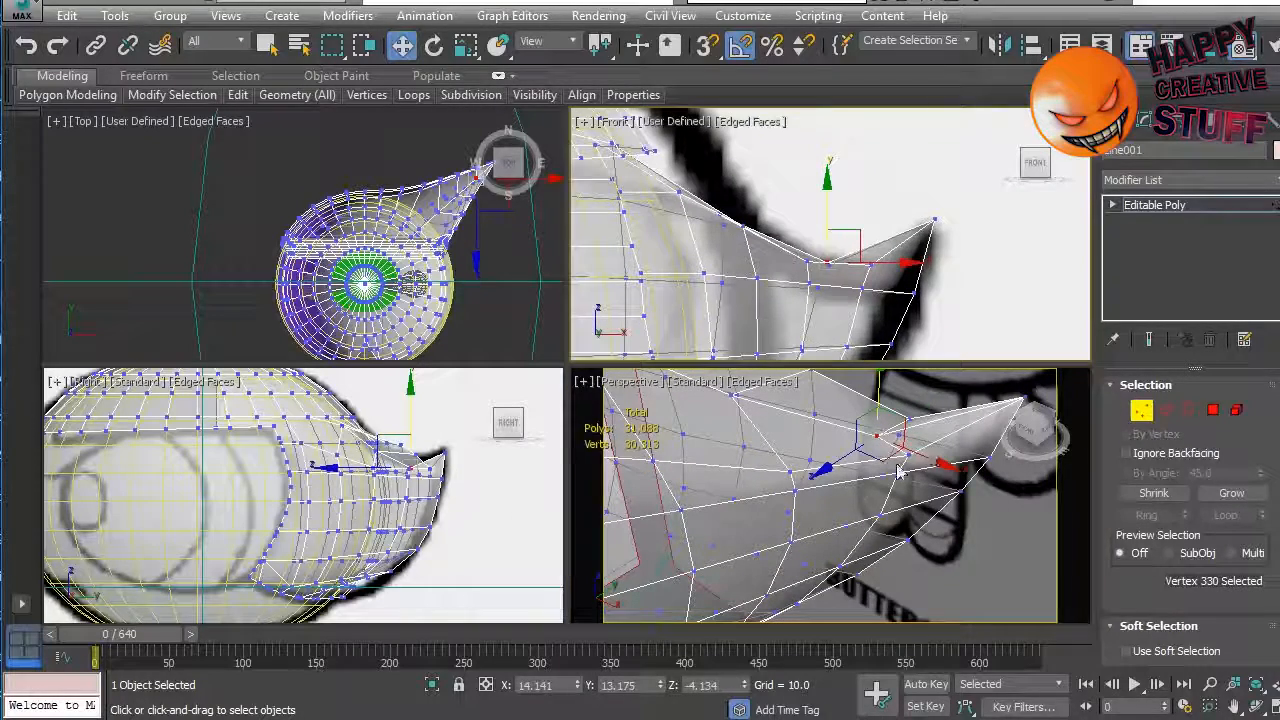
left_click(922, 438)
left_click(910, 415, "ctrl")
right_click(891, 189)
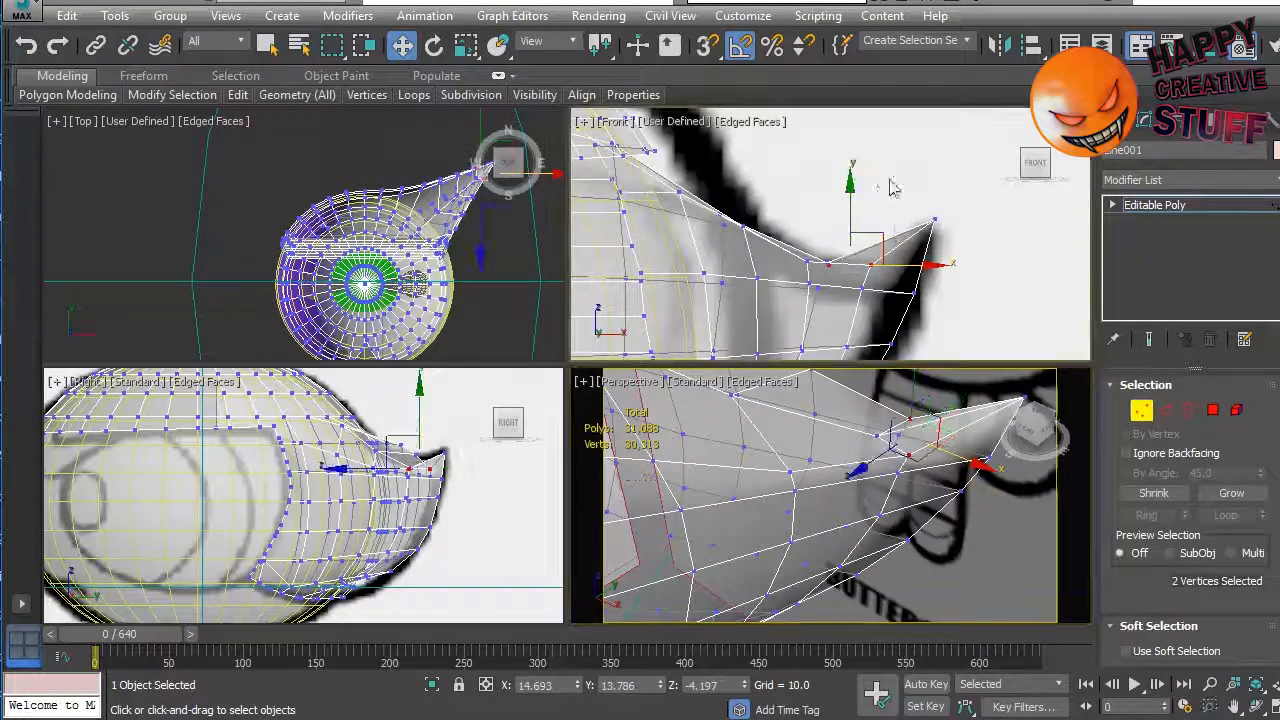
left_click_drag(851, 200, 854, 216)
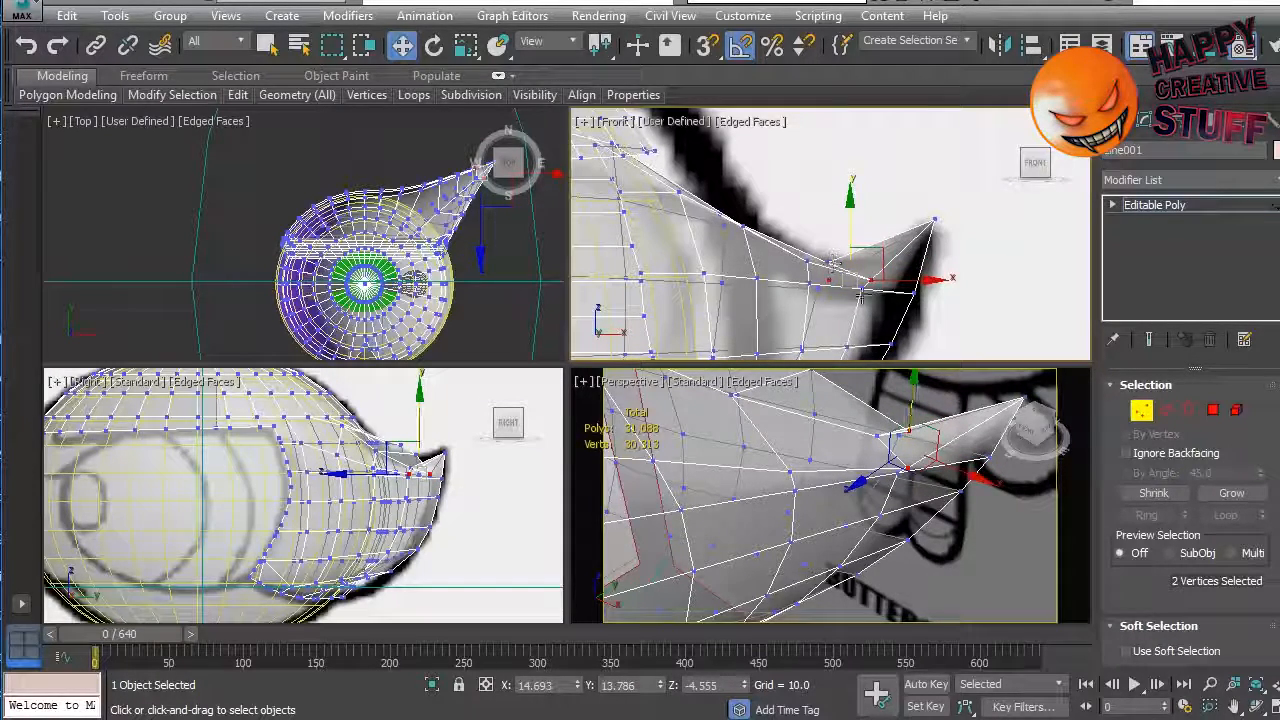
Step: Reposition individual vertices just below the dip near the spike's tip to even out the mesh spacing
left_click(867, 289)
left_click_drag(860, 232, 862, 244)
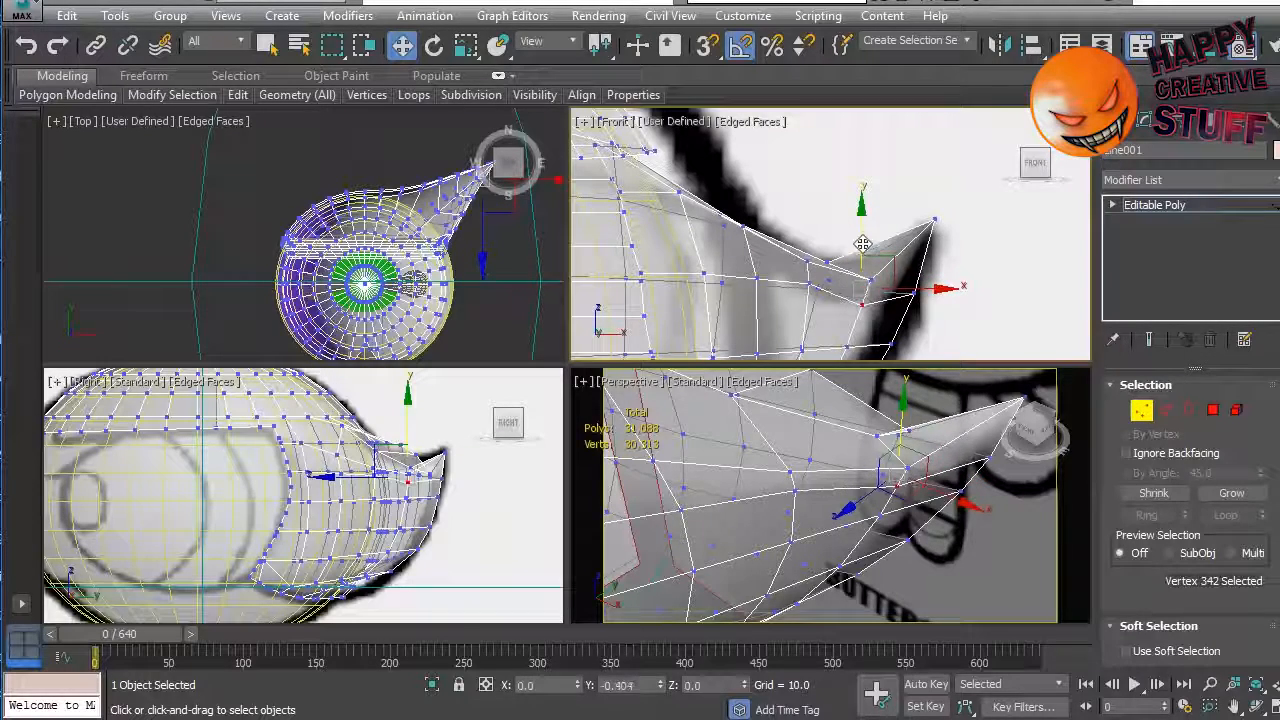
left_click(829, 281)
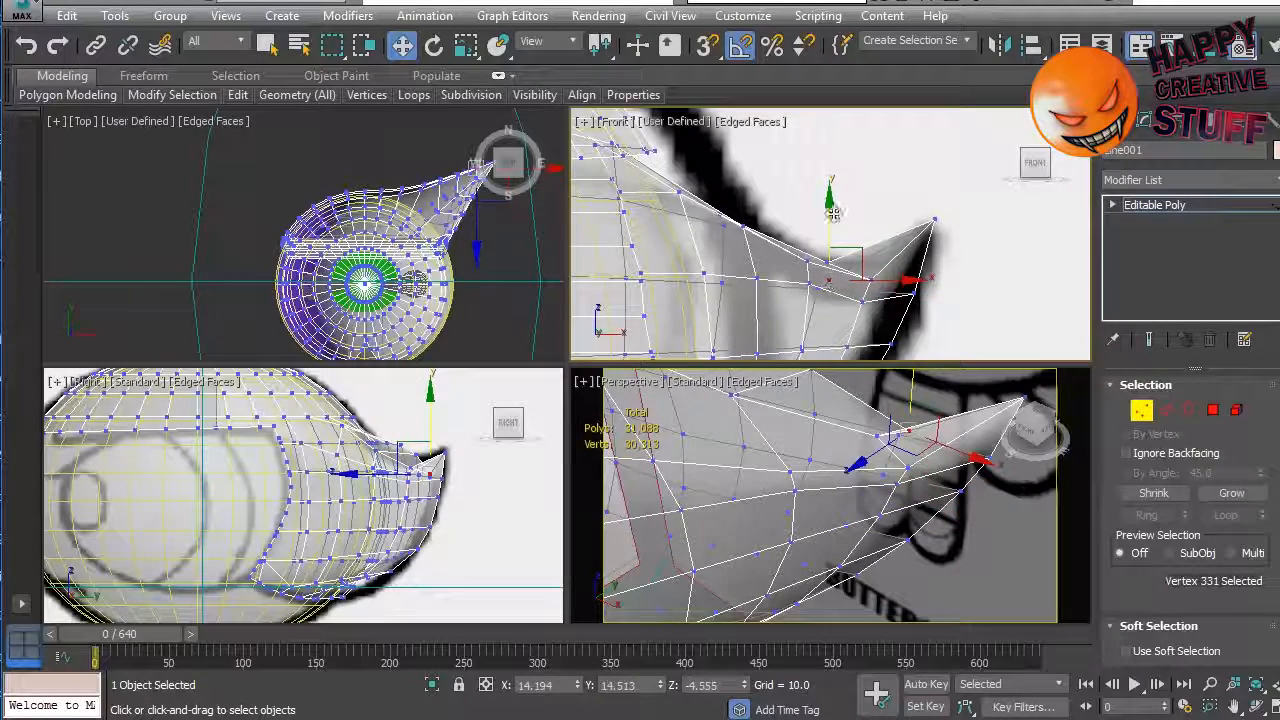
left_click_drag(830, 225, 832, 216)
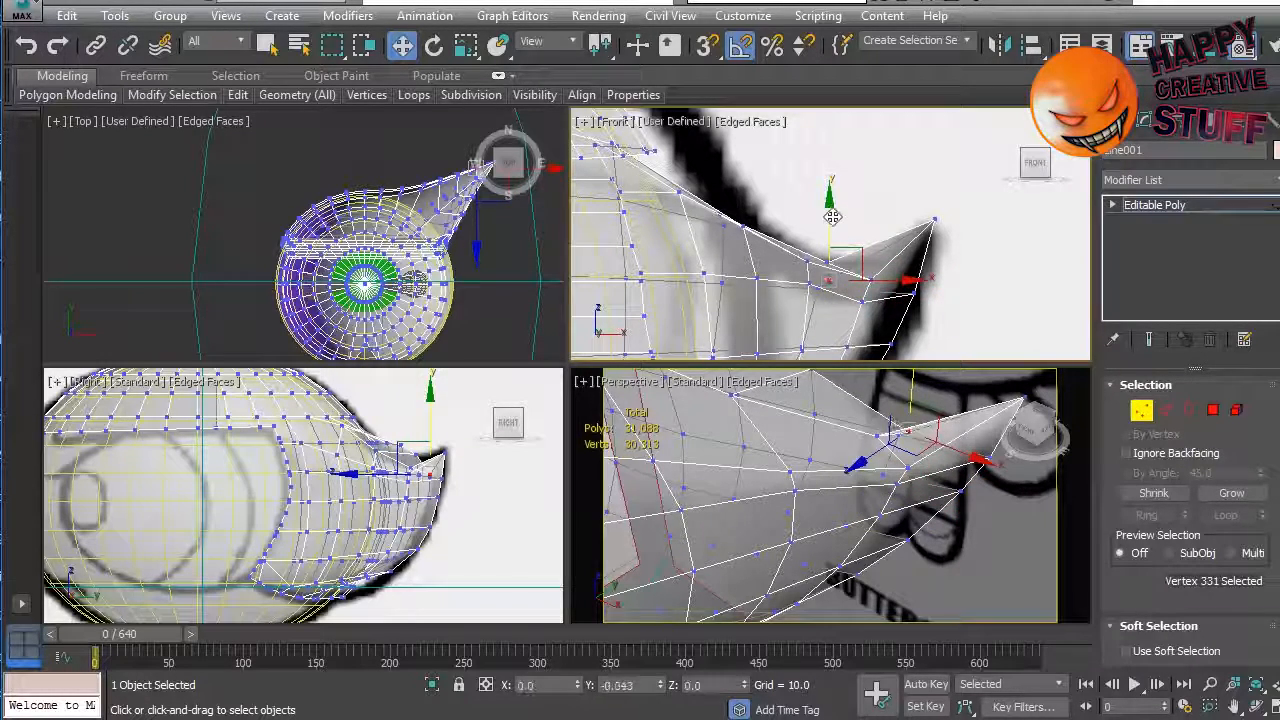
left_click(817, 289)
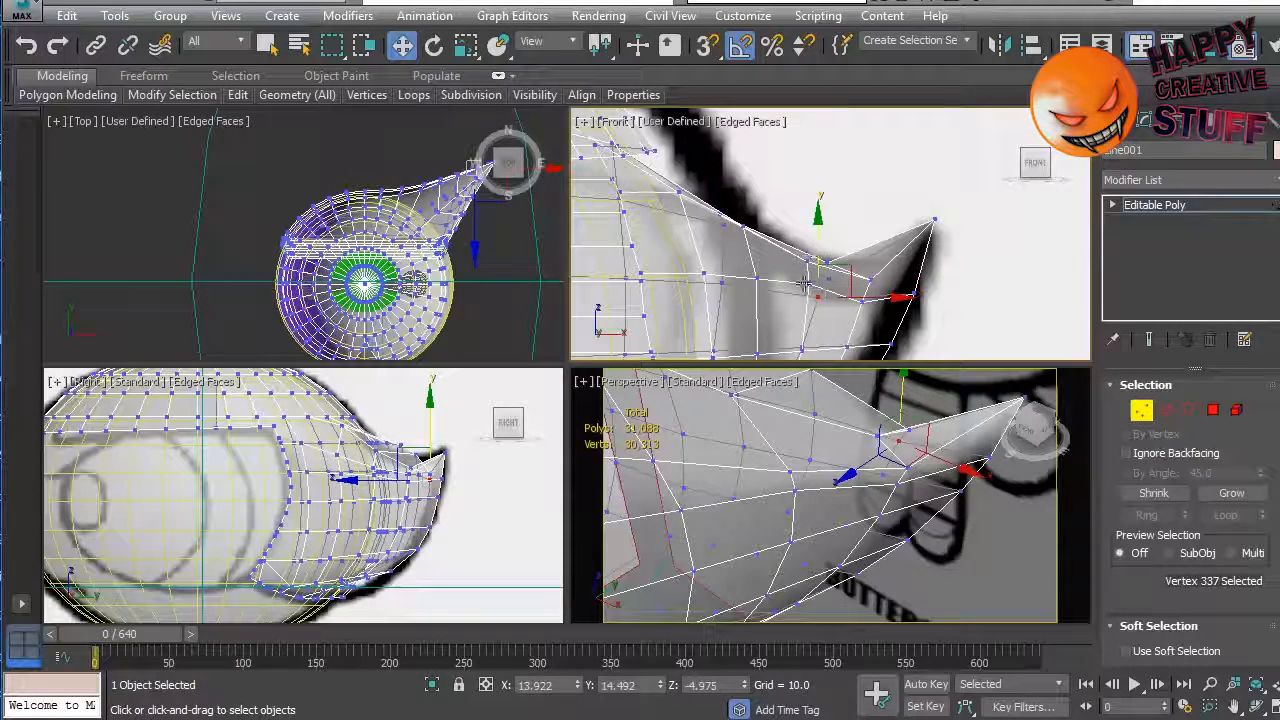
Step: Lower the vertex in the dip beside the hair spike's tip slightly in the front view
left_click(811, 262)
left_click_drag(811, 237, 812, 250)
left_click(943, 543)
Step: Select the three upper-edge vertices at the middle of the hair spike and lower them slightly in the front view
mouse_move(943, 543)
middle_mouse_down("alt")
mouse_move(890, 495)
mouse_move(934, 494)
mouse_move(941, 476)
mouse_move(845, 450)
mouse_move(830, 411)
mouse_move(695, 481)
mouse_move(852, 518)
mouse_move(935, 500)
mouse_move(930, 450)
mouse_move(895, 523)
mouse_move(877, 463)
mouse_move(850, 455)
middle_mouse_up("alt")
scroll(920, 472, "down", 5)
scroll(914, 410, "up", 4)
scroll(871, 471, "up", 3)
middle_click_drag(794, 202, 854, 218)
scroll(854, 221, "down", 2)
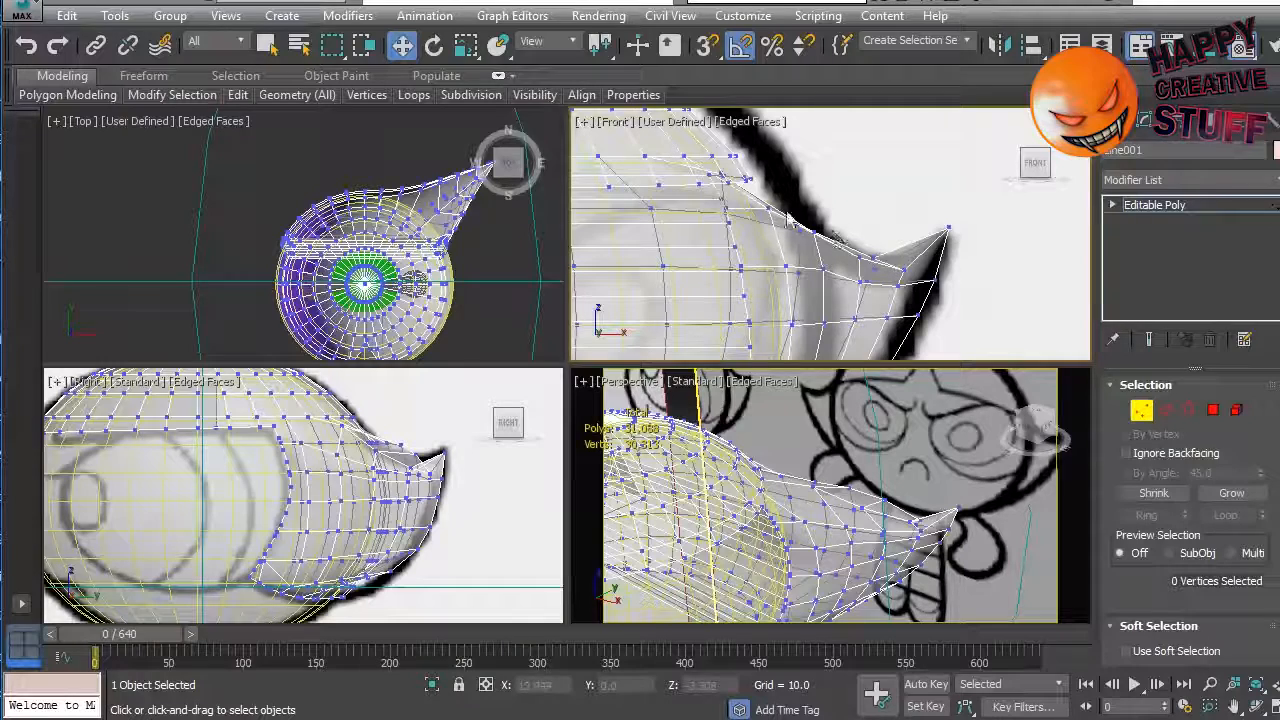
left_click_drag(790, 205, 826, 239)
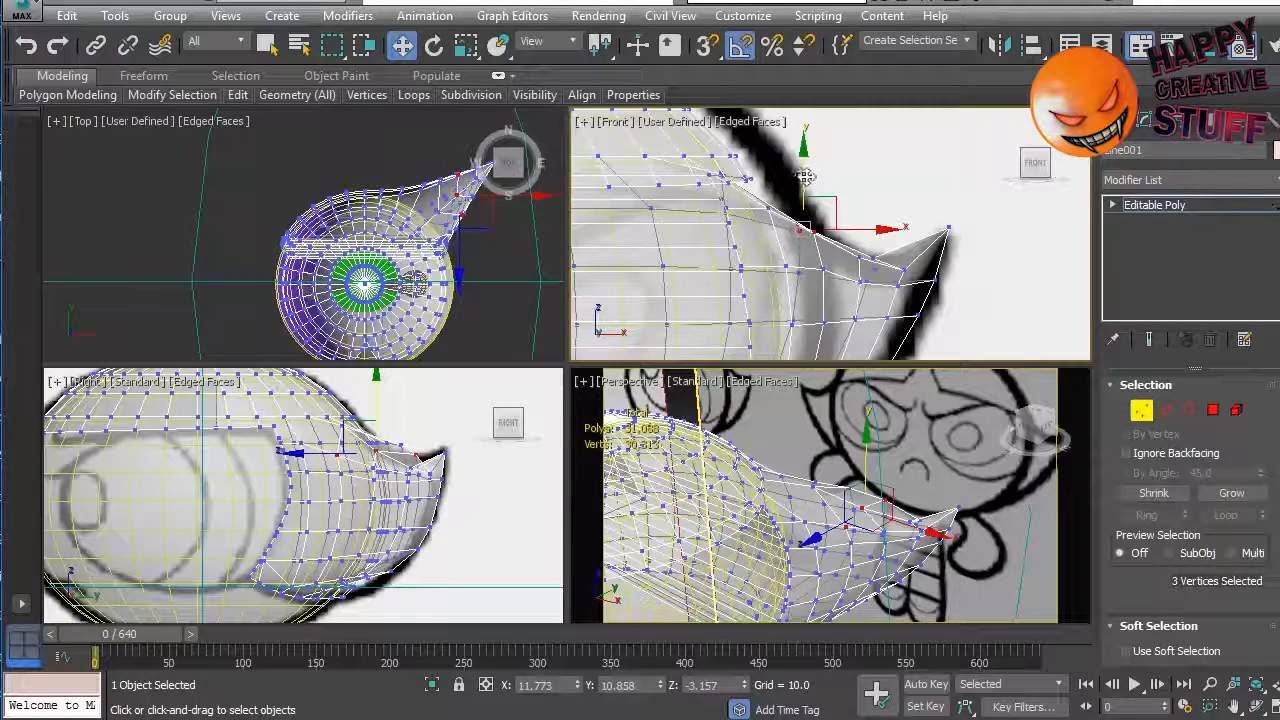
left_click_drag(805, 176, 811, 190)
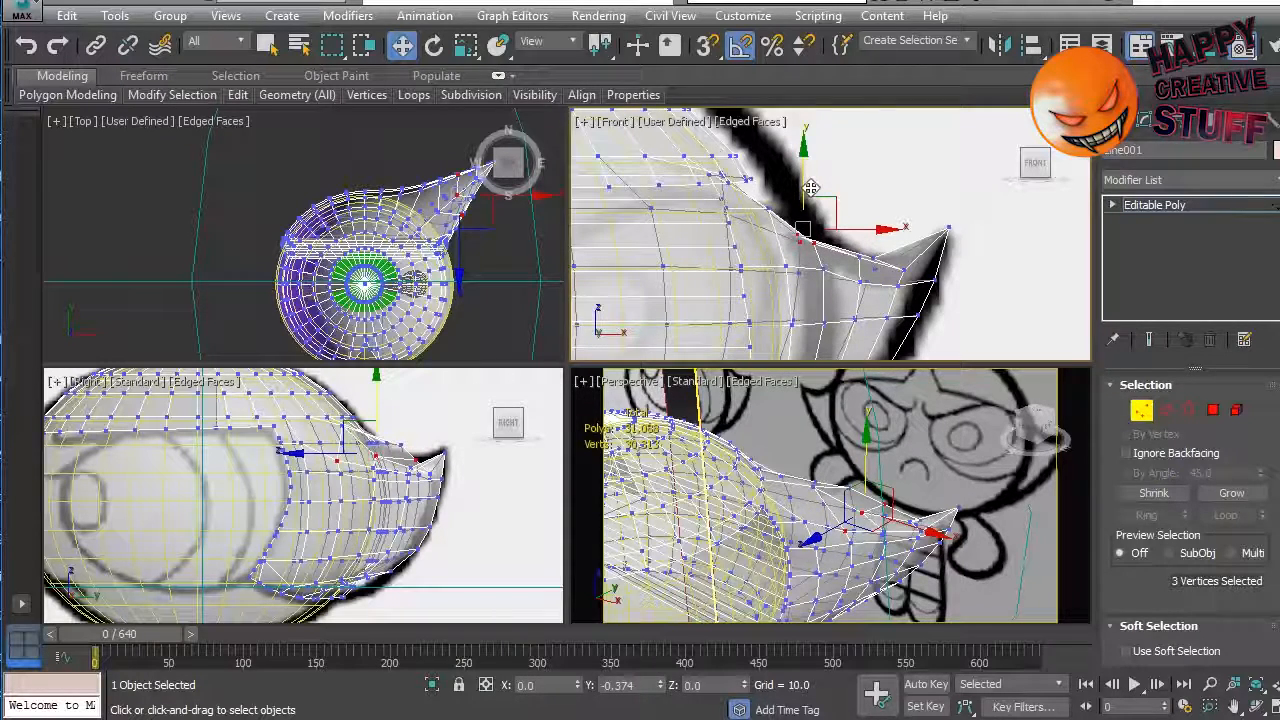
left_click(875, 256)
Step: Lower the upper-edge vertex just before the dip beside the spike's tip in the front view
scroll(895, 288, "up", 3)
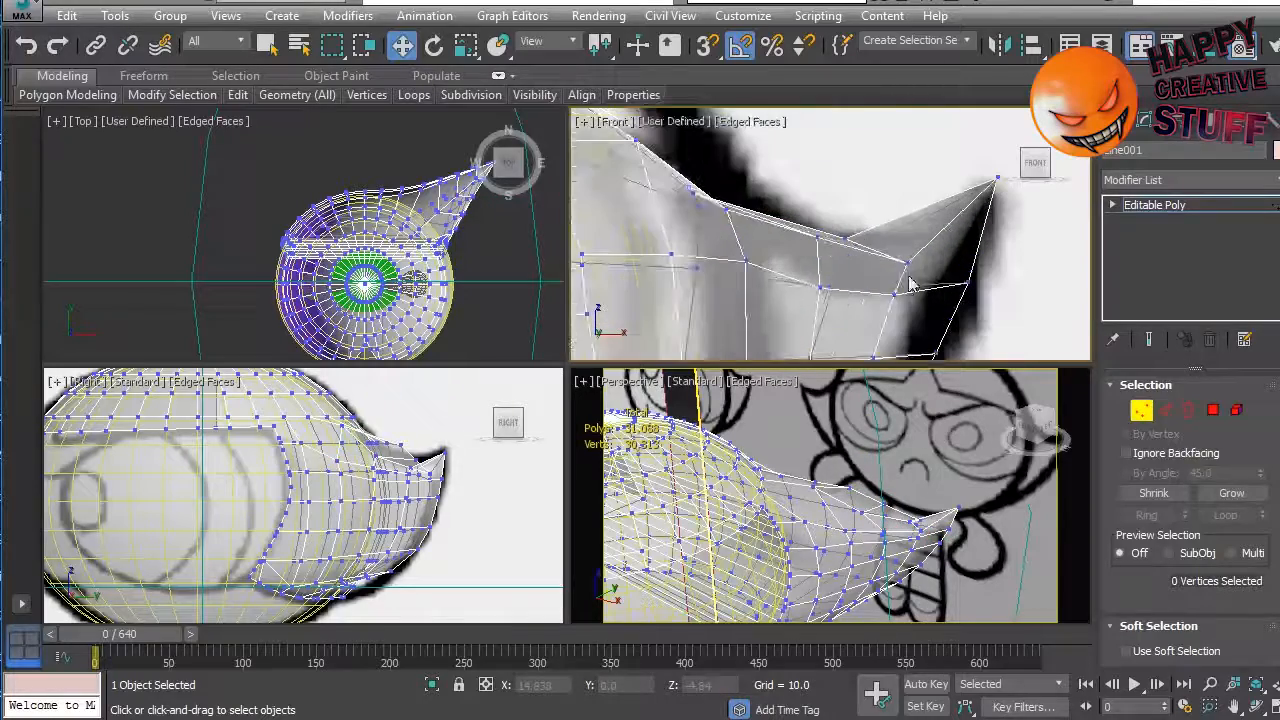
left_click(824, 232)
left_click_drag(813, 182, 814, 198)
left_click(821, 232)
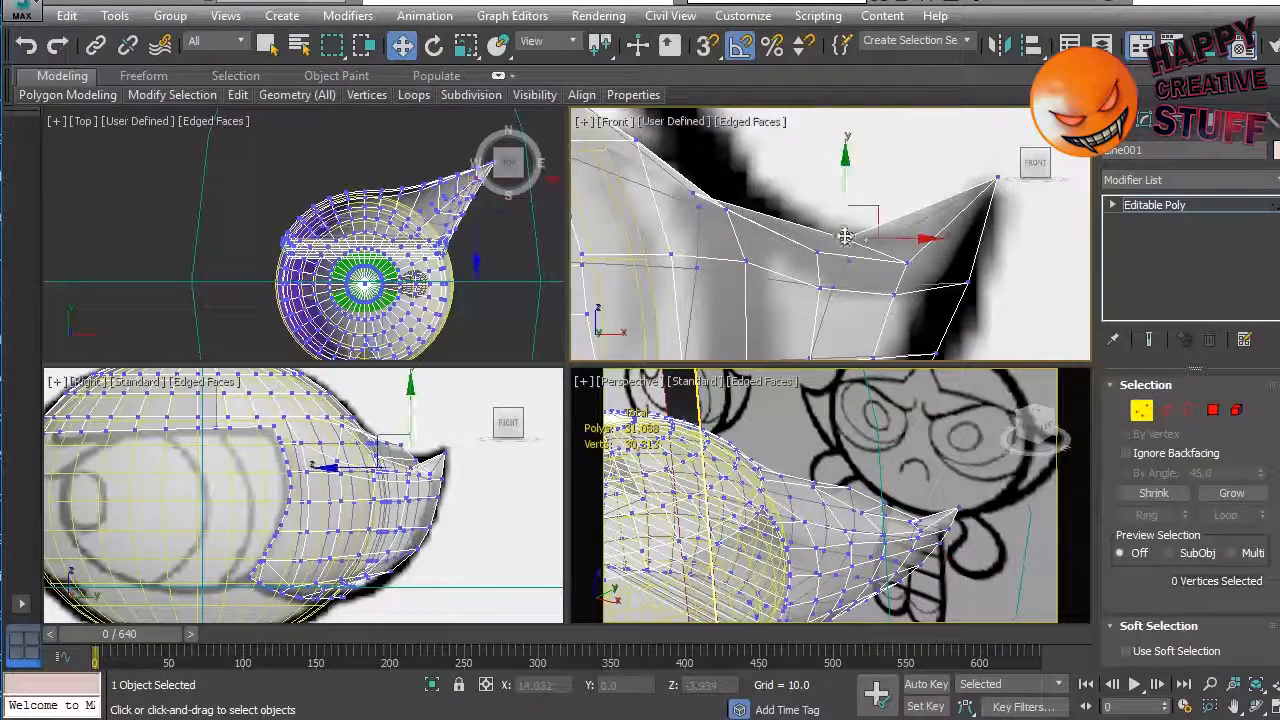
Step: Select the two vertices at the bottom of the dip beside the tip and raise them slightly to smooth the curve
left_click(845, 236)
left_click(907, 262, "ctrl")
left_click_drag(869, 200, 878, 188)
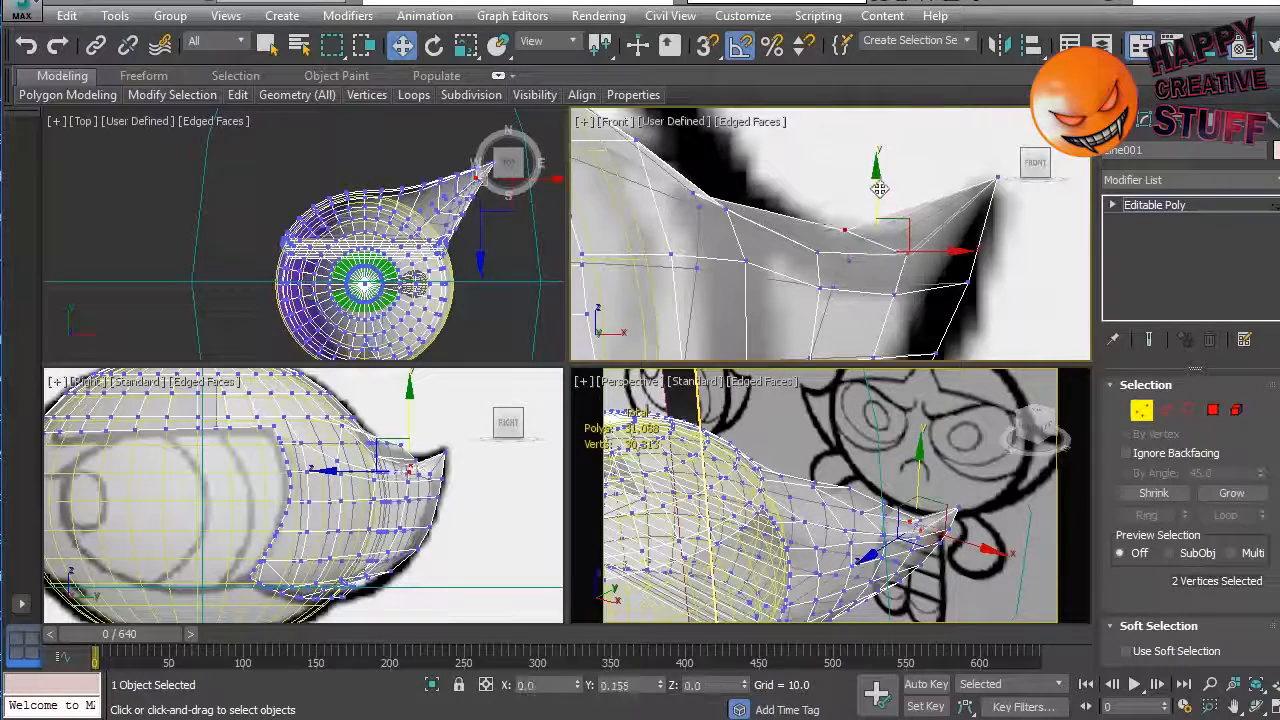
left_click(849, 257)
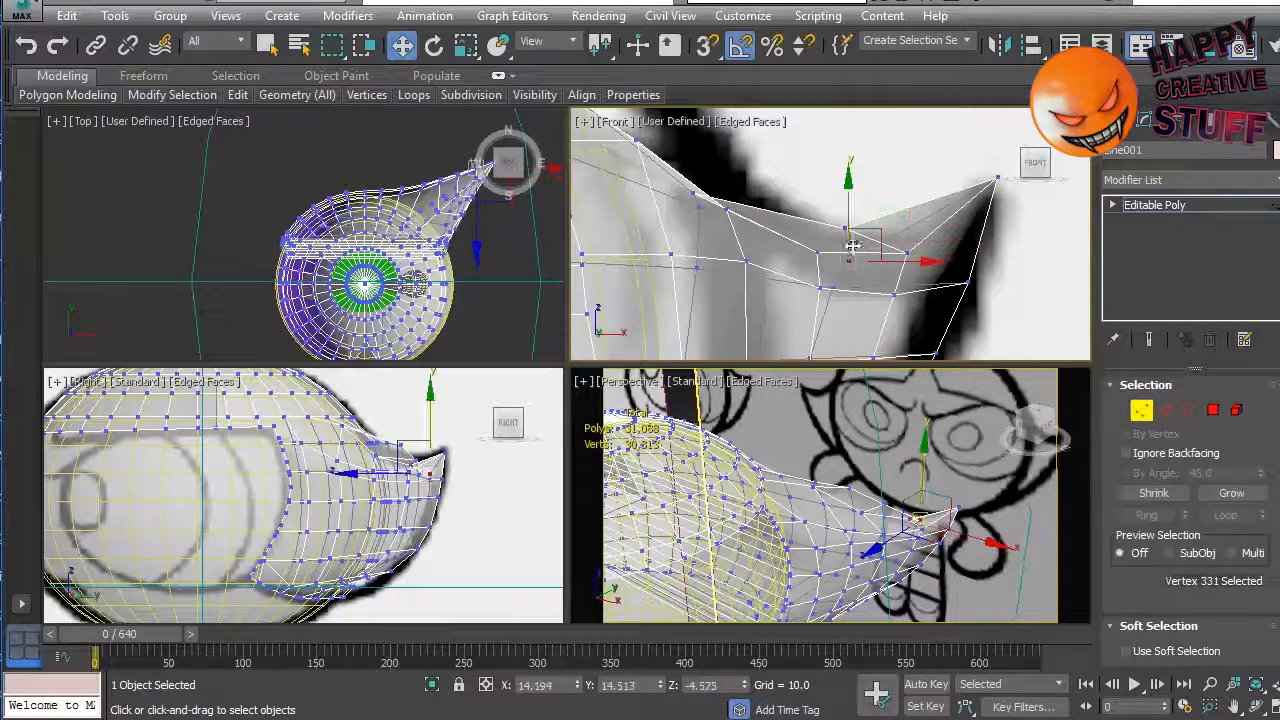
left_click(853, 205)
Step: Lower the front-side upper vertex where the hair spike meets the head in the front view
scroll(900, 512, "up", 6)
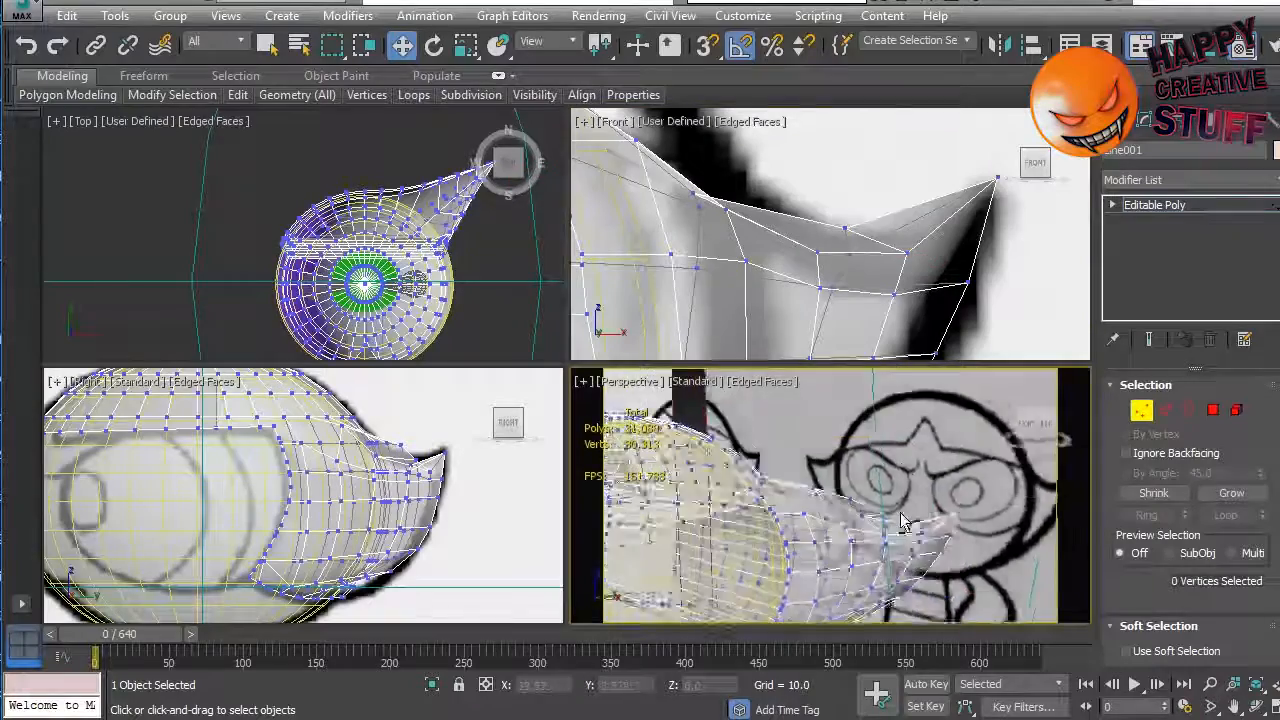
middle_click_drag(877, 458, 832, 524, "alt")
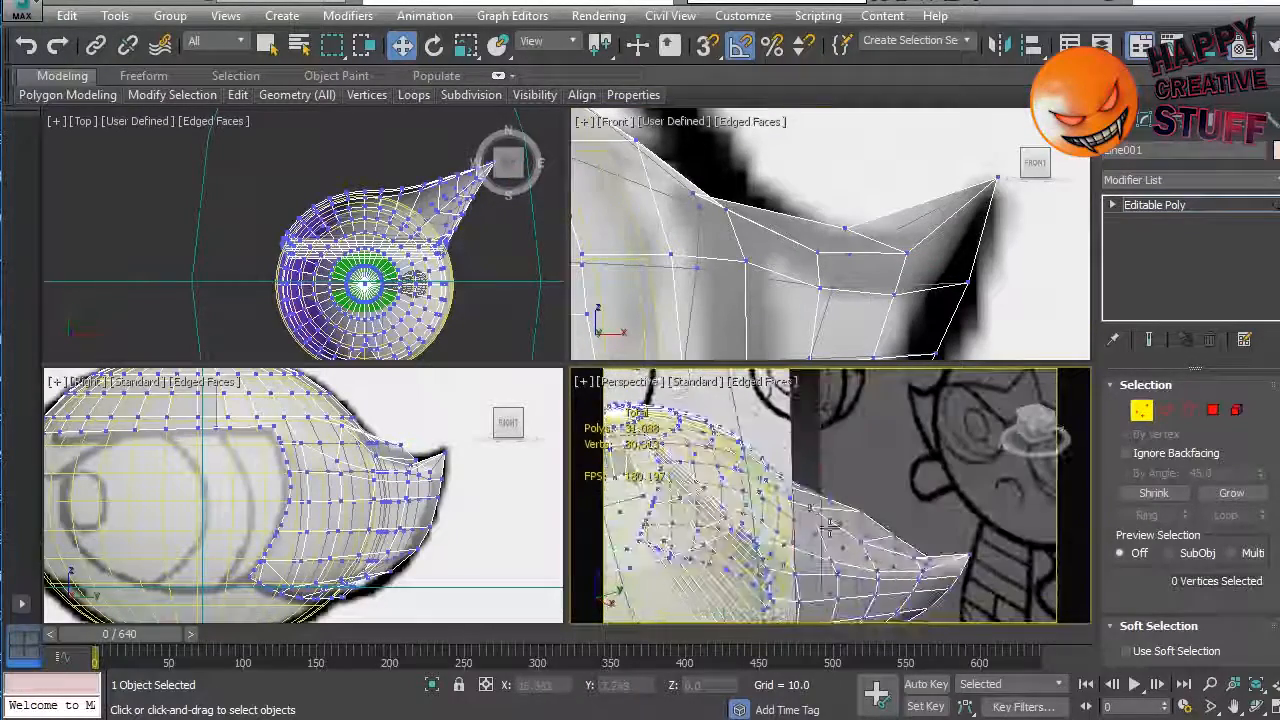
left_click(808, 510)
middle_click_drag(782, 222, 836, 270)
scroll(836, 270, "up", 2)
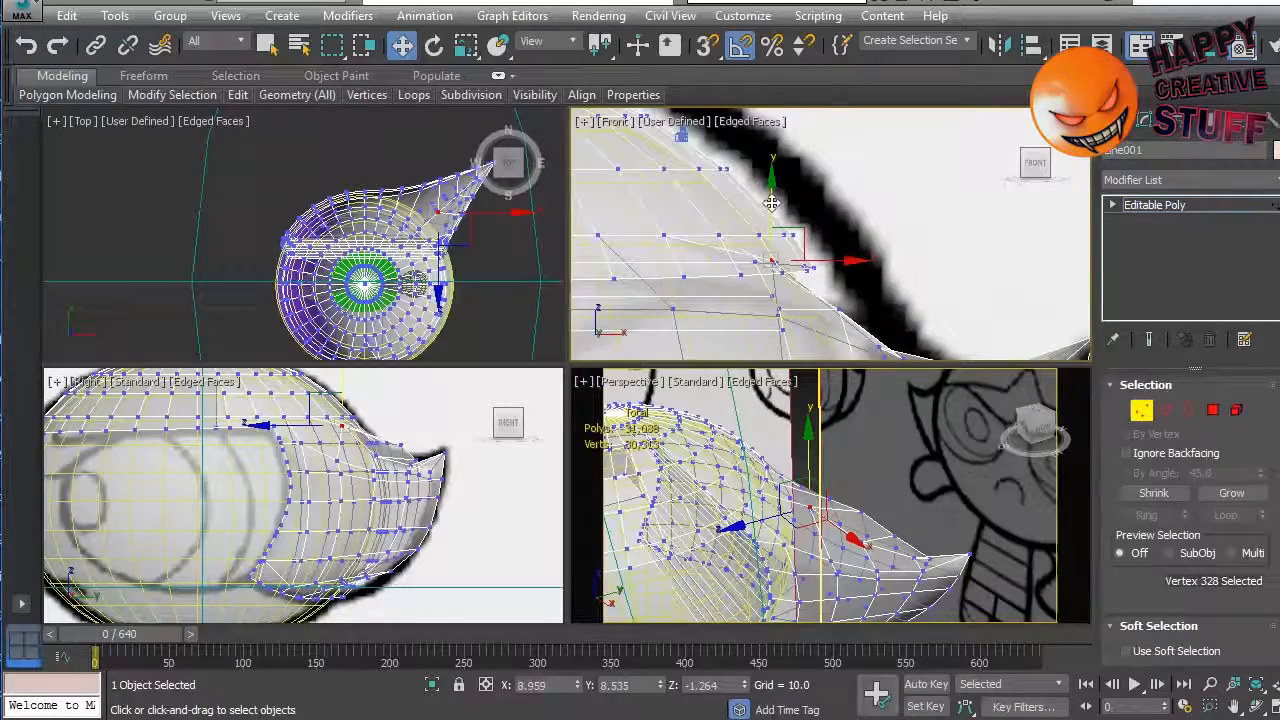
middle_click_drag(914, 543, 822, 500, "alt")
right_click(770, 523)
left_click(814, 364)
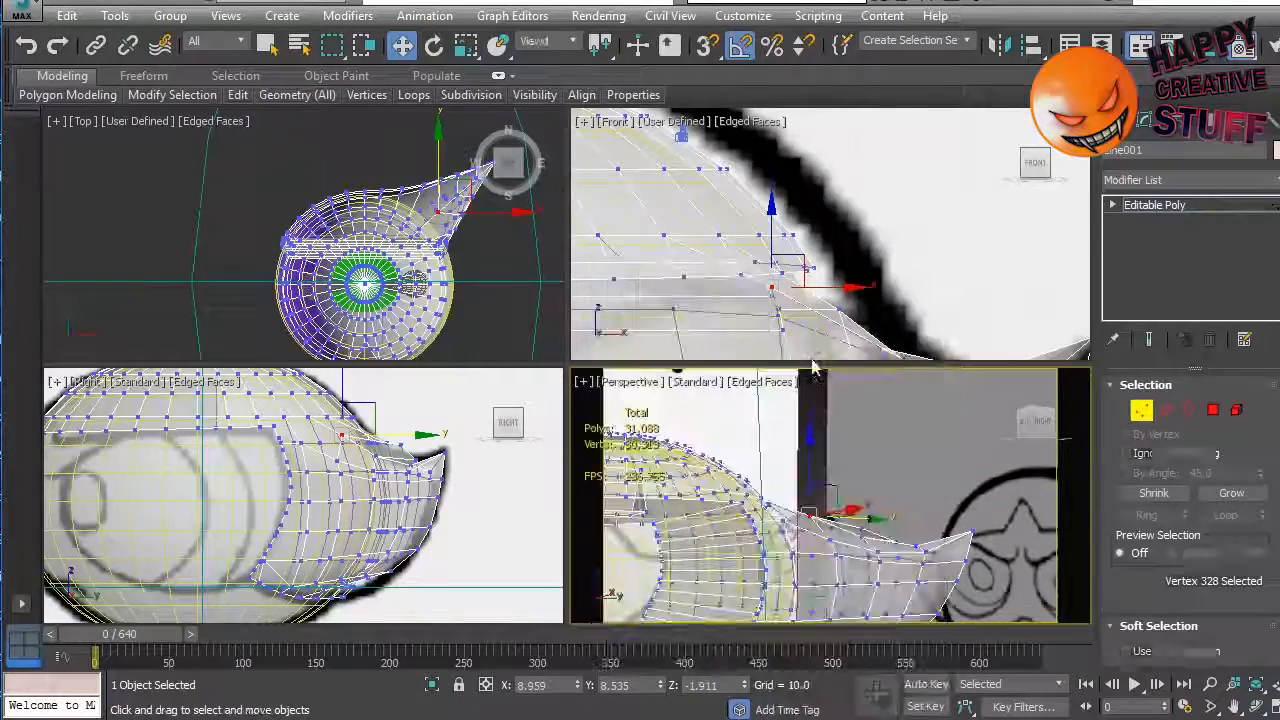
Step: Isolate the hair mesh and leave vertex editing to examine the spike's silhouette from several angles
mouse_move(937, 543)
middle_mouse_down("alt")
mouse_move(867, 593)
mouse_move(906, 533)
mouse_move(928, 526)
middle_mouse_up("alt")
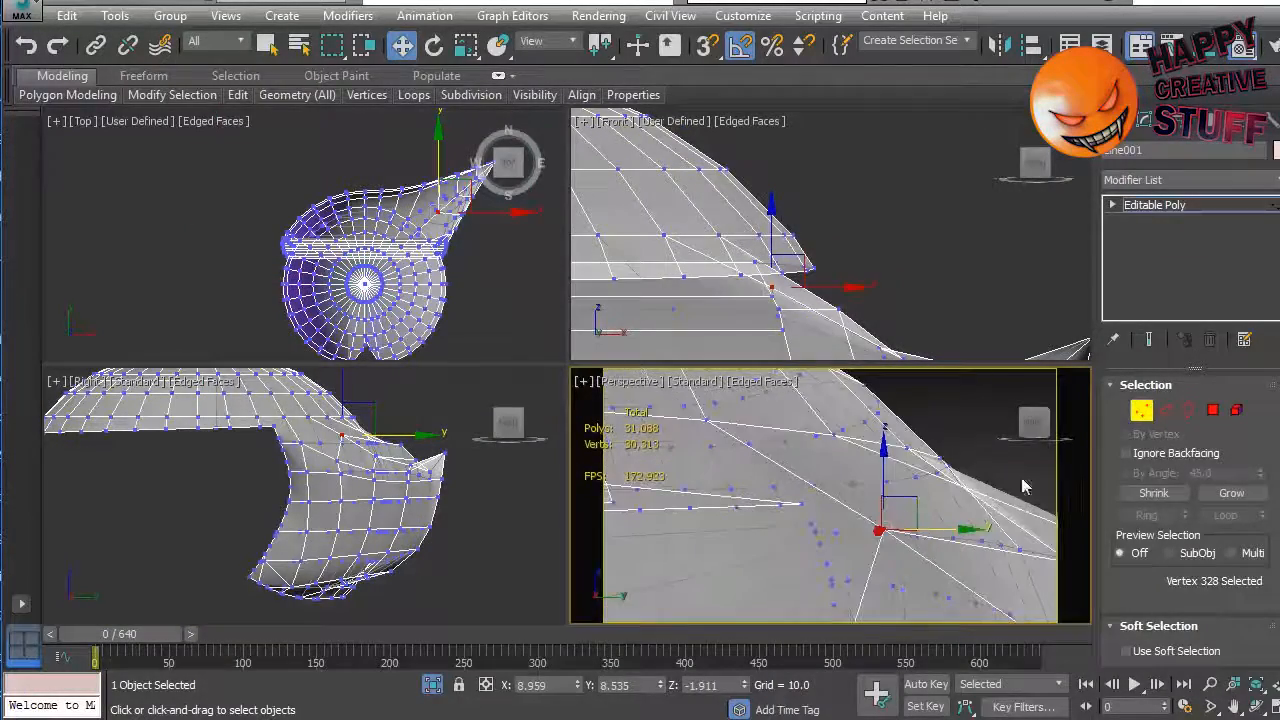
left_click(1141, 420)
left_click(960, 414)
scroll(925, 498, "down", 5)
scroll(925, 498, "down", 5)
scroll(922, 499, "up", 8)
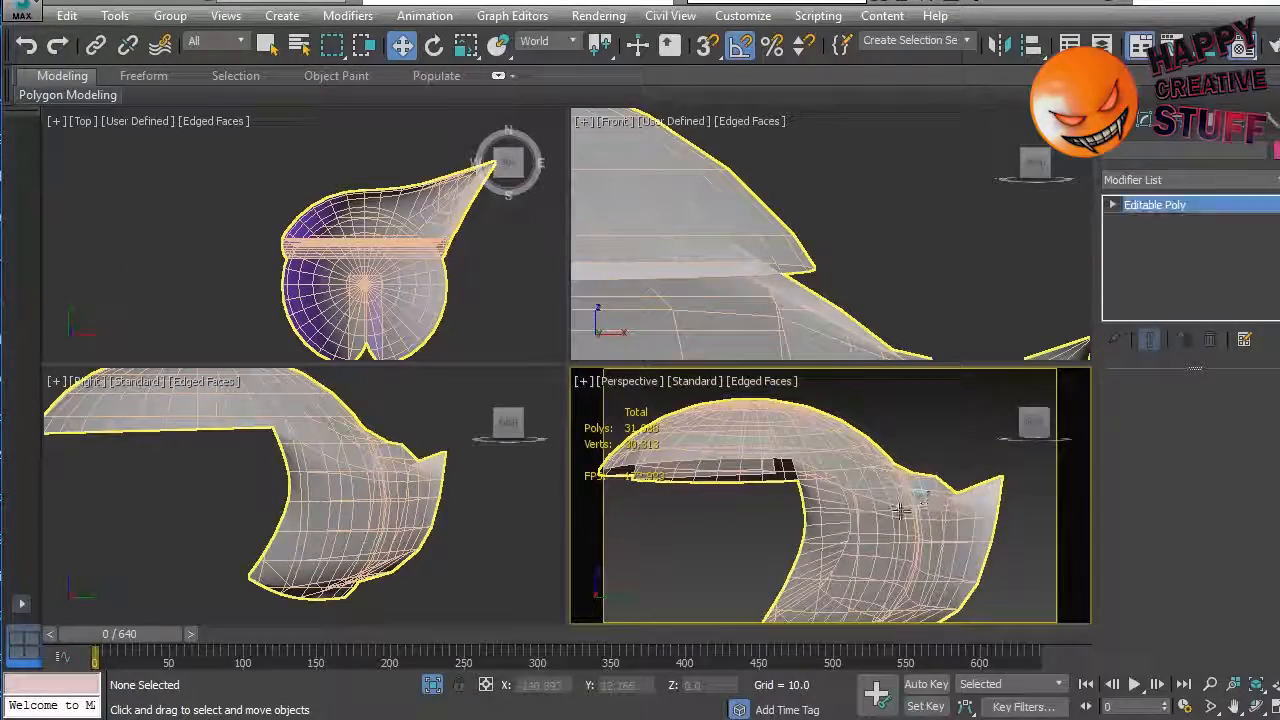
left_click(920, 499)
middle_click_drag(920, 499, 824, 560, "alt")
left_click(762, 556)
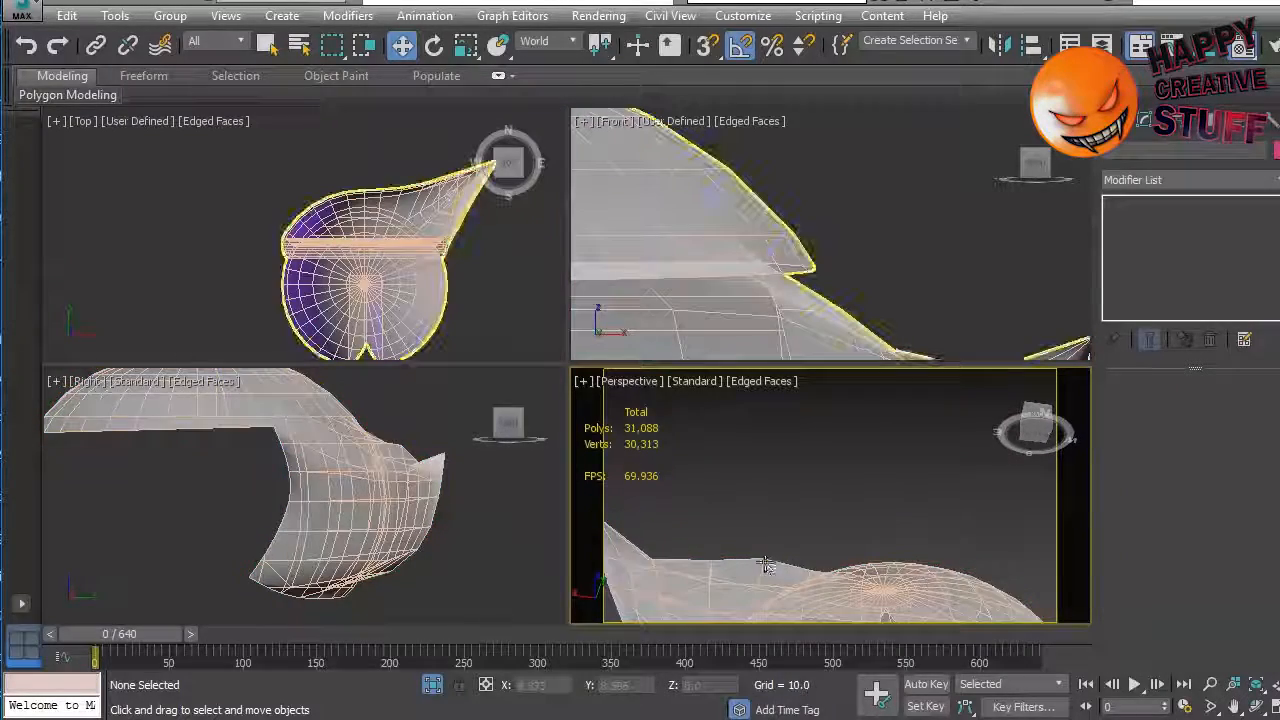
Step: Set the move reference coordinate system to Screen and reposition the back upper-edge vertex between the head and the spike's dip
left_click(764, 565)
left_click(1141, 410)
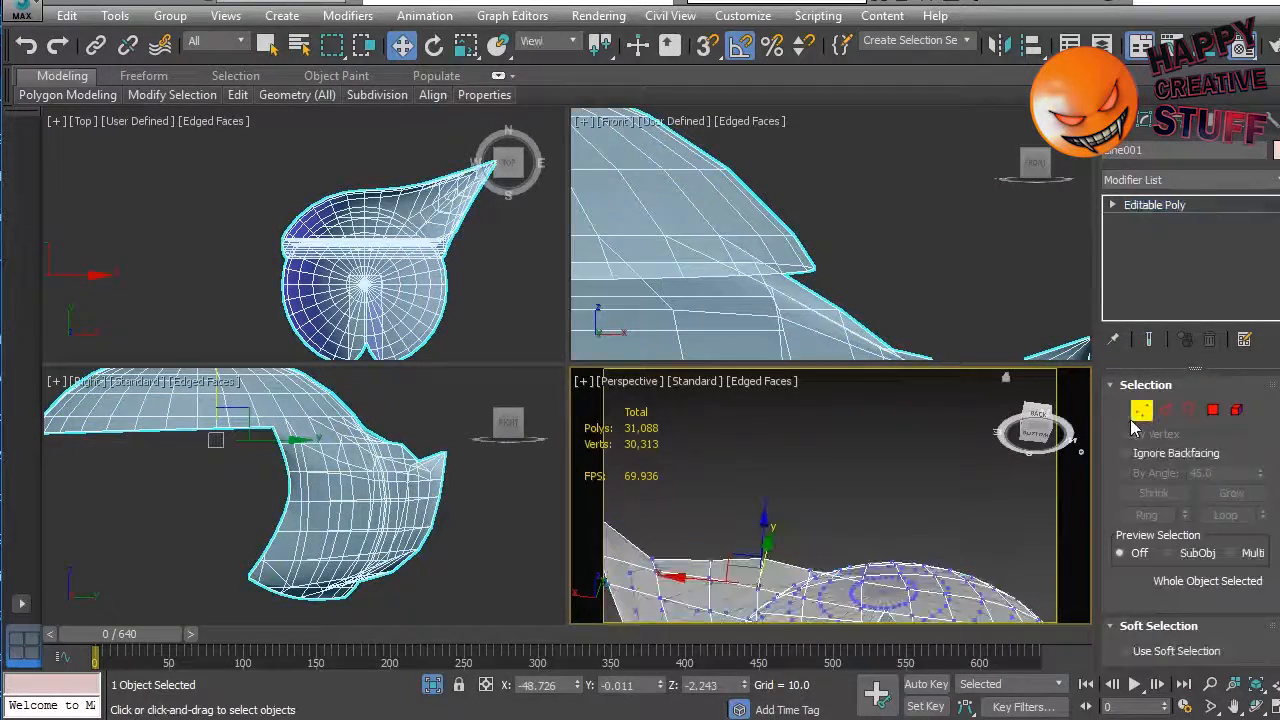
left_click(777, 568)
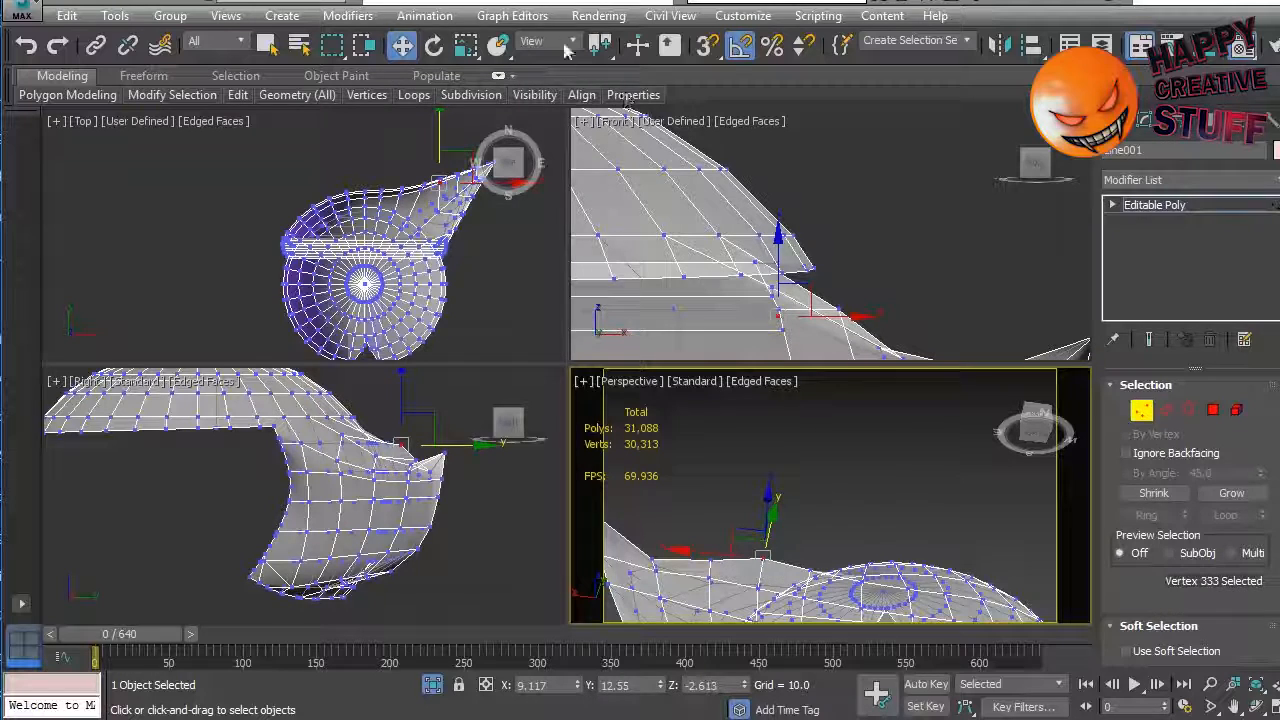
left_click(565, 44)
left_click(540, 73)
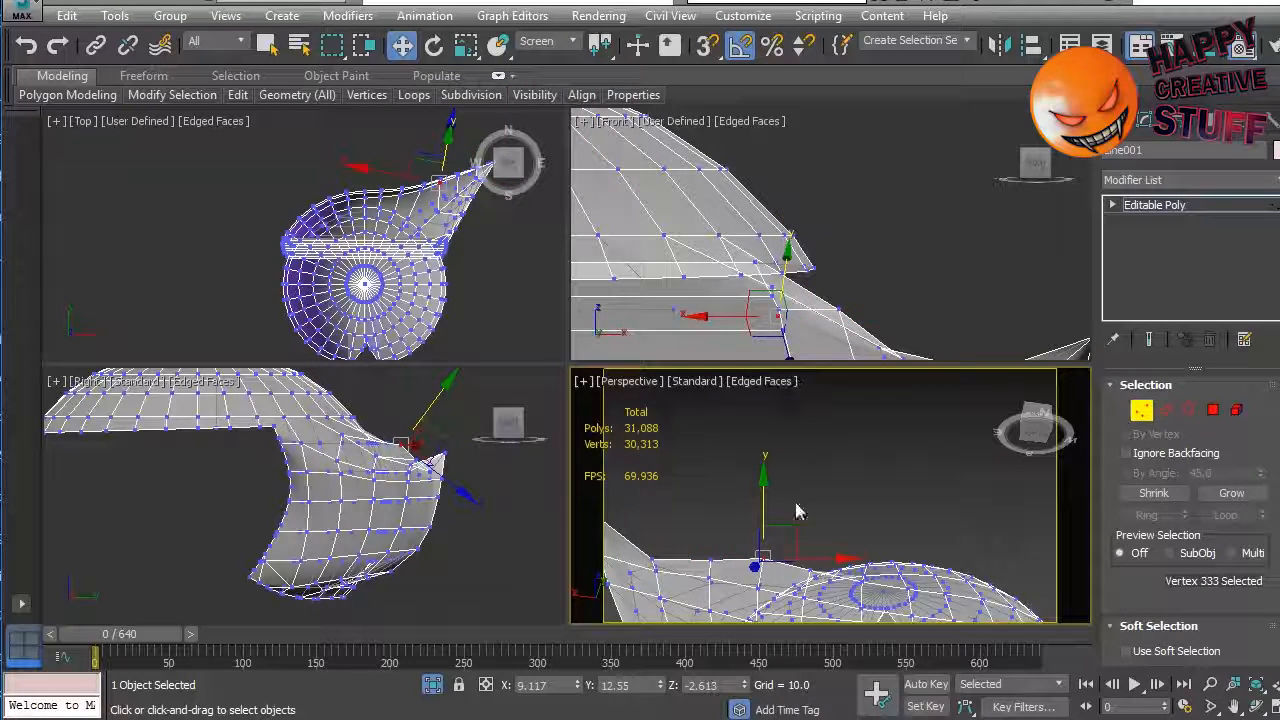
left_click_drag(792, 533, 792, 540)
middle_click_drag(708, 506, 831, 504, "alt")
left_click_drag(806, 518, 902, 553)
mouse_move(914, 505)
left_mouse_down()
mouse_move(909, 520)
mouse_move(924, 487)
left_mouse_up()
left_click(944, 522)
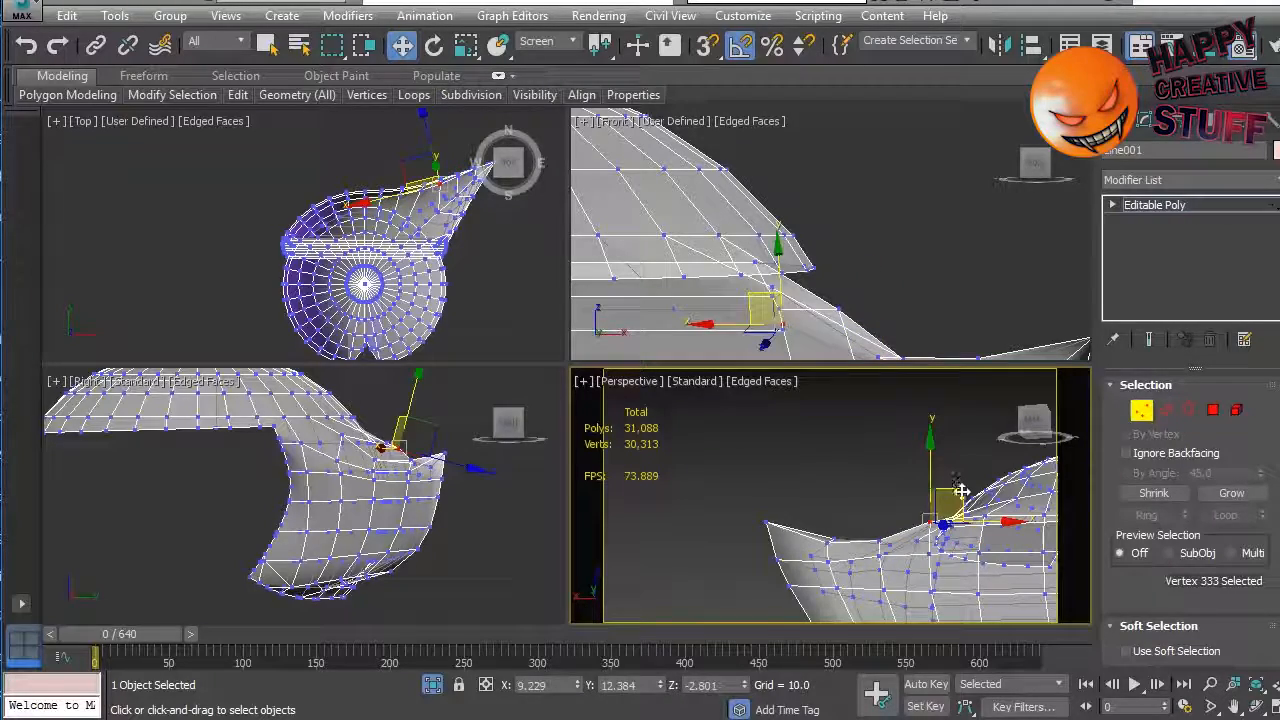
Step: Lower the front-side upper vertex near the head slightly in the perspective view to smooth the spike's silhouette
left_click(917, 500)
middle_click_drag(917, 500, 785, 515, "alt")
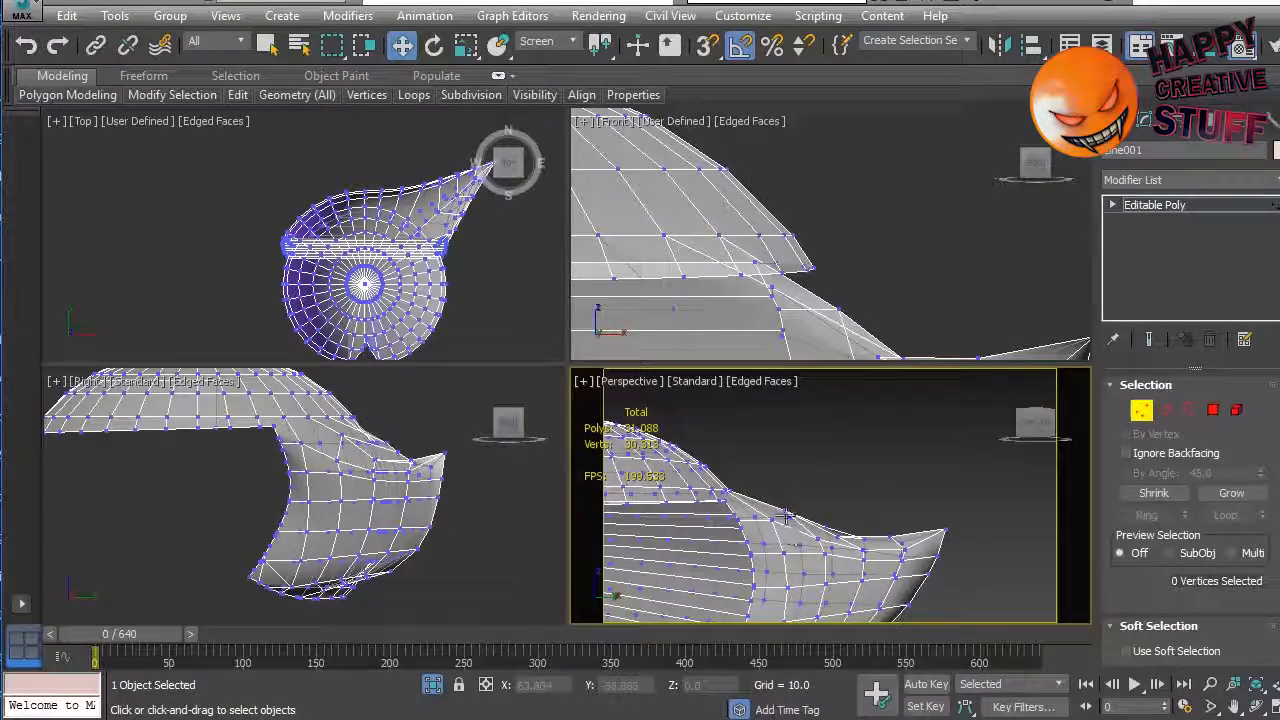
left_click(783, 511)
left_click_drag(815, 481, 815, 487)
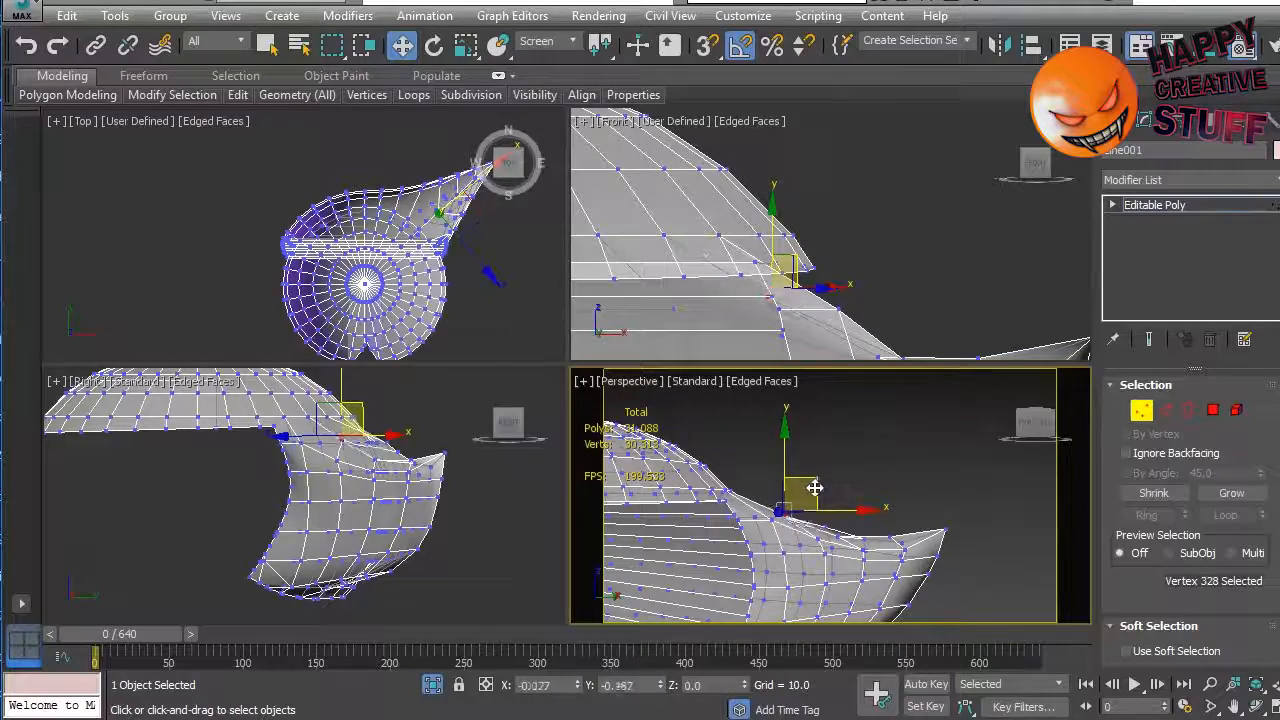
left_click(857, 480)
mouse_move(857, 480)
middle_mouse_down("alt")
mouse_move(684, 480)
mouse_move(870, 480)
middle_mouse_up("alt")
Step: Exit isolation to show the reference drawings and return to vertex editing on the hair mesh
right_click(896, 226)
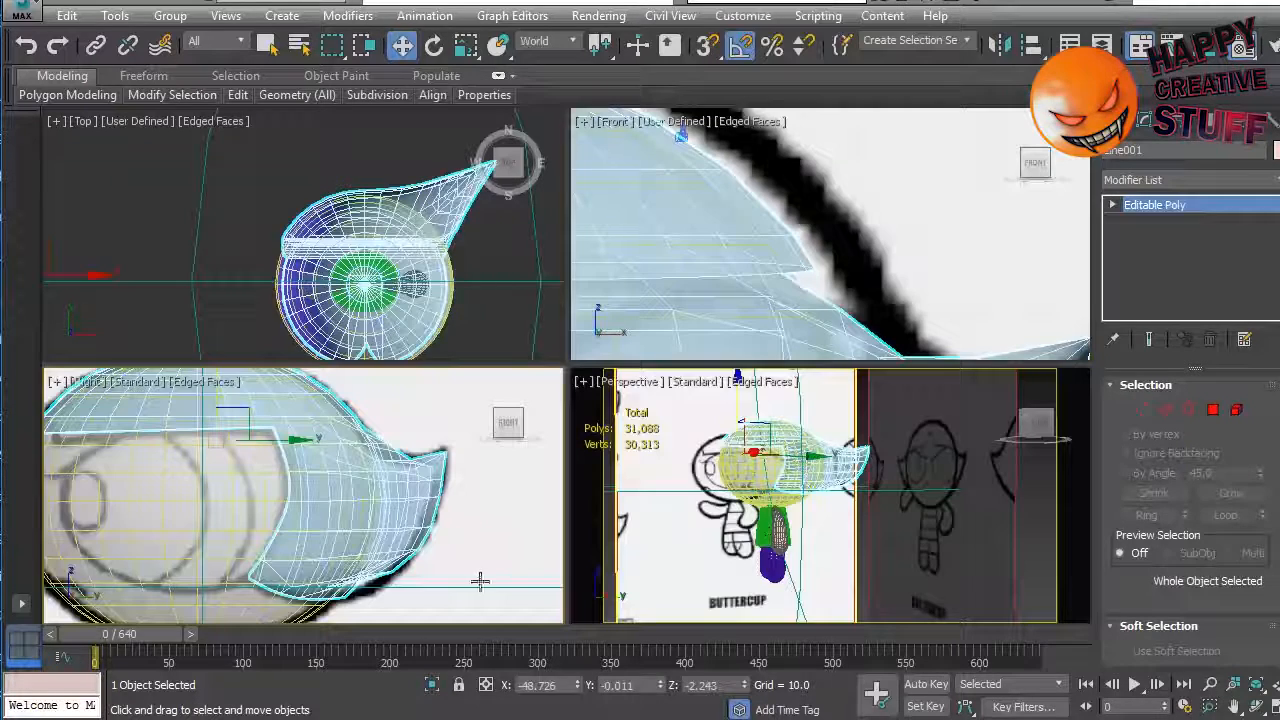
left_click(480, 581)
scroll(470, 565, "up", 5)
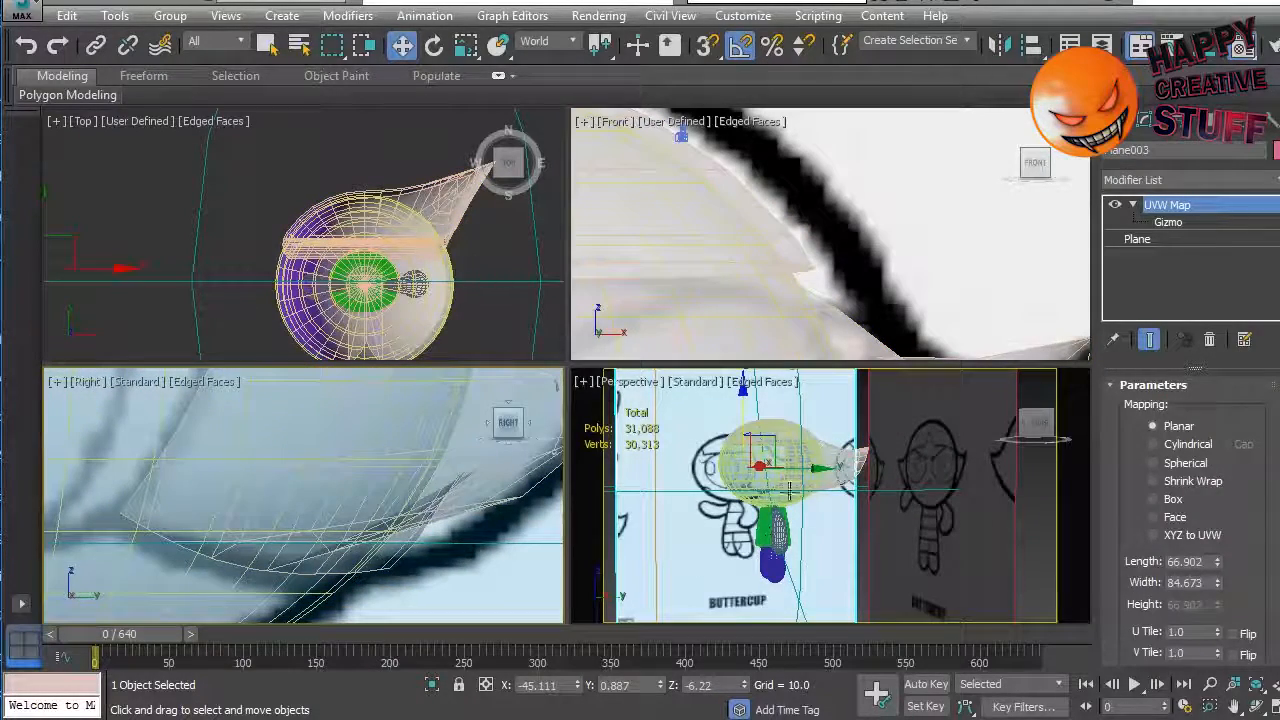
left_click(478, 490)
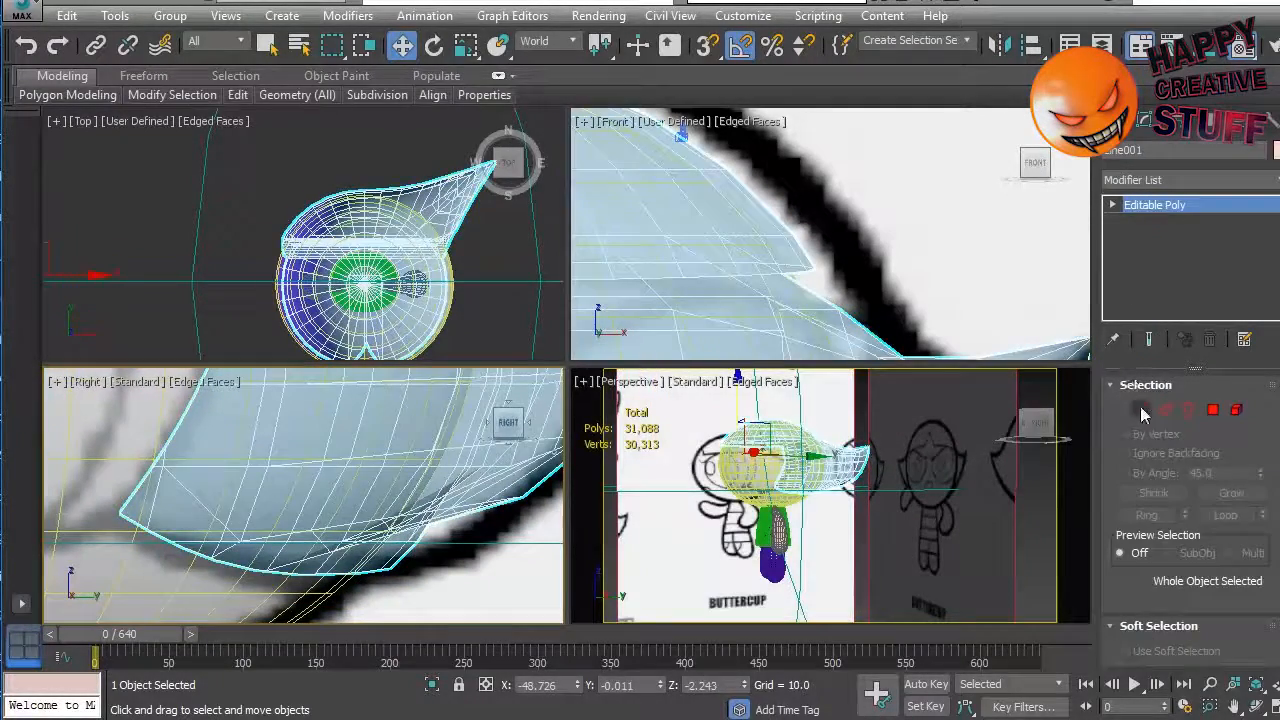
left_click(1141, 410)
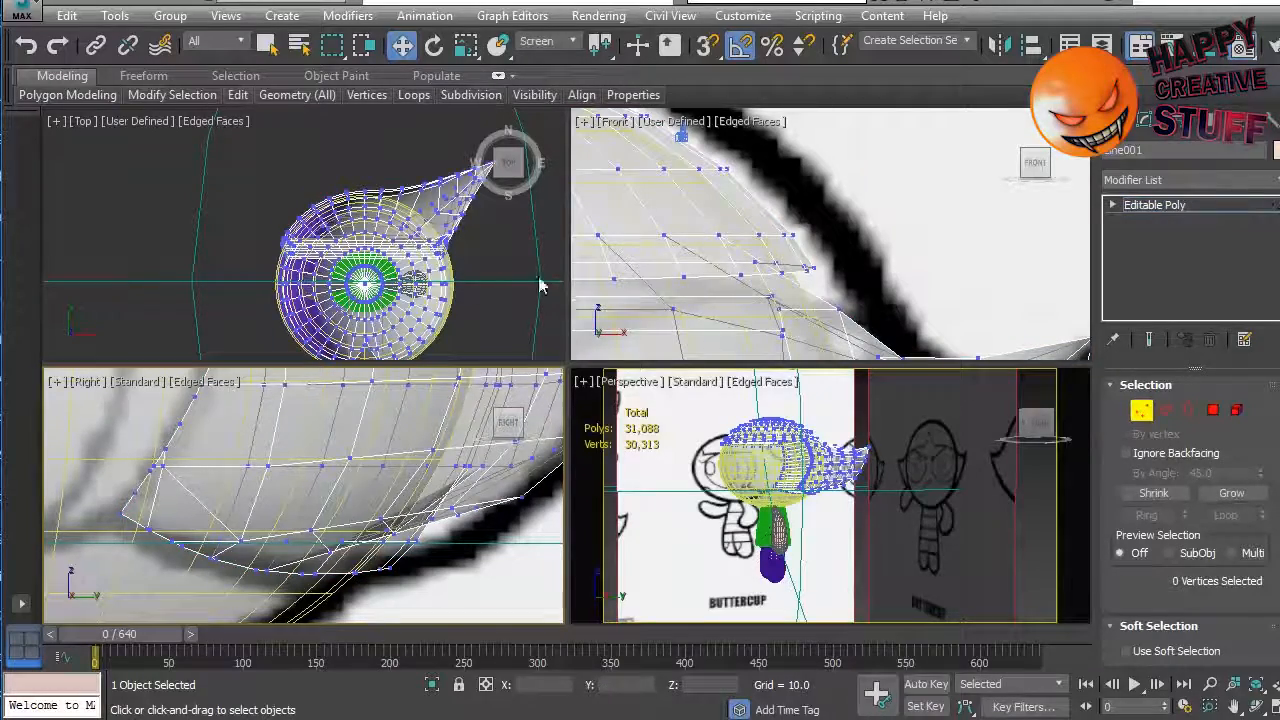
Step: Select two vertices near the hair's lower edge and move them backward and slightly down toward the reference outline in the side view
mouse_move(882, 519)
middle_mouse_down("alt")
mouse_move(719, 495)
mouse_move(697, 511)
mouse_move(789, 530)
mouse_move(748, 480)
mouse_move(866, 505)
middle_mouse_up("alt")
middle_click_drag(783, 541, 735, 537, "alt")
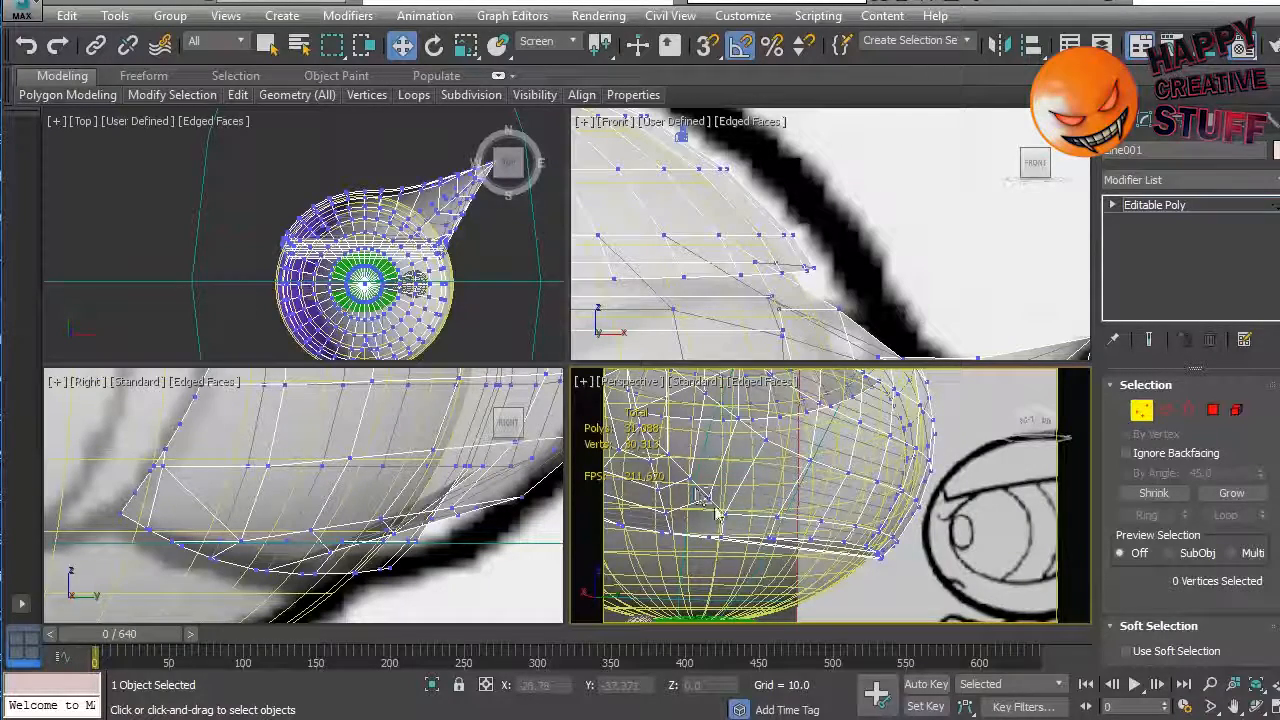
left_click_drag(737, 524, 738, 526)
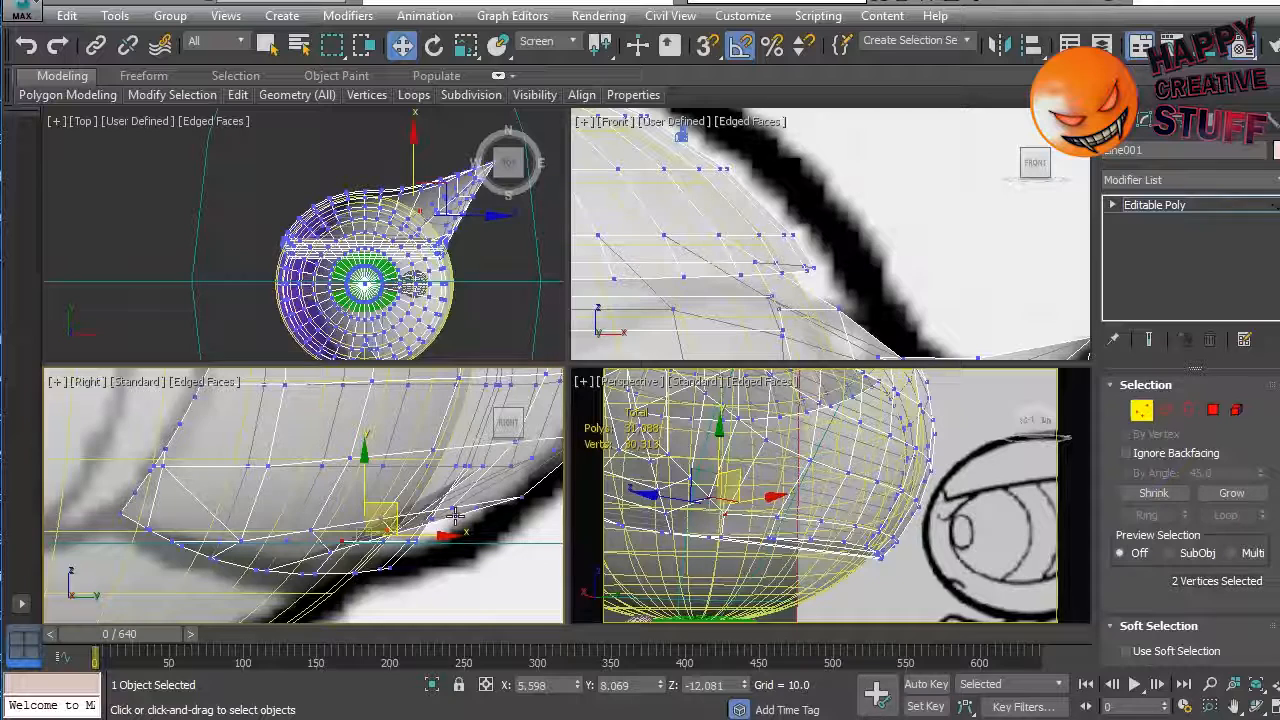
left_click_drag(395, 507, 483, 529)
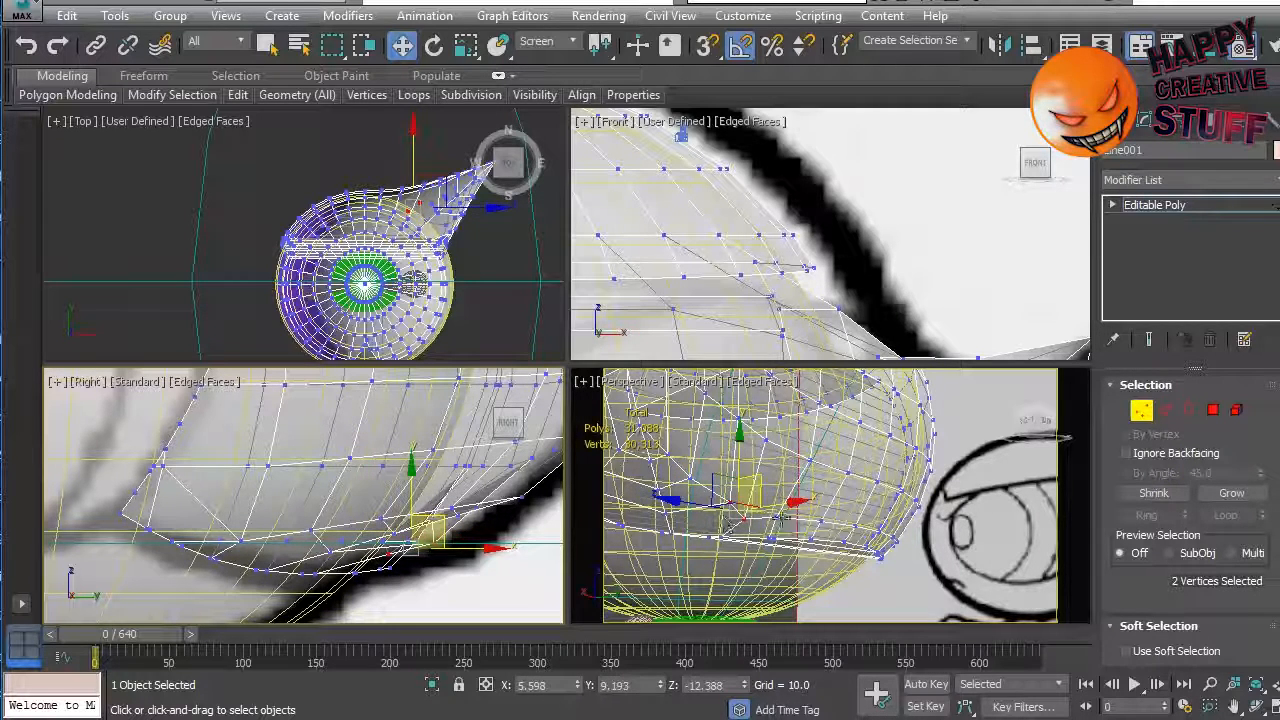
Step: Reposition individual vertices along the hair's lower back edge in the side view to even out the curve
left_click(436, 541)
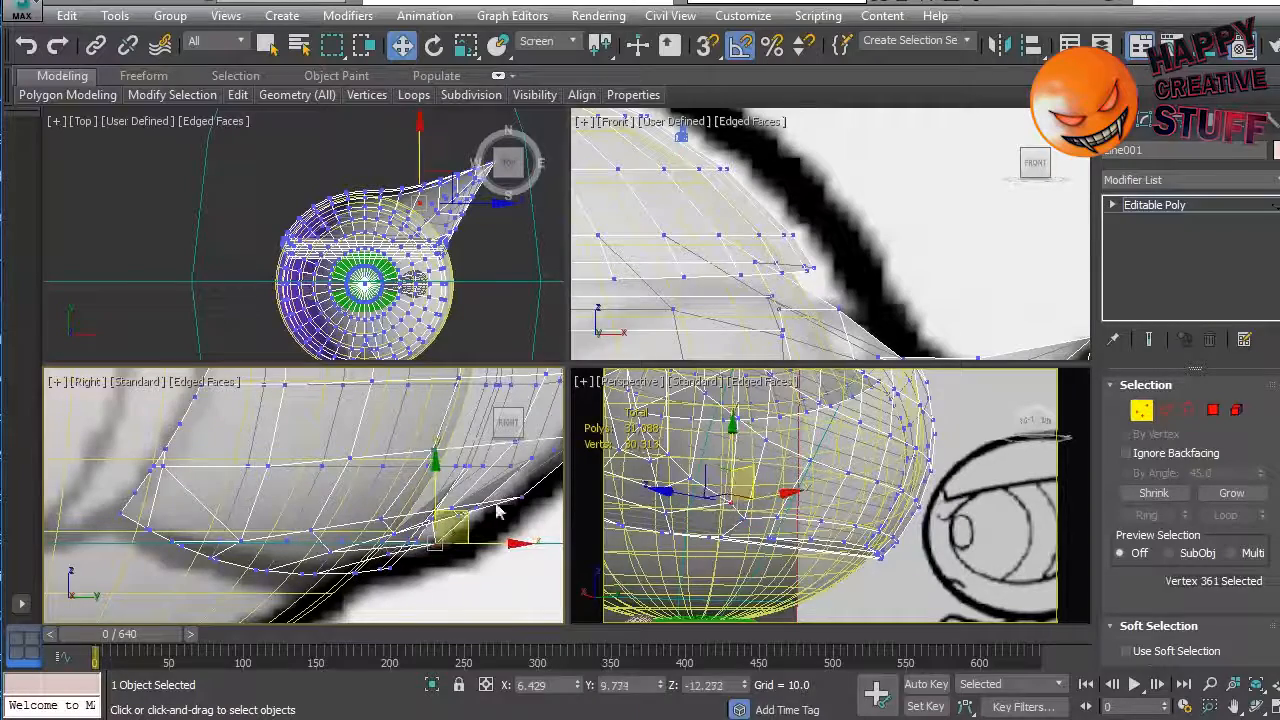
left_click(392, 552)
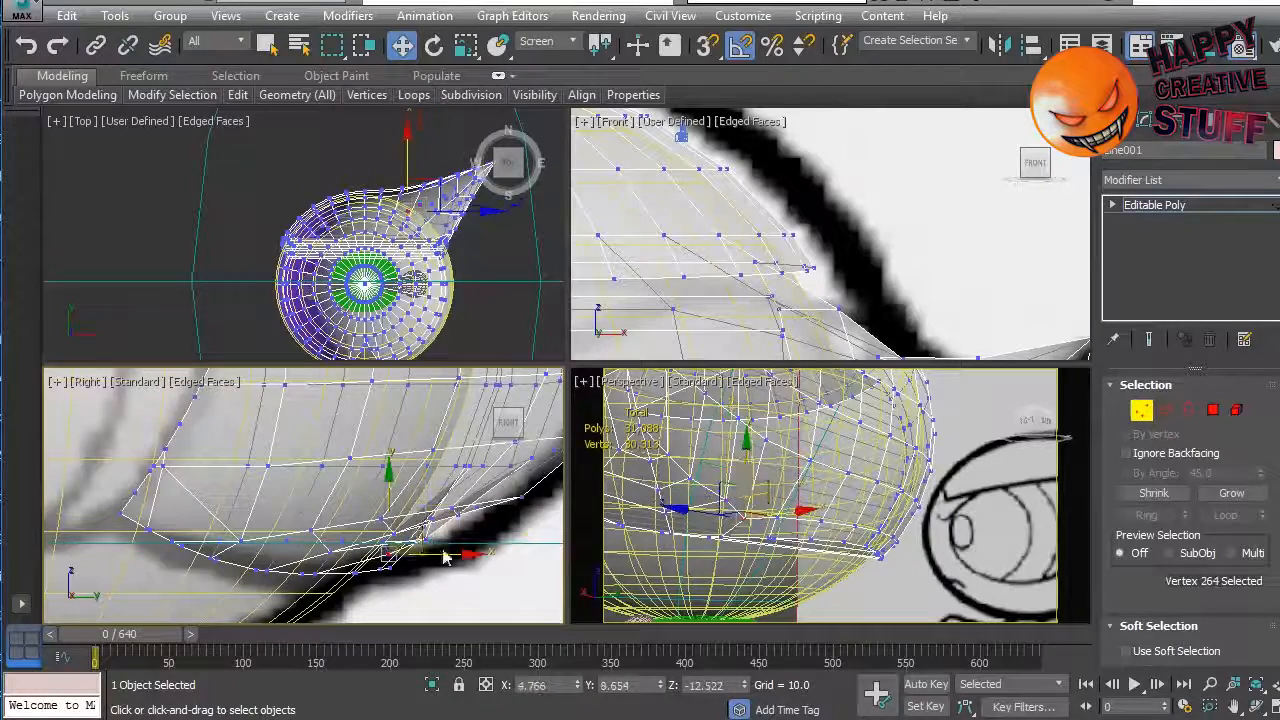
left_click(740, 540)
middle_click_drag(740, 540, 775, 535, "alt")
left_click(770, 530)
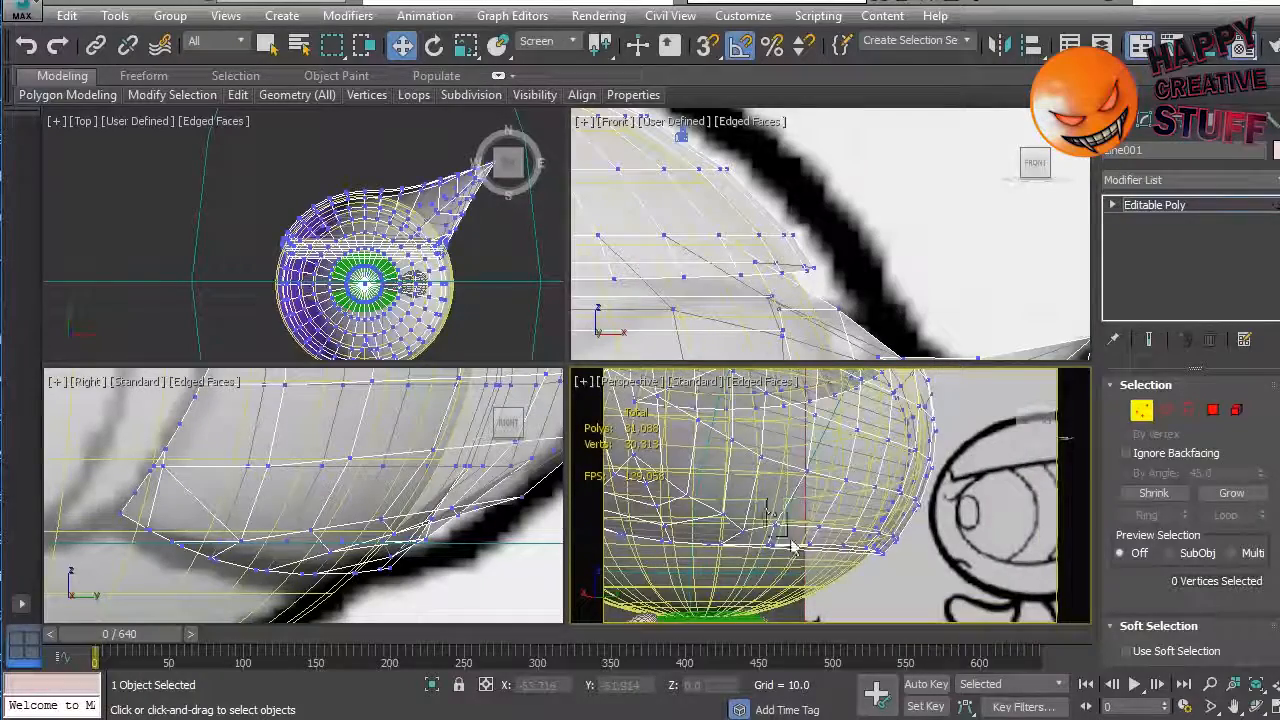
right_click(470, 585)
left_click_drag(417, 516, 423, 523)
left_click(455, 548)
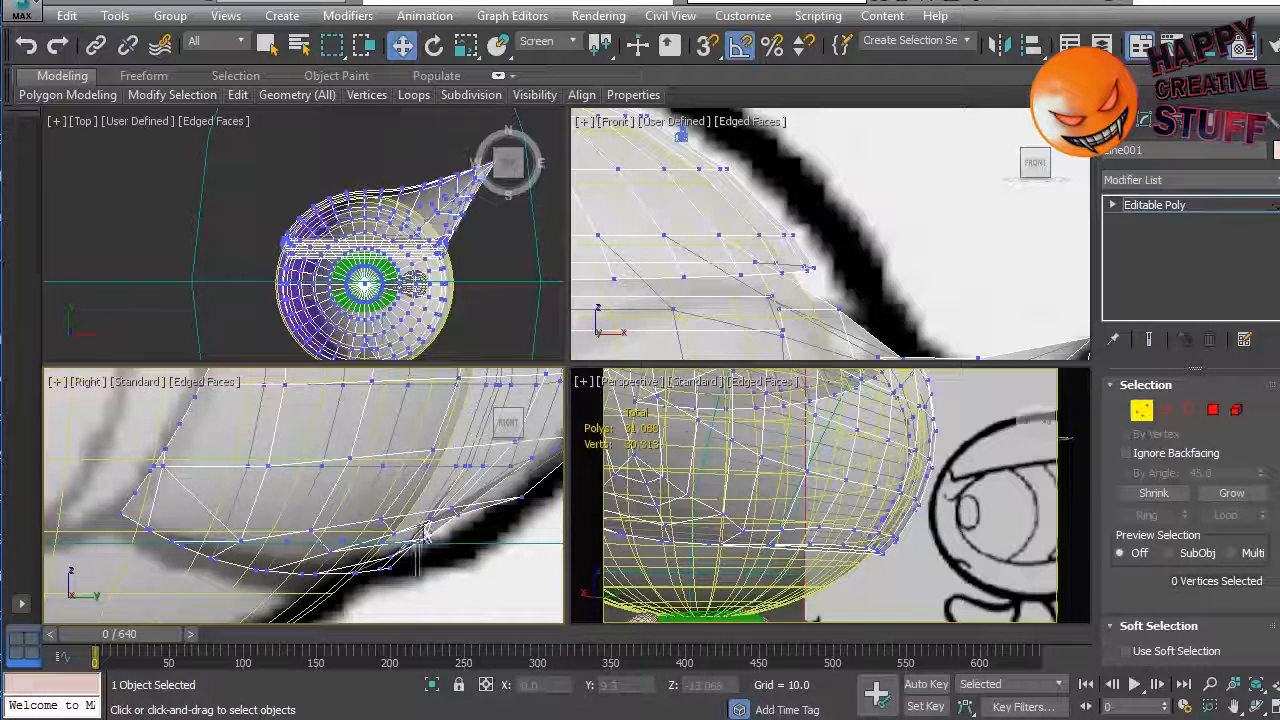
Step: Move a single vertex near the hair's lower back edge slightly backward and down toward the reference outline in the side view
left_click_drag(467, 503, 468, 505)
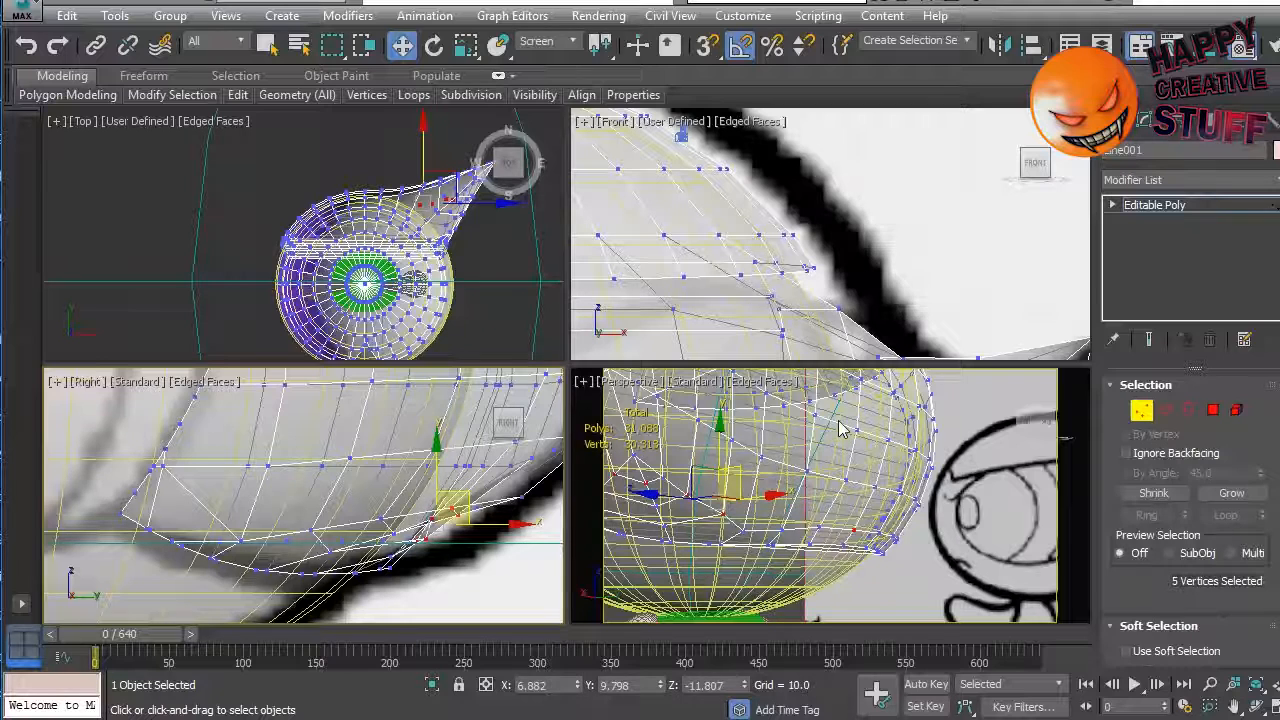
left_click(853, 577)
left_click(740, 537)
left_click(450, 530)
left_click(455, 513)
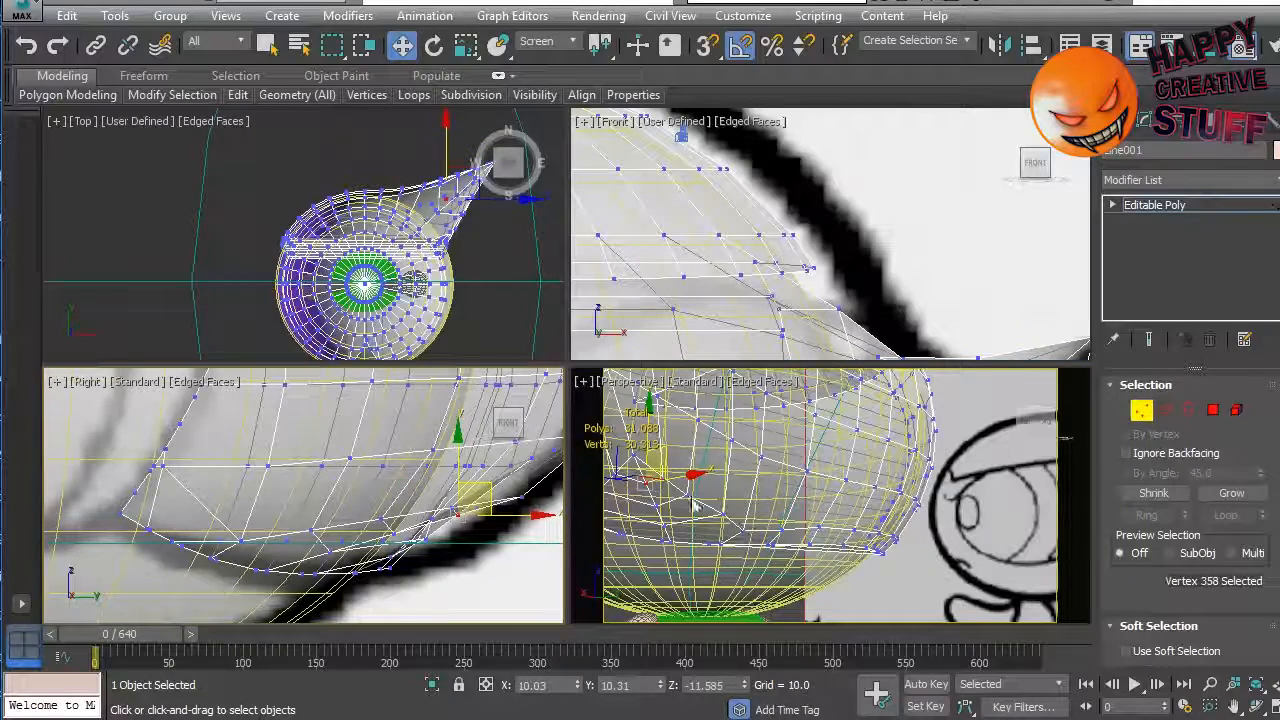
left_click(430, 520)
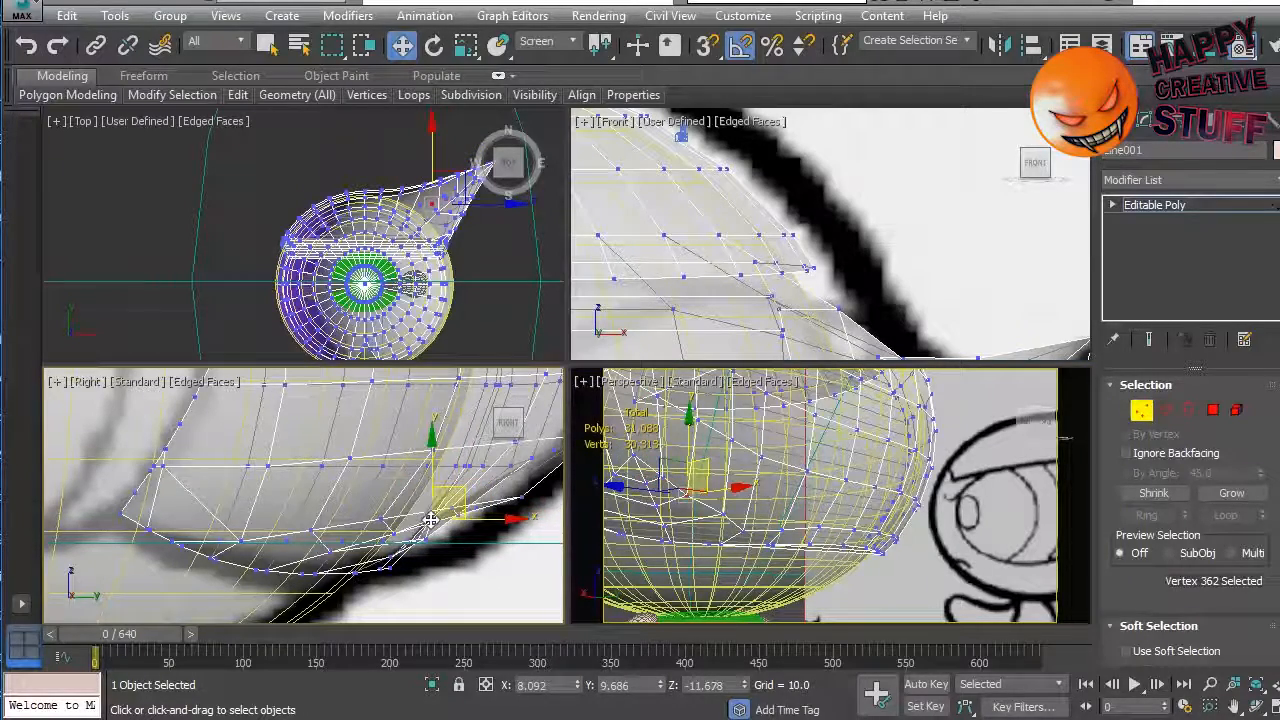
middle_click_drag(463, 565, 293, 428, "alt")
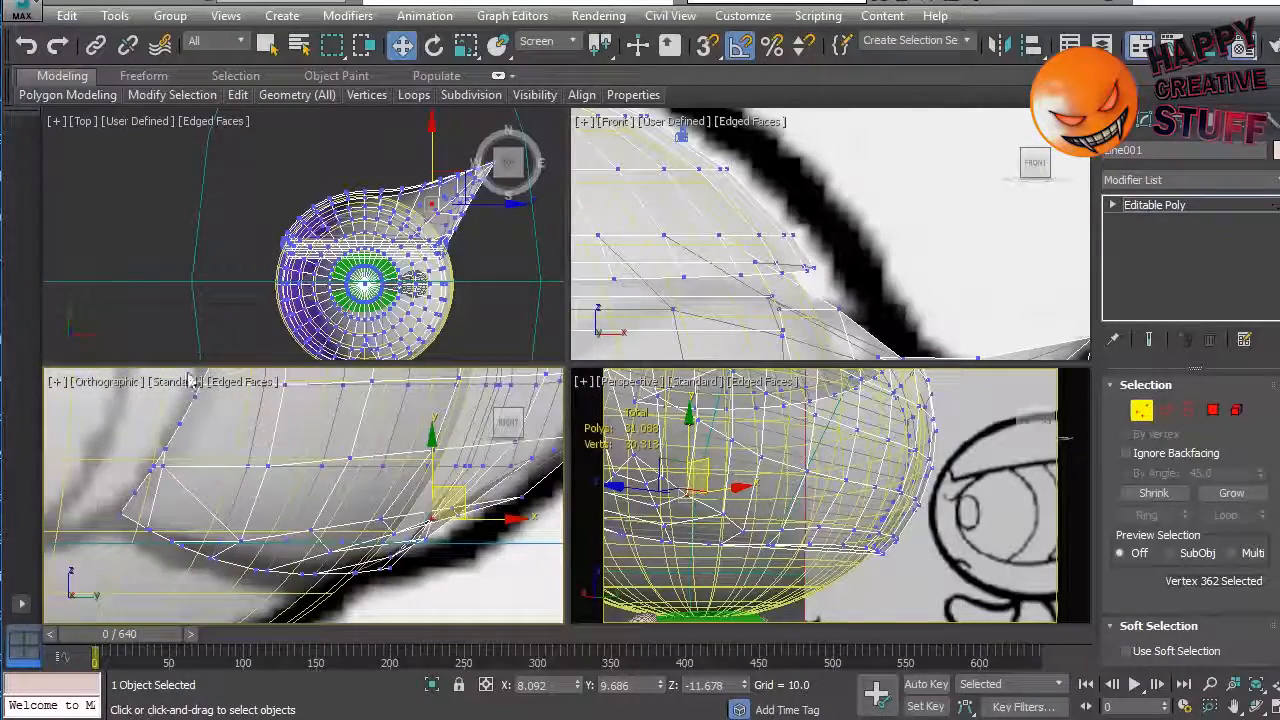
left_click(113, 390)
left_click(165, 606)
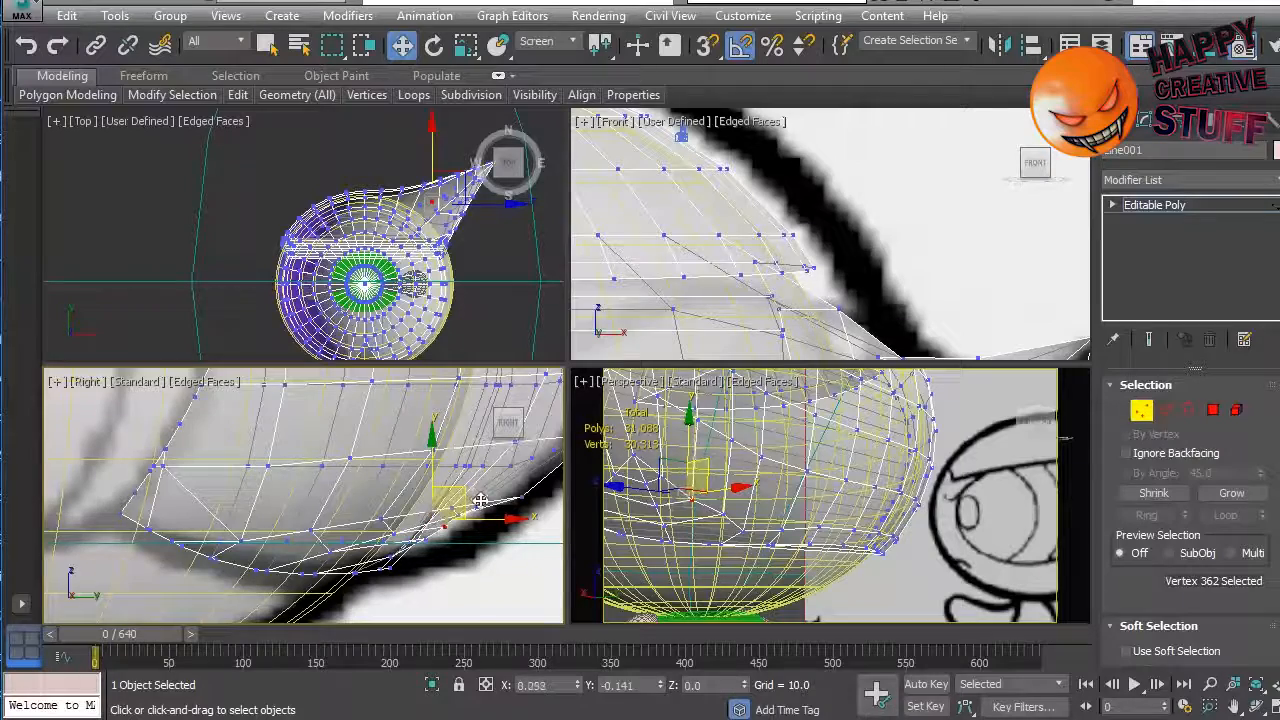
left_click(500, 545)
key("z")
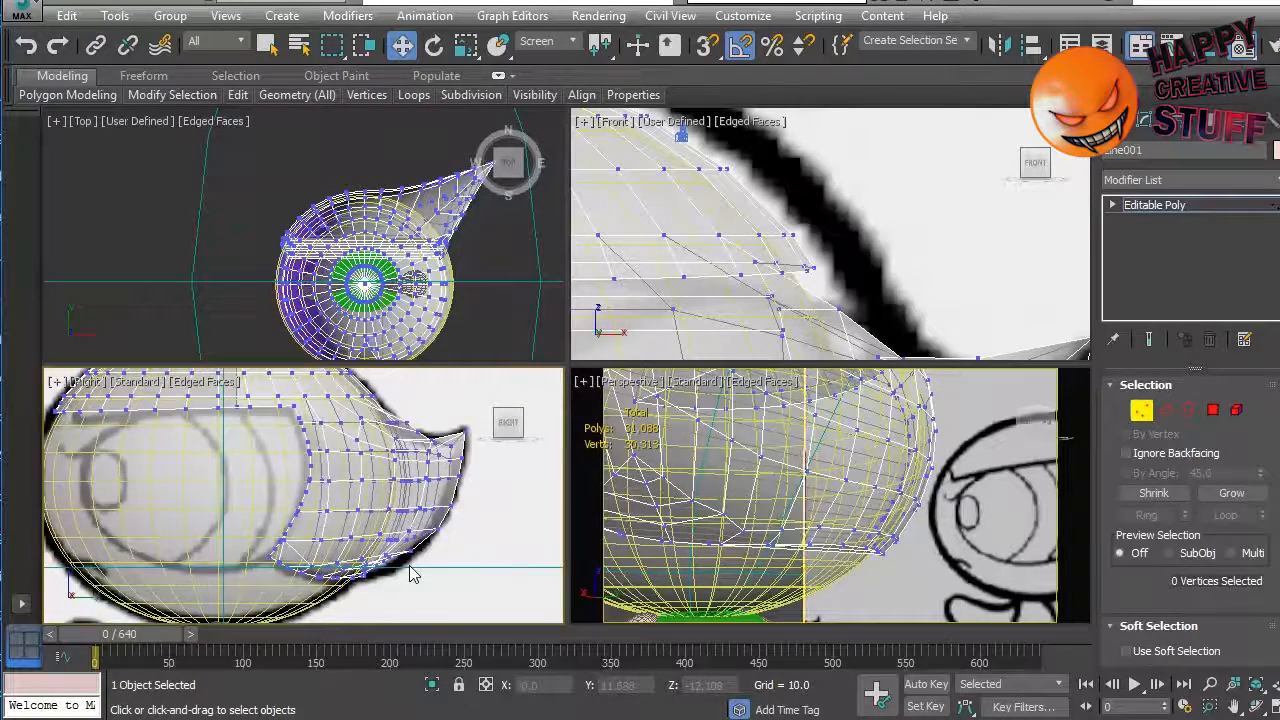
Step: Select the three overlapping vertices on the hair's lower back edge and shift them slightly backward and down in the side view
scroll(365, 560, "up", 5)
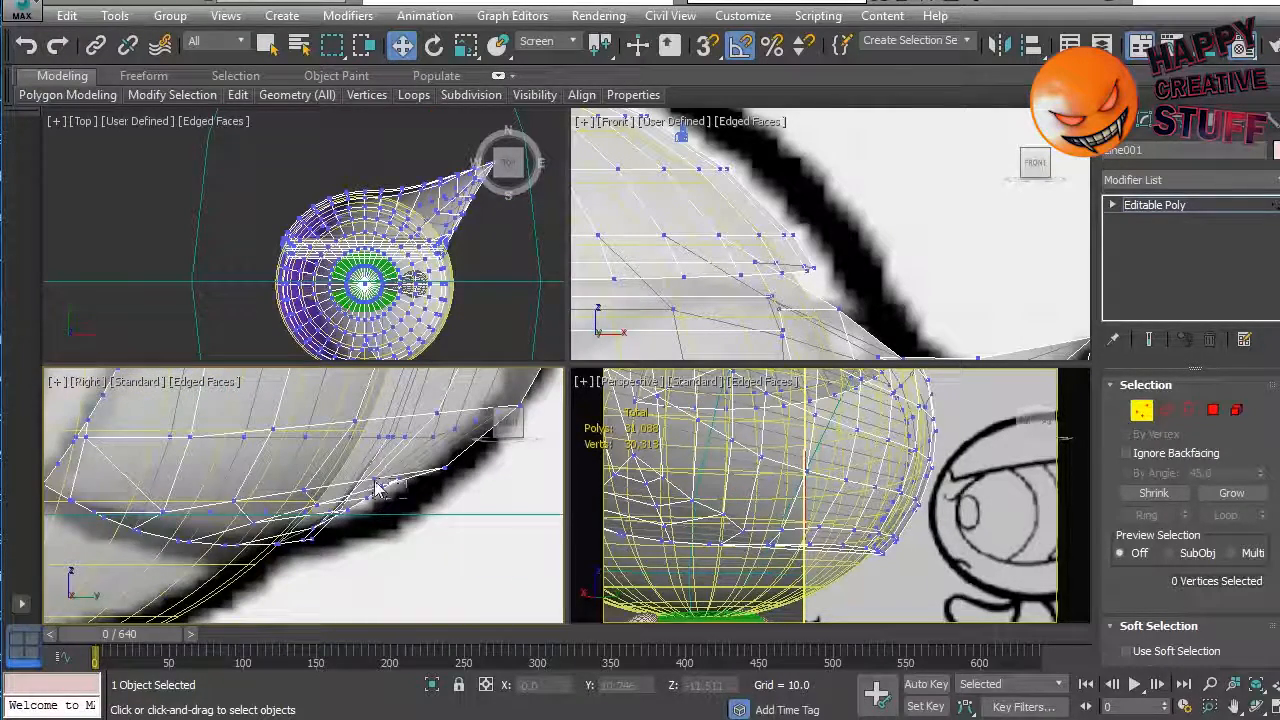
left_click_drag(378, 487, 431, 481)
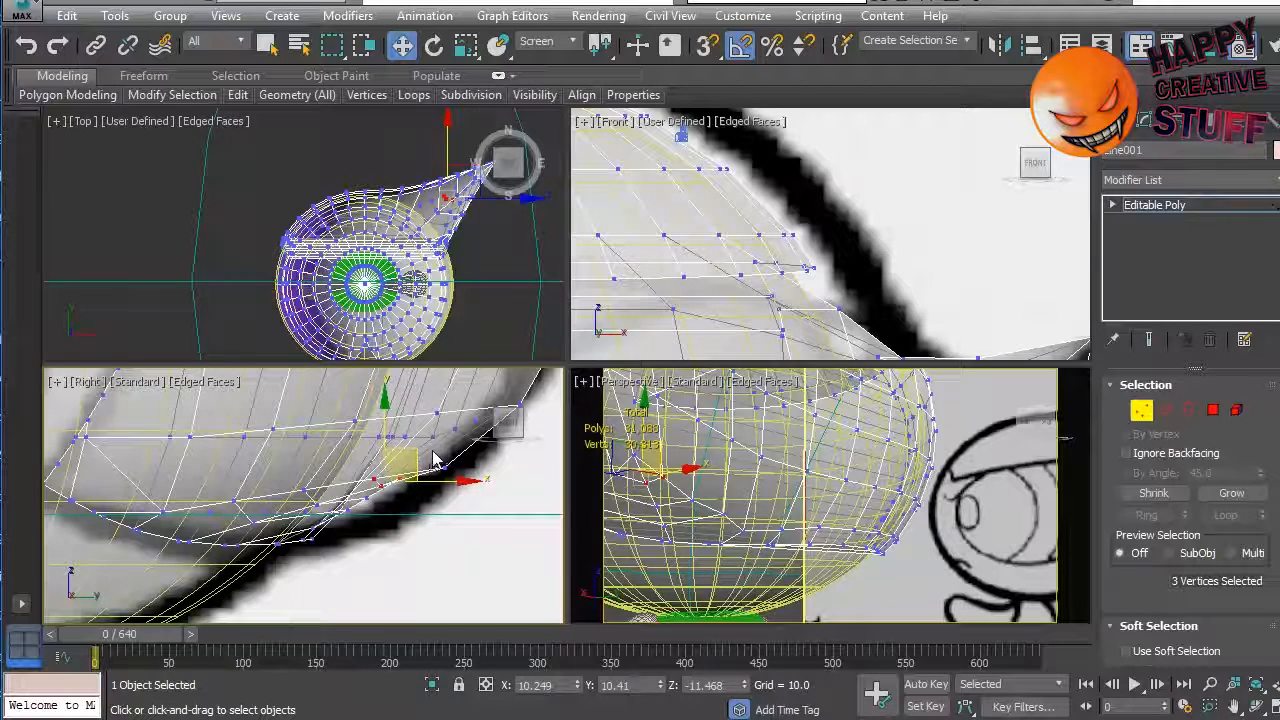
left_click_drag(414, 452, 422, 462)
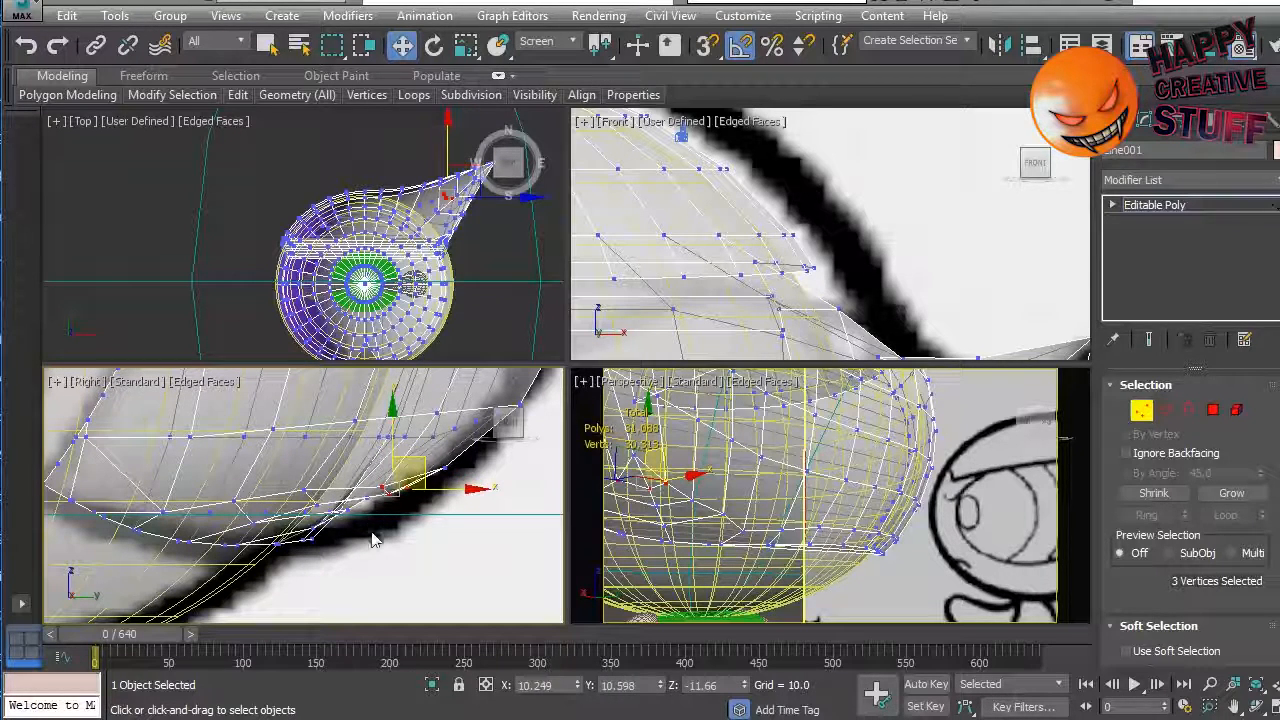
Step: Select the lower-edge vertices, remove the ones on the spike's side from the selection, and adjust the remaining two toward the side outline
left_click_drag(333, 507, 366, 540)
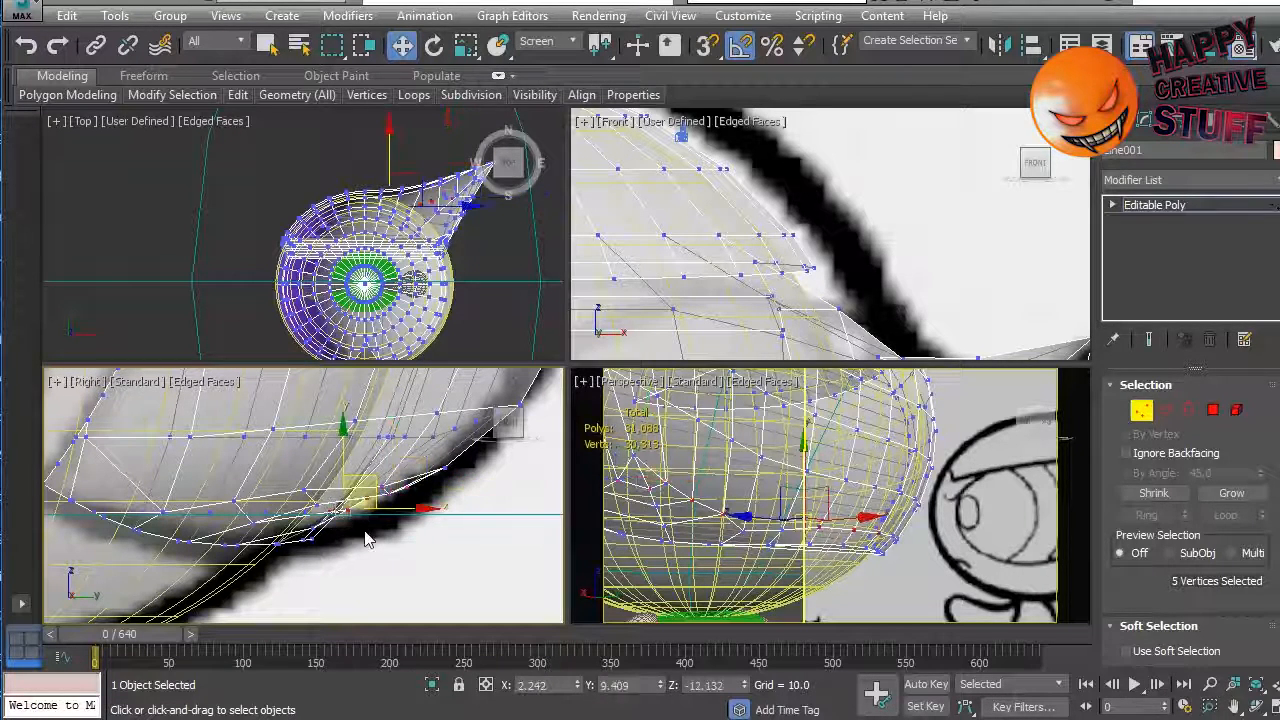
left_click(818, 531)
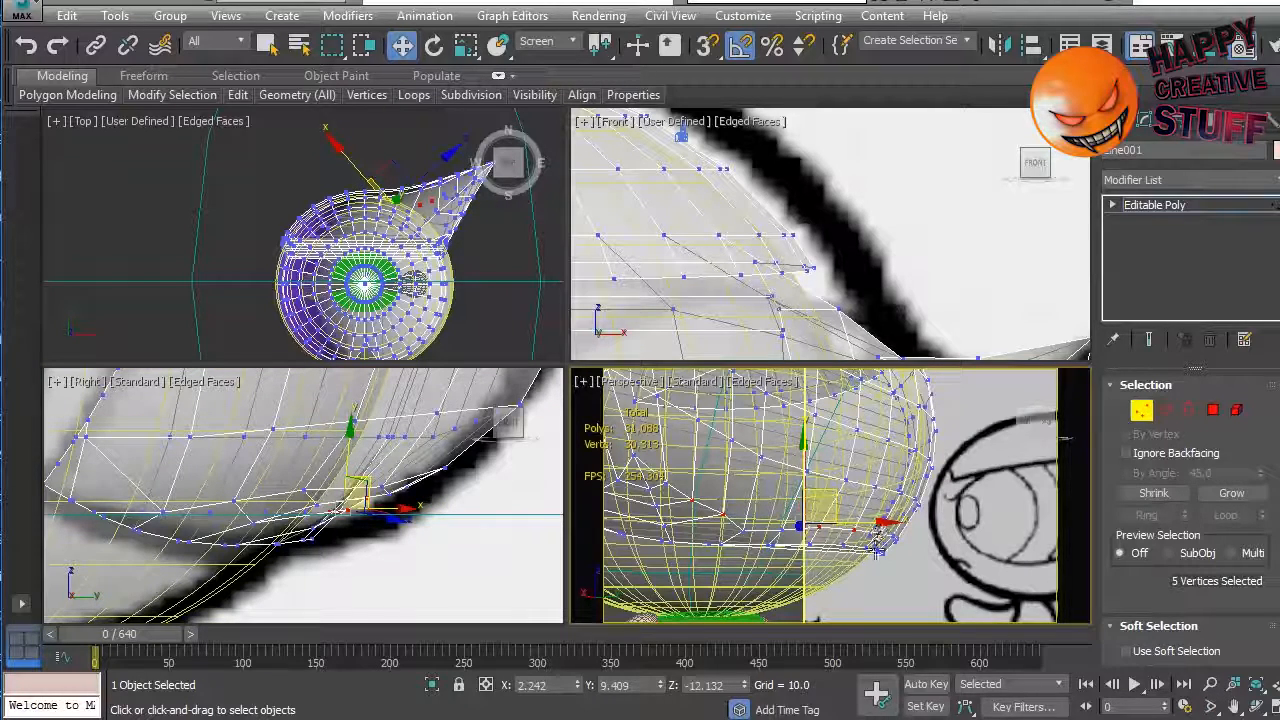
left_click(880, 527, "alt")
left_click(876, 545, "alt")
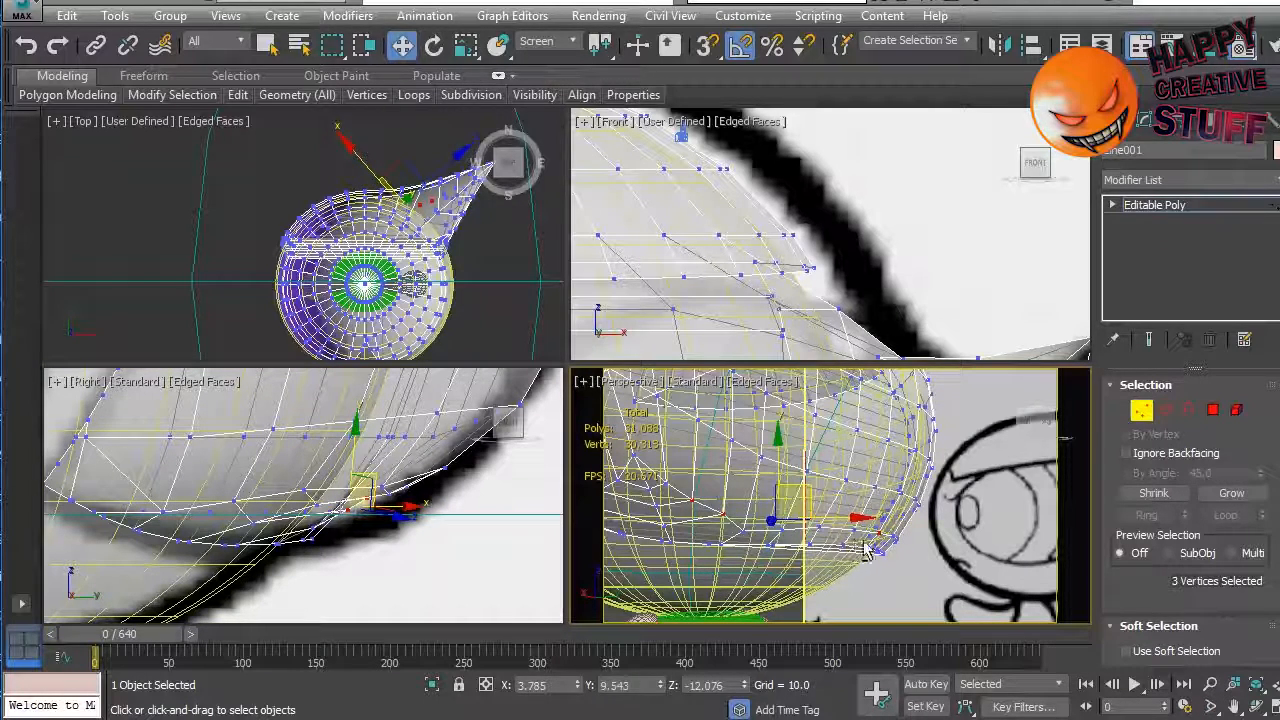
left_click(879, 531, "alt")
left_click(878, 531, "alt")
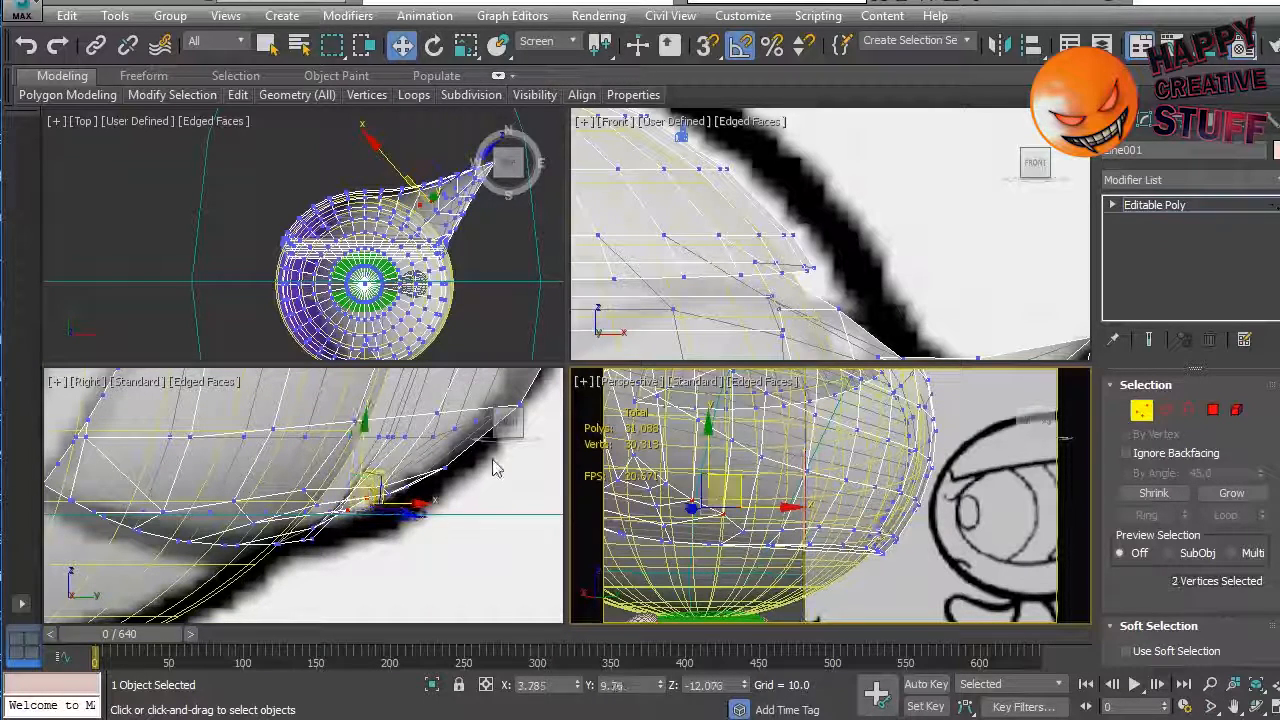
left_click(382, 485)
left_click_drag(382, 477, 382, 496)
Step: Reposition one more vertex on the hair's lower edge in the side view to smooth the curve
left_click(330, 515)
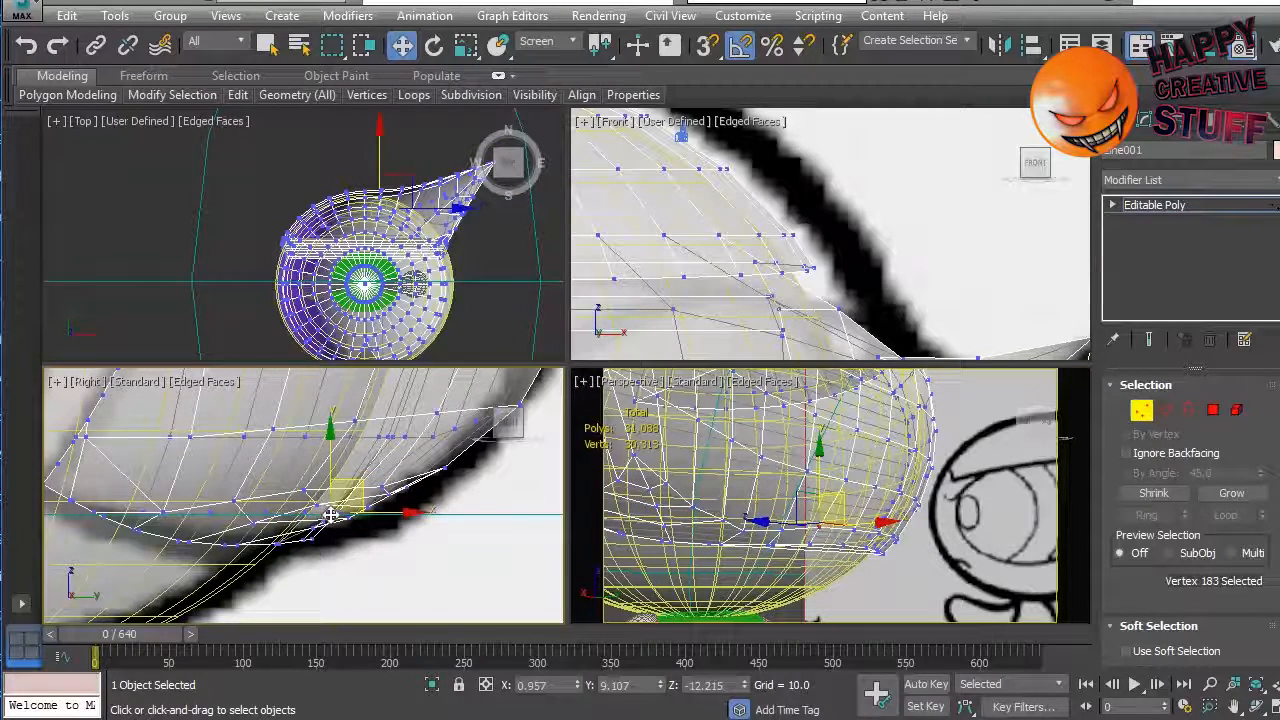
left_click(398, 588)
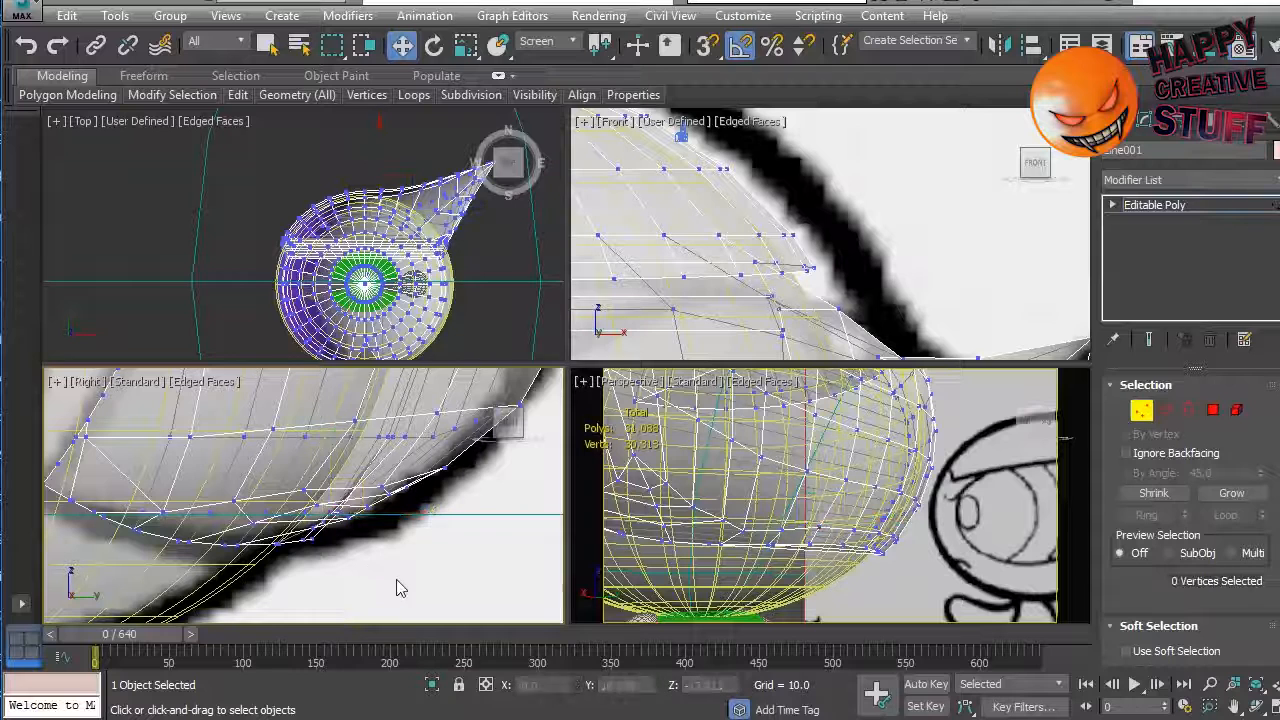
left_click(330, 515)
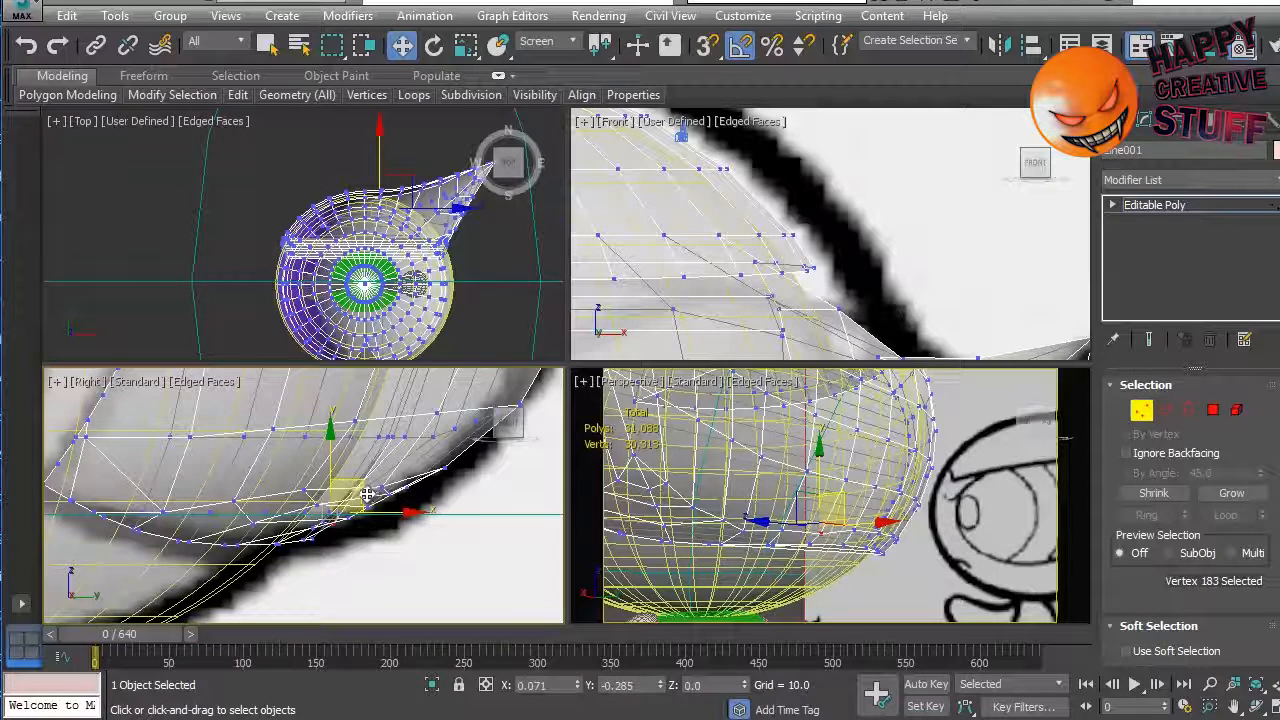
left_click(415, 560)
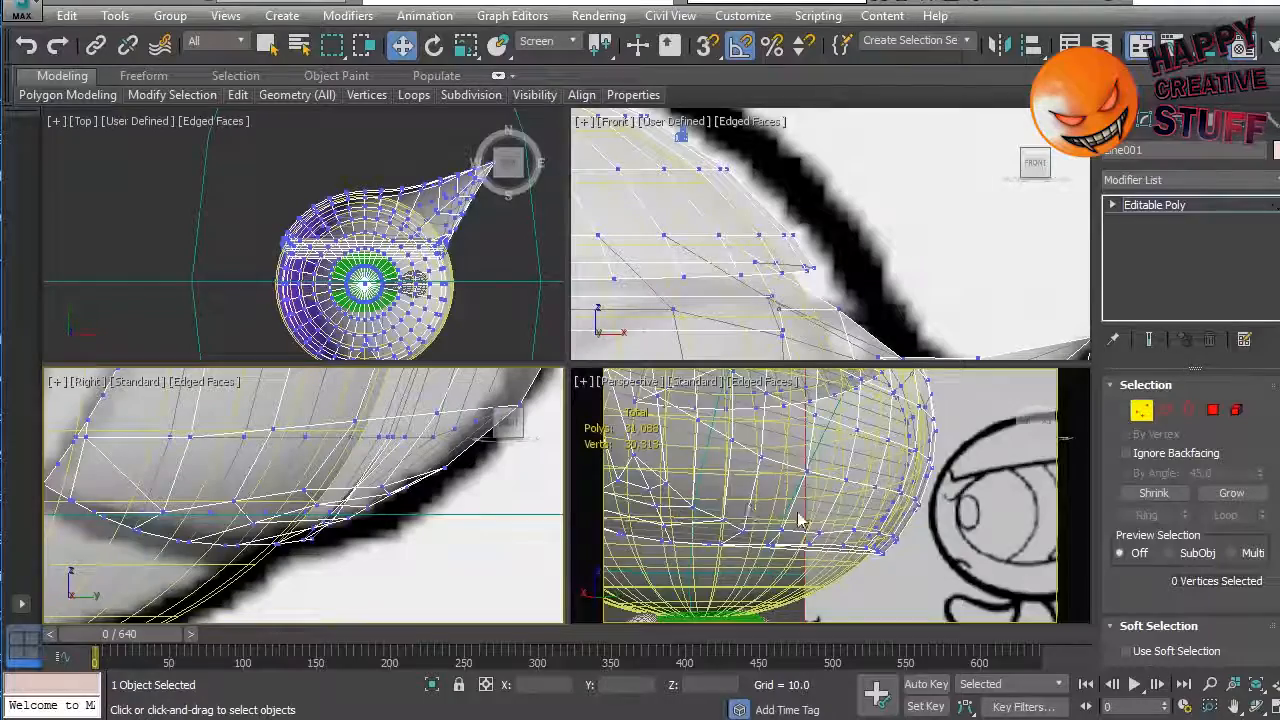
Step: Leave vertex editing, deselect the hair mesh and inspect the whole character against the reference drawings in the perspective view
scroll(808, 514, "down", 3)
scroll(790, 445, "up", 6)
middle_click_drag(790, 445, 966, 540, "alt")
middle_click_drag(826, 487, 750, 453, "alt")
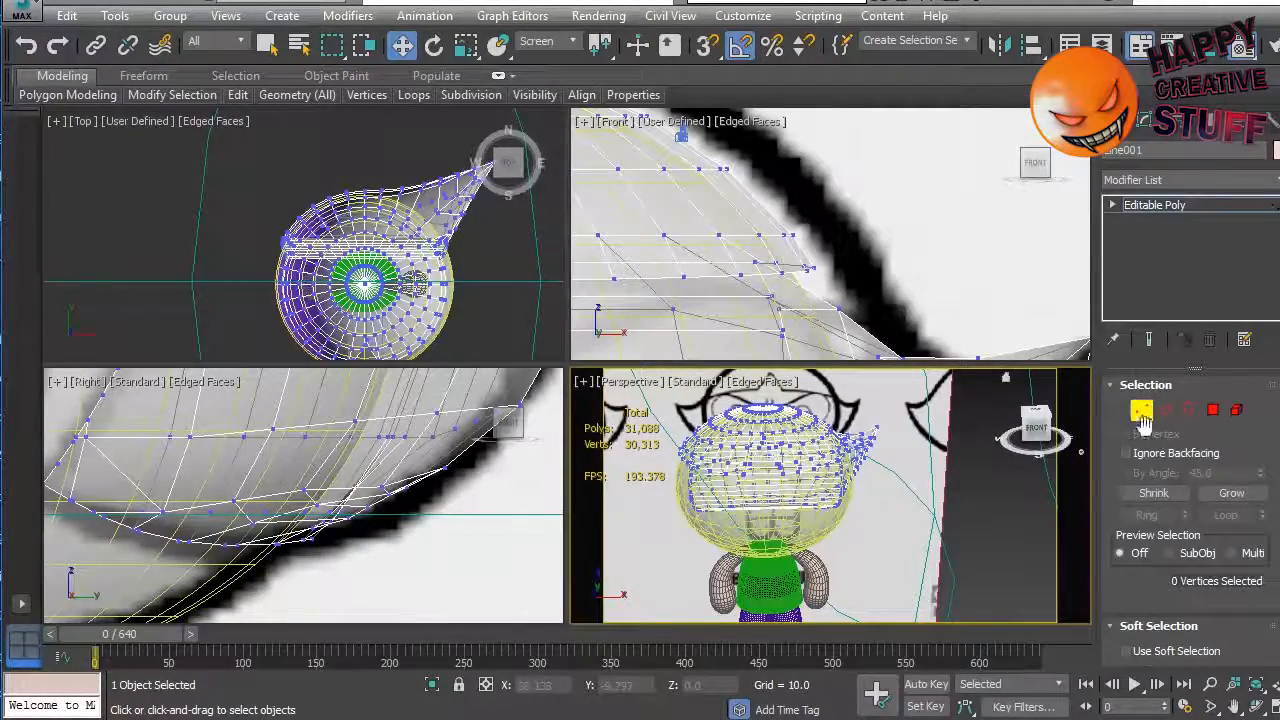
left_click(1143, 411)
left_click(1002, 525)
middle_click_drag(1002, 525, 960, 519, "alt")
scroll(960, 519, "down", 6)
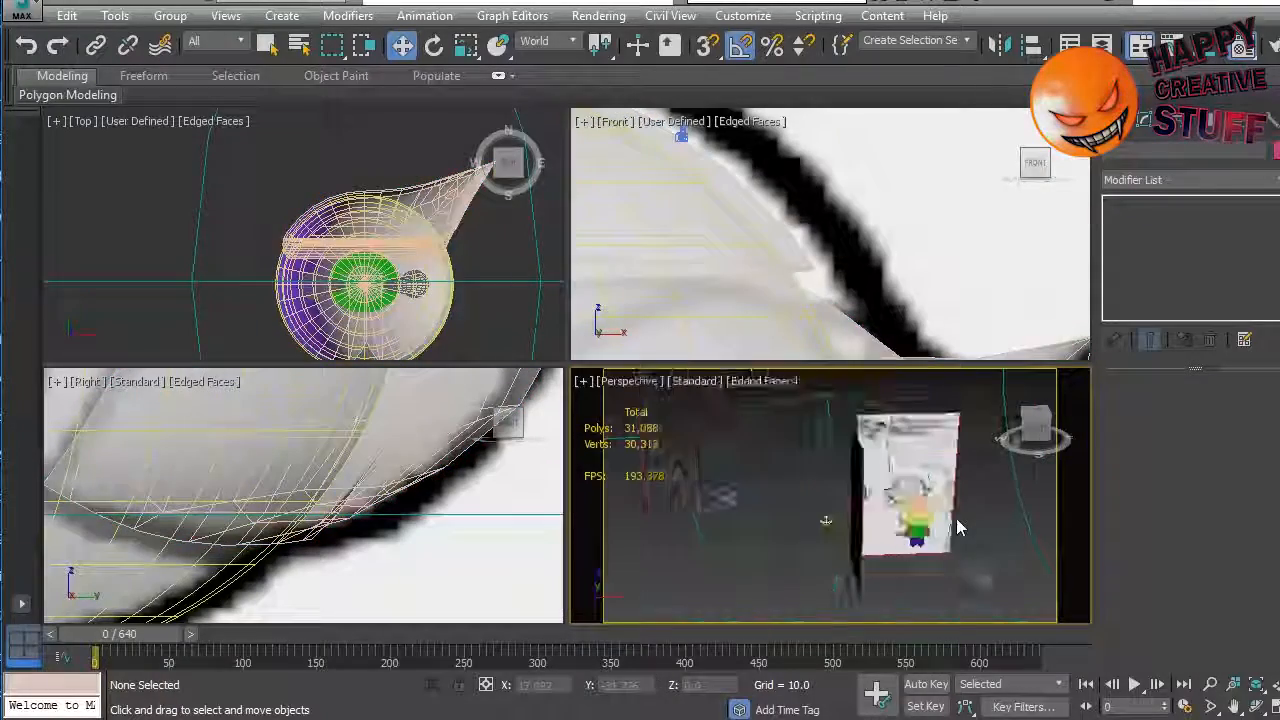
scroll(960, 519, "up", 4)
Step: Select the hair mesh and move only its pivot along X to the head's centre, at about X -0.864
left_click(903, 475)
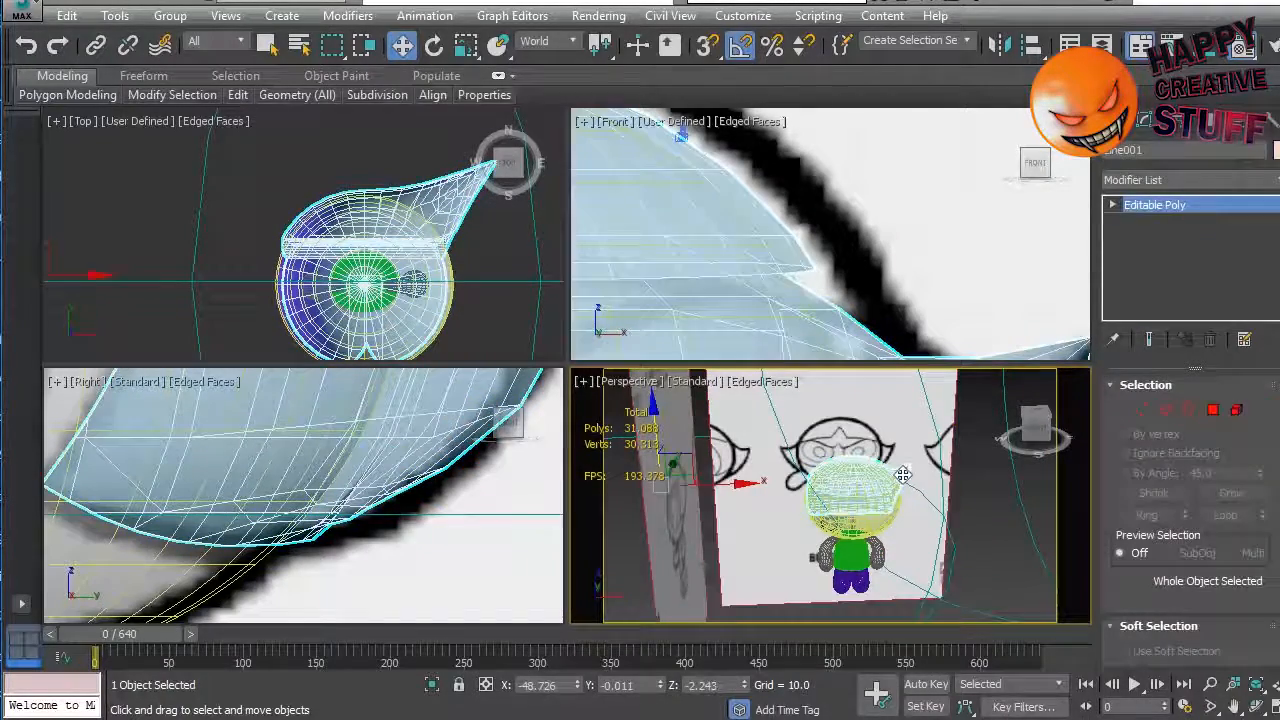
scroll(926, 514, "up", 4)
scroll(926, 514, "down", 3)
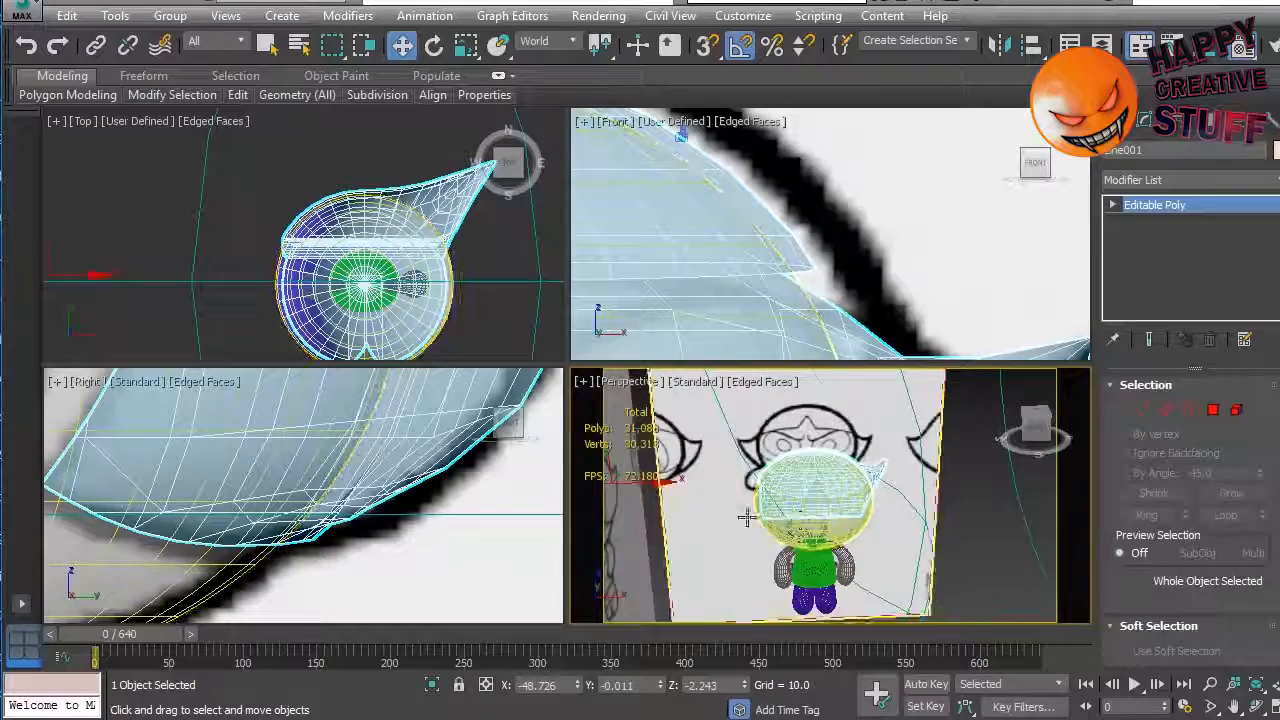
scroll(749, 517, "down", 3)
left_click(1155, 120)
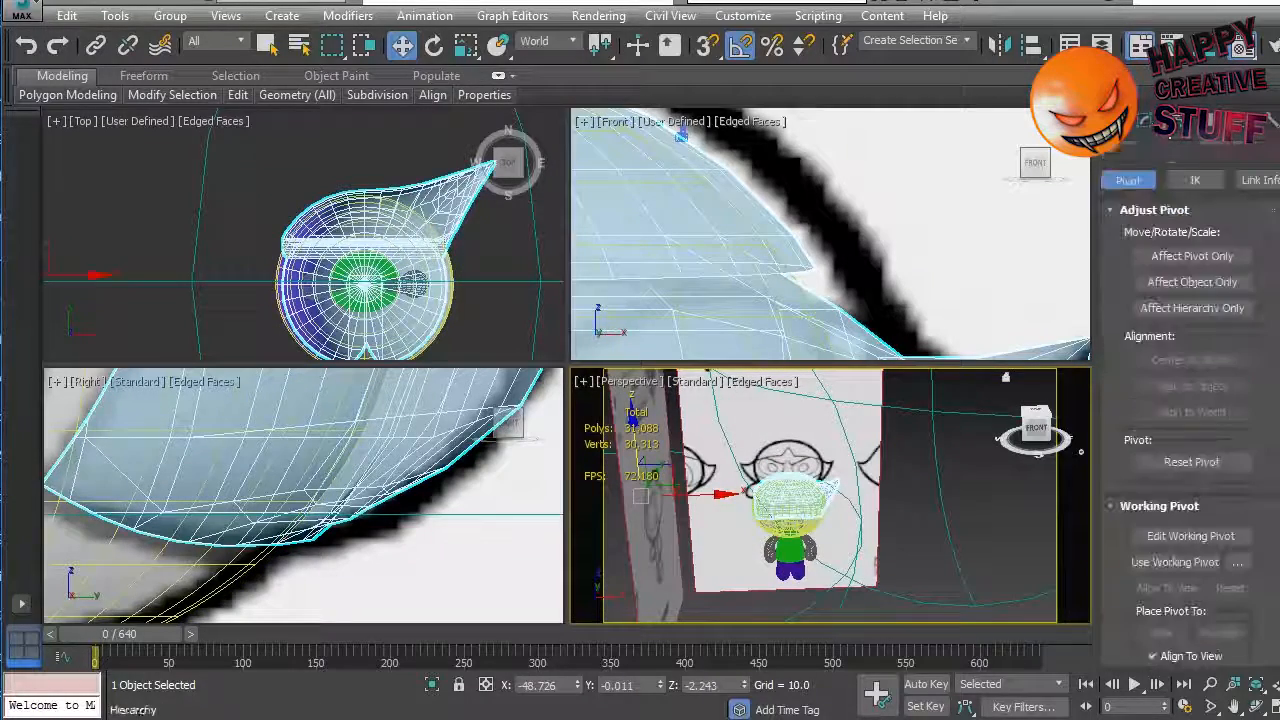
left_click(1192, 256)
left_click_drag(690, 494, 842, 490)
left_click(1192, 256)
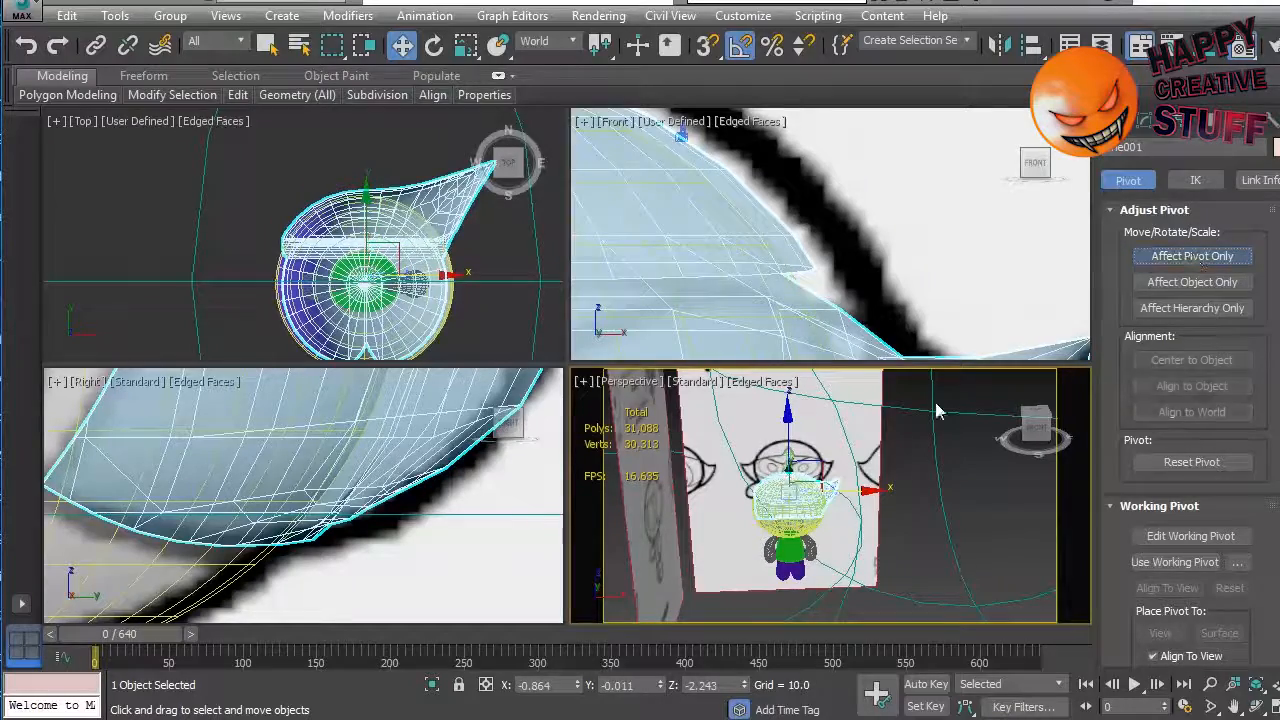
left_click(868, 505)
left_click_drag(840, 505, 872, 505, "shift")
left_click(752, 456)
left_click(926, 523)
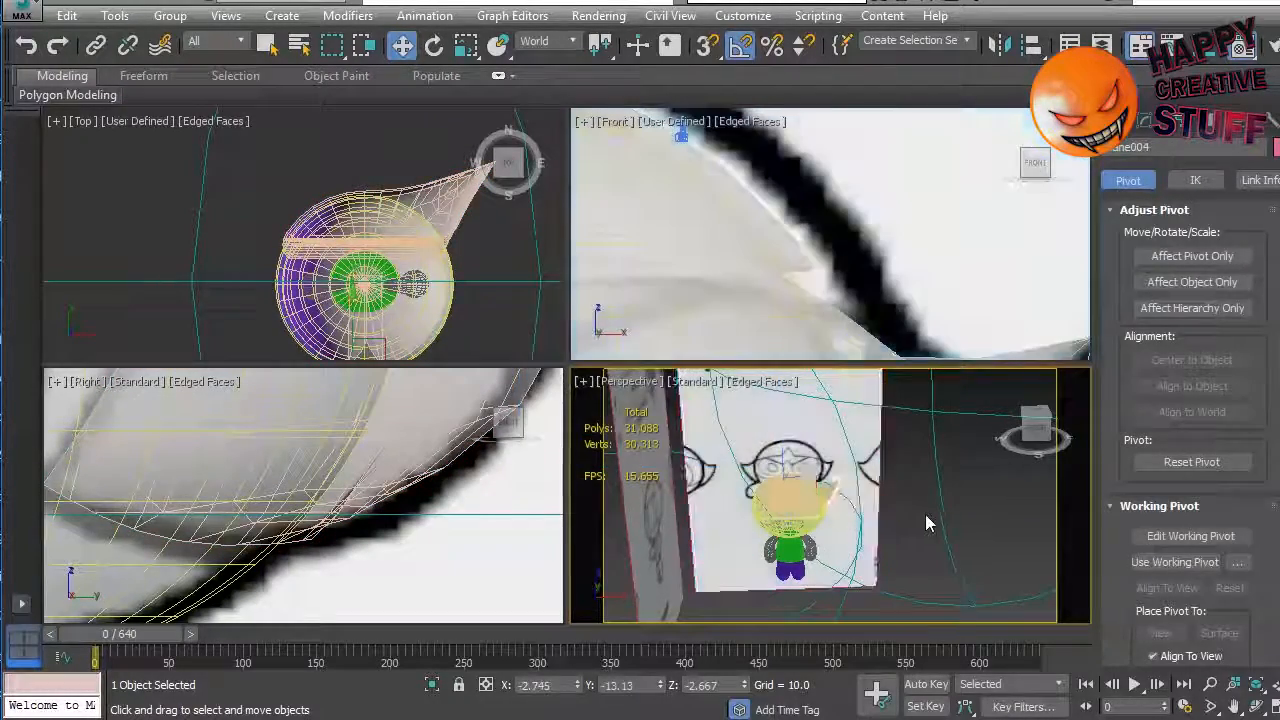
Step: Clone the hair mesh along the X axis as one independent copy placed beside the character
left_click(824, 491)
mouse_move(852, 494)
left_mouse_down("shift")
mouse_move(1000, 491)
mouse_move(1015, 507)
left_mouse_up("shift")
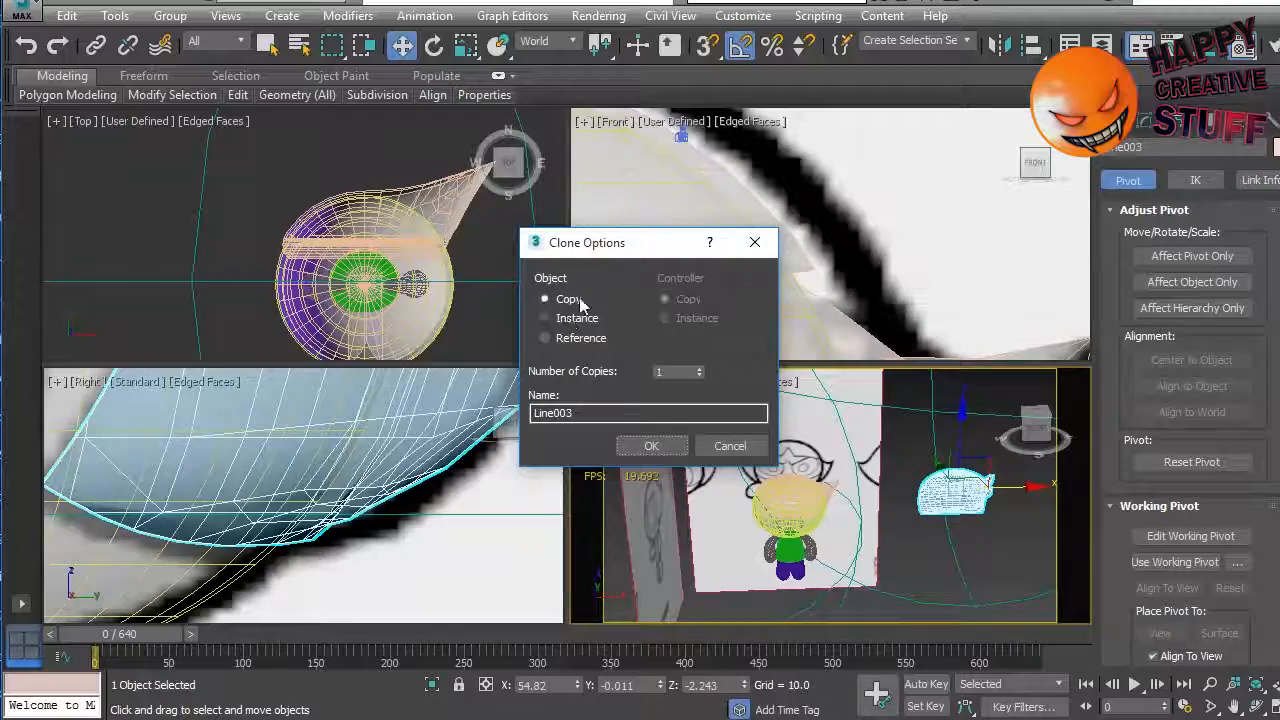
left_click(651, 446)
left_click(971, 580)
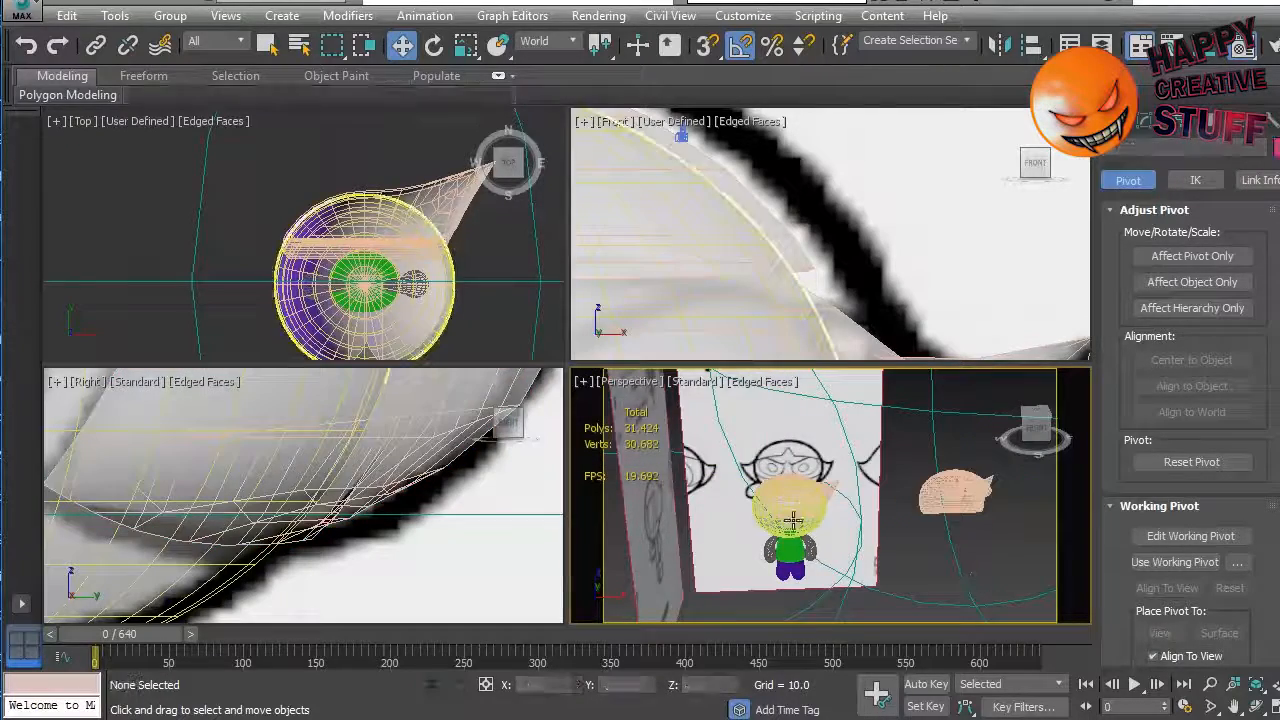
Step: Isolate the original hair mesh and turn off its see-through display to check its underside in the perspective view
left_click(838, 487)
right_click(824, 485)
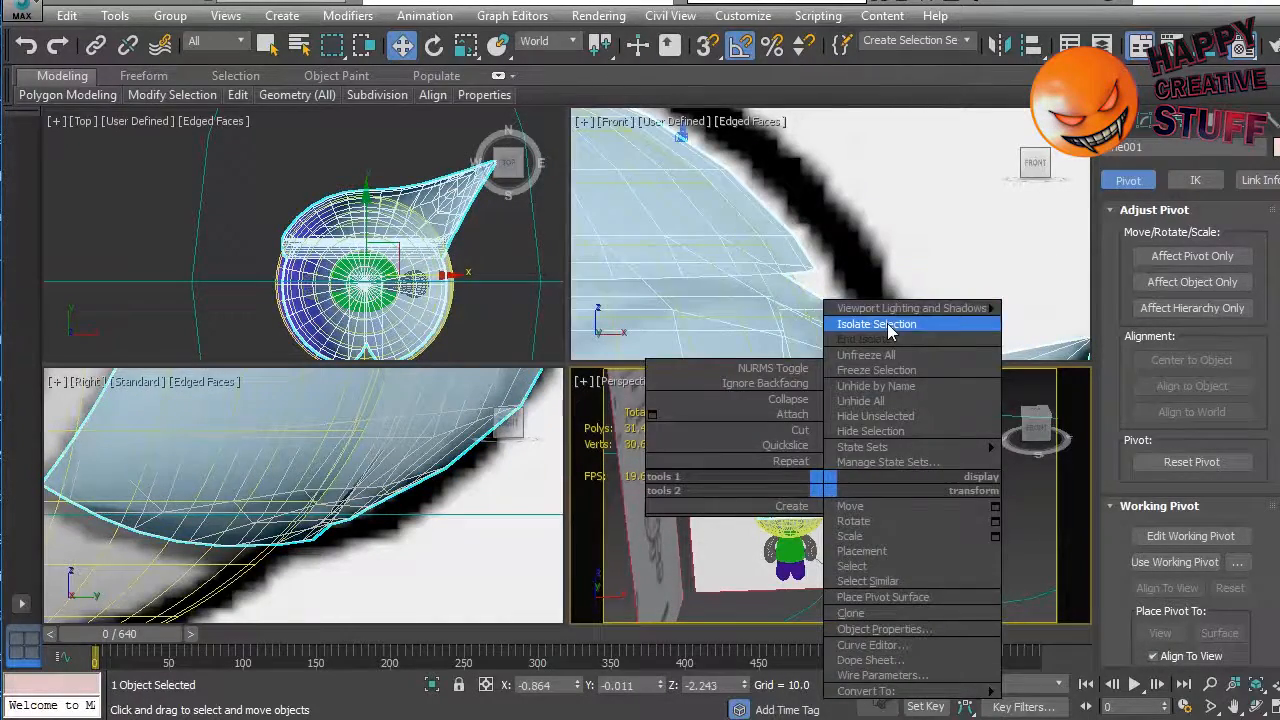
left_click(876, 324)
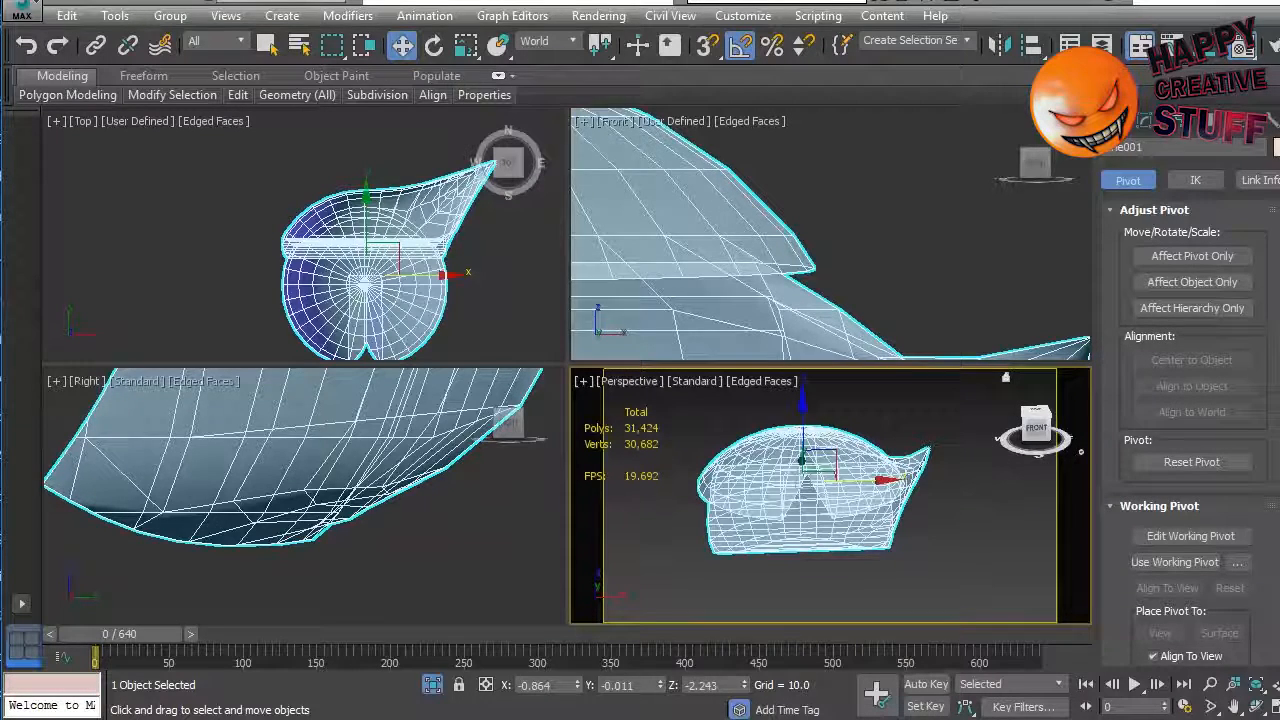
left_click(901, 570)
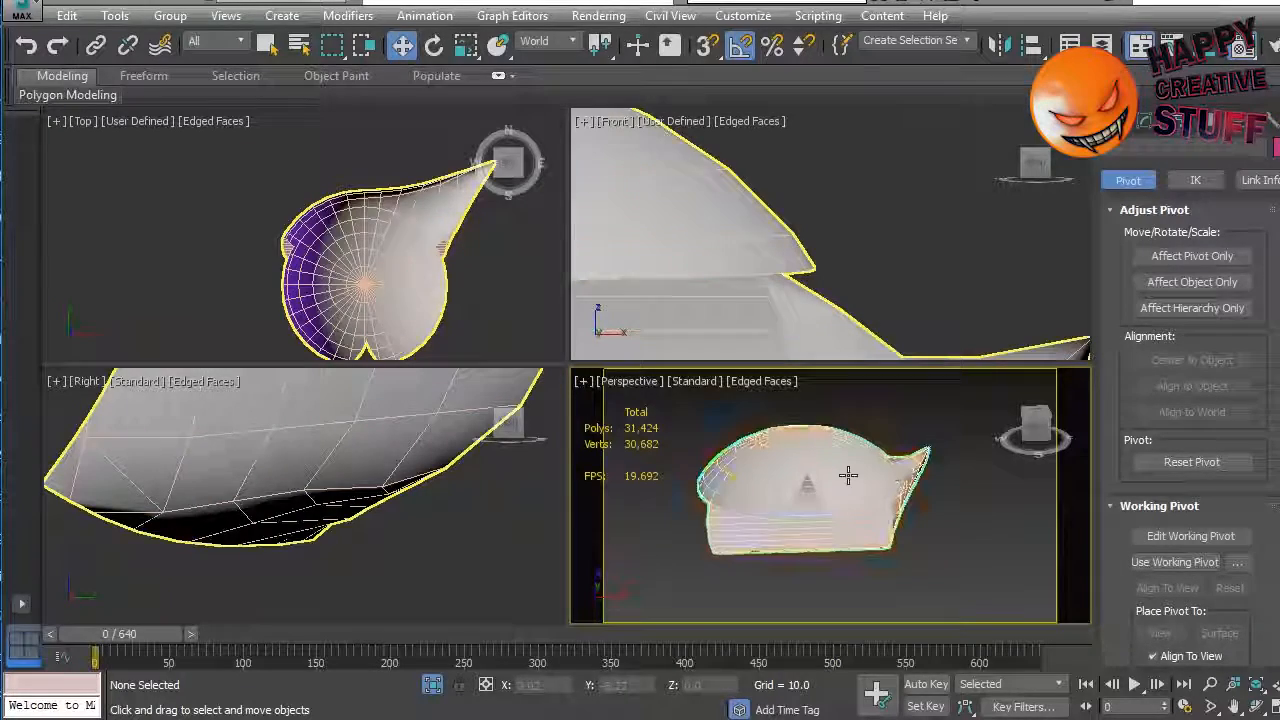
left_click(858, 548)
left_click(848, 567)
left_click(832, 541)
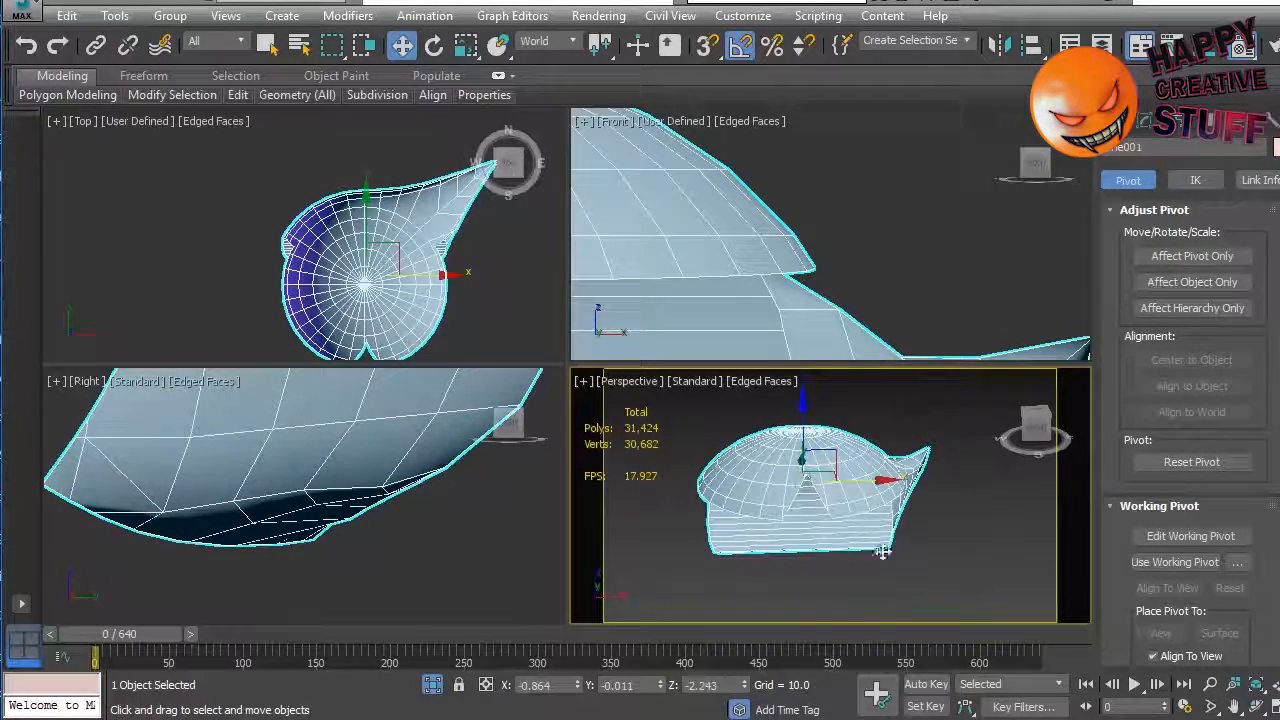
middle_click_drag(849, 514, 845, 480, "alt")
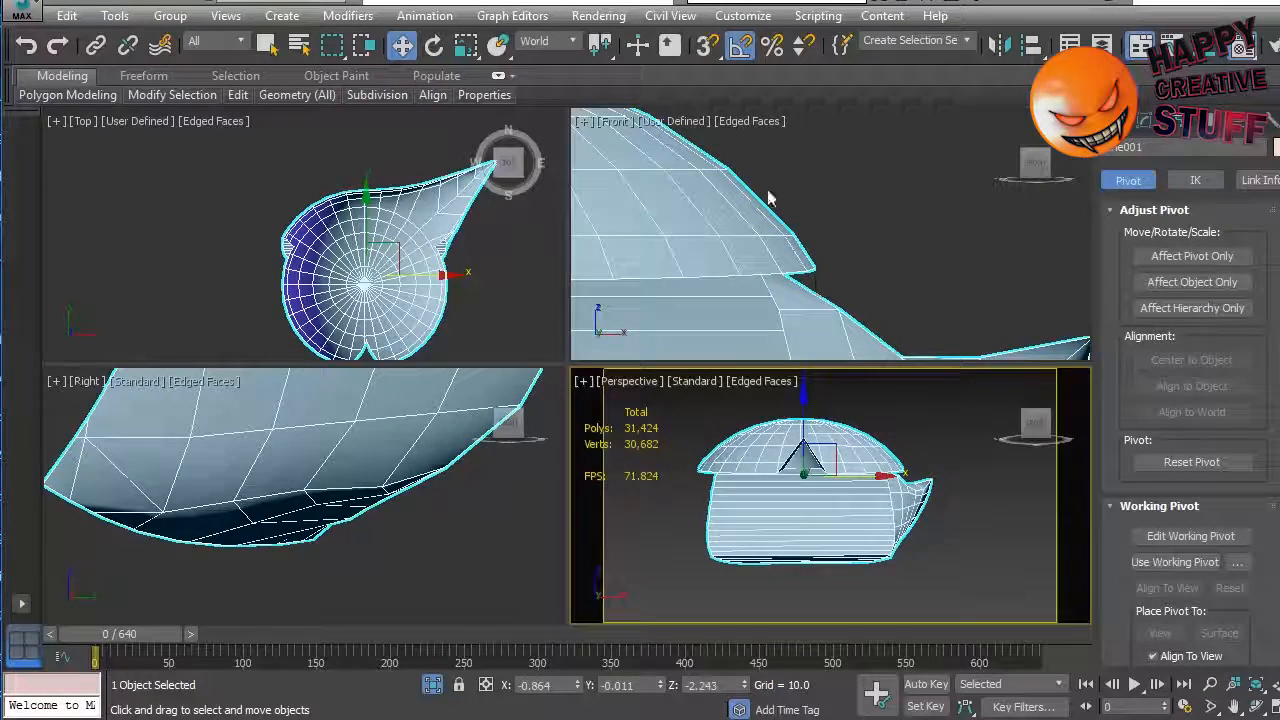
Step: Select the hair mesh in an enlarged front view around the triangular fringe notch and start editing its vertices
left_click(835, 200)
key("alt+w")
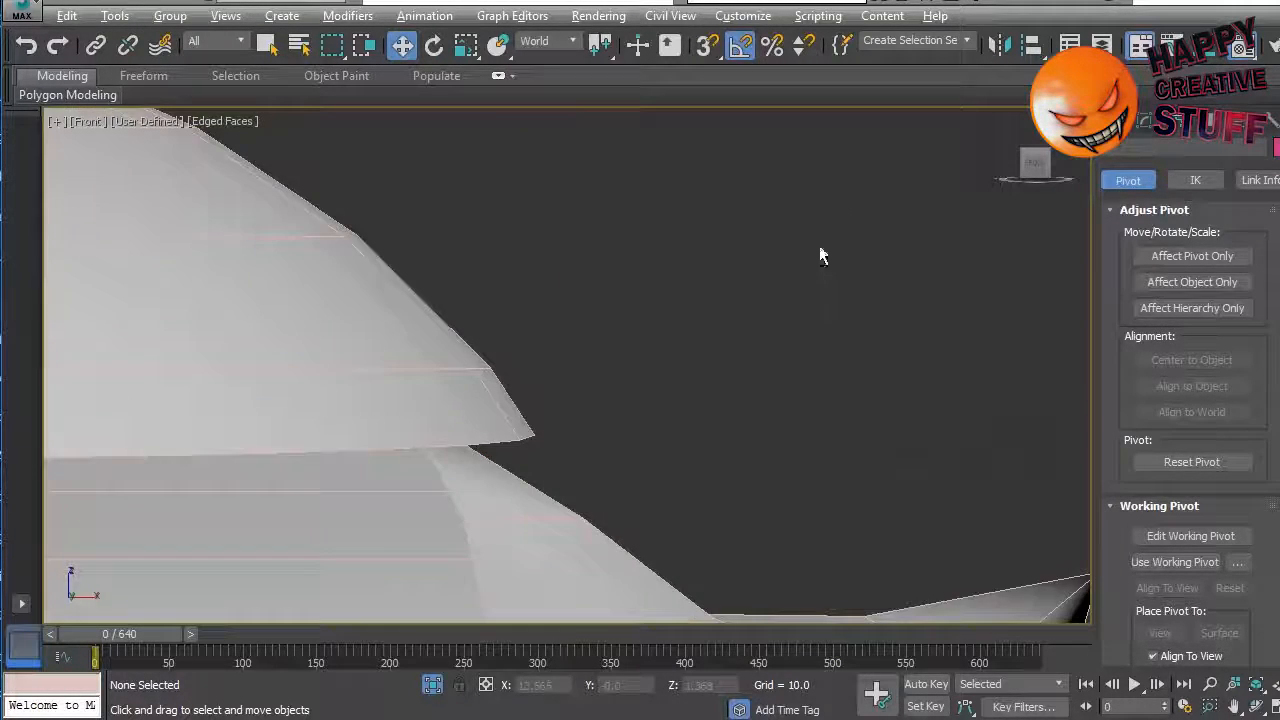
scroll(606, 337, "down", 3)
middle_click_drag(606, 337, 840, 345)
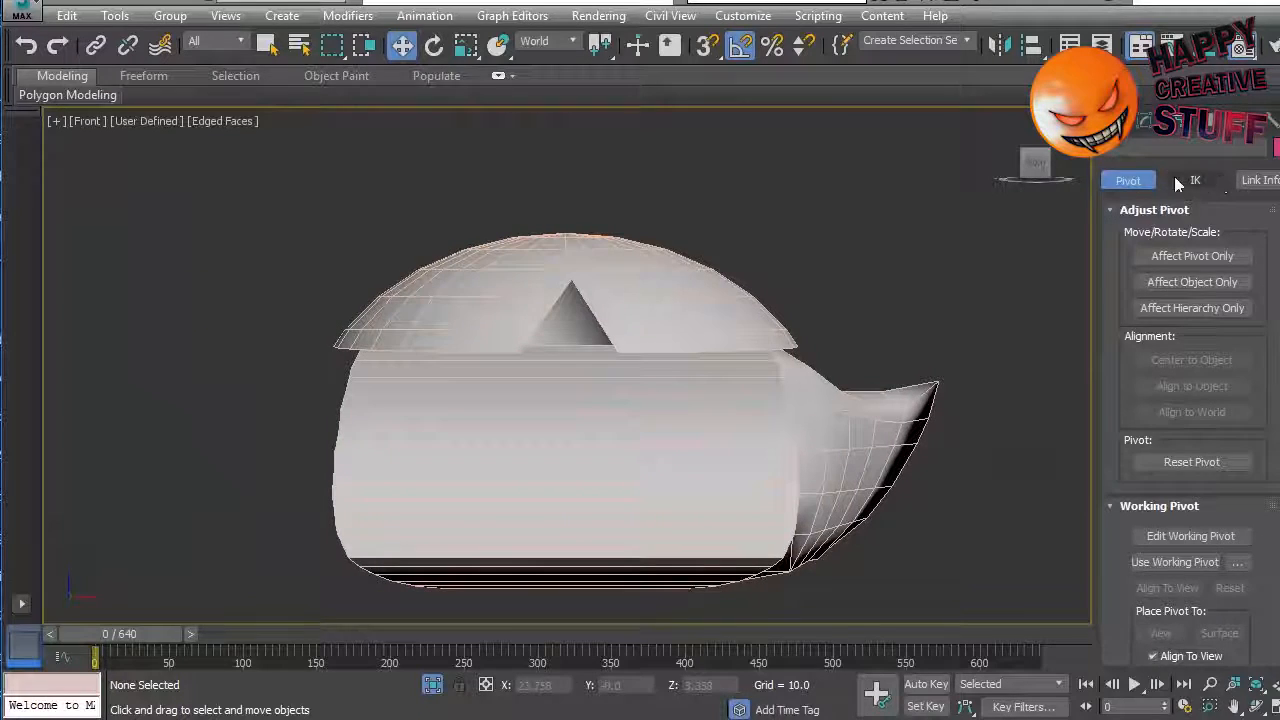
left_click(1136, 128)
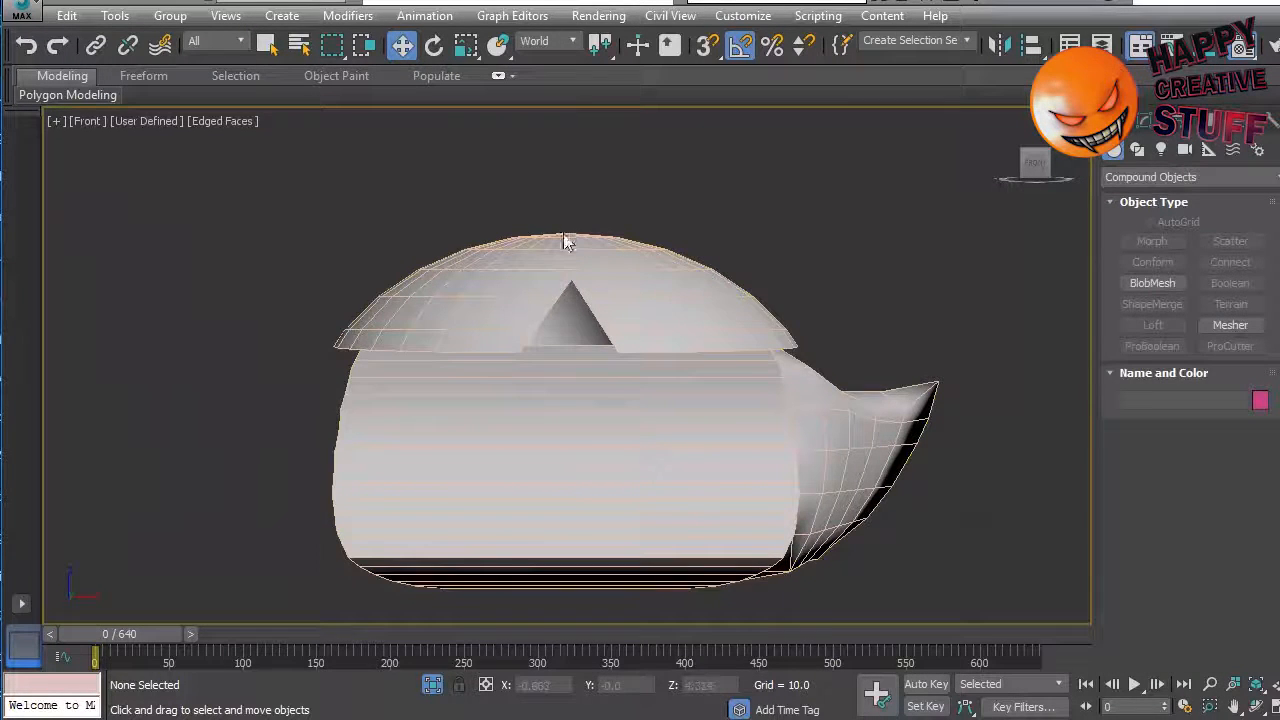
scroll(563, 260, "up", 4)
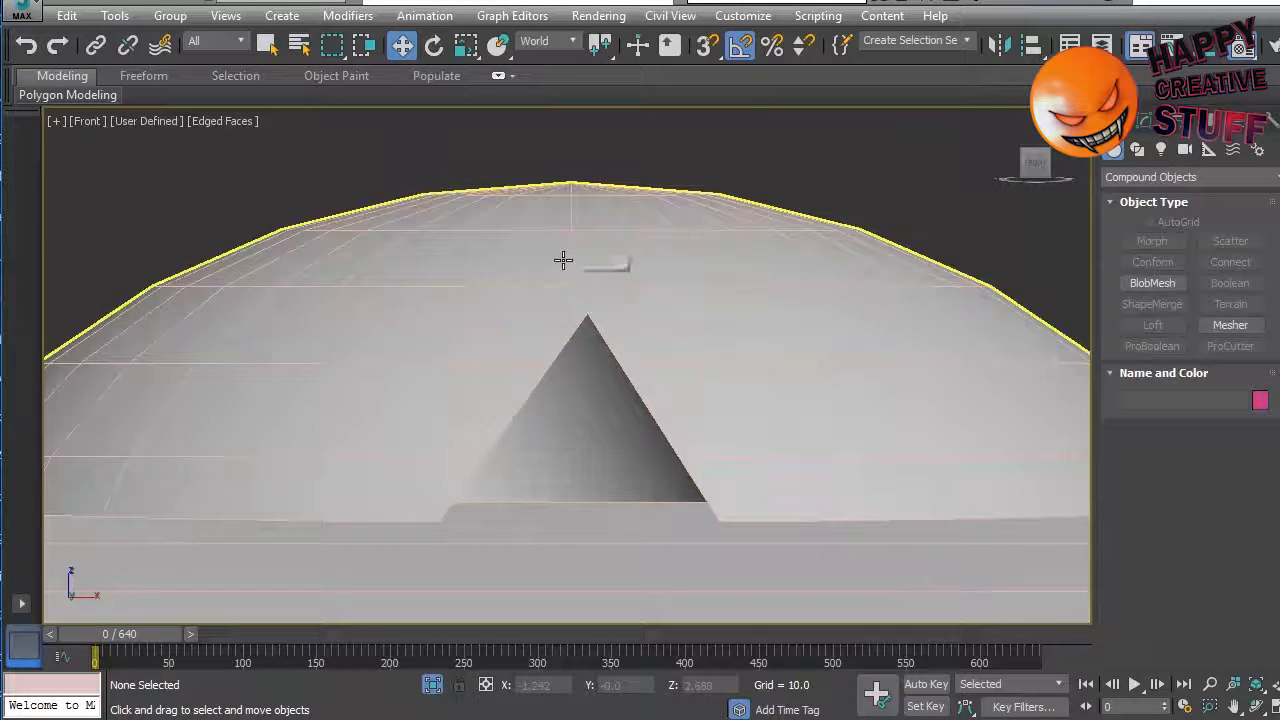
scroll(563, 260, "down", 1)
left_click(588, 313)
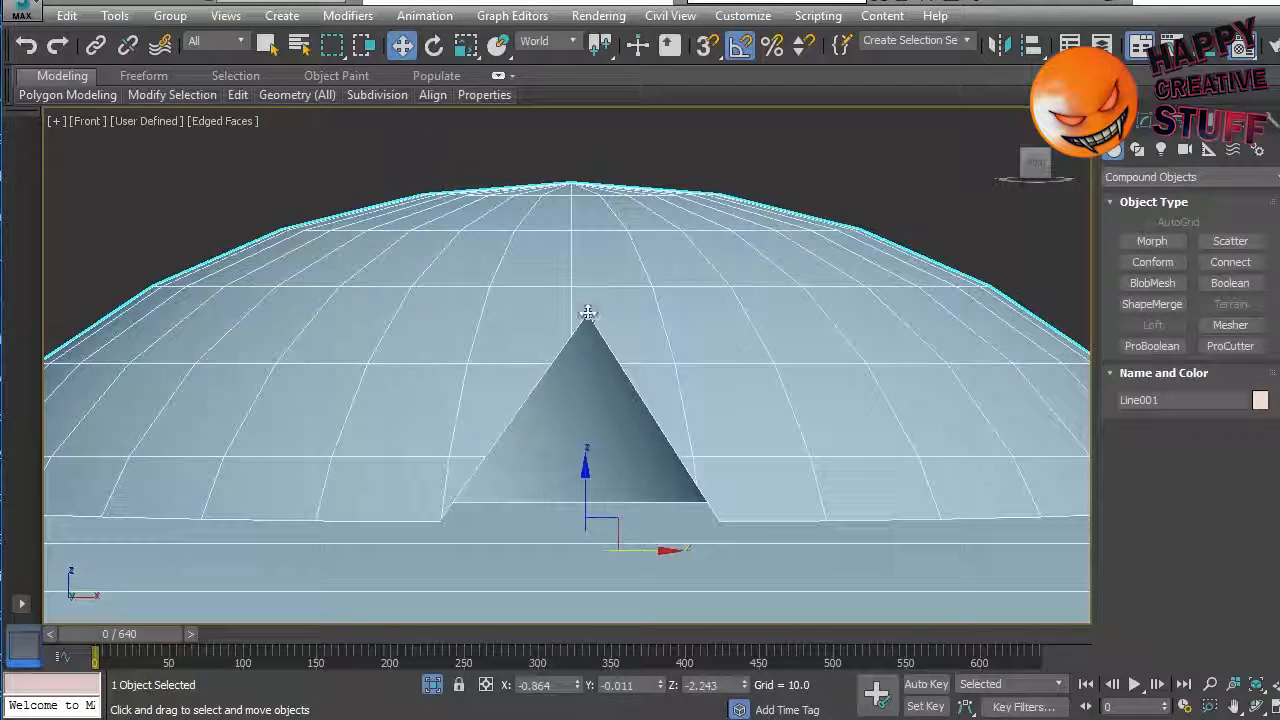
left_click(1137, 149)
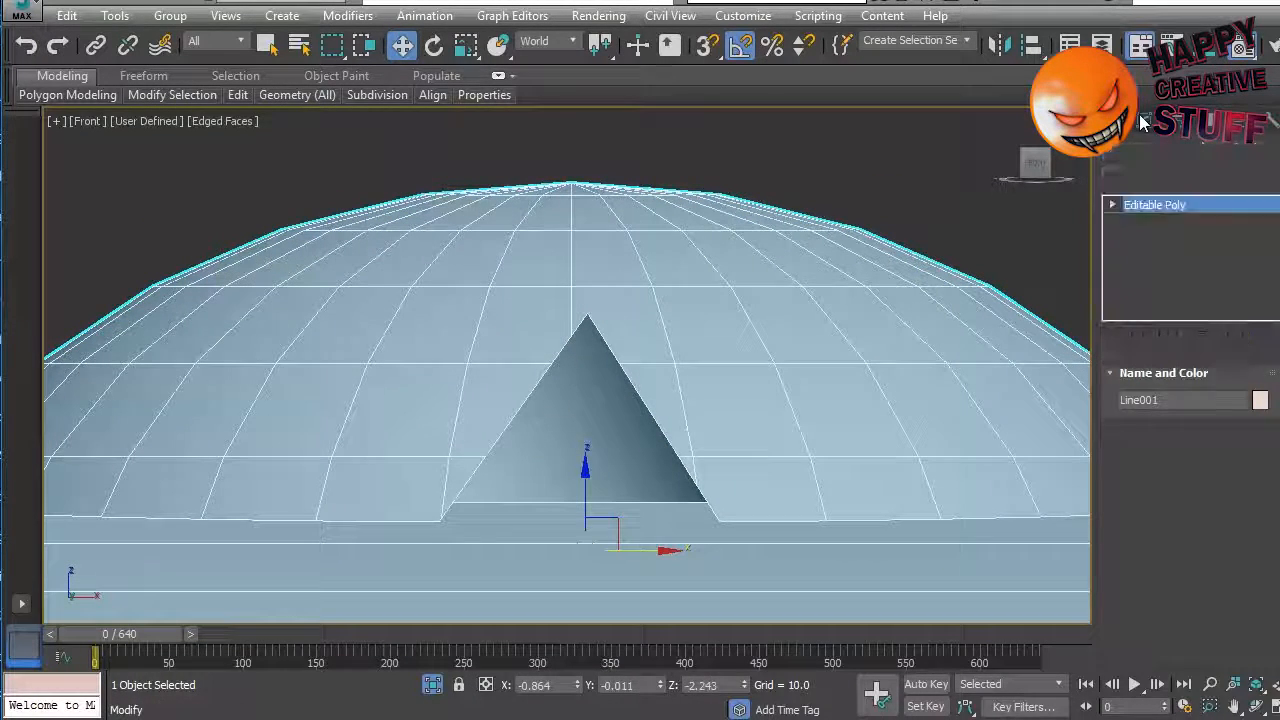
left_click(1141, 410)
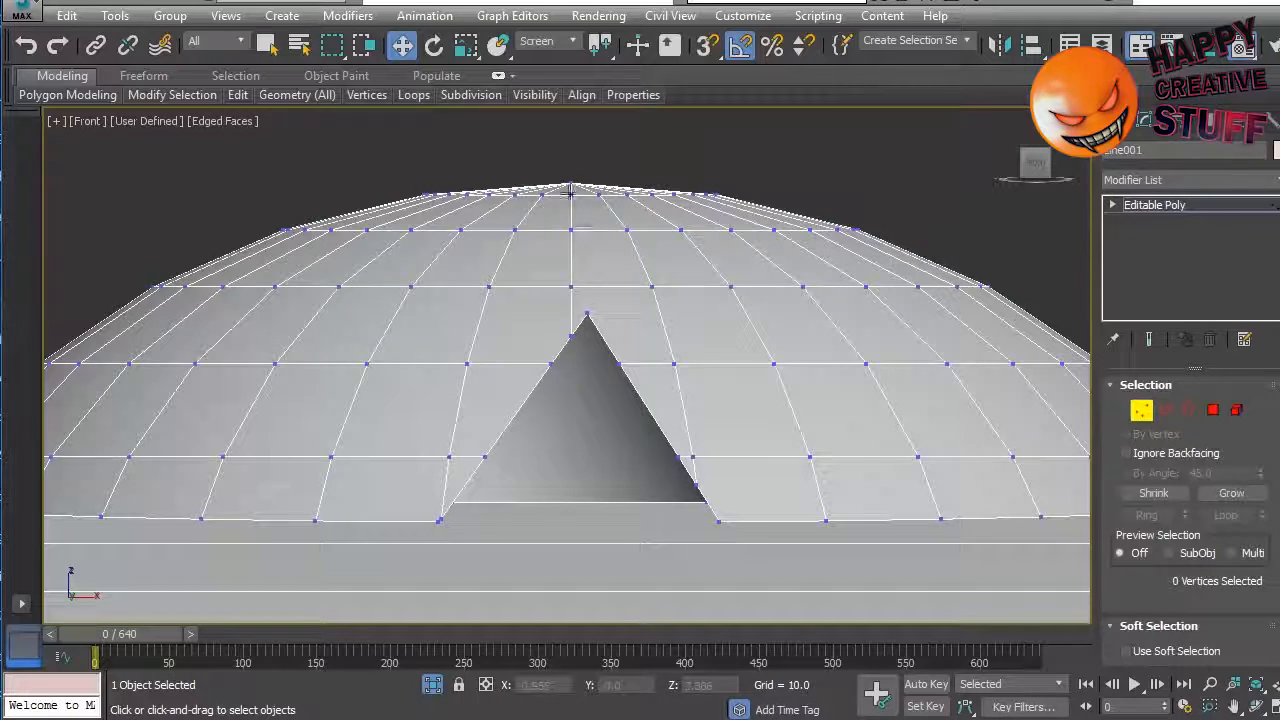
Step: Try to move the notch's peak vertex alone along X onto the hair's centre line
left_click(586, 316)
left_click(573, 334)
left_click(587, 316)
left_click_drag(629, 314, 620, 316)
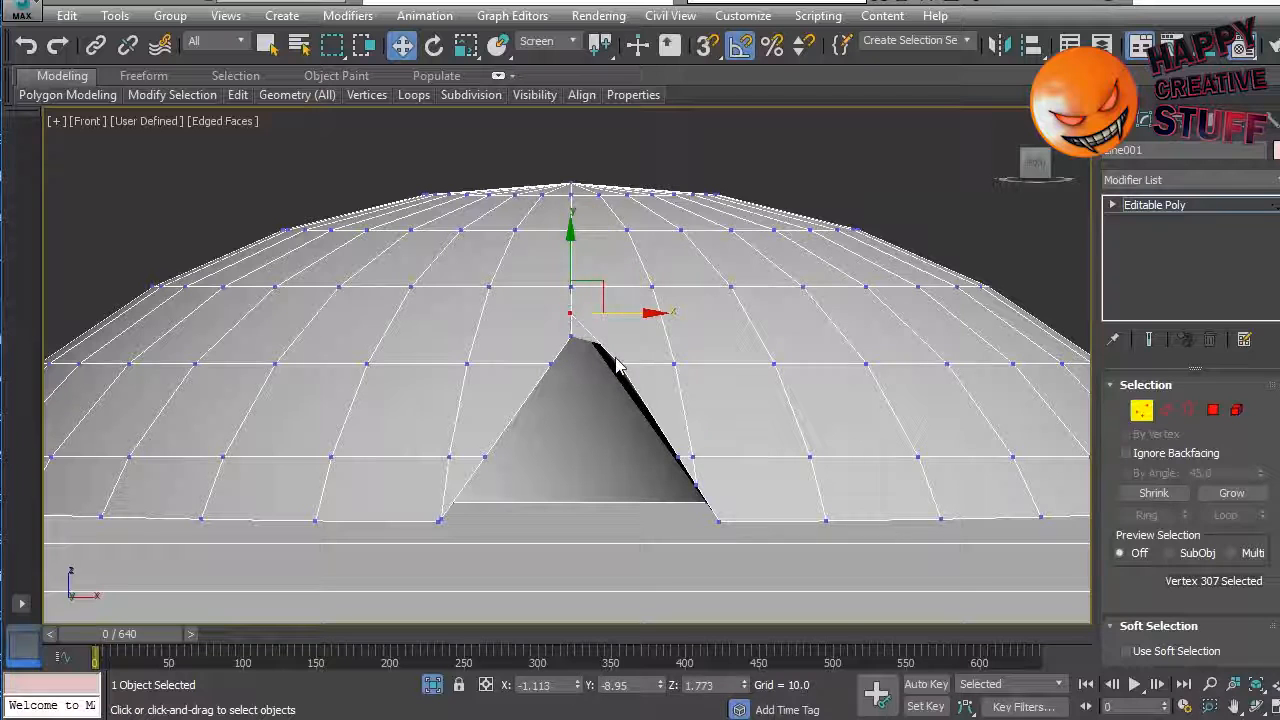
key("ctrl+z")
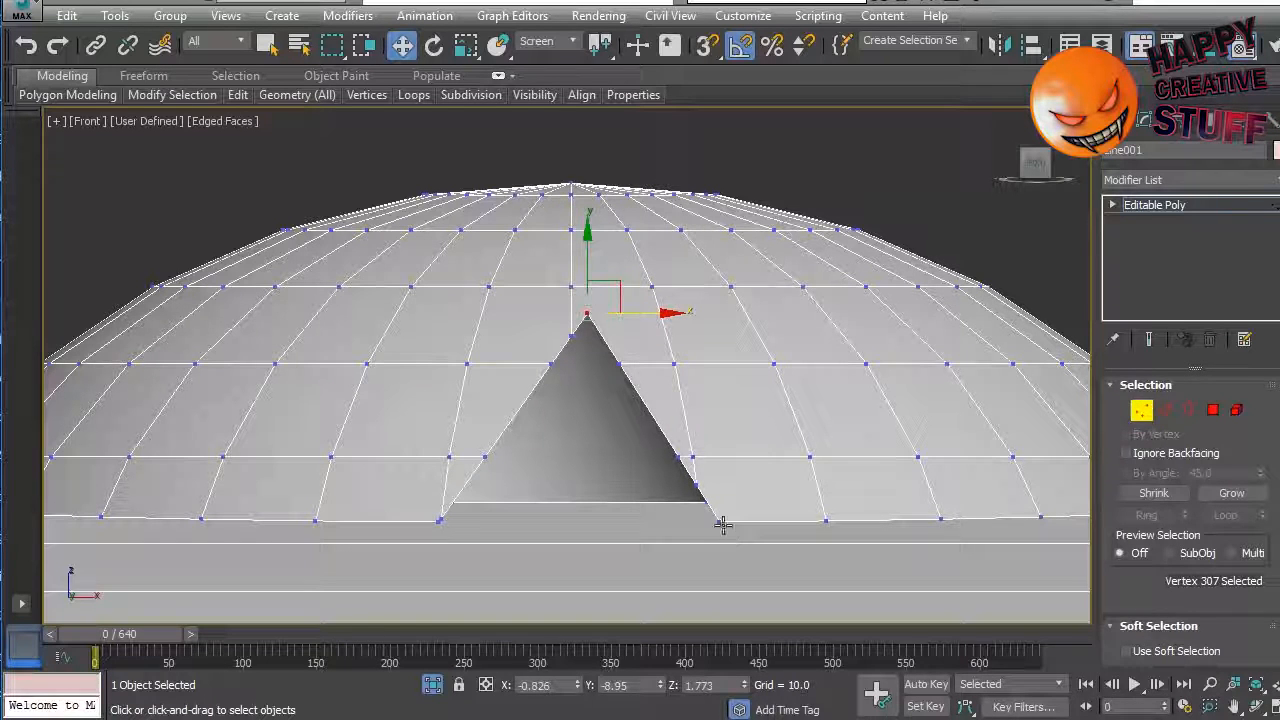
Step: Select the vertices along both sides of the notch's outer edge and shift them along X to centre its peak on the hair
left_click(677, 457)
left_click(691, 485, "ctrl")
left_click(719, 520, "ctrl")
left_click(620, 363, "ctrl")
left_click(586, 316, "ctrl")
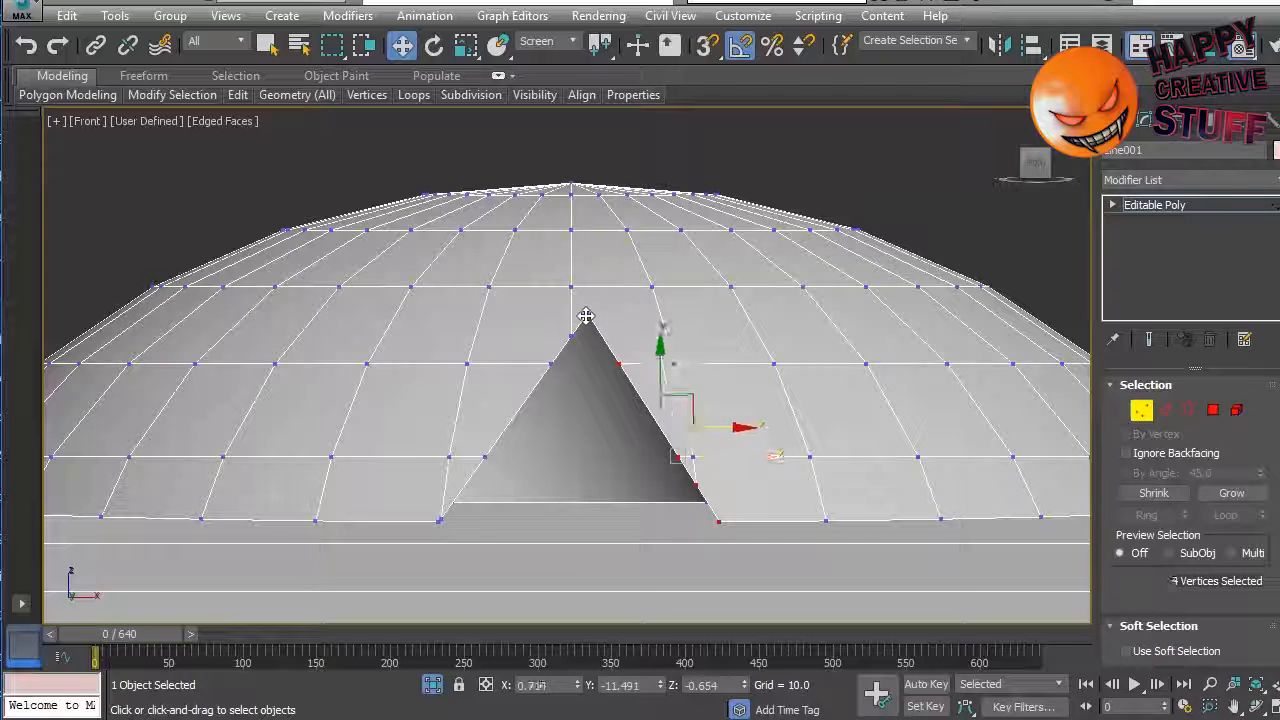
left_click(572, 336, "ctrl")
left_click(551, 364, "ctrl")
left_click(481, 456, "ctrl")
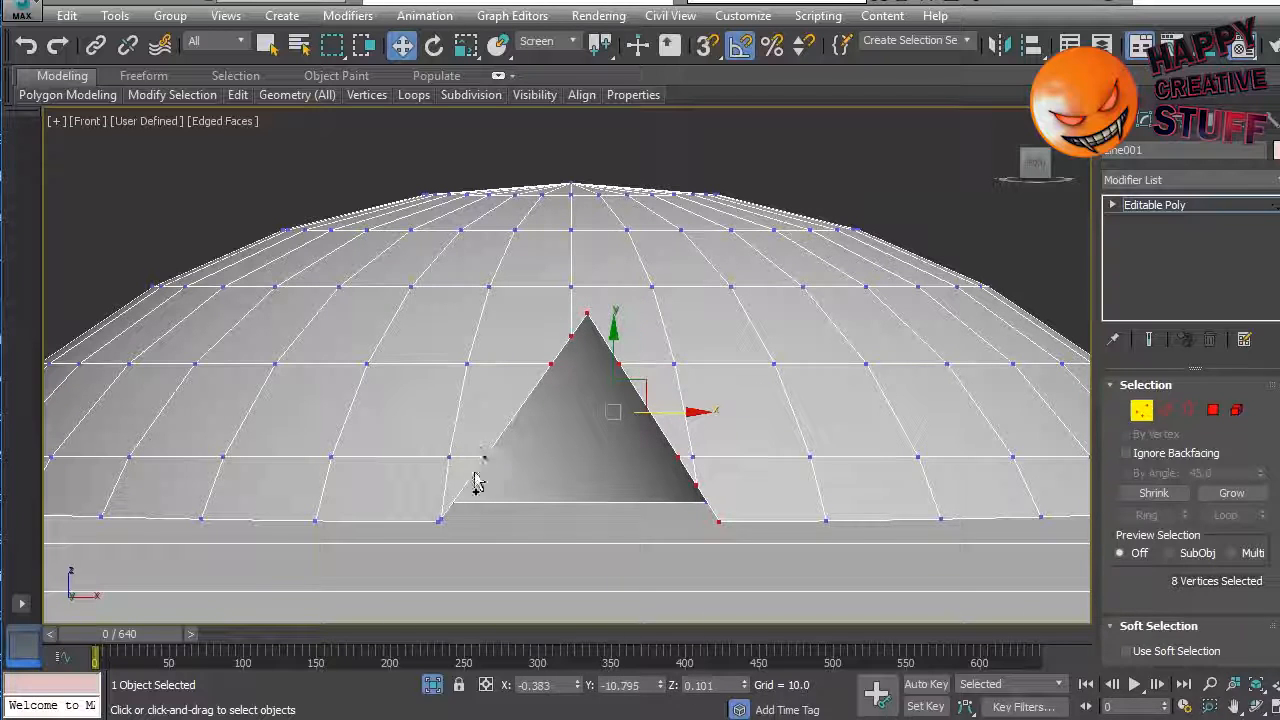
left_click(441, 518, "ctrl")
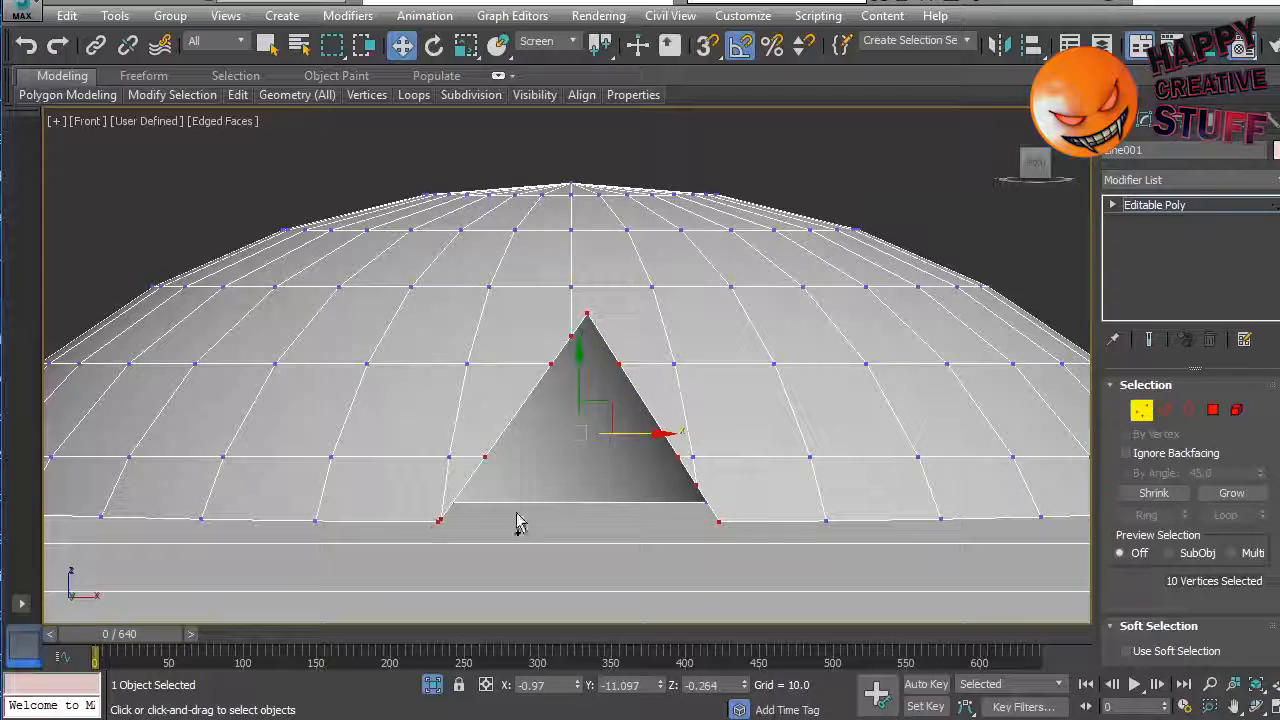
left_click_drag(624, 439, 614, 434)
Step: Shift the notch's three inner corner vertices by about -0.27 along X to match its outer edge, and leave vertex editing
middle_click_drag(600, 509, 593, 470, "alt")
left_click(564, 431)
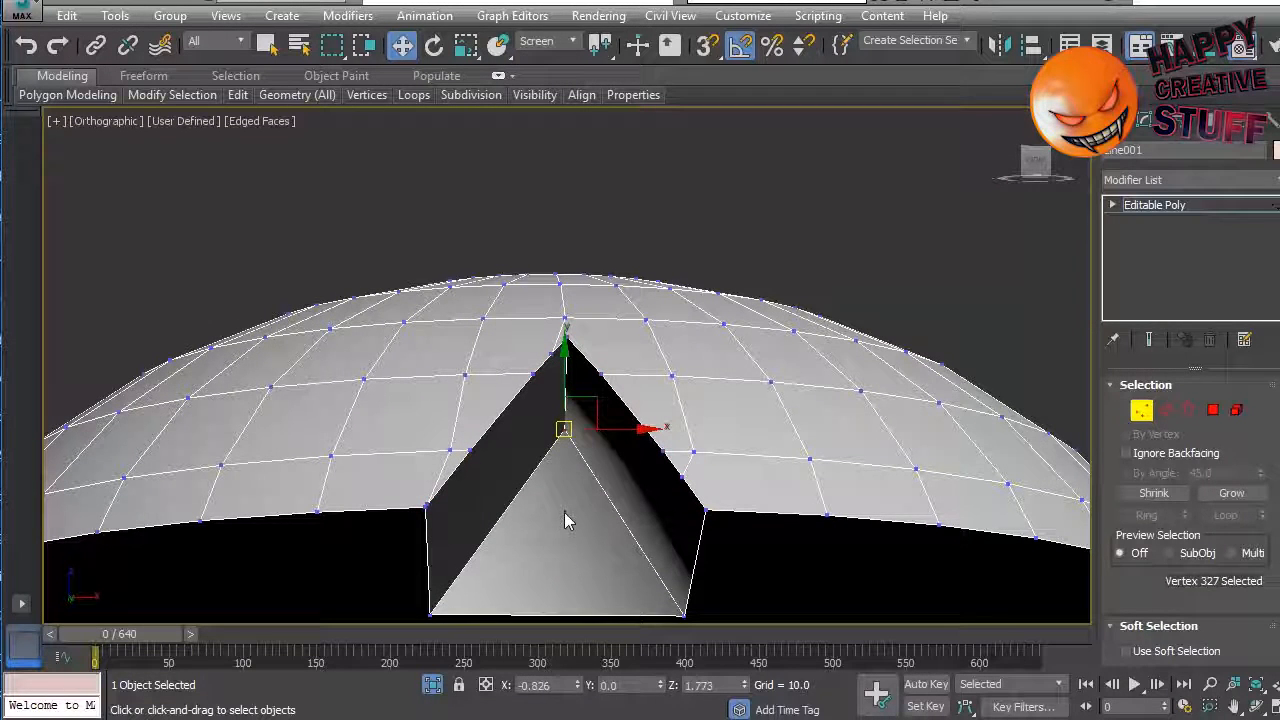
left_click(684, 614, "ctrl")
left_click(428, 614, "ctrl")
key("f")
middle_click_drag(609, 505, 643, 526)
middle_click_drag(395, 526, 926, 525)
left_click_drag(530, 387, 509, 386)
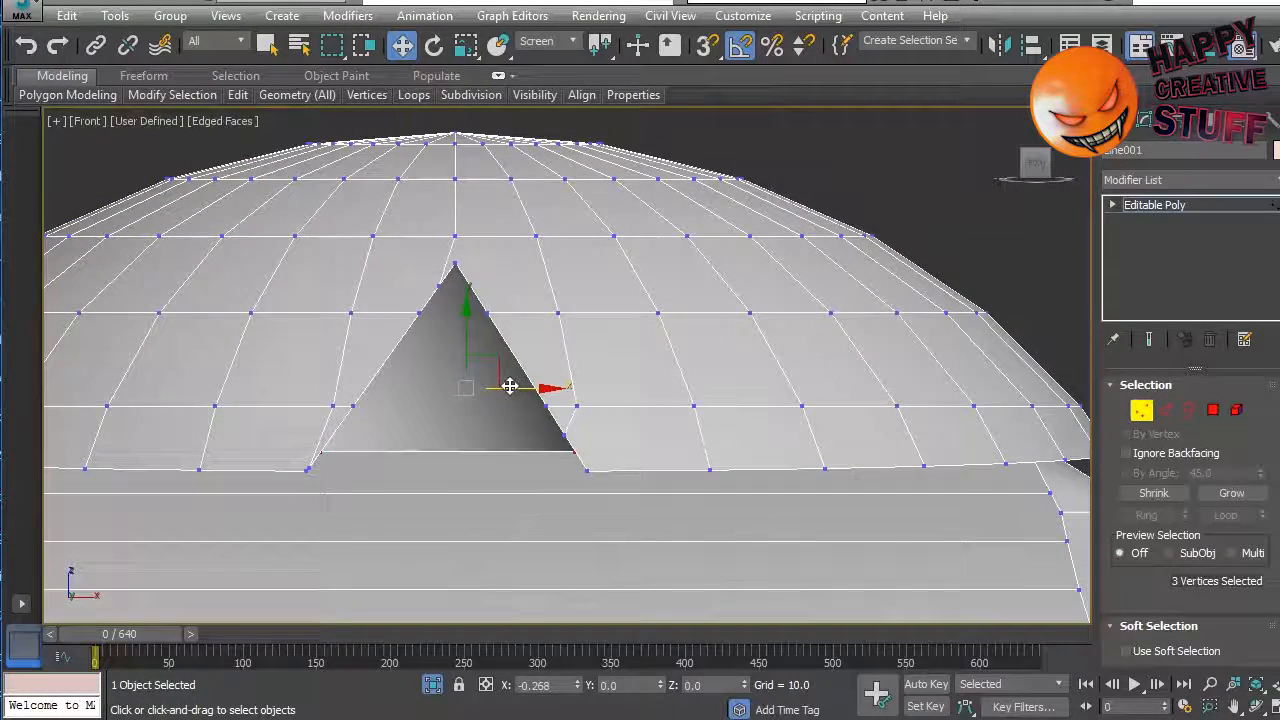
scroll(531, 491, "down", 5)
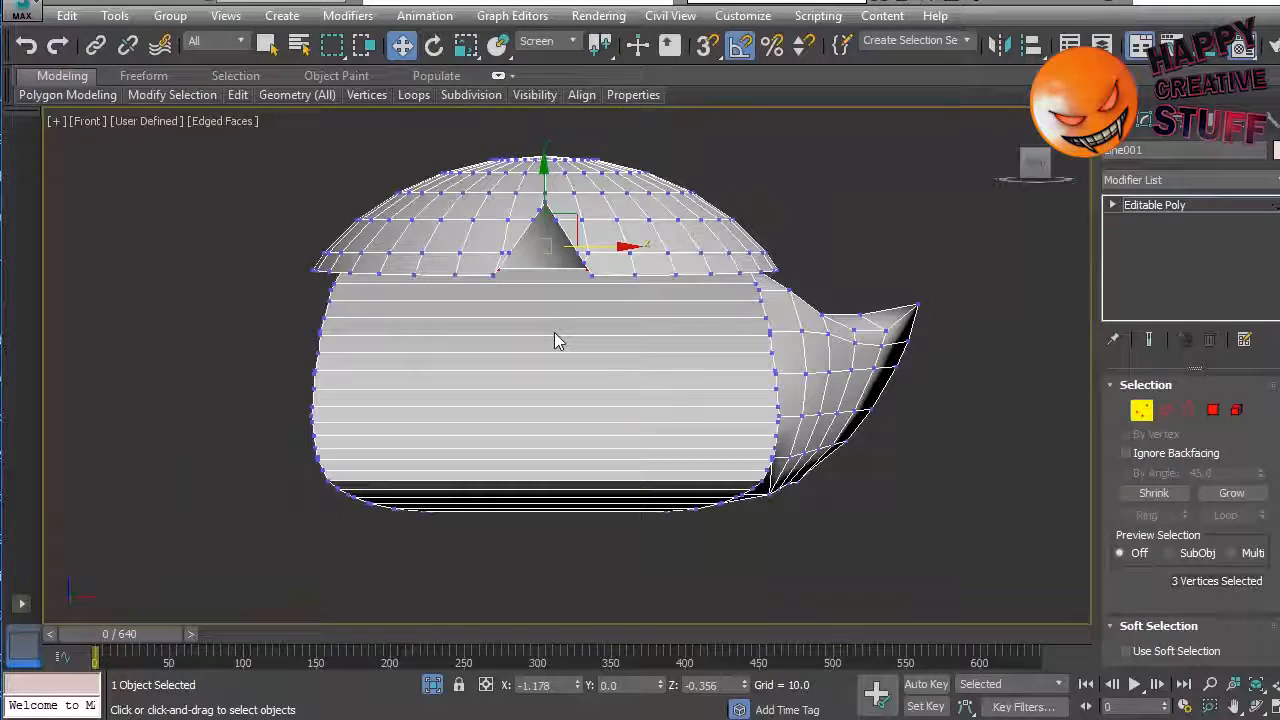
left_click(930, 265)
Step: Create a box about 21.3 by 15.2 by 23.2 in the front view, covering the half of the hair without the pointed tuft
left_click(1118, 121)
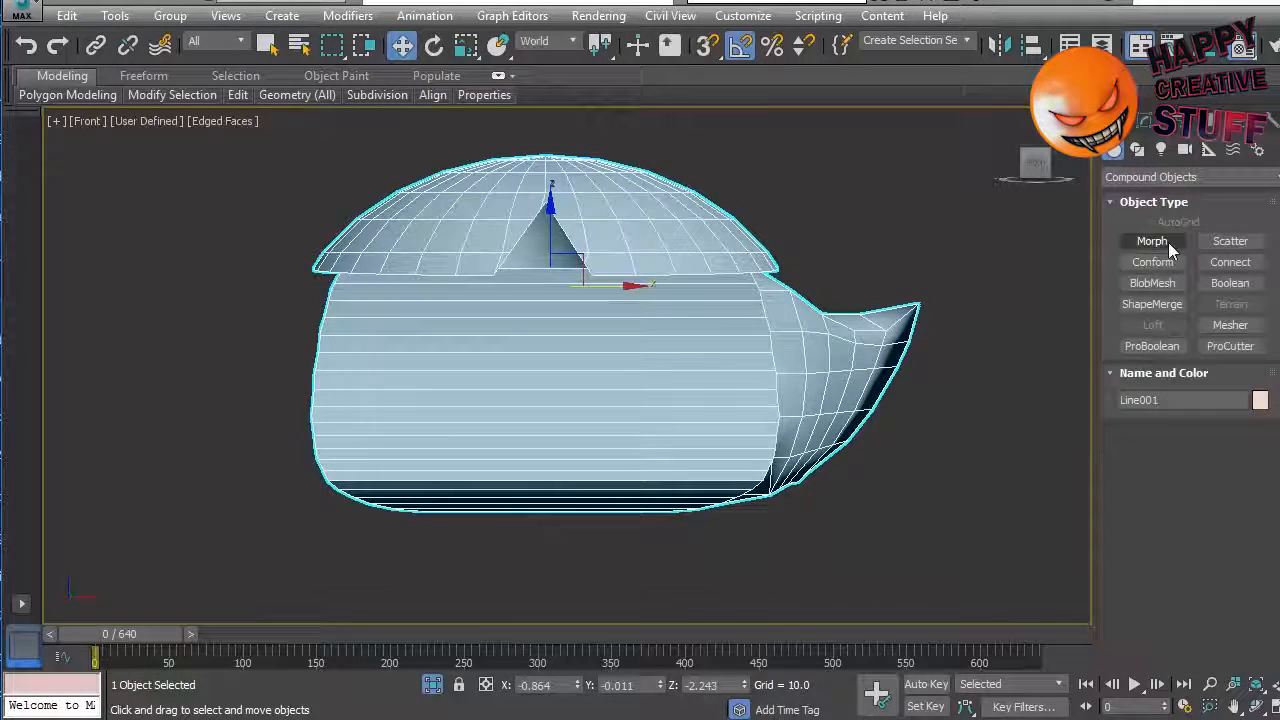
left_click(1150, 177)
left_click(1135, 191)
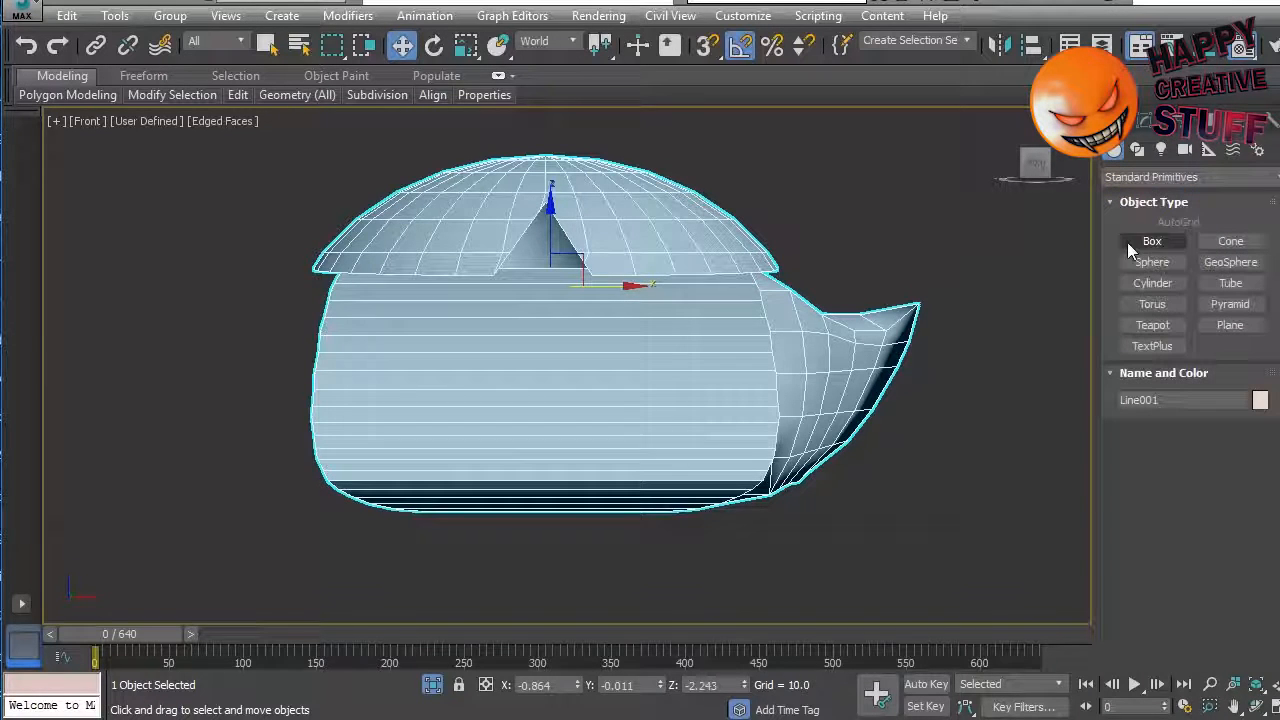
left_click(1156, 242)
left_click_drag(223, 129, 544, 576)
left_click(951, 251)
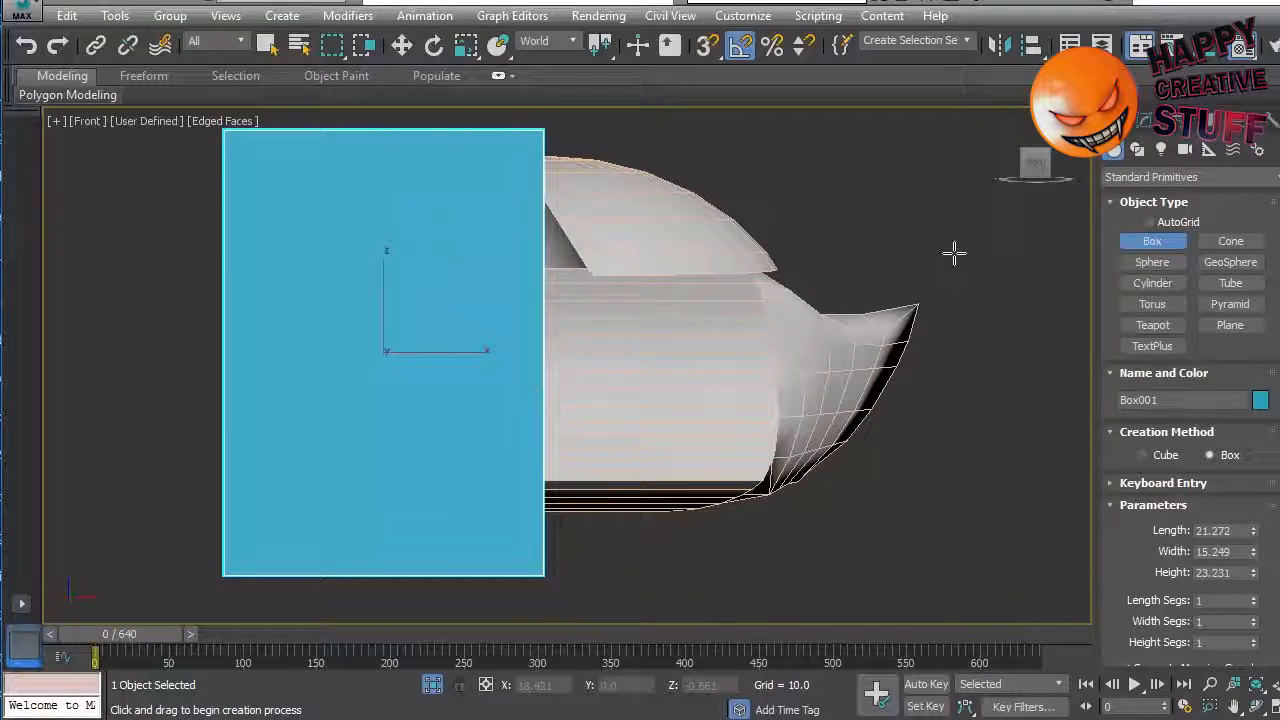
Step: Check how far the box extends across the hair in the perspective, front and top views
key("alt+w")
right_click(951, 511)
scroll(955, 513, "up", 3)
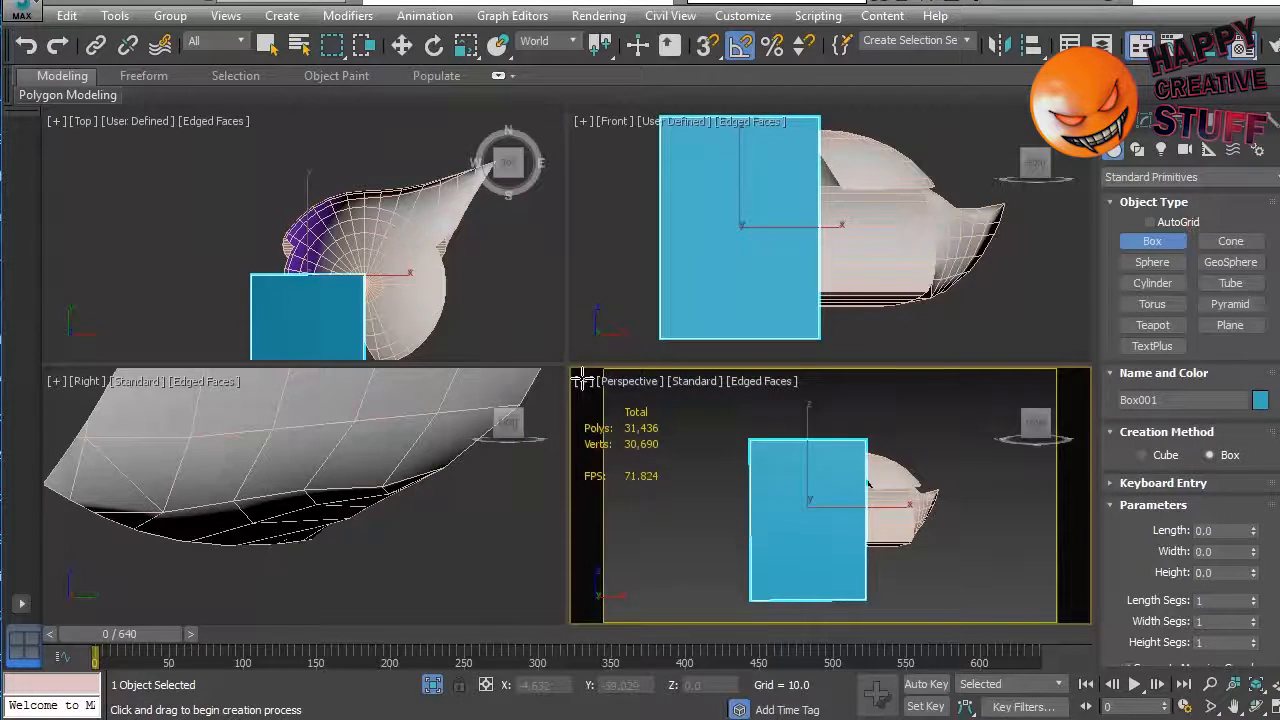
right_click(202, 244)
scroll(210, 255, "down", 5)
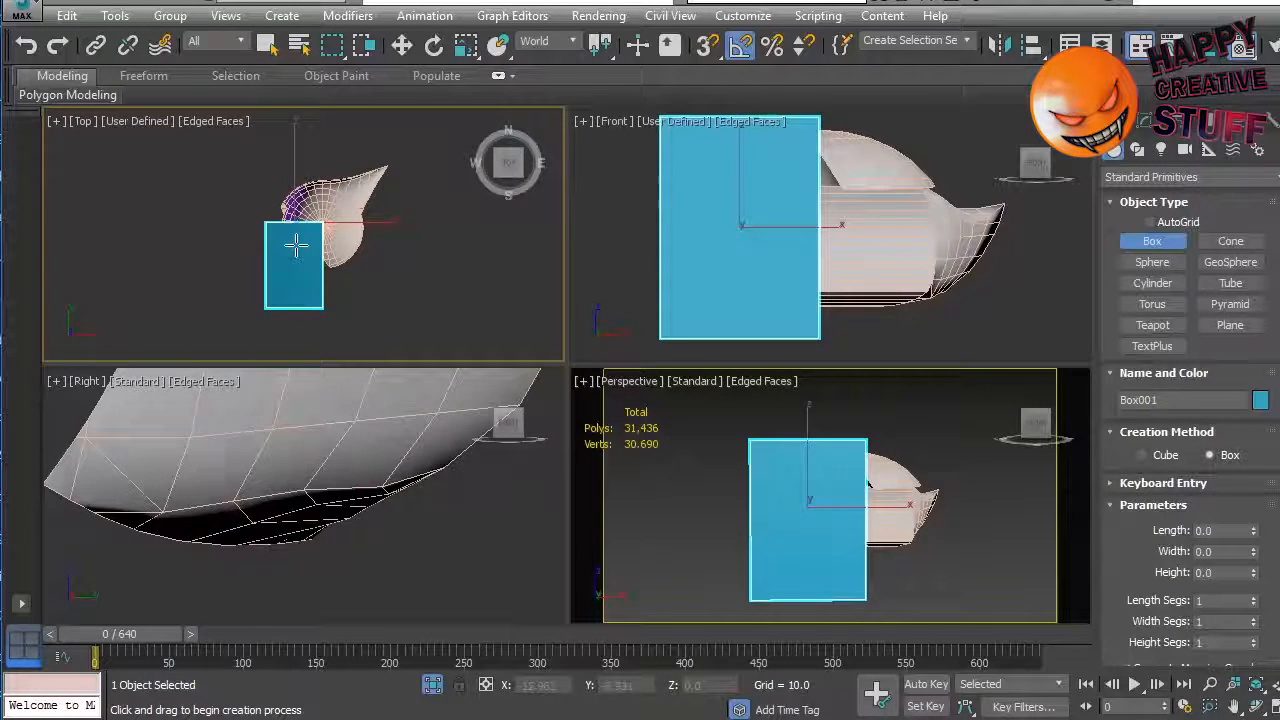
right_click(646, 194)
key("alt+w")
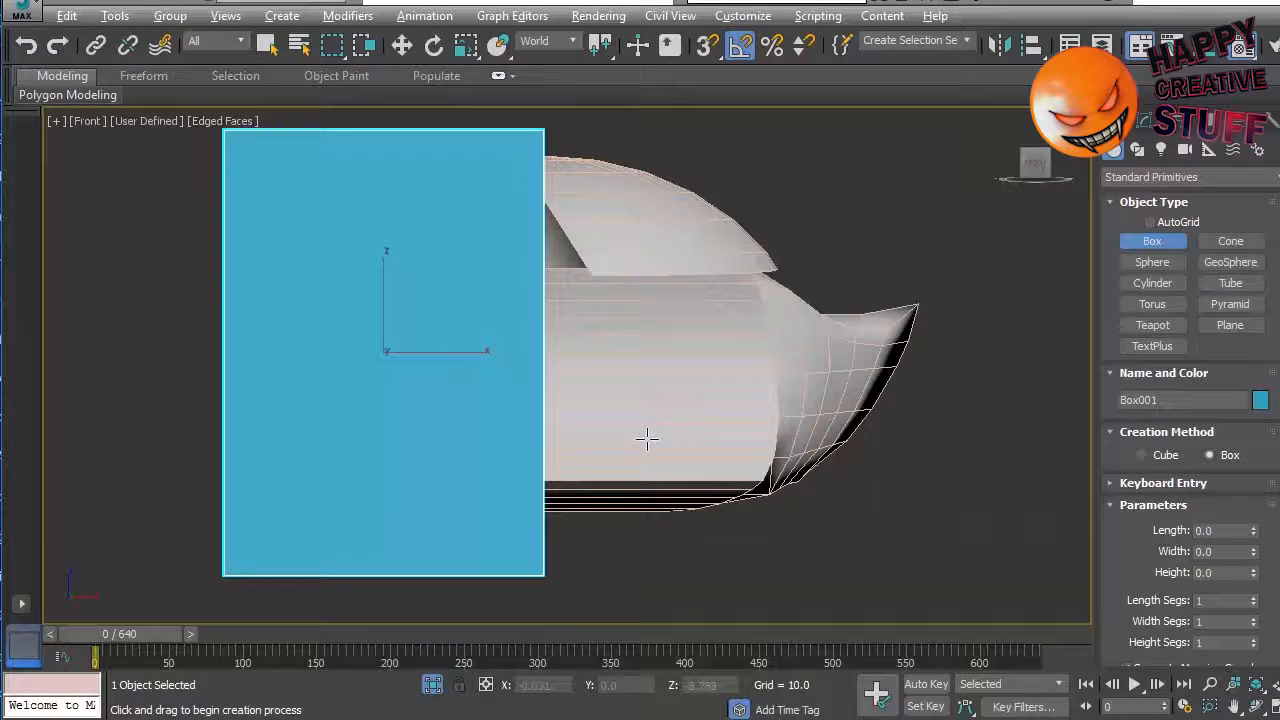
key("alt+w")
right_click(327, 342)
key("alt+w")
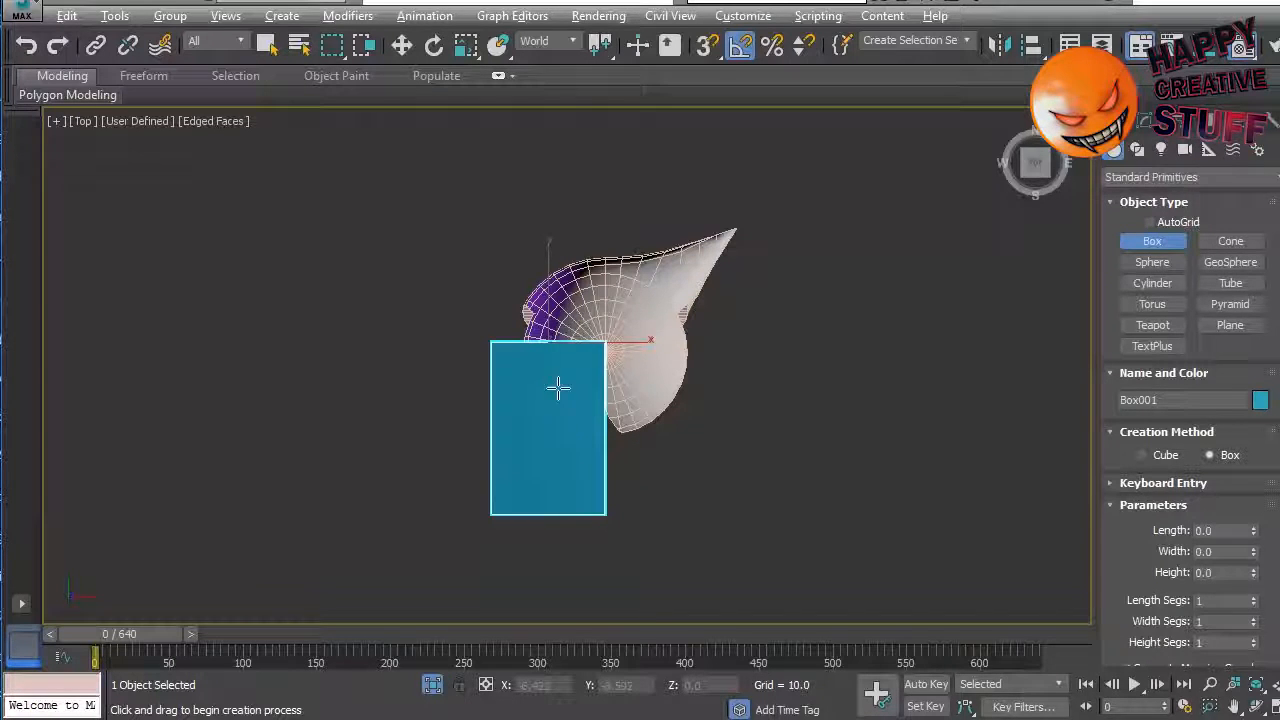
Step: Set the box's length to about 43.6 and height to about 63.7, and move it to about Y 33.7 to span the hair
left_click(1141, 131)
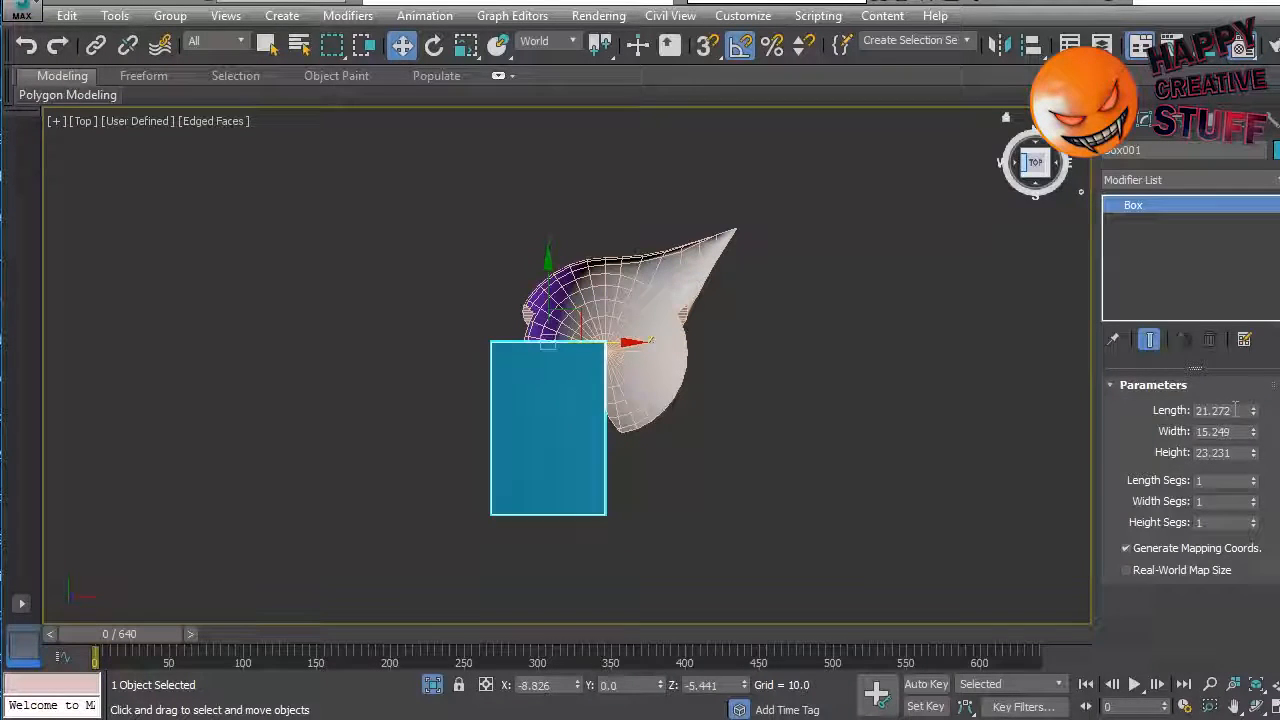
mouse_move(1253, 408)
left_mouse_down()
mouse_move(1277, 510)
mouse_move(1253, 428)
mouse_move(1253, 247)
mouse_move(1267, 393)
left_mouse_up()
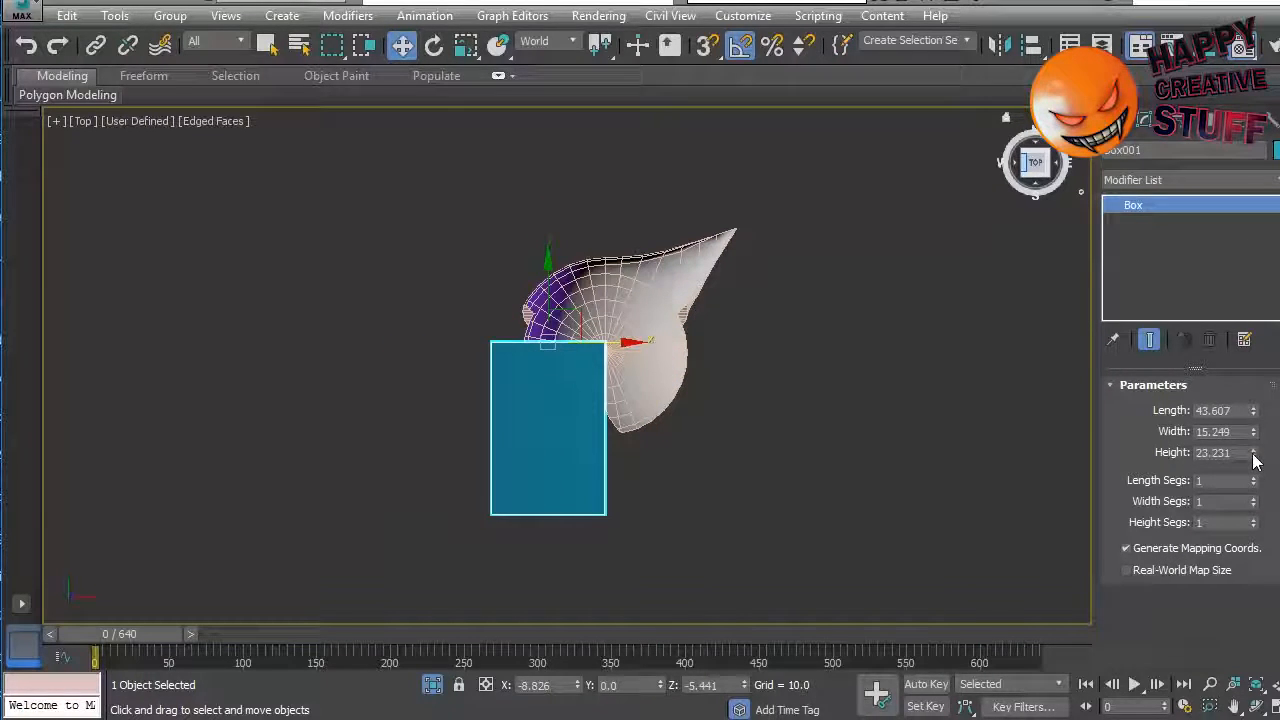
left_click_drag(1253, 453, 1255, 330)
left_click_drag(548, 275, 517, 23)
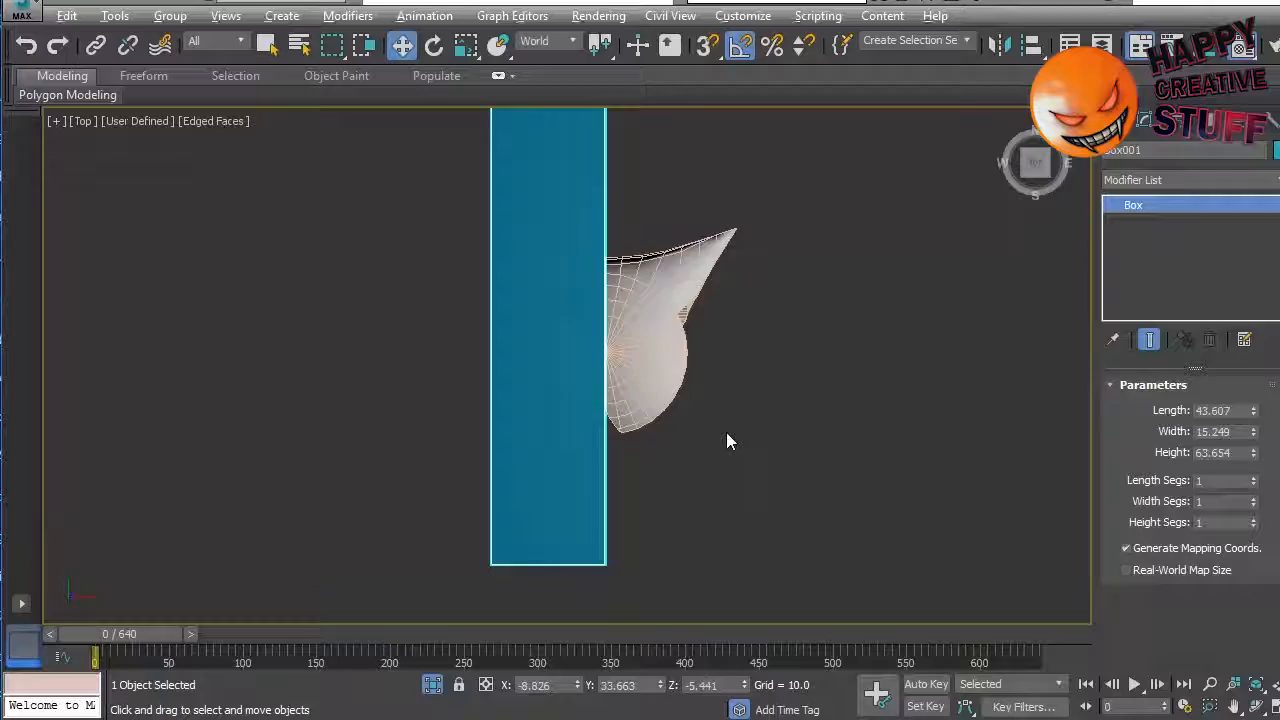
key("alt+w")
left_click(988, 569)
key("alt+w")
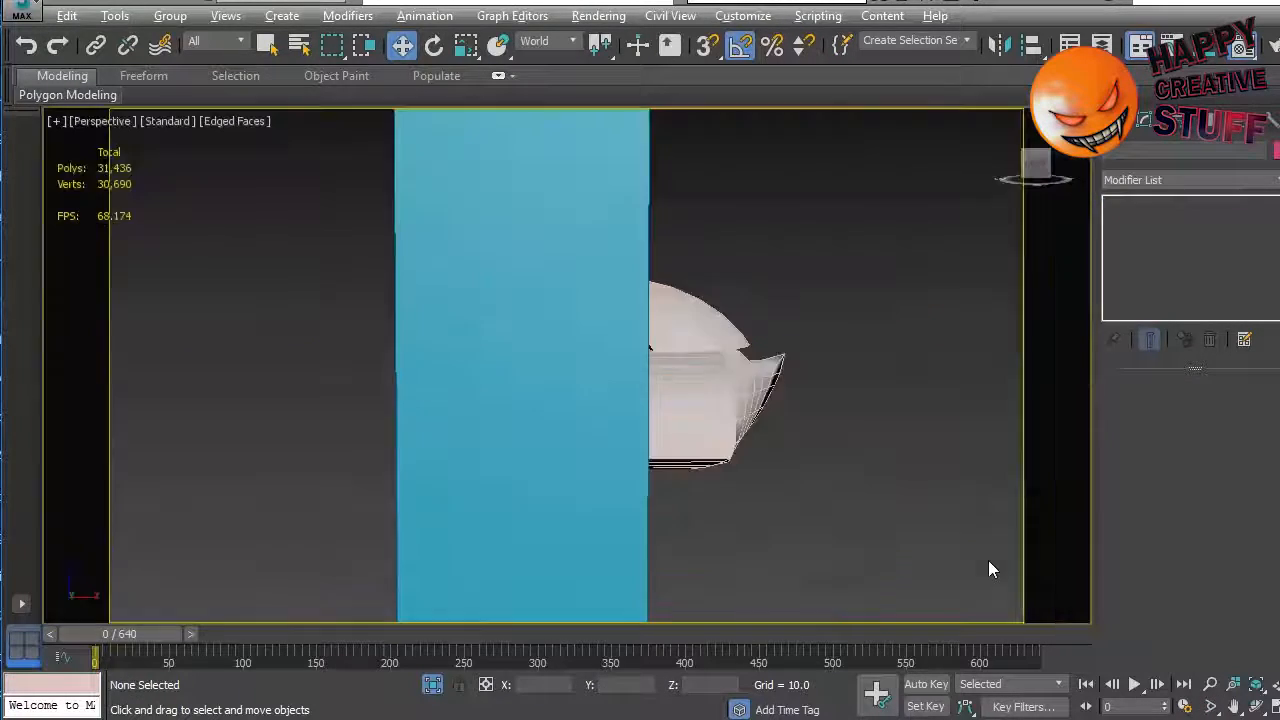
middle_click_drag(828, 514, 831, 541, "alt")
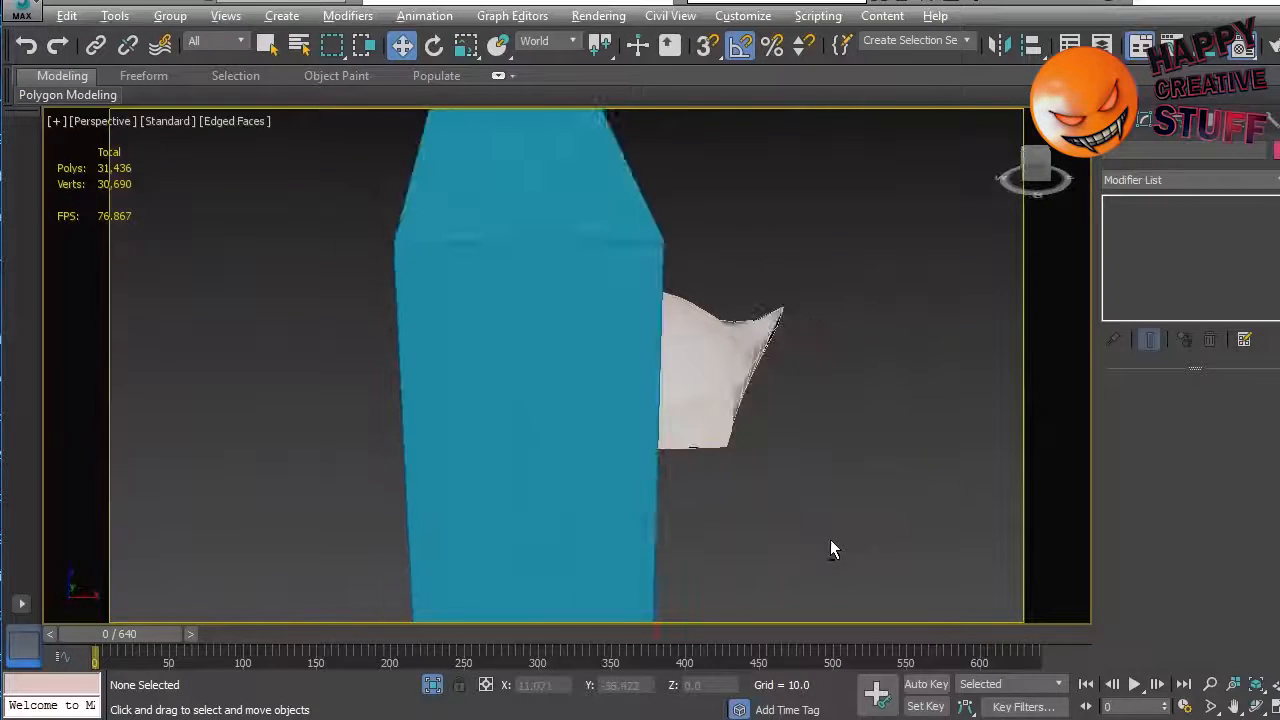
Step: Turn the box into a Boolean compound object and add the hair mesh as its second operand
key("alt+w")
left_click(859, 520)
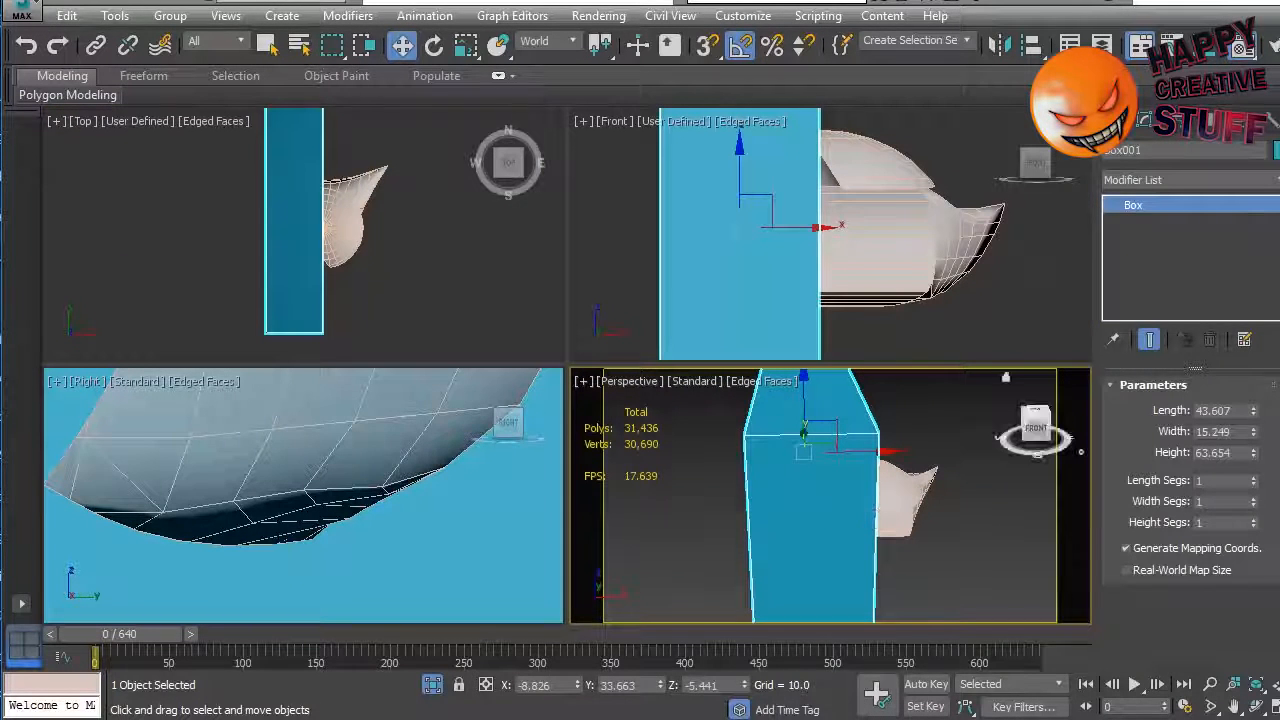
left_click(1114, 120)
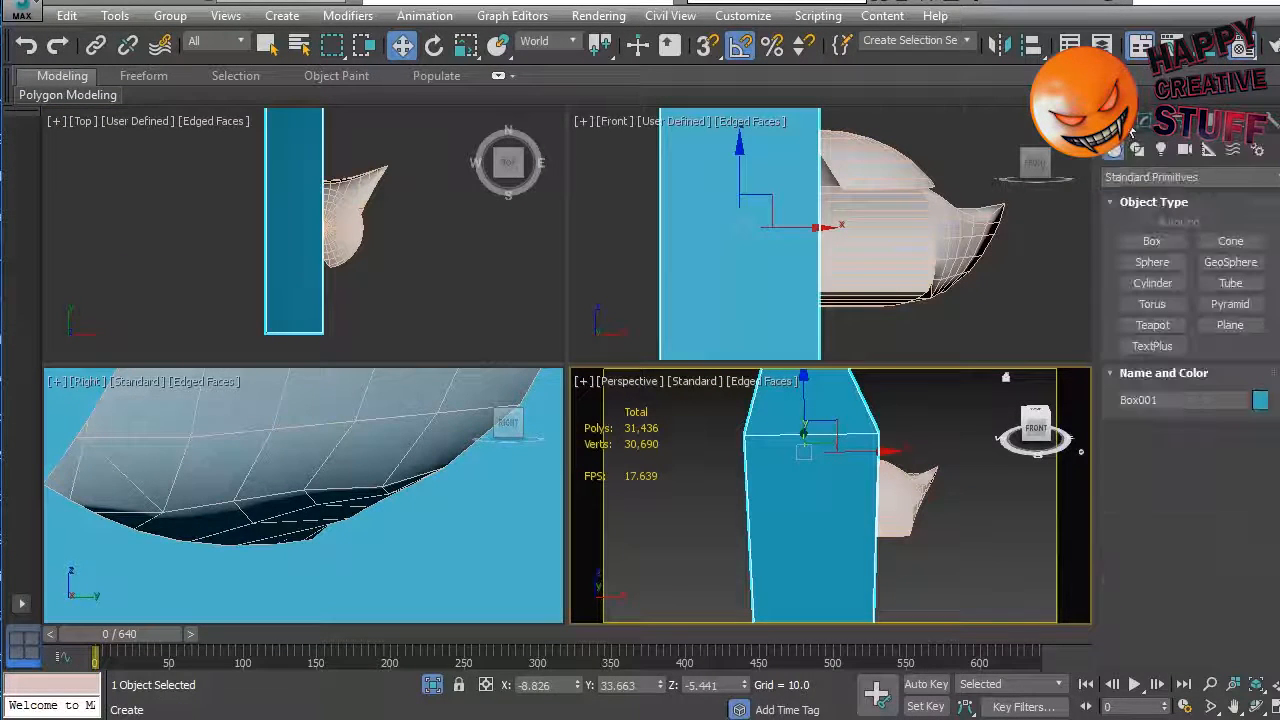
left_click(1190, 177)
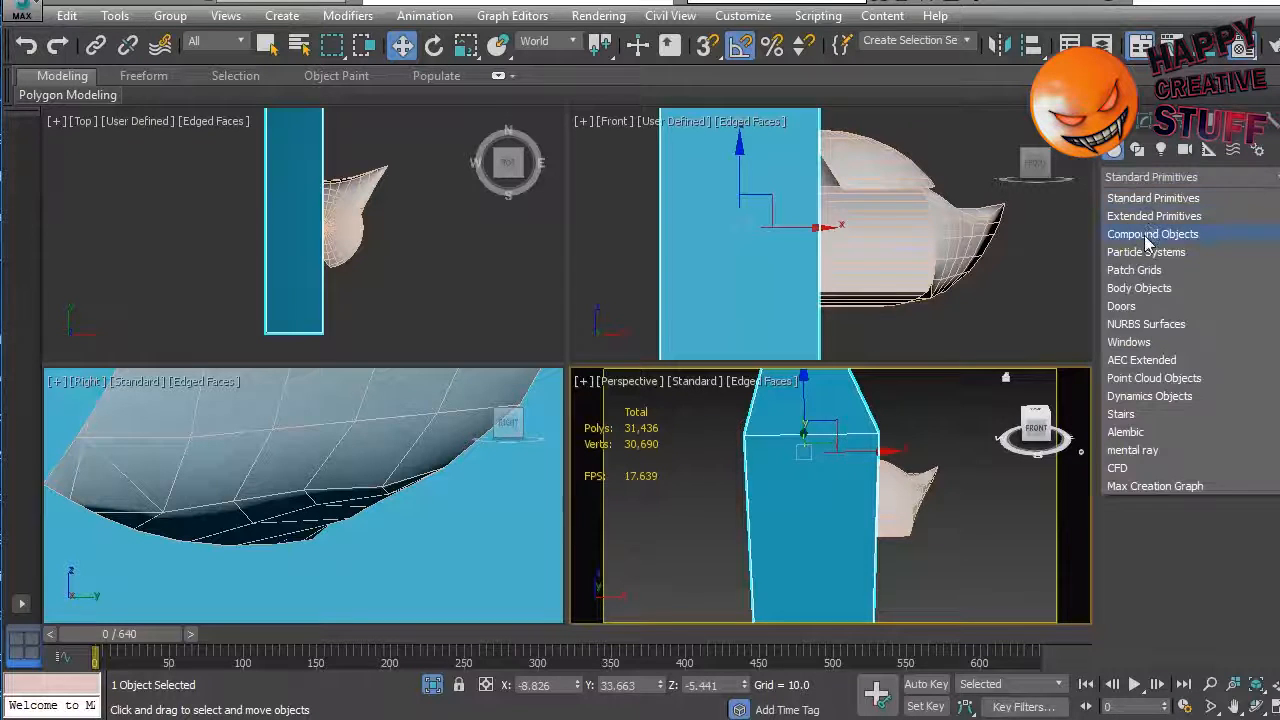
left_click(1144, 235)
left_click(1232, 284)
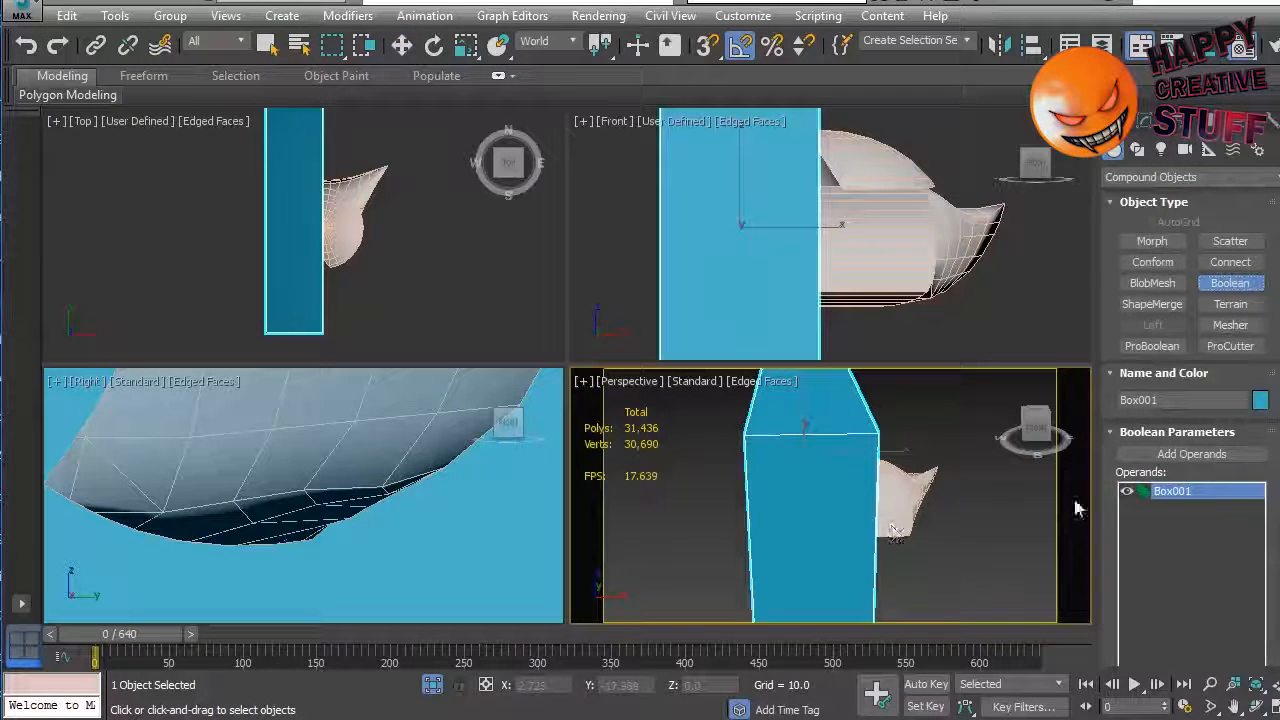
left_click(1191, 454)
left_click(907, 505)
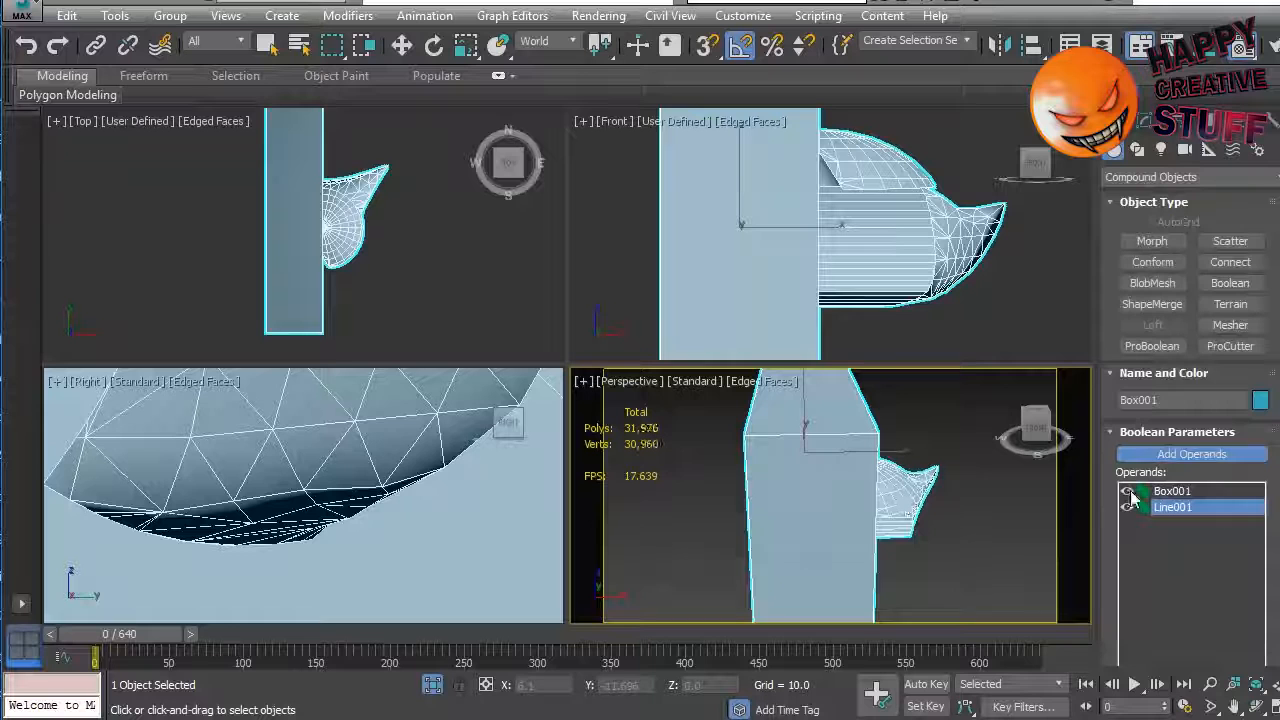
Step: Try the Intersect and Subtract operations on the Boolean's hair operand, and undo both changes
scroll(1262, 530, "down", 5)
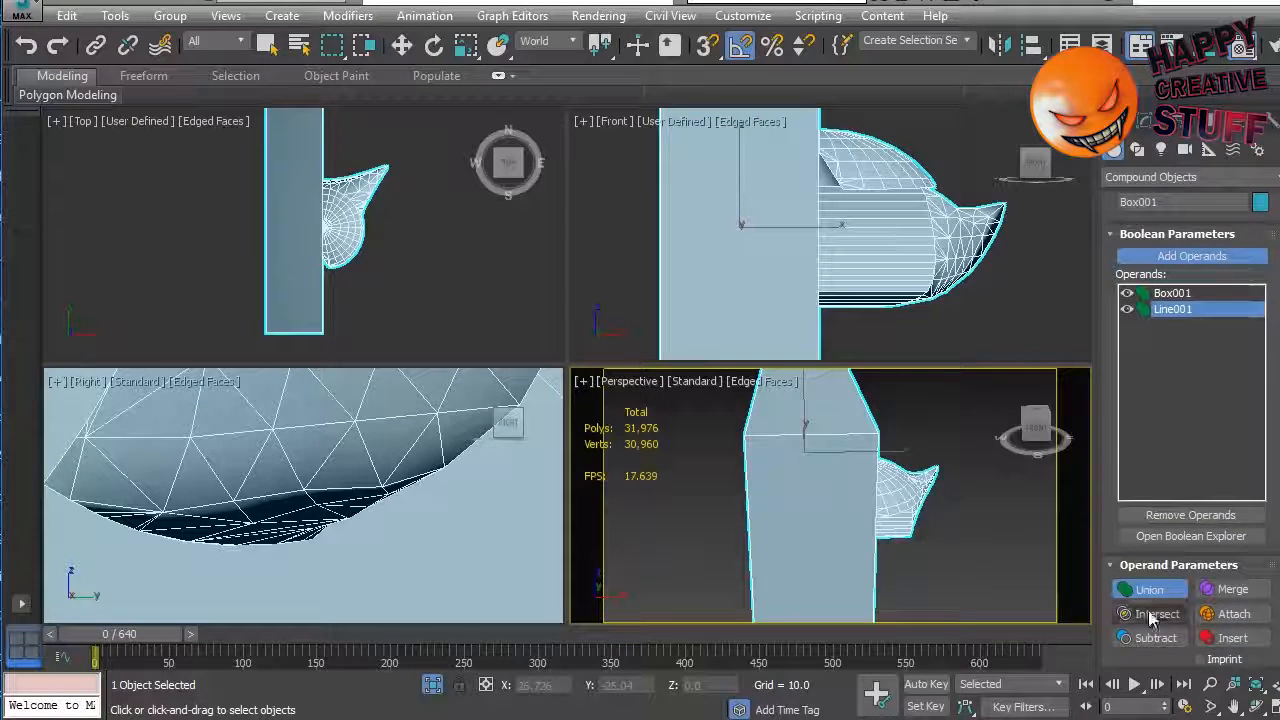
left_click(1152, 615)
left_click(1152, 639)
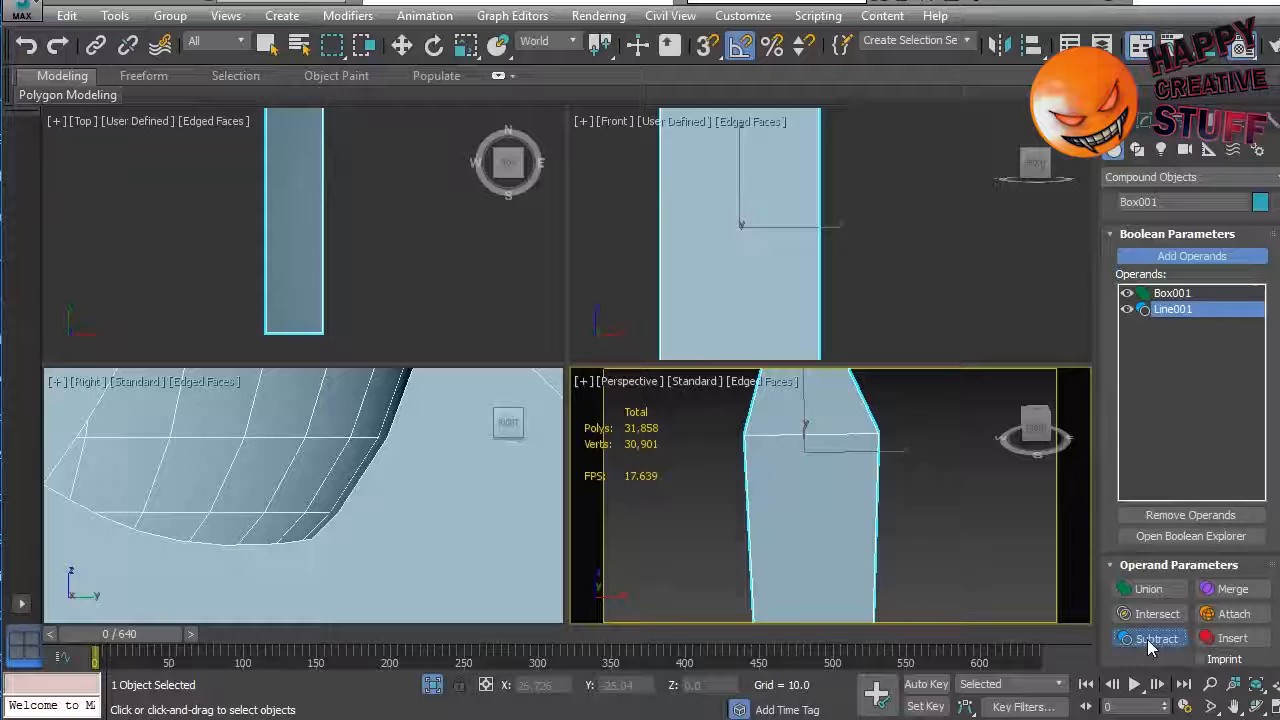
key("ctrl+z")
key("ctrl+z")
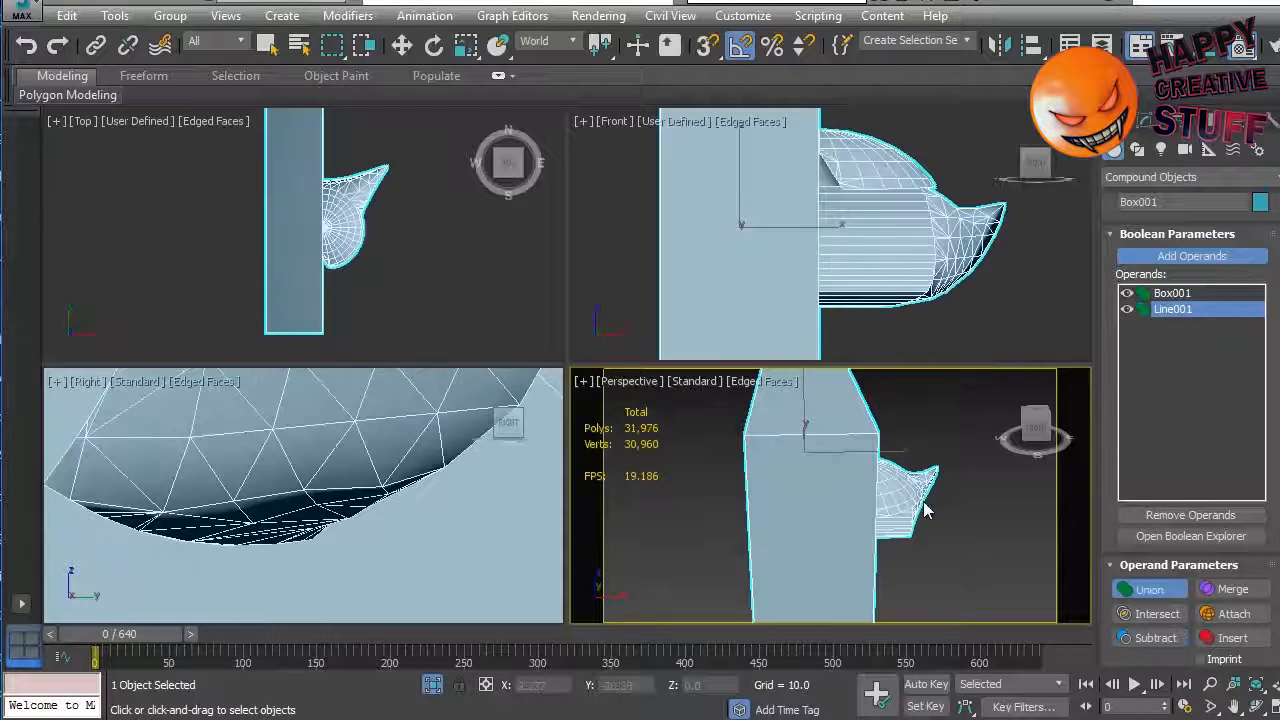
Step: Make the hair mesh a Boolean compound object, add the box as its second operand, and subtract the box from the hair
key("w")
left_click(978, 552)
left_click(888, 476)
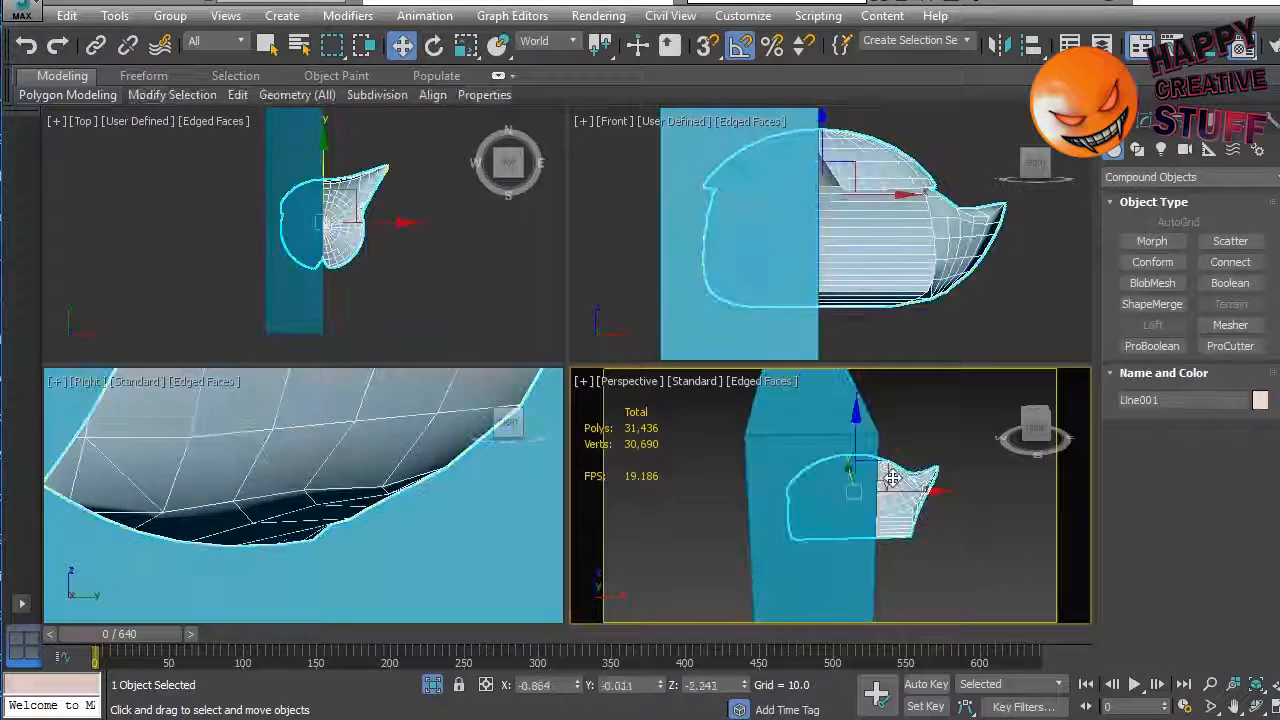
left_click(1229, 283)
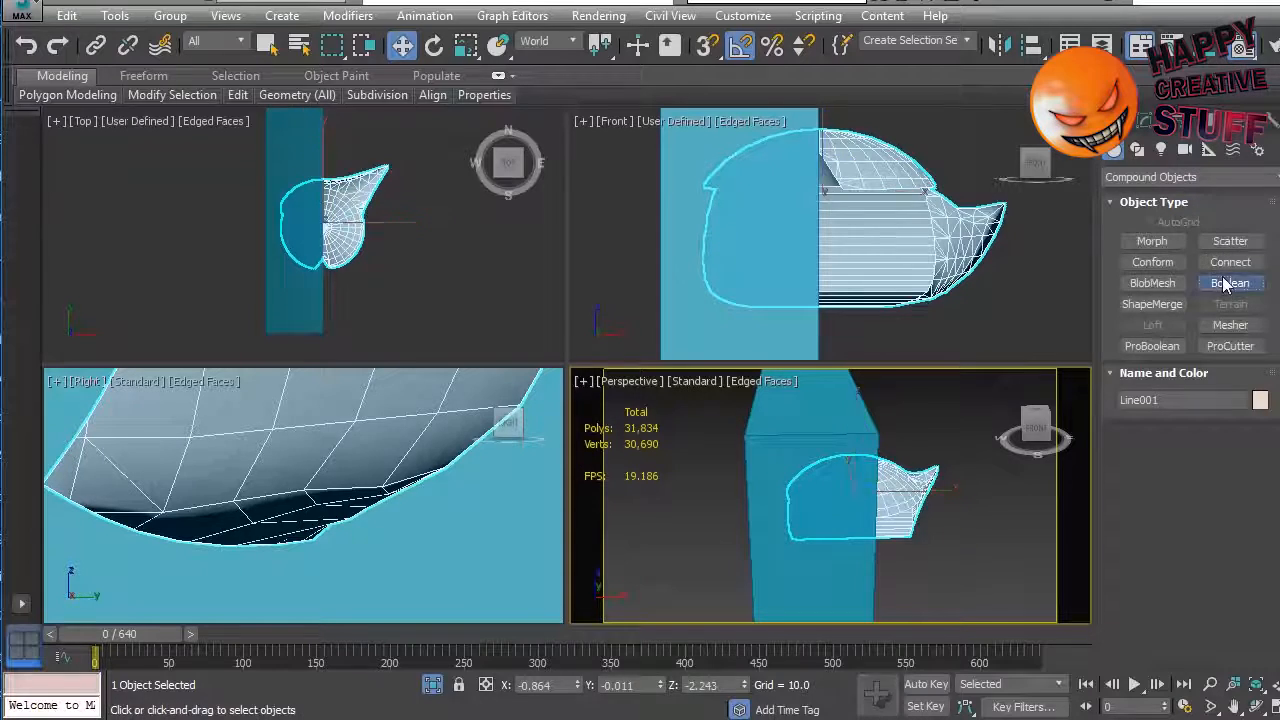
left_click(1191, 454)
left_click(789, 447)
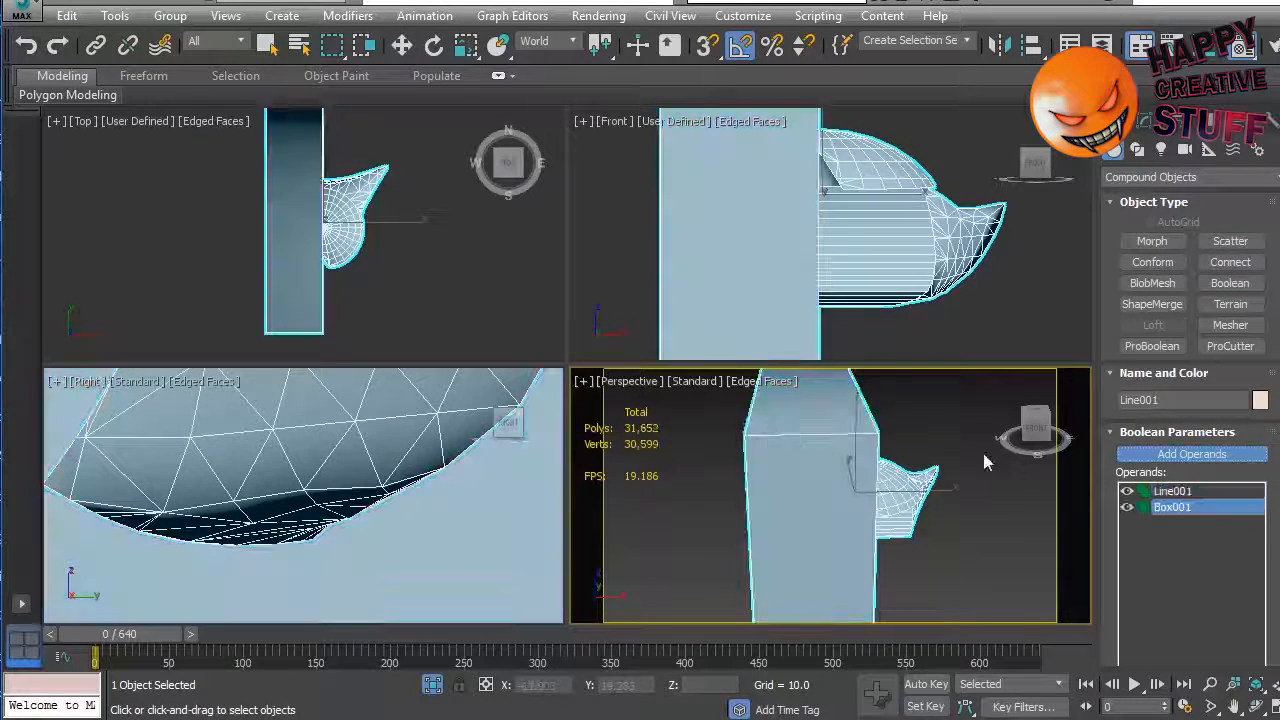
scroll(1264, 548, "down", 3)
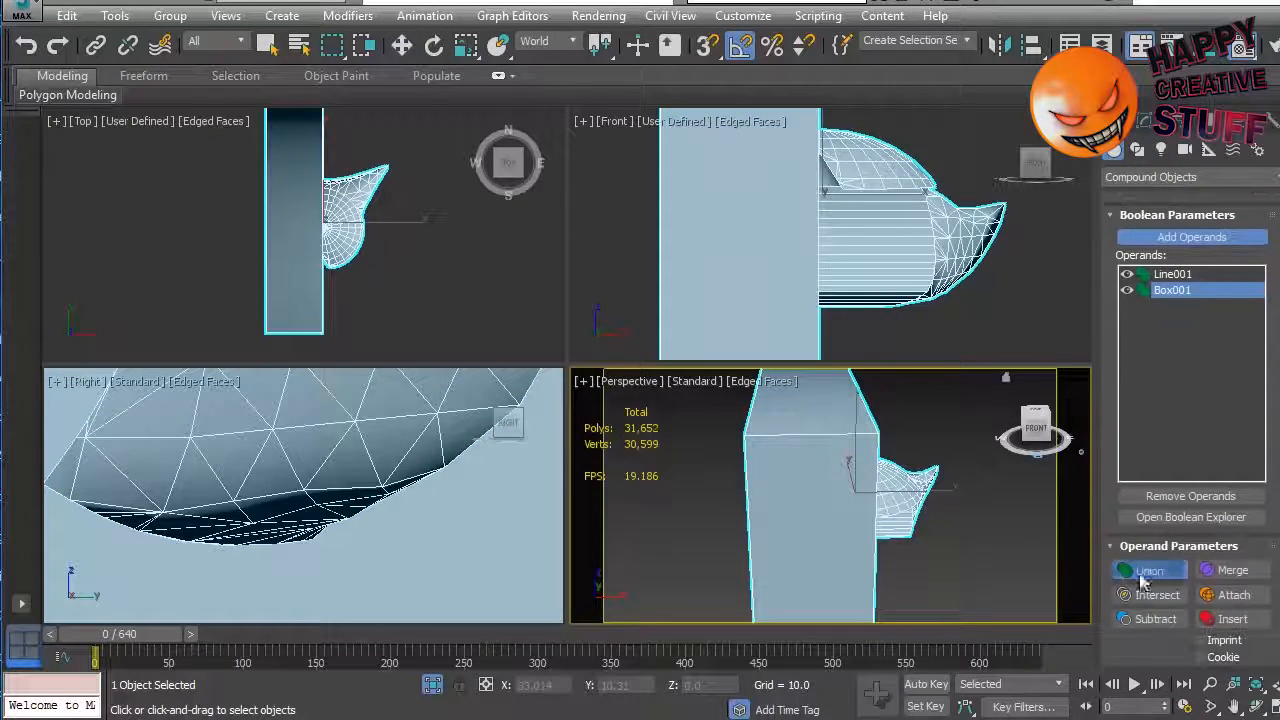
left_click(1155, 619)
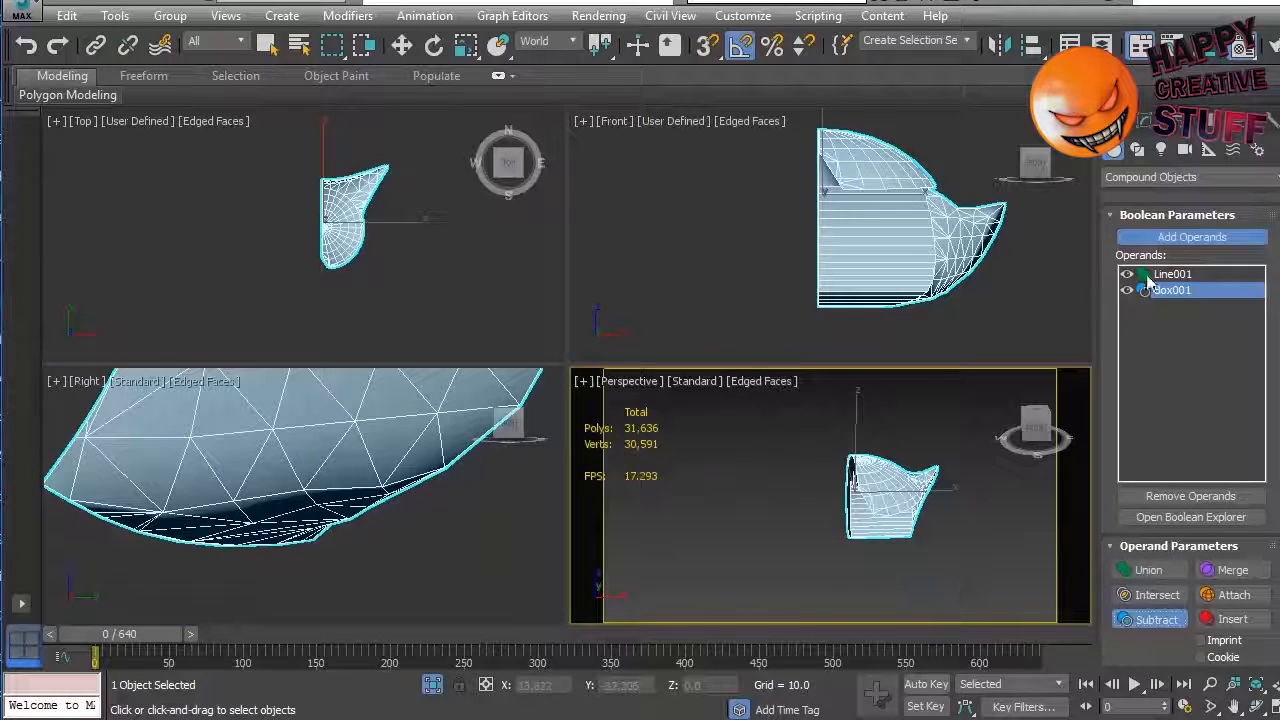
Step: Convert the halved hair Boolean to an Editable Poly and deselect it
right_click(937, 527)
right_click(905, 502)
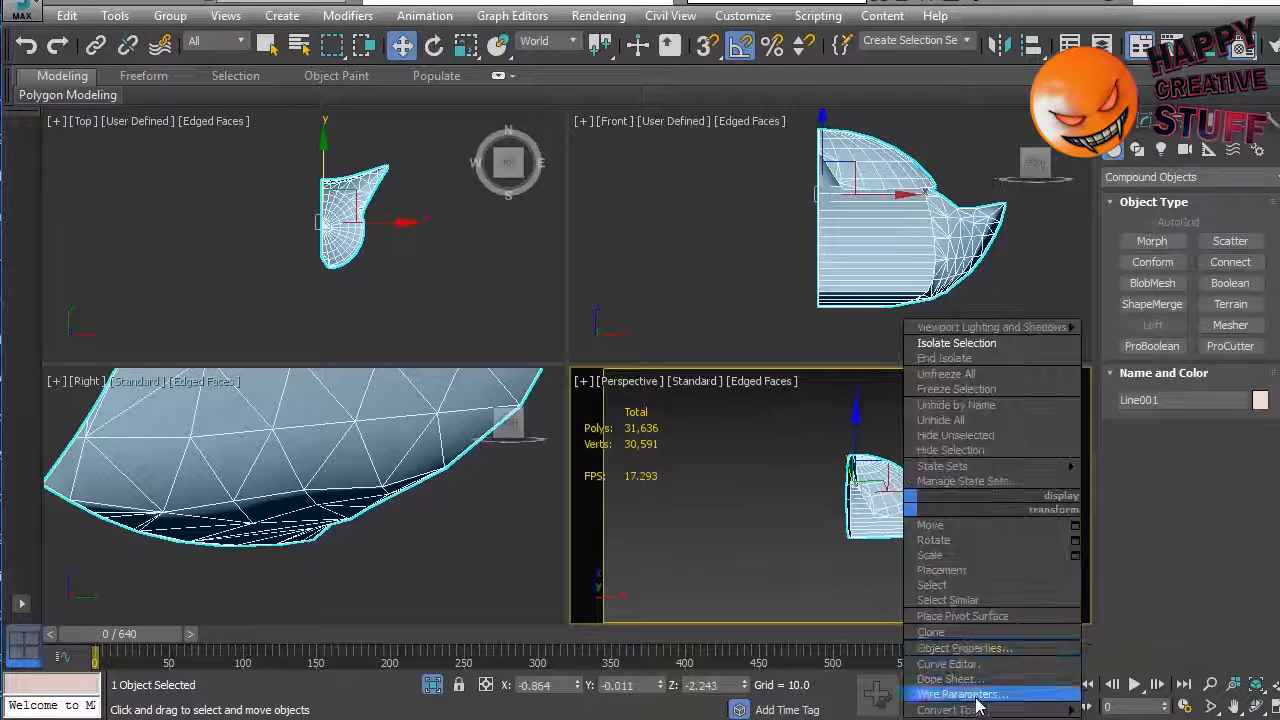
mouse_move(990, 709)
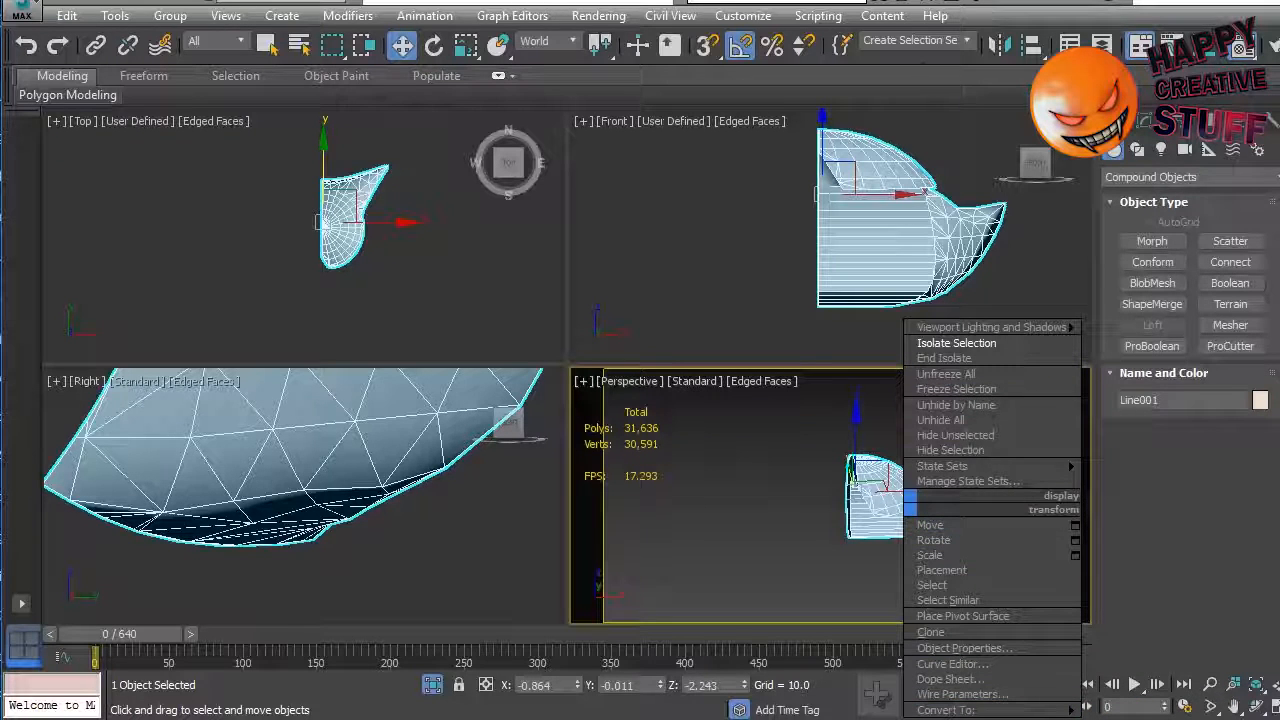
key("Escape")
right_click(902, 500)
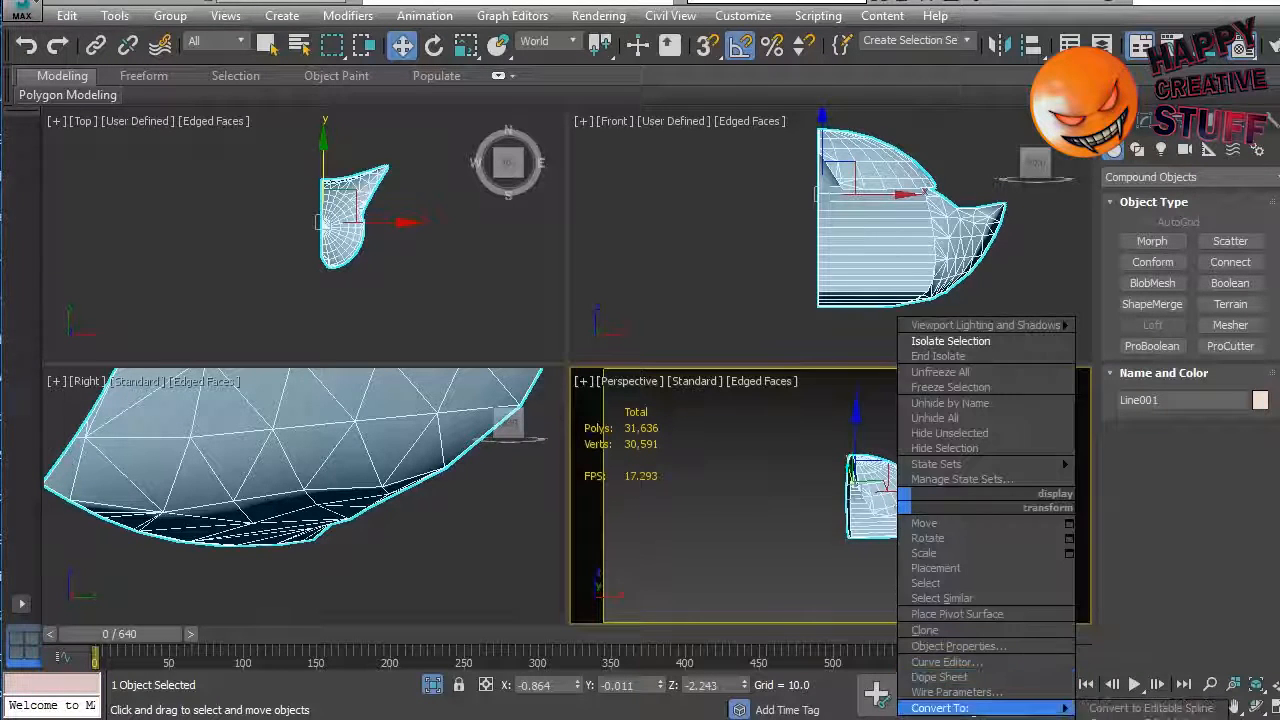
left_click(1150, 718)
left_click(1040, 470)
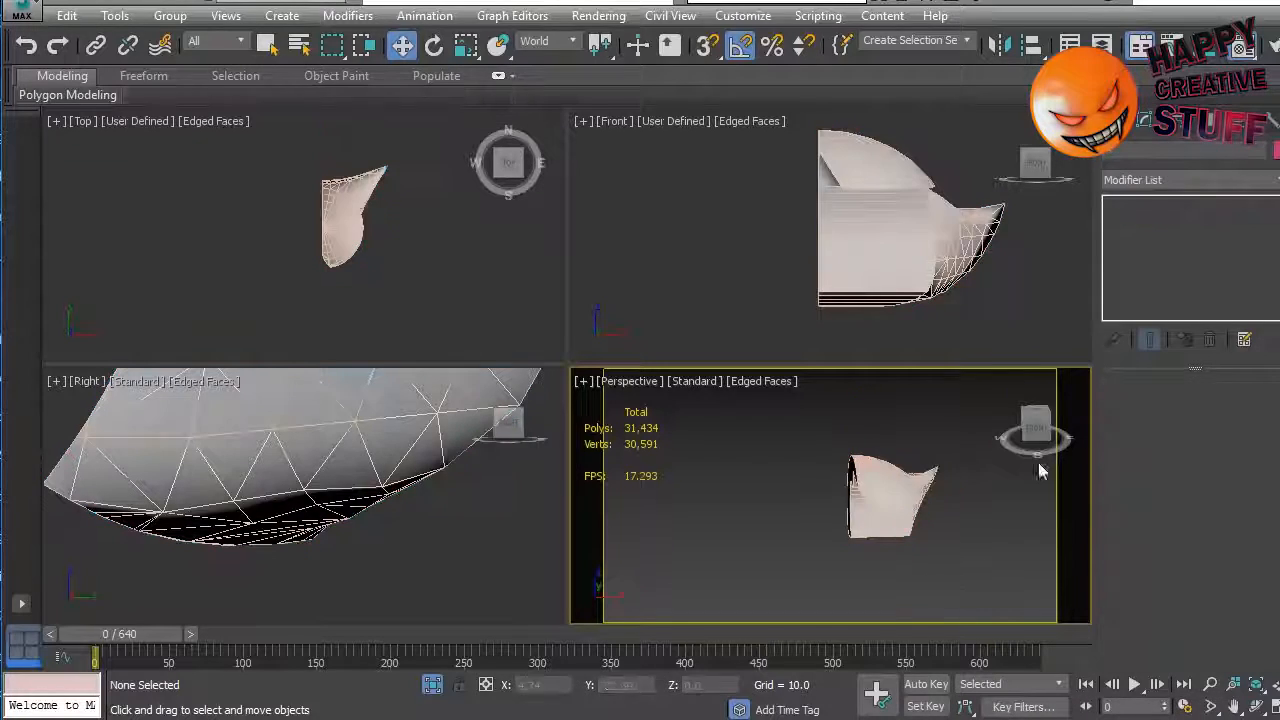
Step: Clone the hair half in the front view as one independent copy, shifted along X to about -21.3
middle_click_drag(944, 538, 928, 502, "alt")
left_click(925, 500)
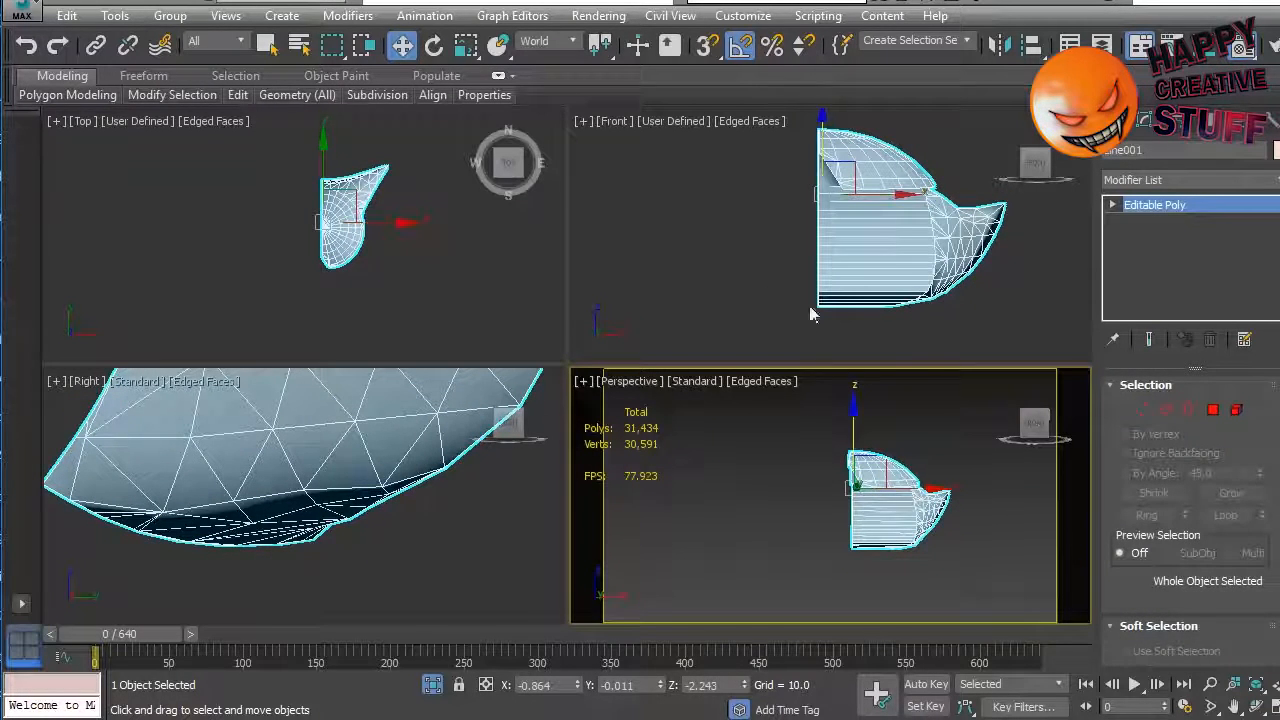
left_click(746, 273)
key("alt+w")
left_click(843, 383)
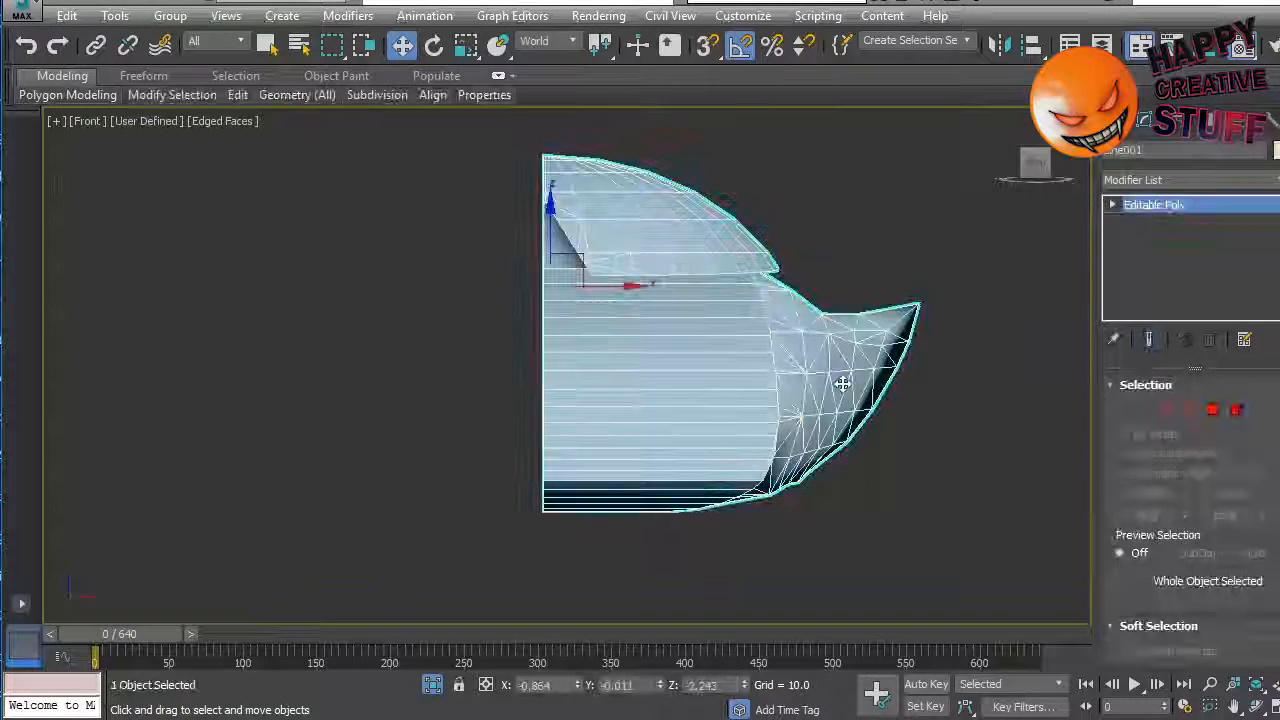
left_click_drag(600, 281, 178, 287, "shift")
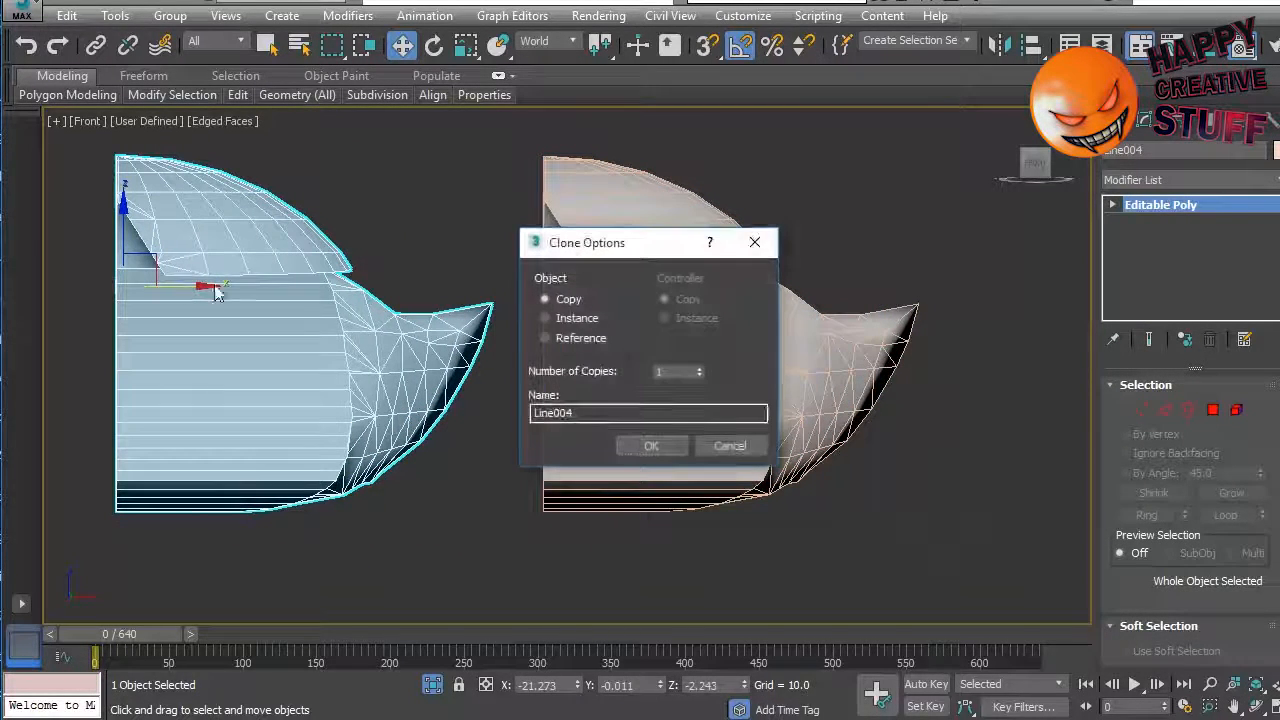
left_click(651, 445)
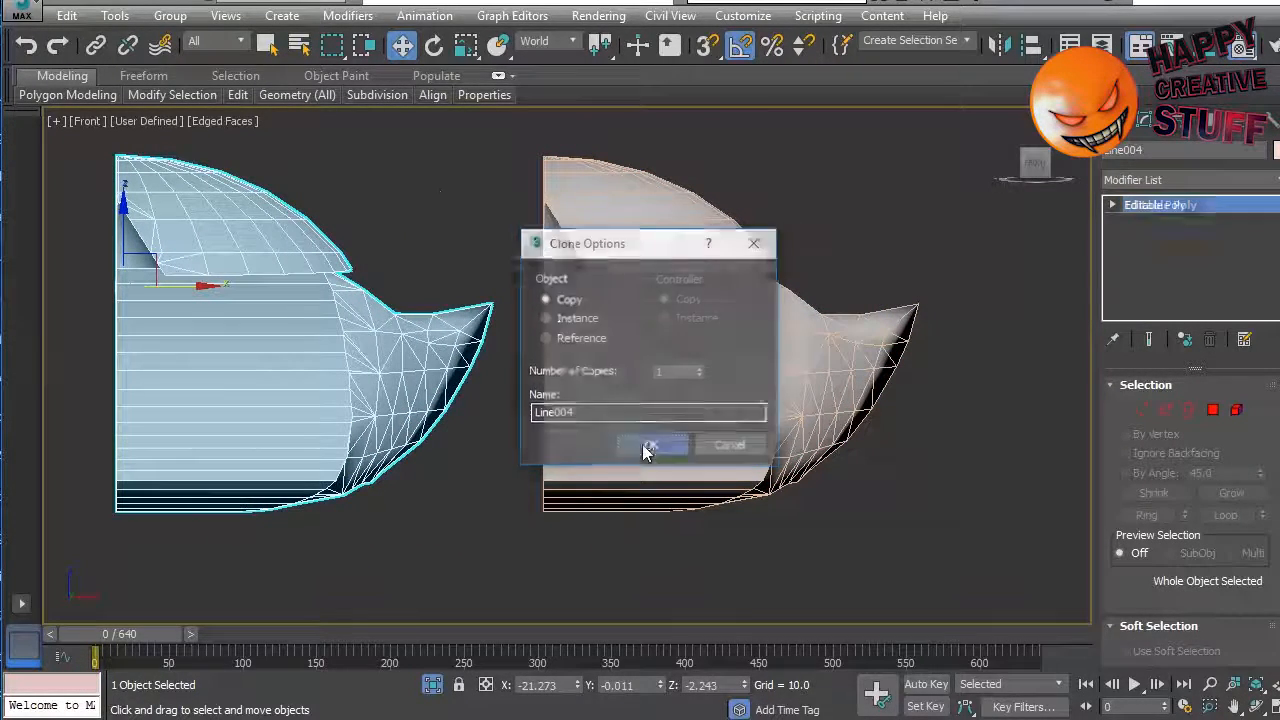
Step: Mirror the copied hair half about X without cloning, and move it along X to about -10.1, beside the original half
left_click(1001, 45)
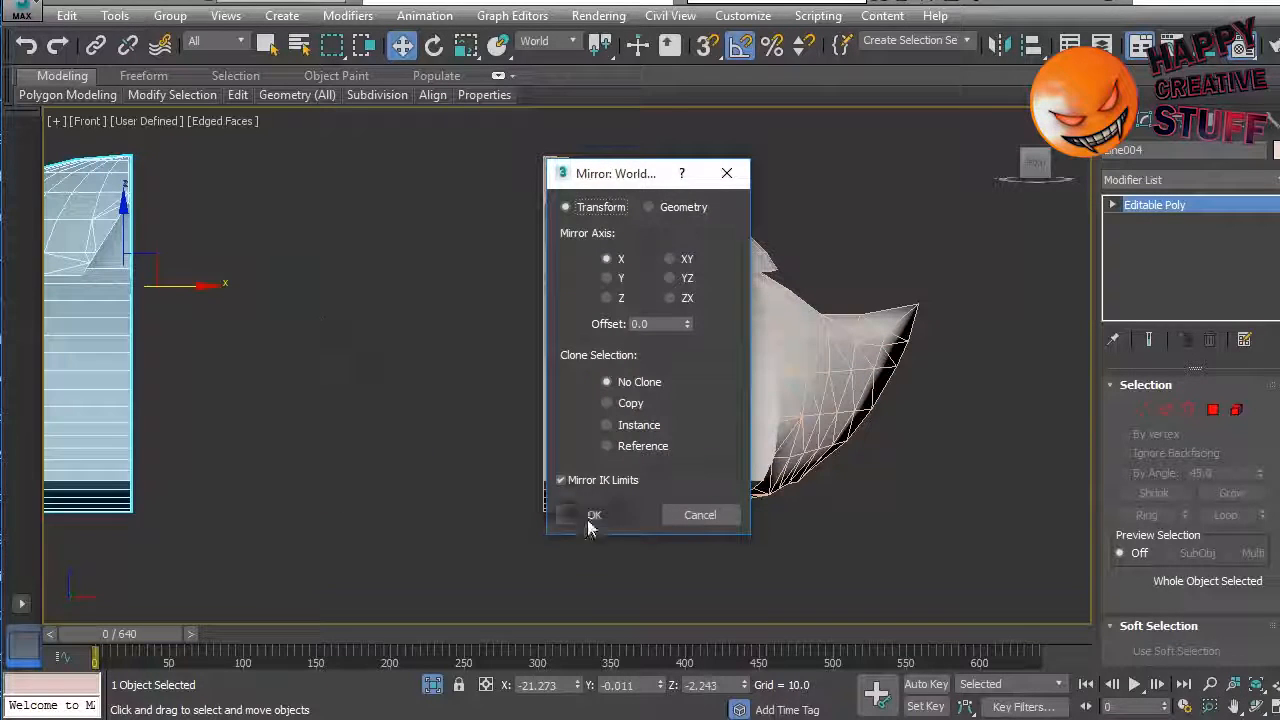
left_click(590, 520)
left_click_drag(171, 286, 409, 289)
Step: Delete the flat cap polygon on the cut side of the mirrored hair half
middle_click_drag(426, 367, 766, 363, "alt")
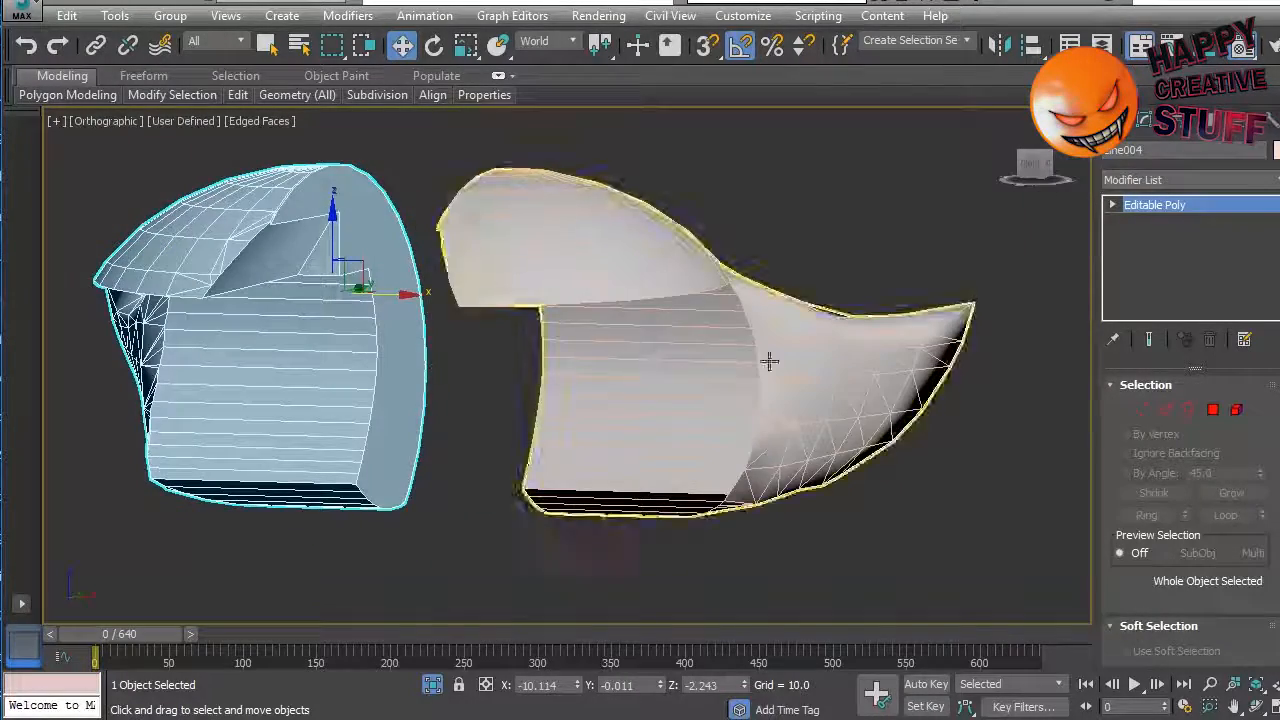
left_click(1213, 409)
left_click(389, 292)
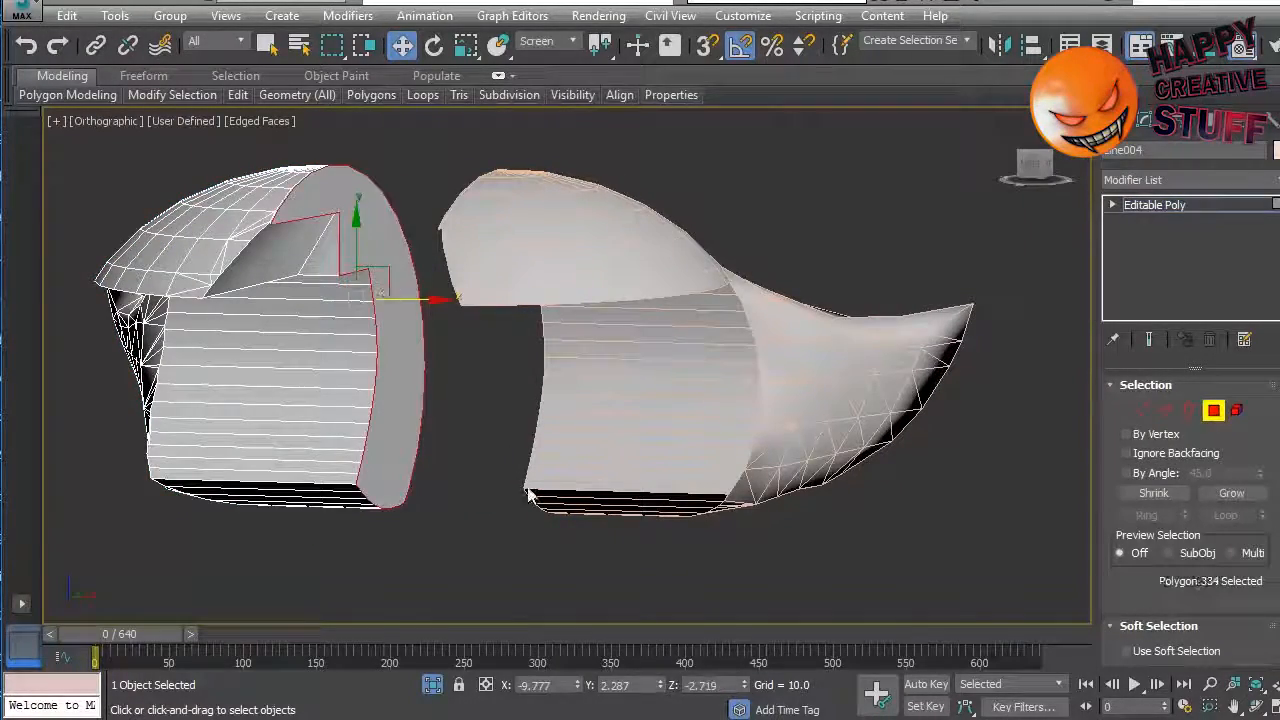
key("Delete")
middle_click_drag(501, 454, 480, 271, "alt")
left_click(1213, 410)
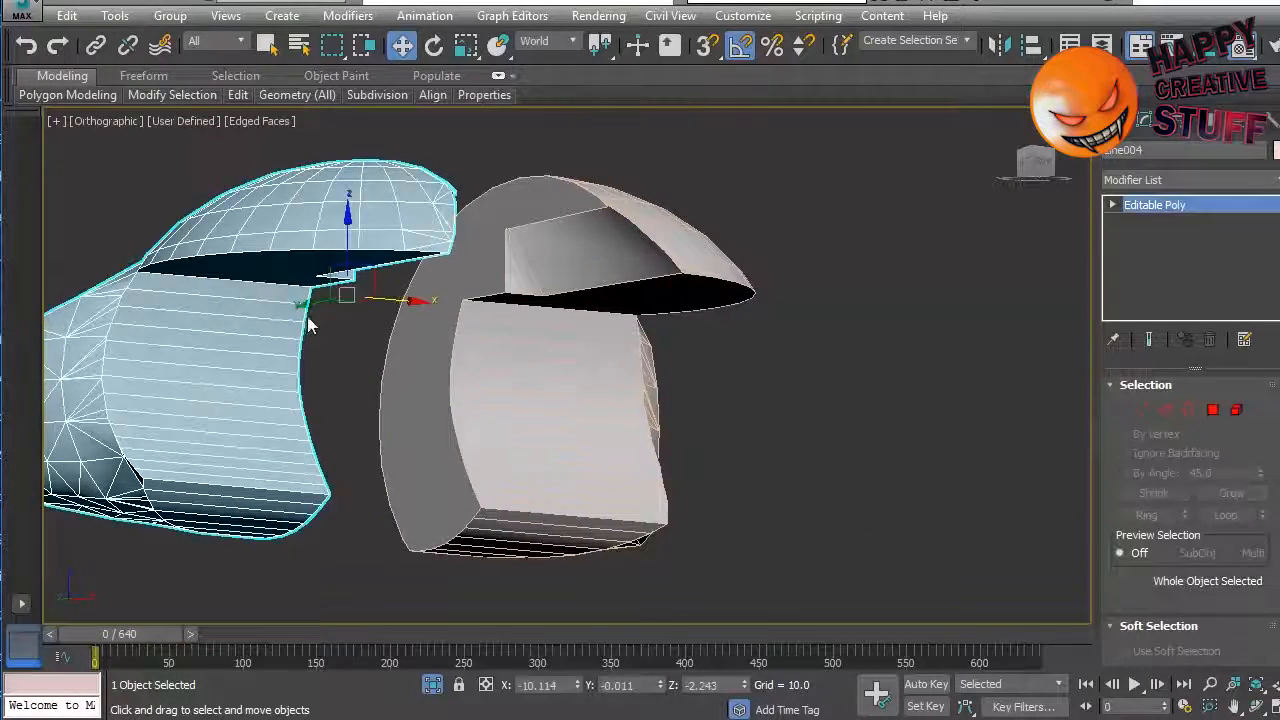
left_click(412, 352)
left_click(831, 443)
left_click(423, 351)
left_click(237, 266)
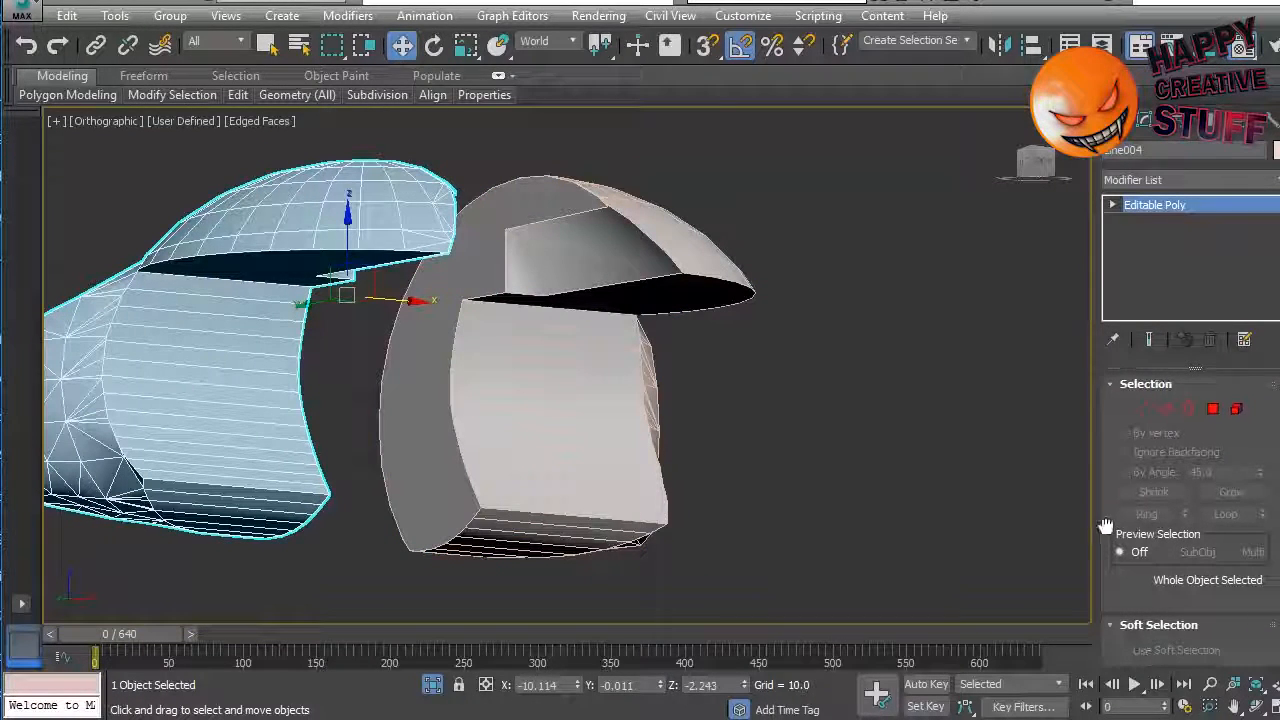
left_click_drag(1109, 529, 1108, 238)
left_click_drag(1103, 550, 1114, 706)
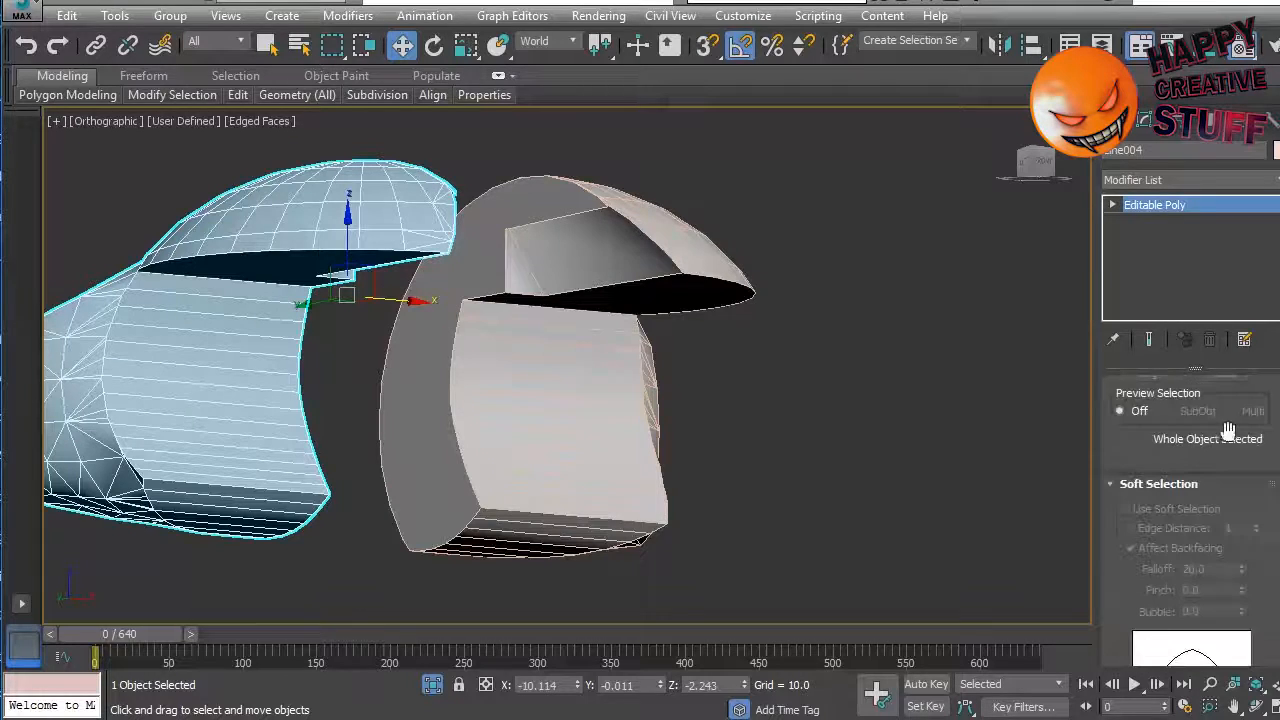
left_click_drag(1275, 415, 1272, 555)
Step: Try to attach the original hair half to the mirrored copy at Element level, and isolate the hair again
left_click(1237, 410)
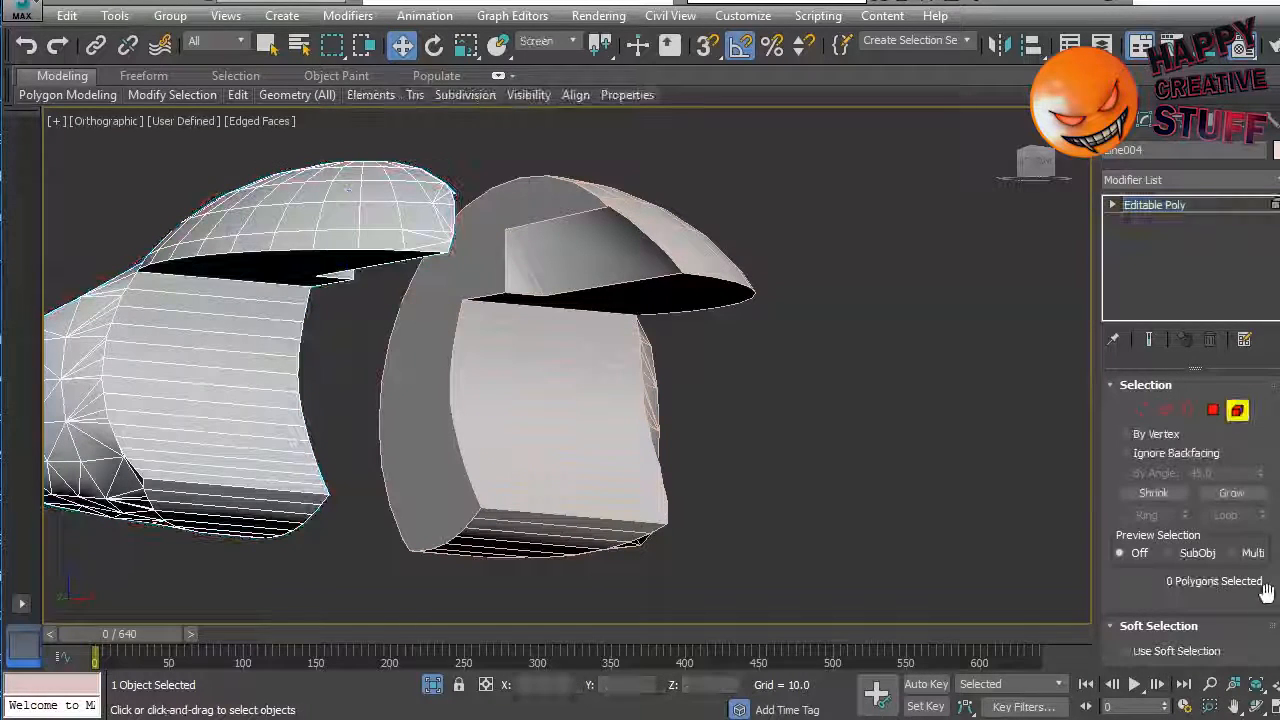
scroll(1268, 572, "down", 10)
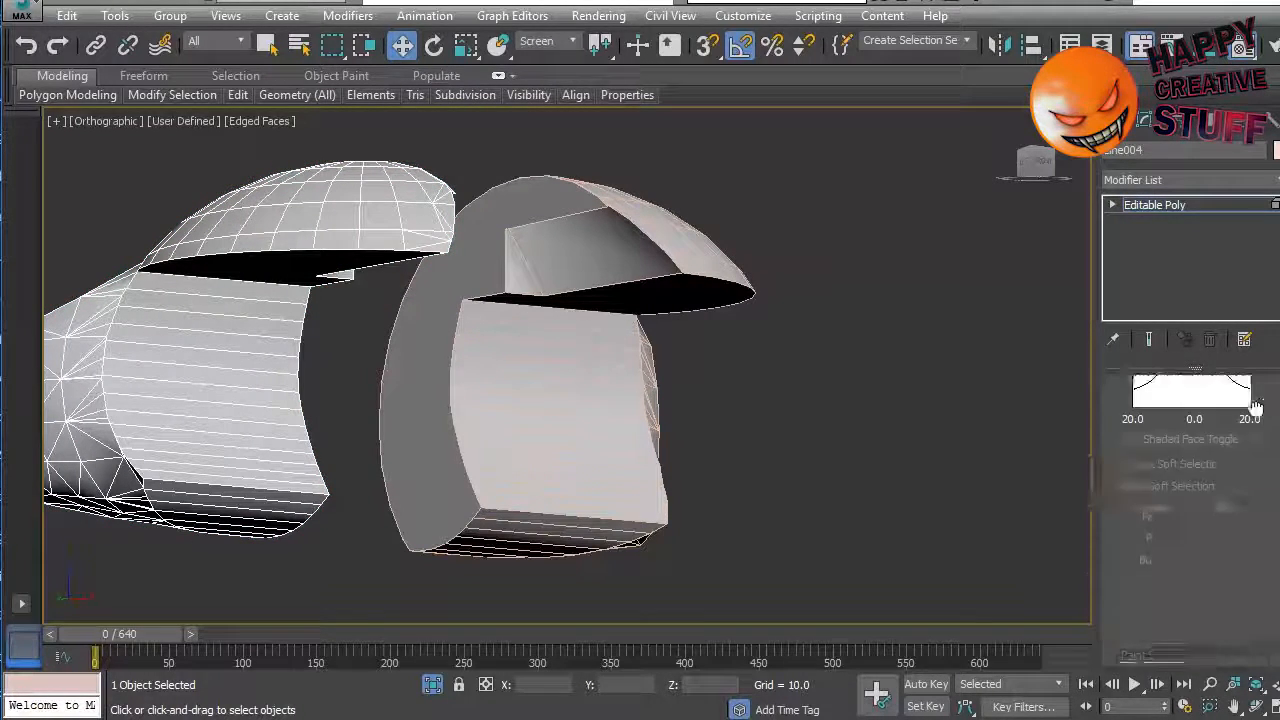
scroll(1265, 400, "down", 4)
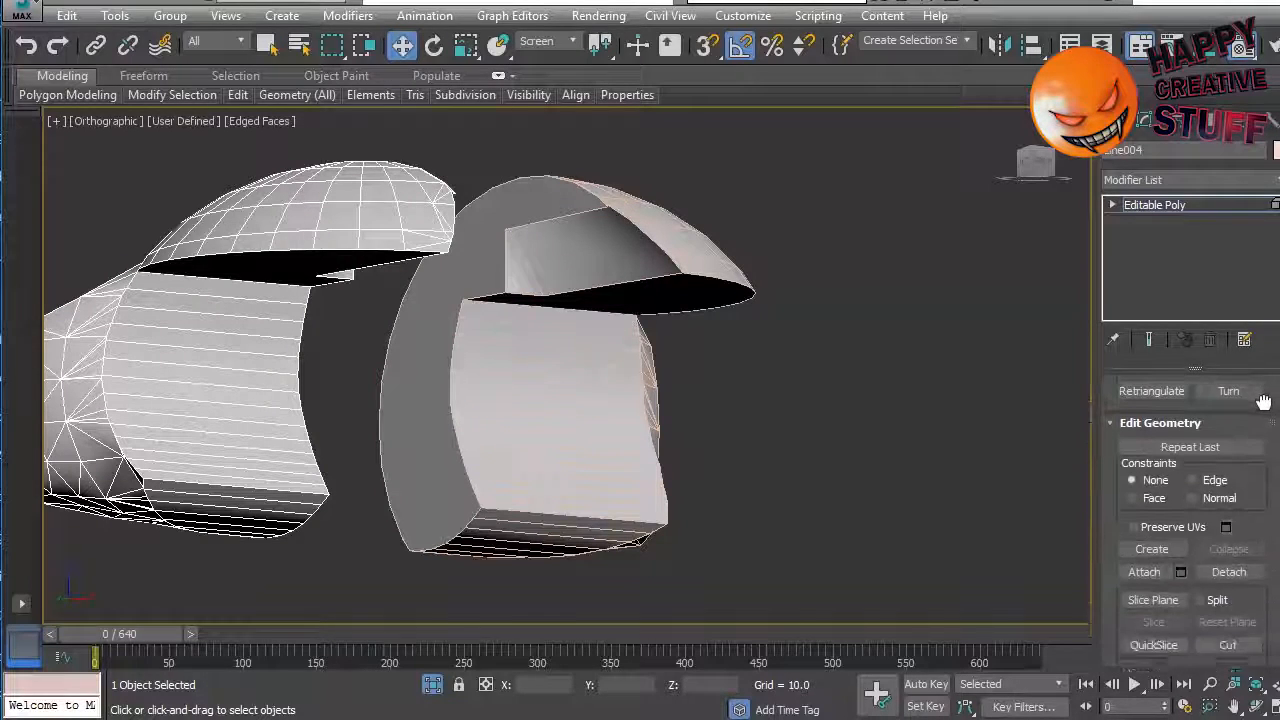
left_click(1144, 552)
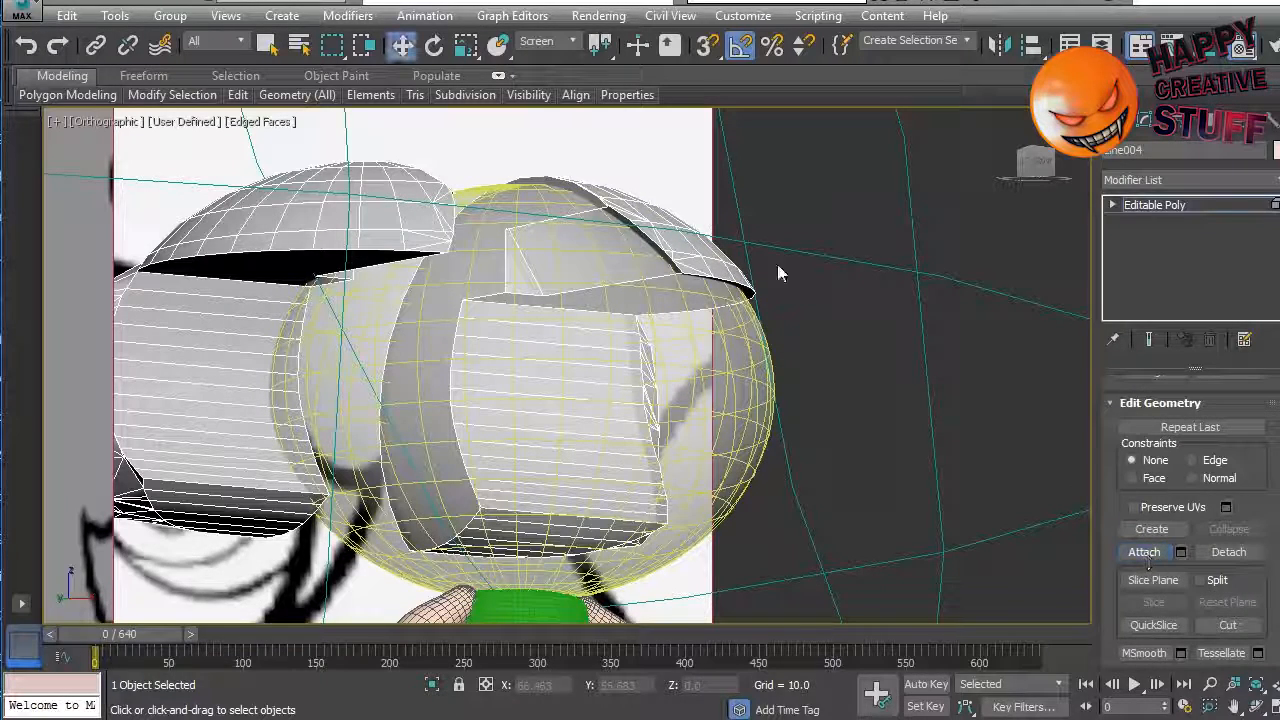
left_click(720, 261)
left_click(884, 310)
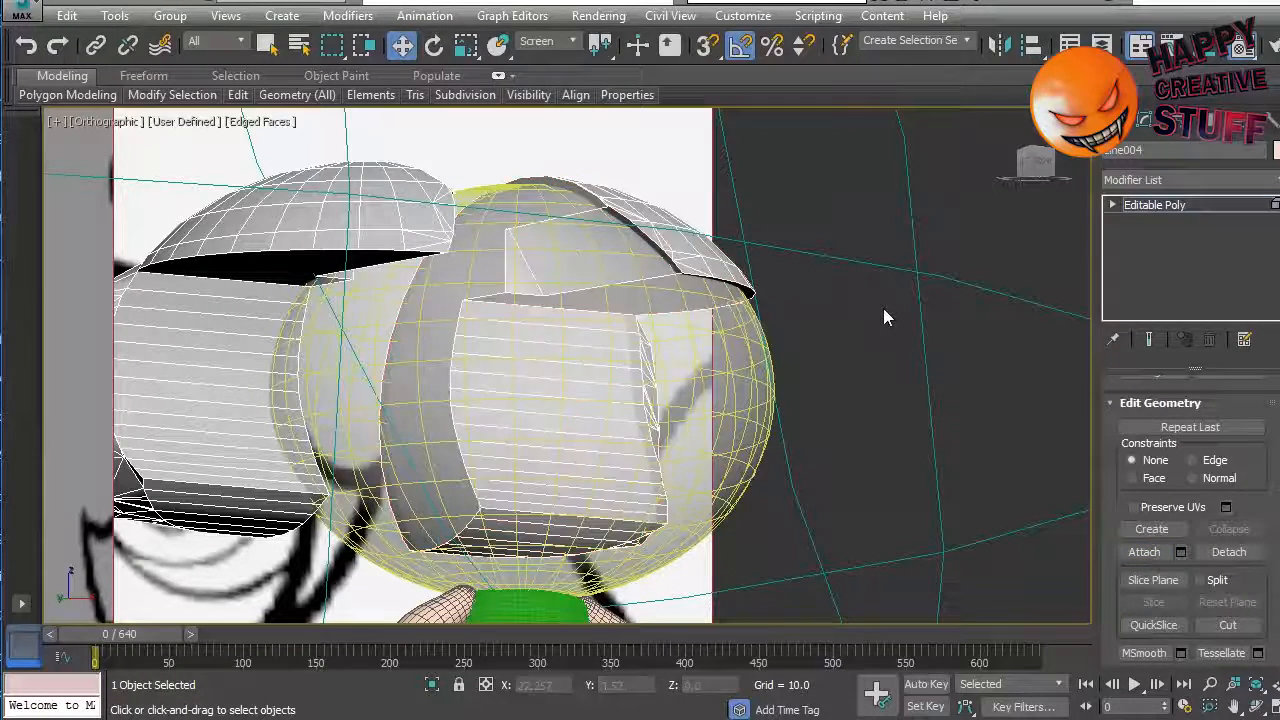
key("alt+q")
Step: Attach the original hair half to the mirrored copy as one Editable Poly, and return to whole-object level
left_click(250, 350)
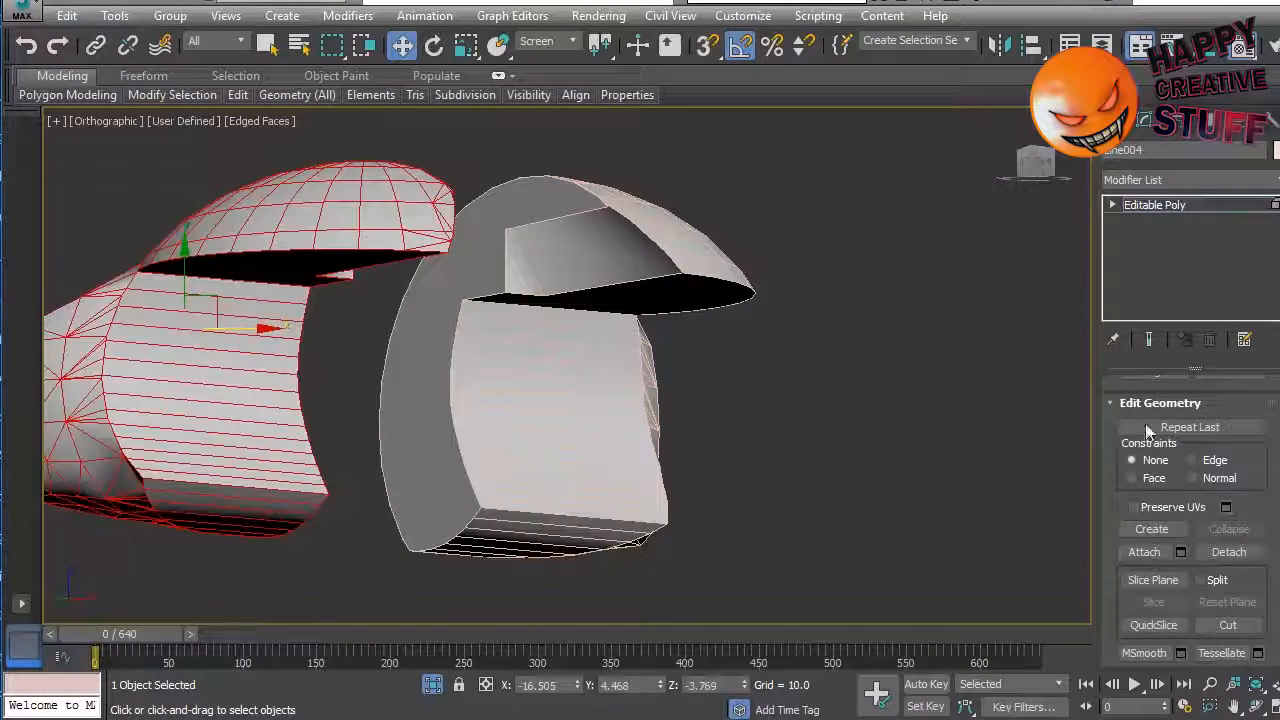
scroll(1271, 432, "up", 5)
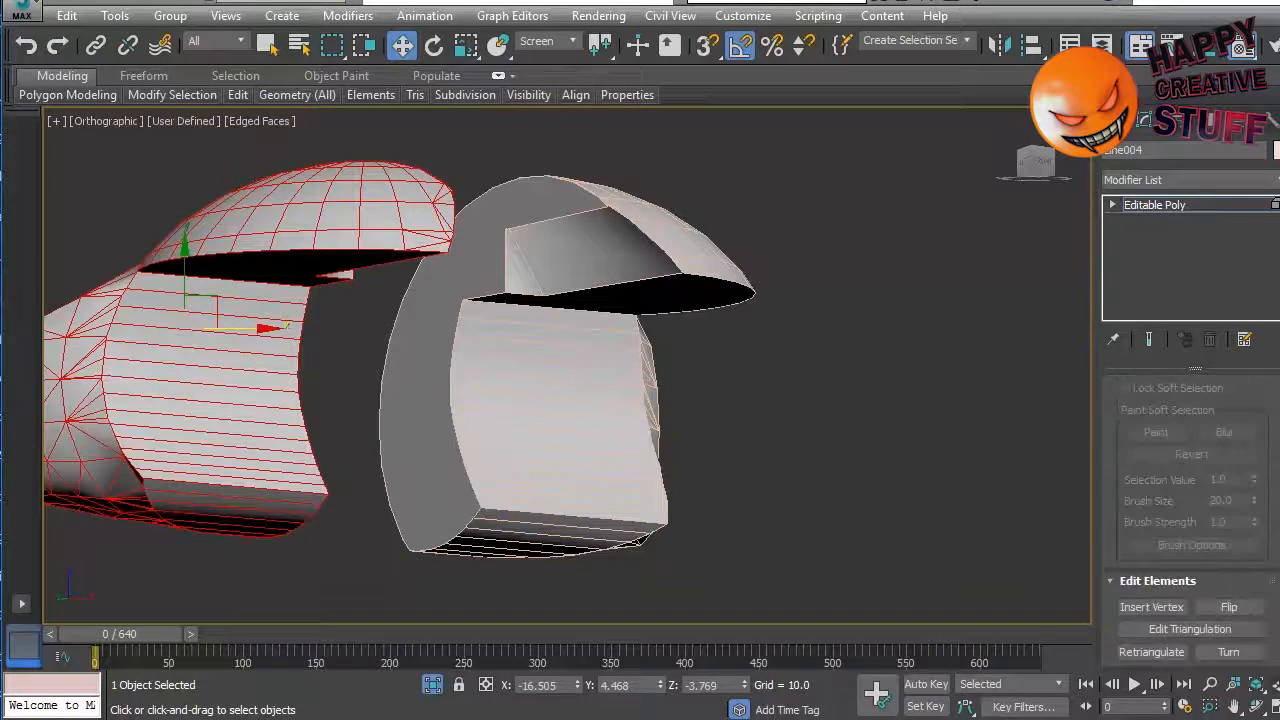
scroll(1240, 425, "up", 5)
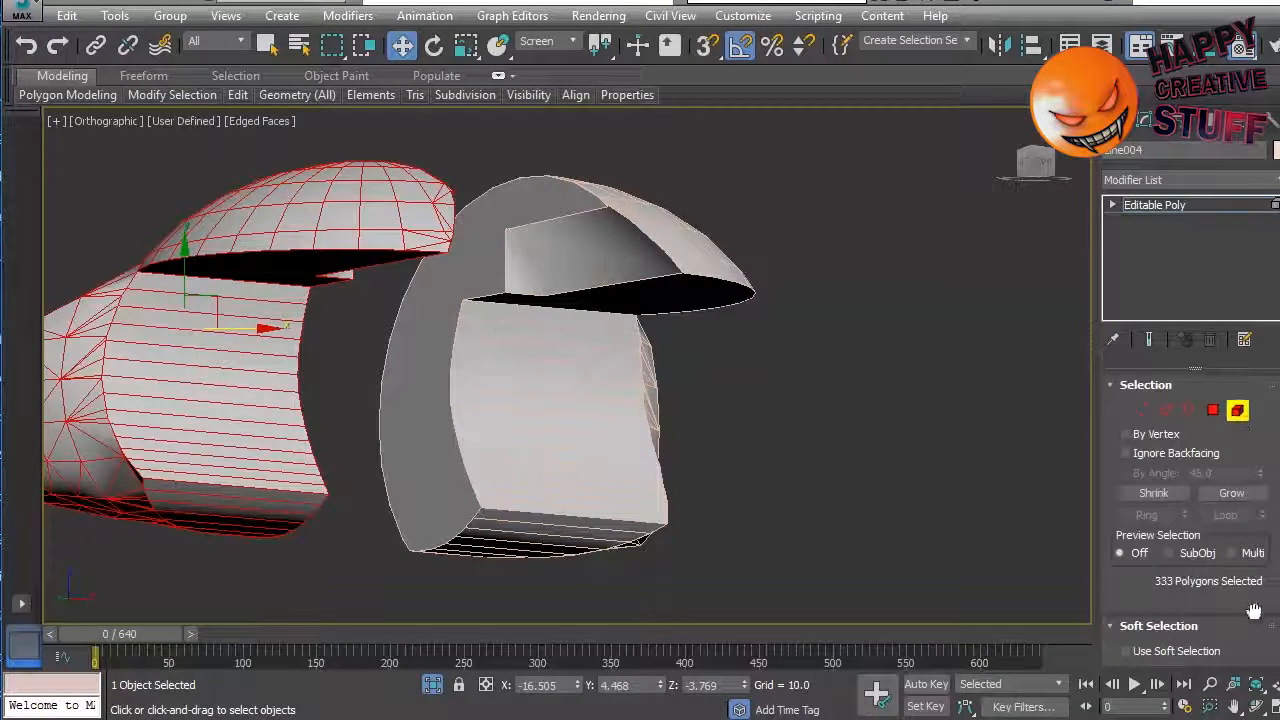
left_click_drag(1254, 608, 1257, 275)
scroll(1252, 550, "down", 5)
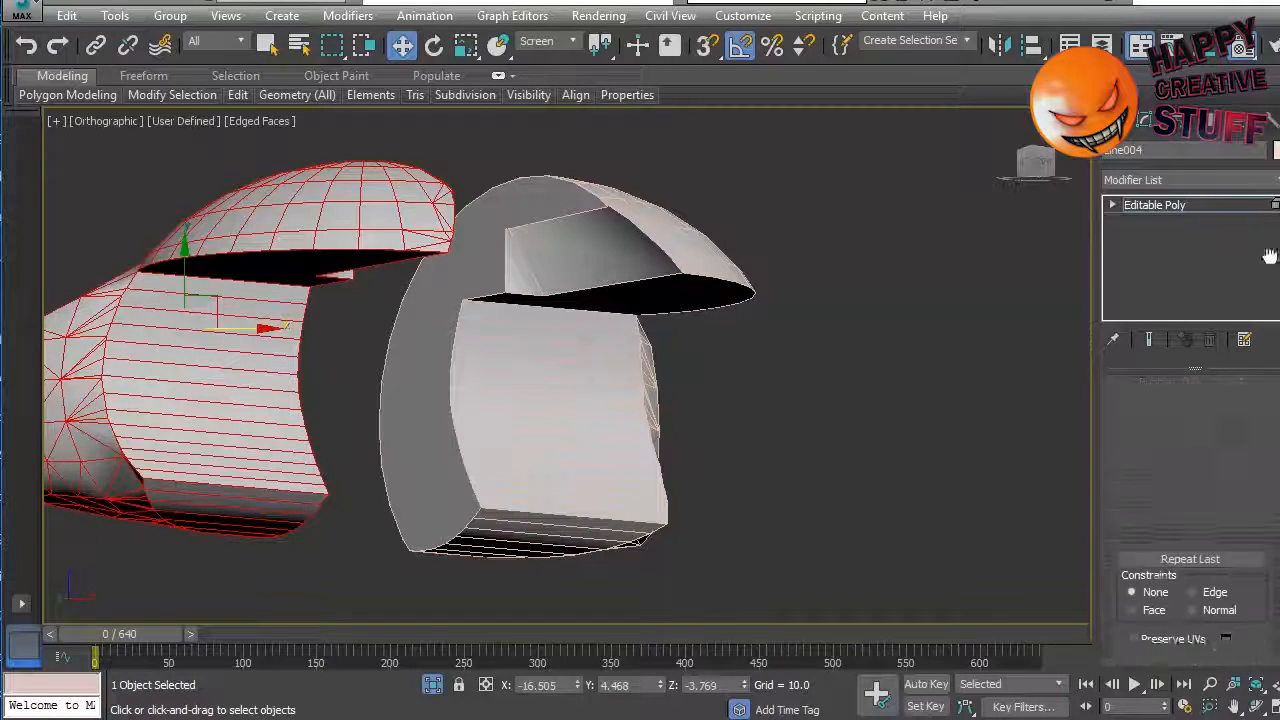
left_click_drag(1257, 543, 1260, 368)
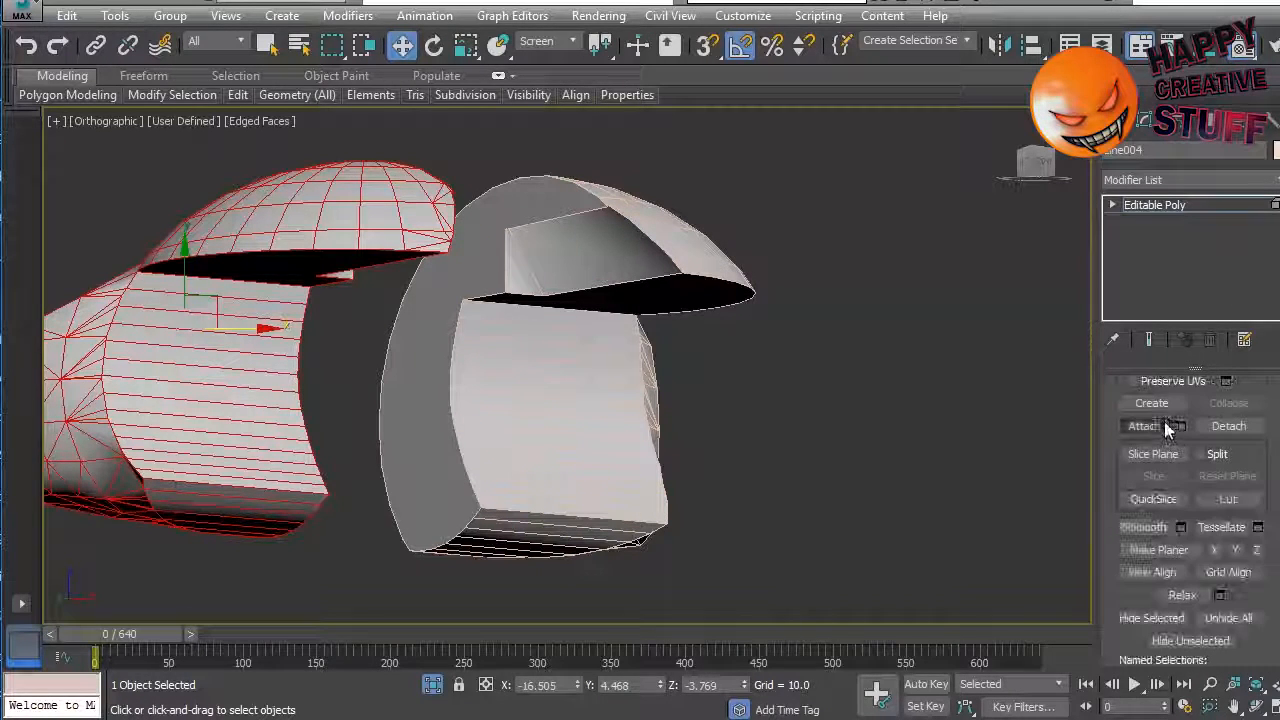
left_click(1144, 426)
left_click(748, 286)
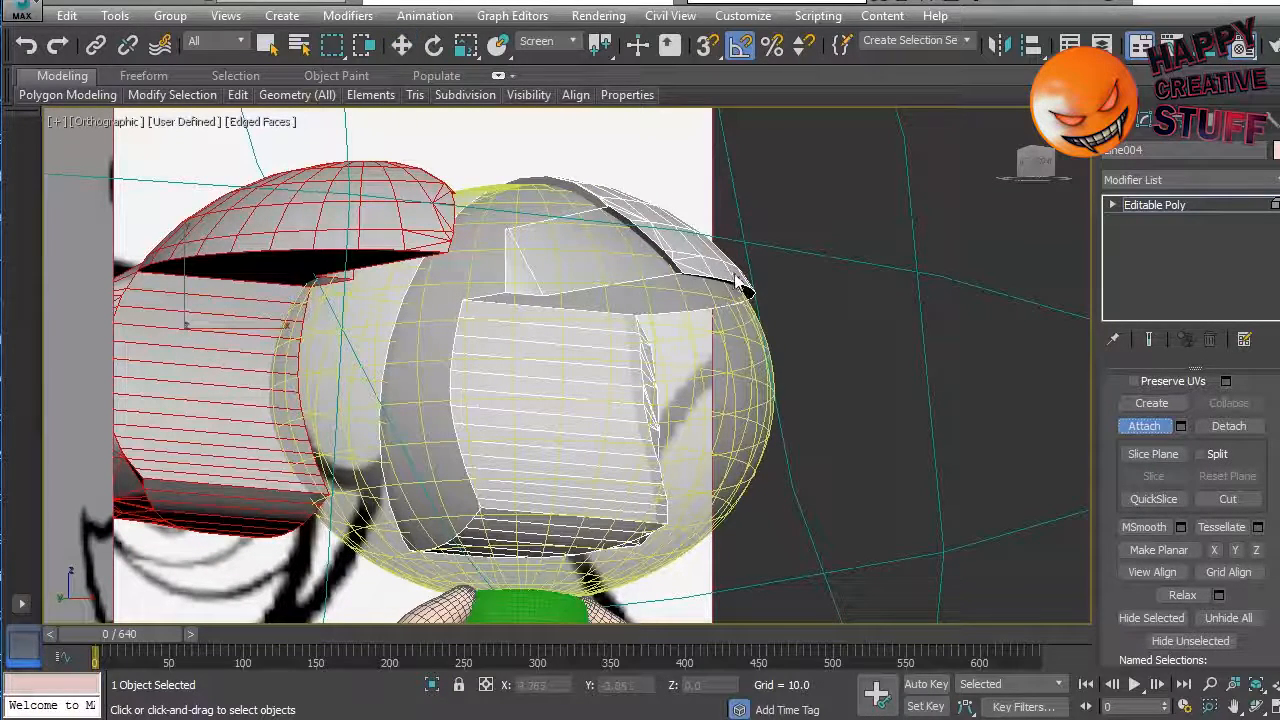
left_click(1166, 427)
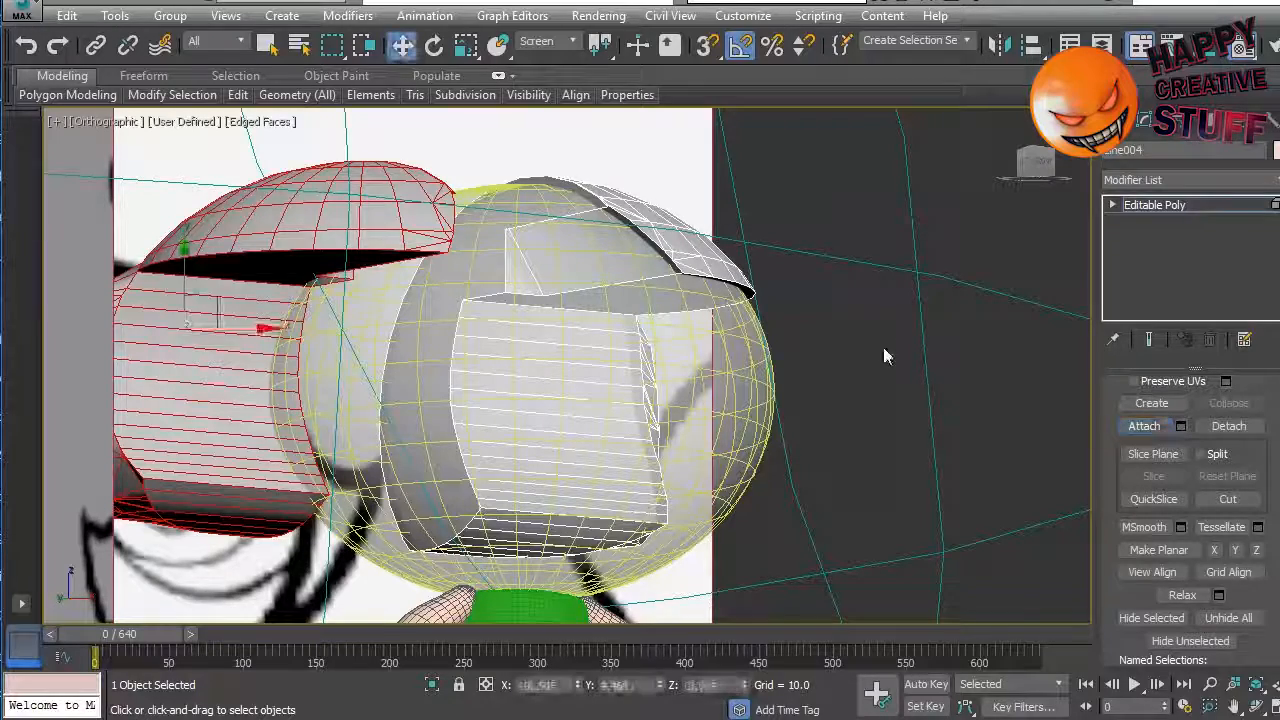
left_click(883, 347)
key("5")
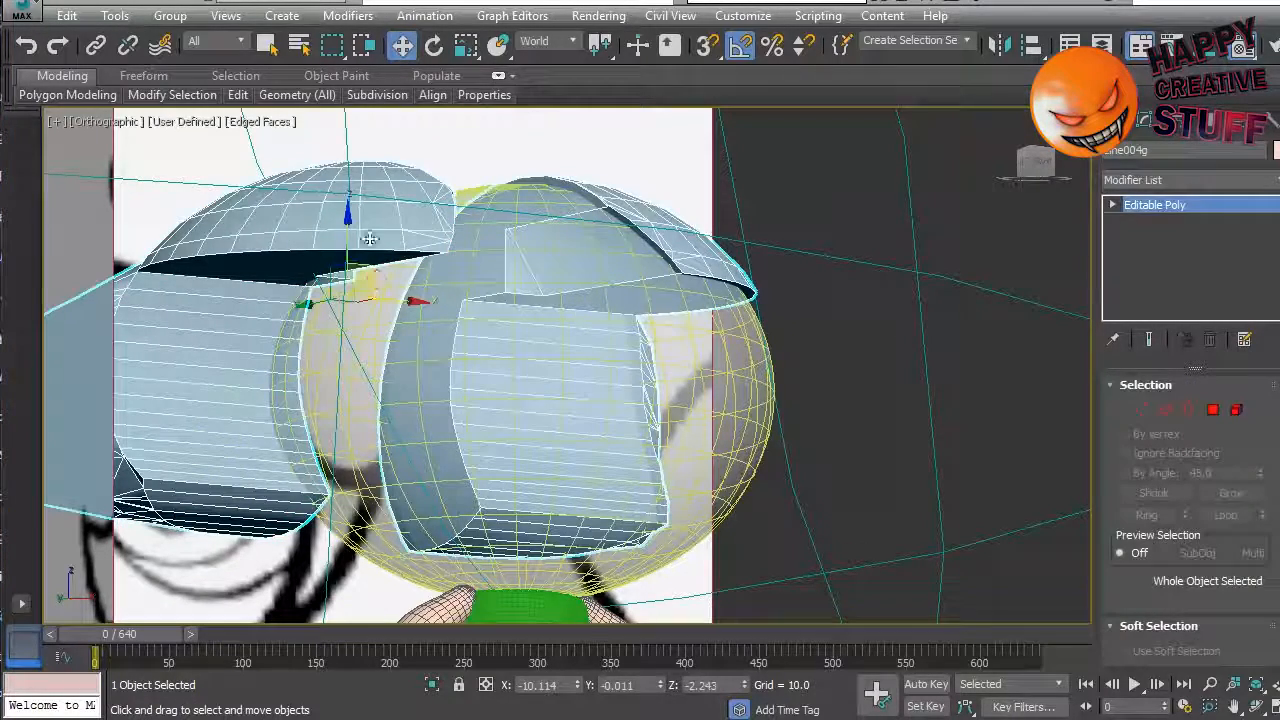
Step: Isolate the combined hair object from the rest of the character, keeping it selected
right_click(362, 220)
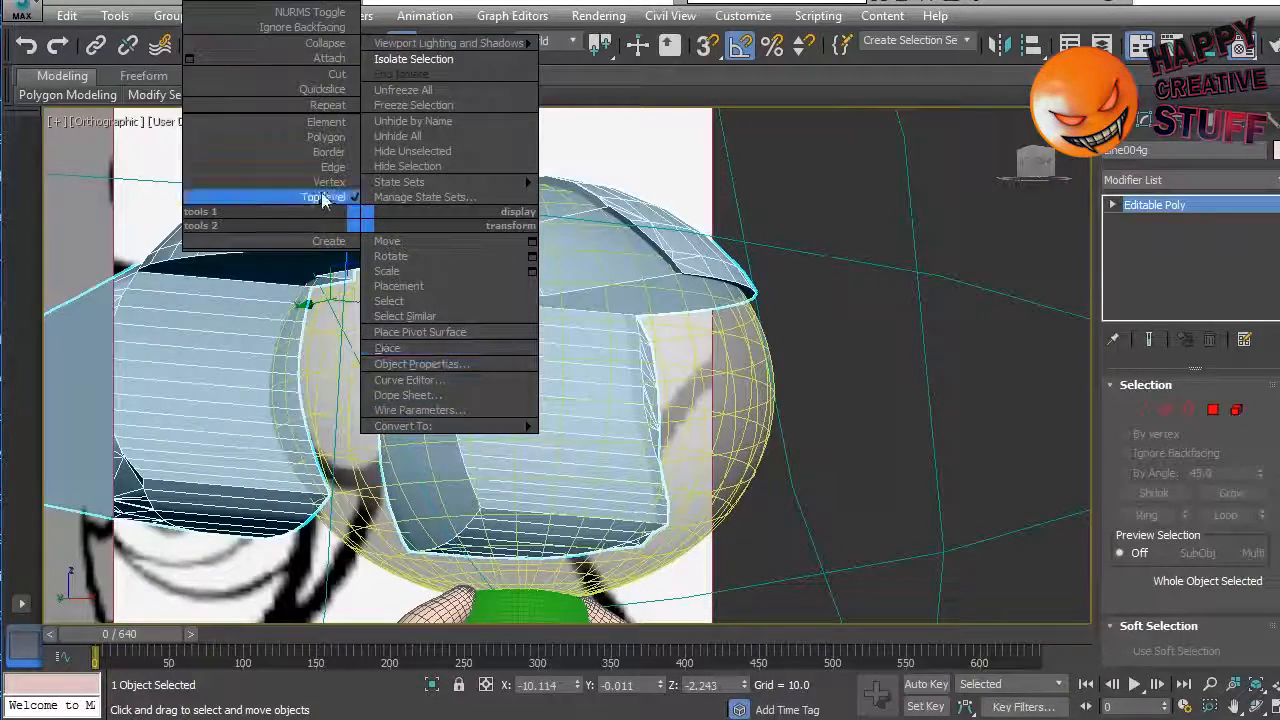
left_click(408, 59)
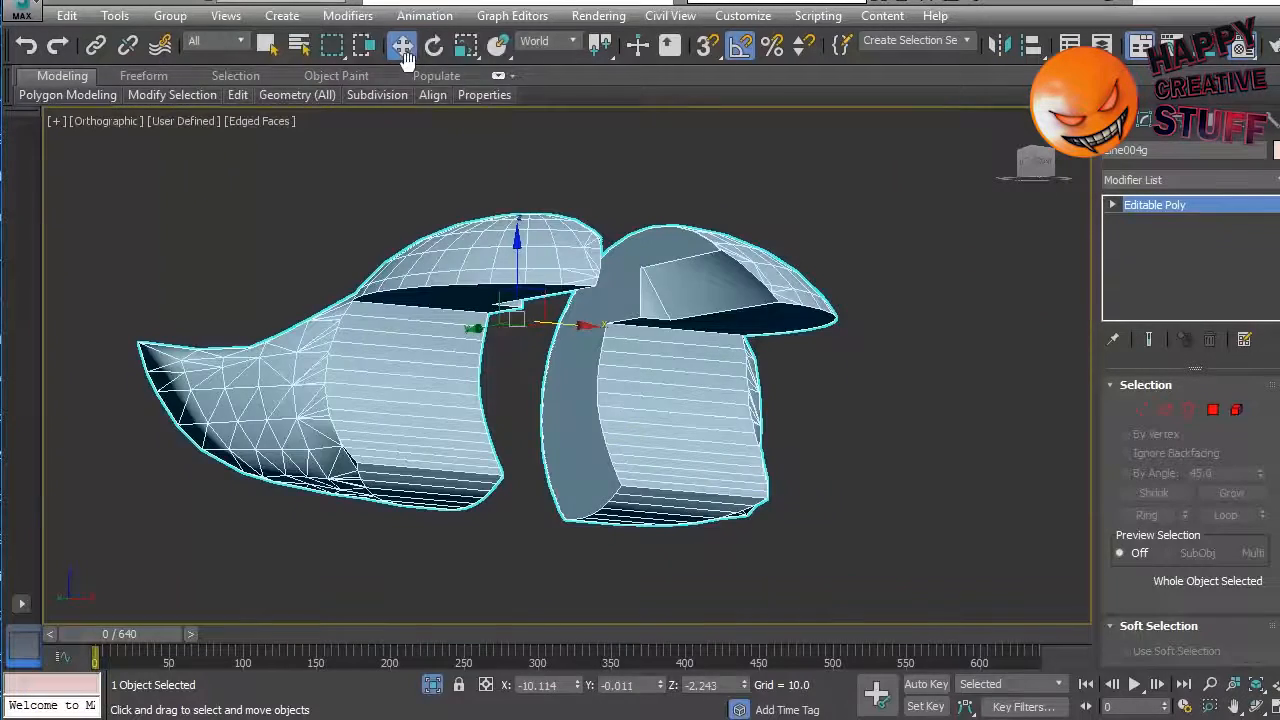
left_click(920, 405)
left_click(654, 399)
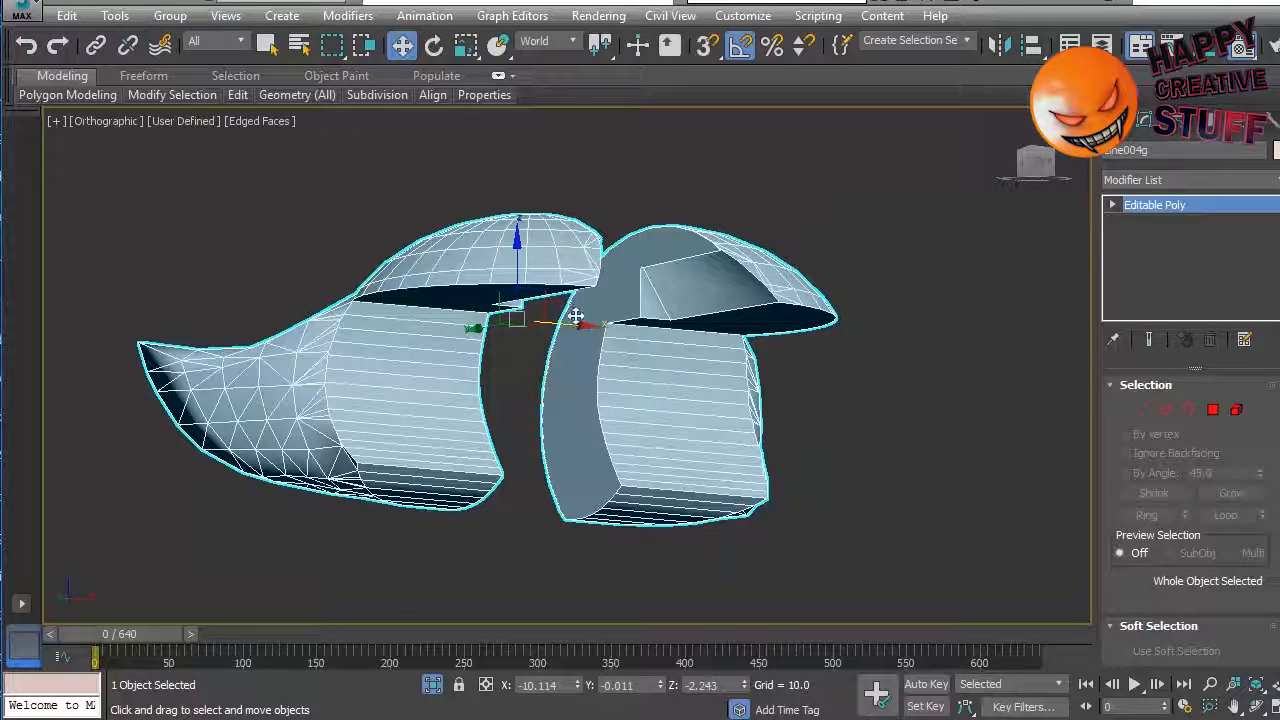
Step: Delete the flat cap polygon on the cut side of the other hair half
mouse_move(839, 349)
middle_mouse_down("alt")
mouse_move(745, 362)
mouse_move(855, 352)
middle_mouse_up("alt")
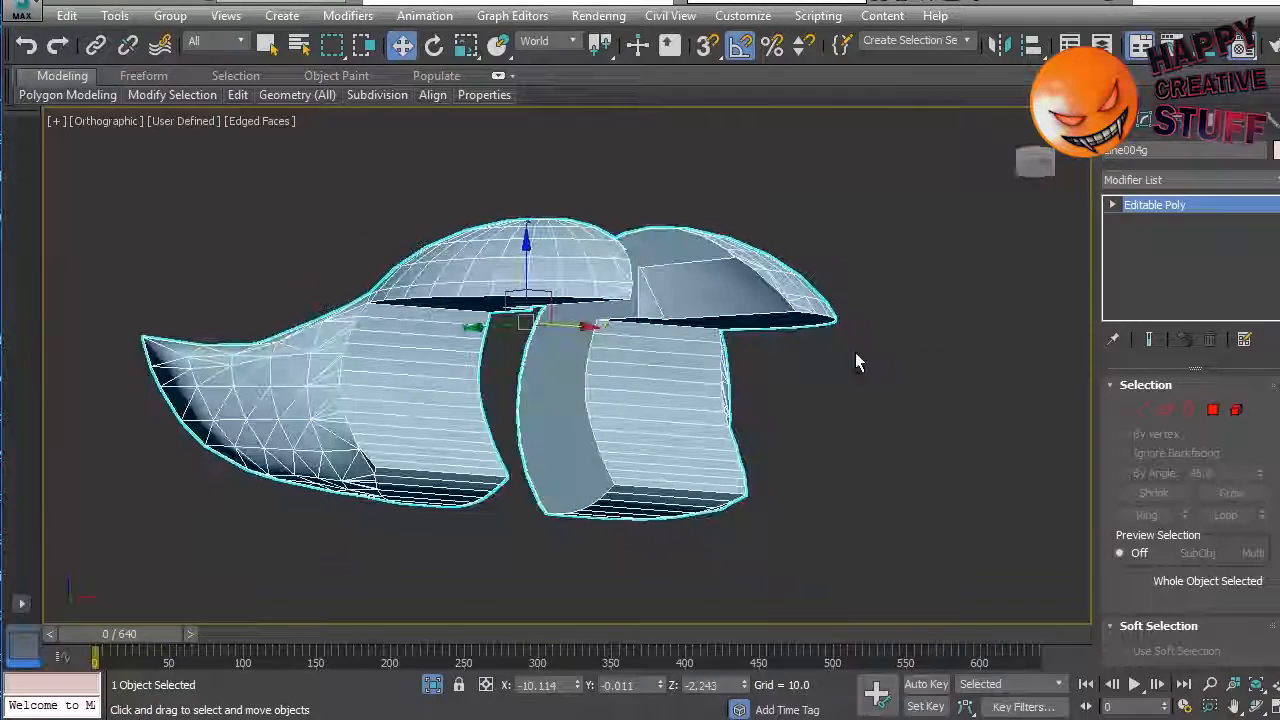
left_click(1213, 409)
left_click(563, 411)
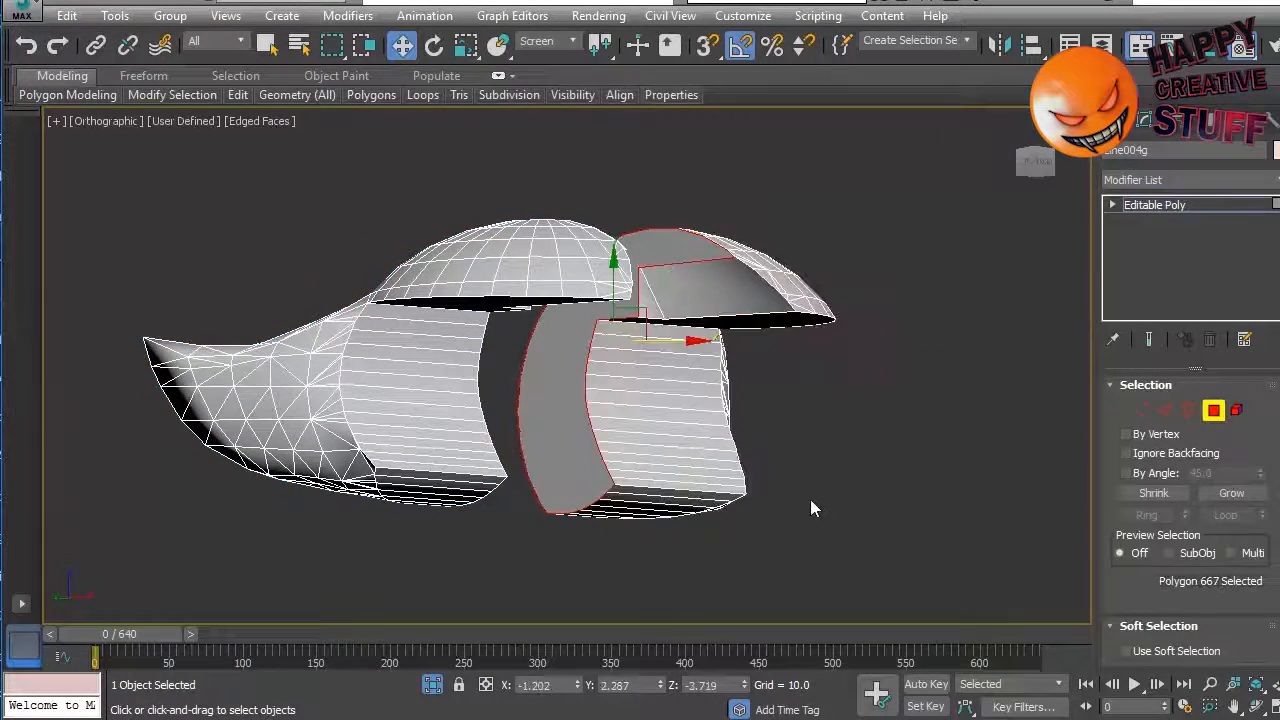
key("Delete")
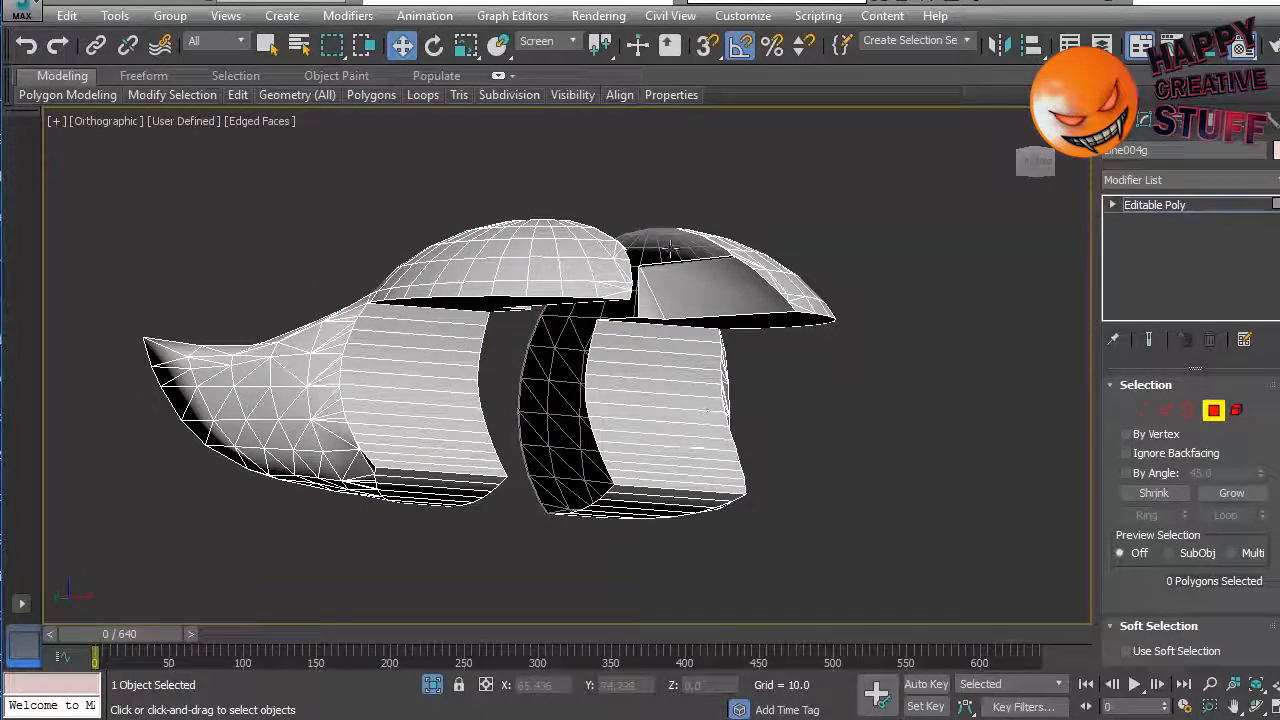
middle_click_drag(697, 409, 725, 430, "alt")
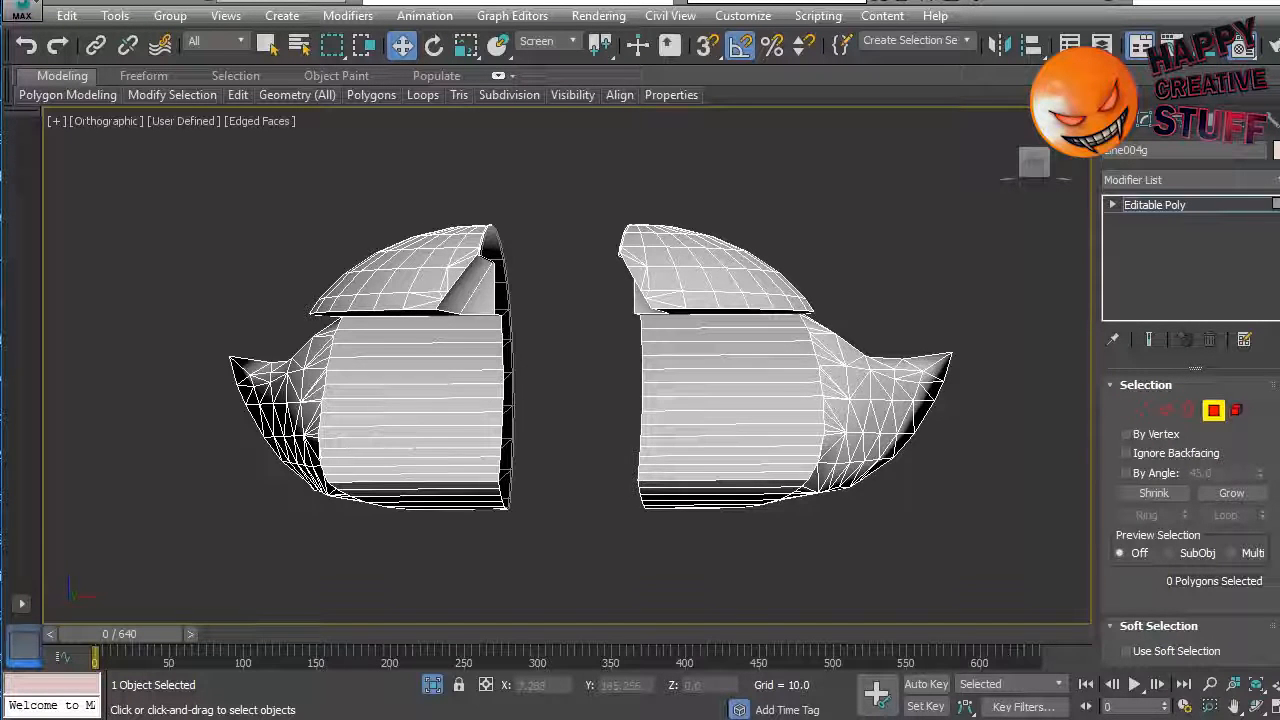
key("3")
key("ctrl+a")
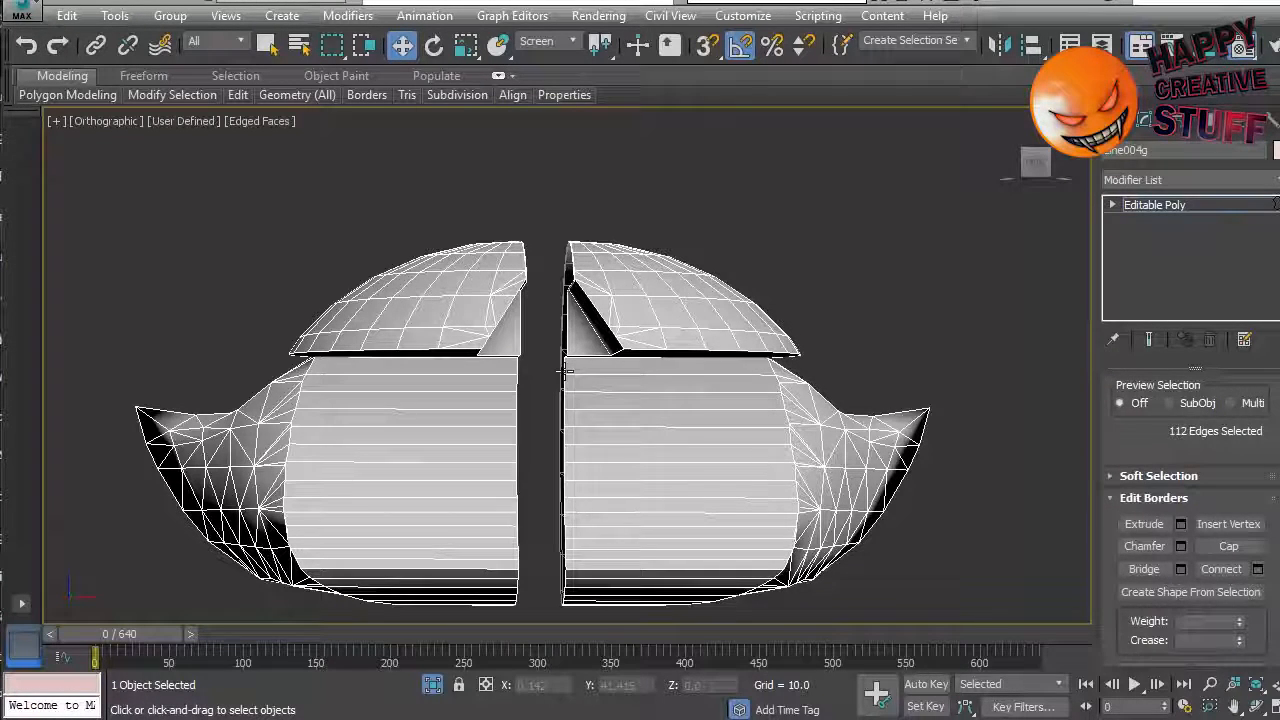
middle_click_drag(589, 449, 680, 460, "alt")
middle_click_drag(562, 423, 697, 460, "alt")
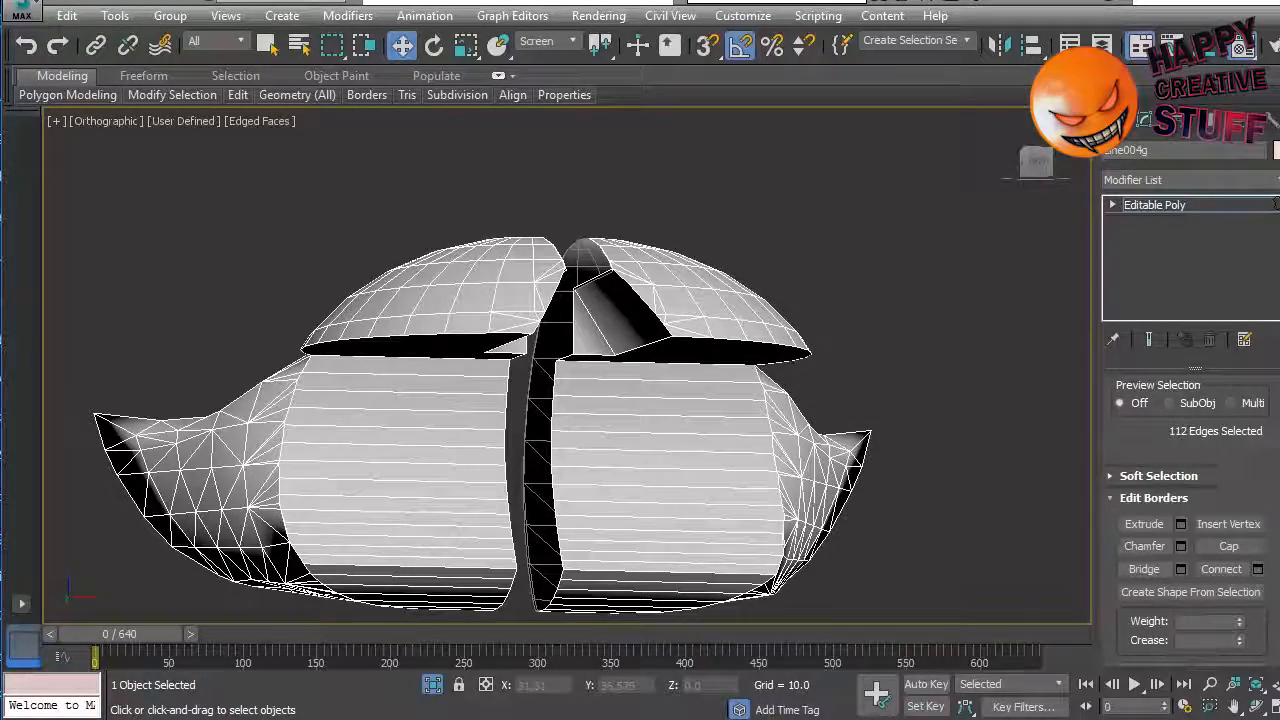
Step: Select the open borders on the cut sides of both hair halves and bridge them
scroll(1250, 475, "up", 3)
left_click(1165, 410)
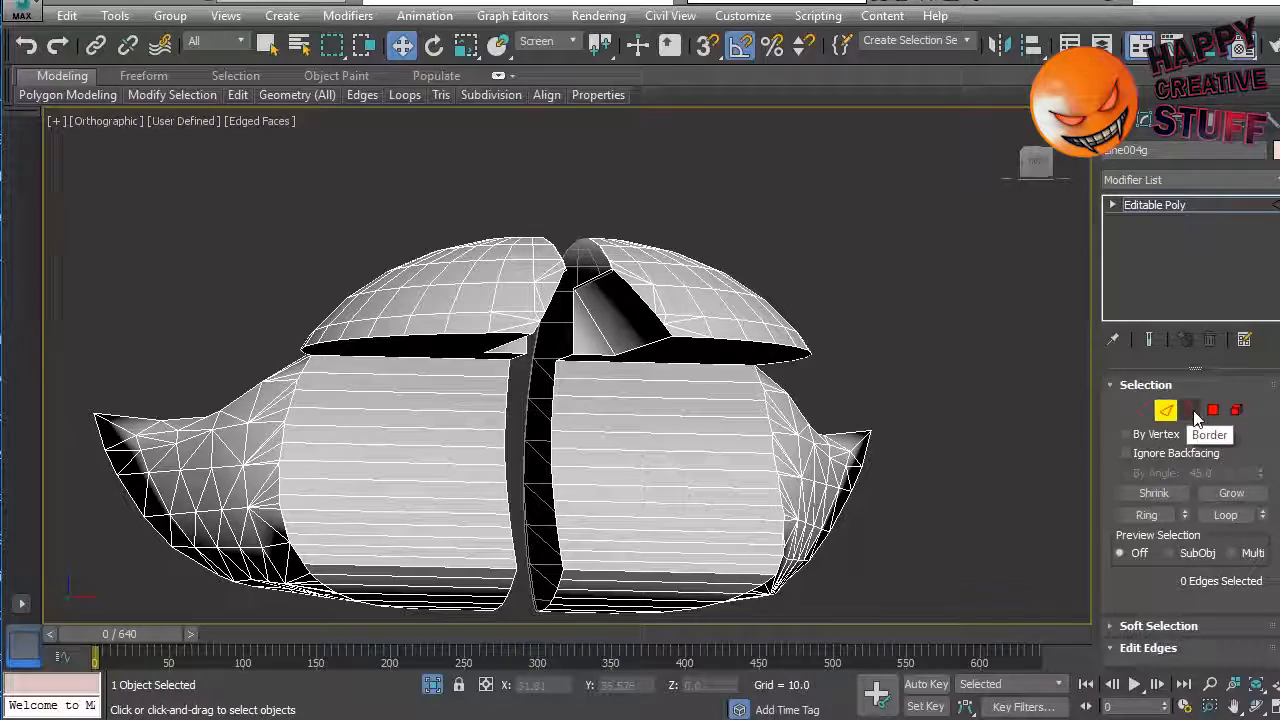
left_click(1190, 411)
left_click(548, 422)
middle_click_drag(686, 452, 634, 457, "alt")
left_click(537, 441, "ctrl")
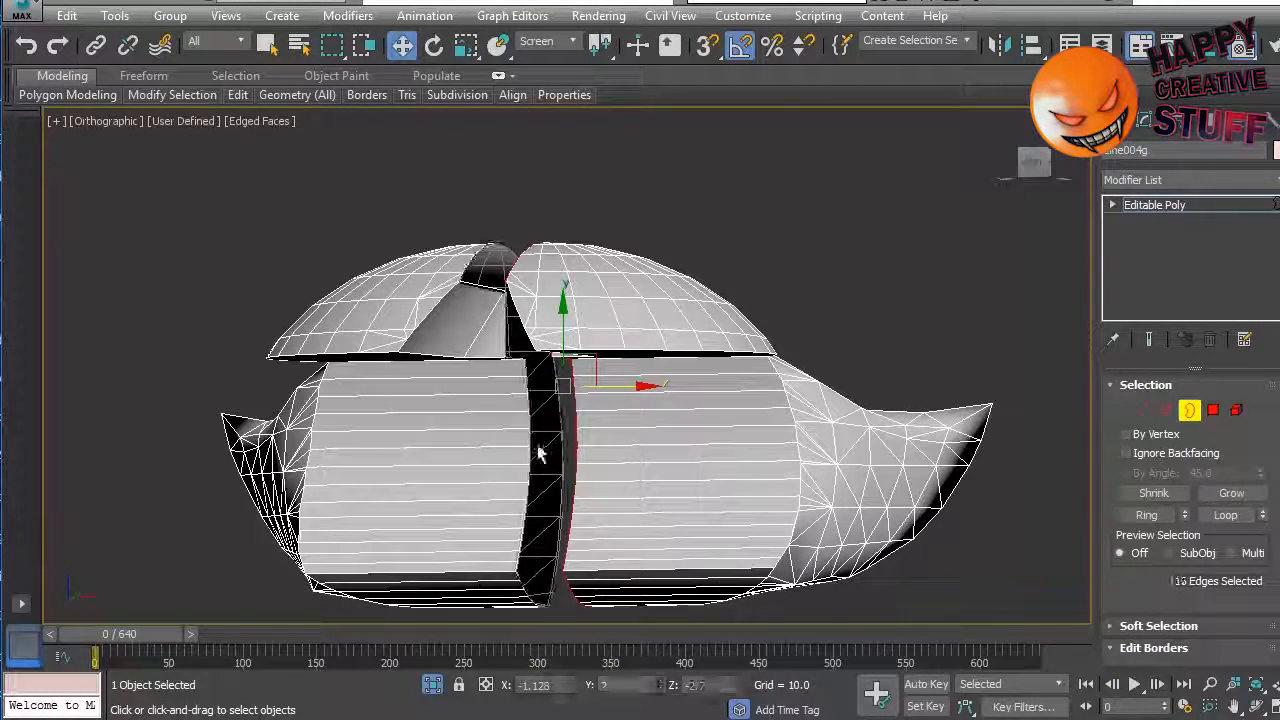
middle_click_drag(666, 457, 713, 473, "alt")
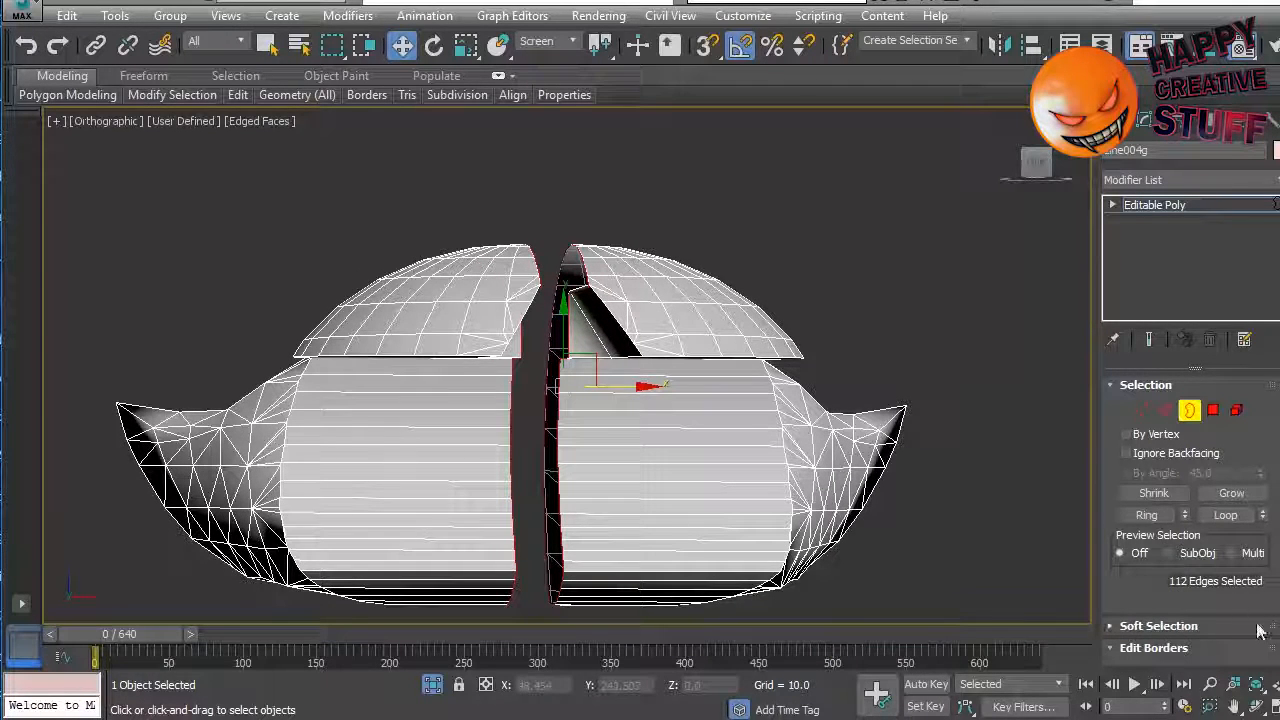
left_click_drag(1270, 598, 1274, 108)
left_click_drag(1257, 600, 1240, 476)
scroll(1236, 478, "down", 5)
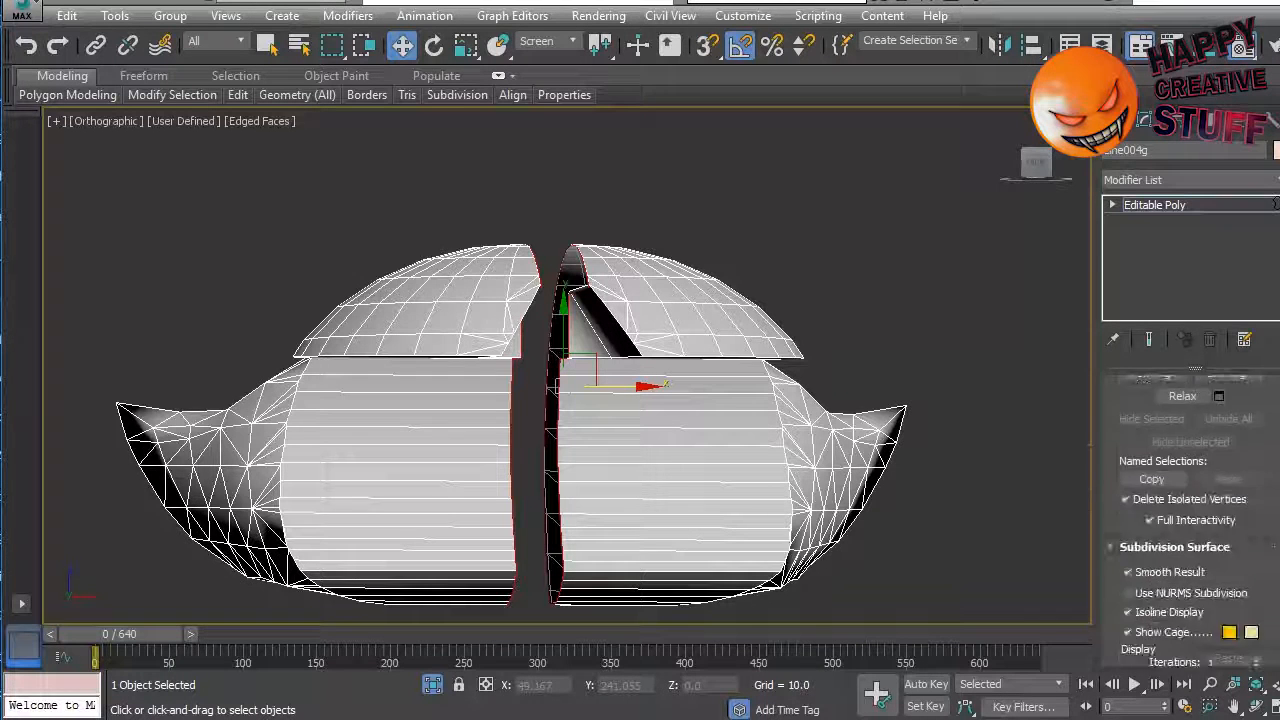
scroll(1200, 470, "up", 8)
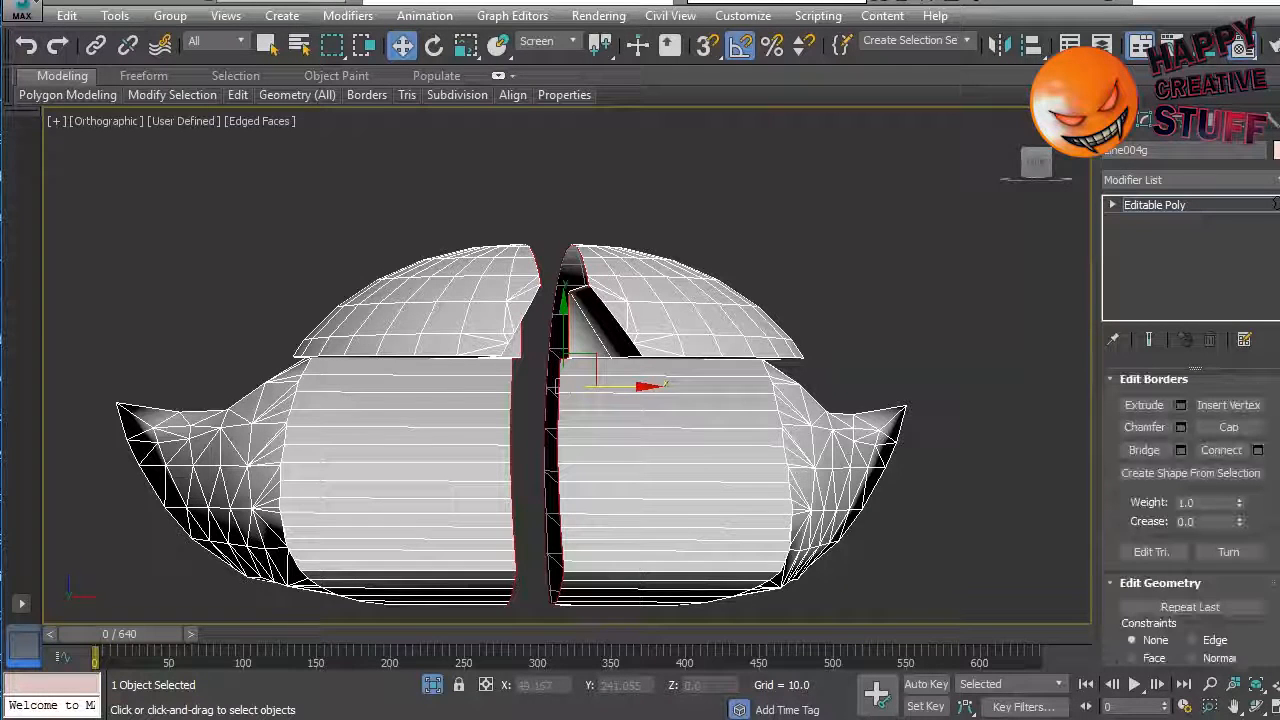
left_click(1148, 451)
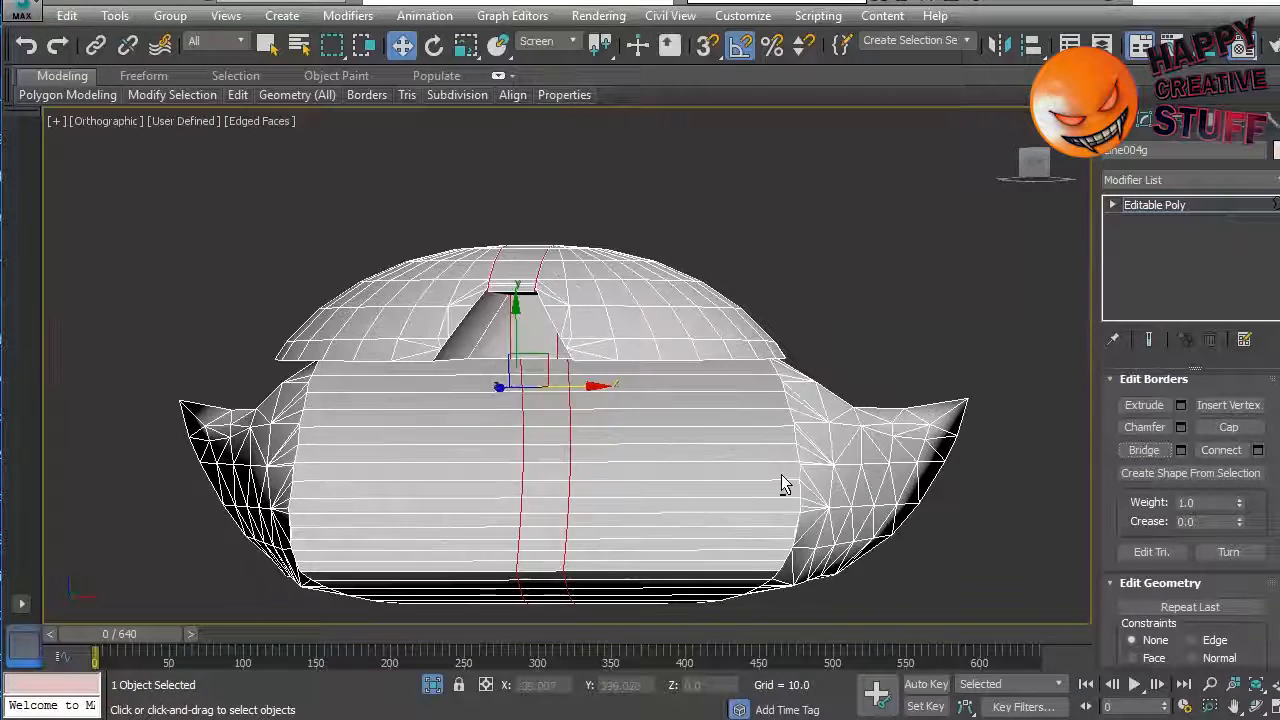
Step: In the front view, move all vertices of the left hair half along X toward the right half to close the bridged gap
key("f")
middle_click_drag(715, 388, 680, 449)
scroll(1146, 450, "up", 5)
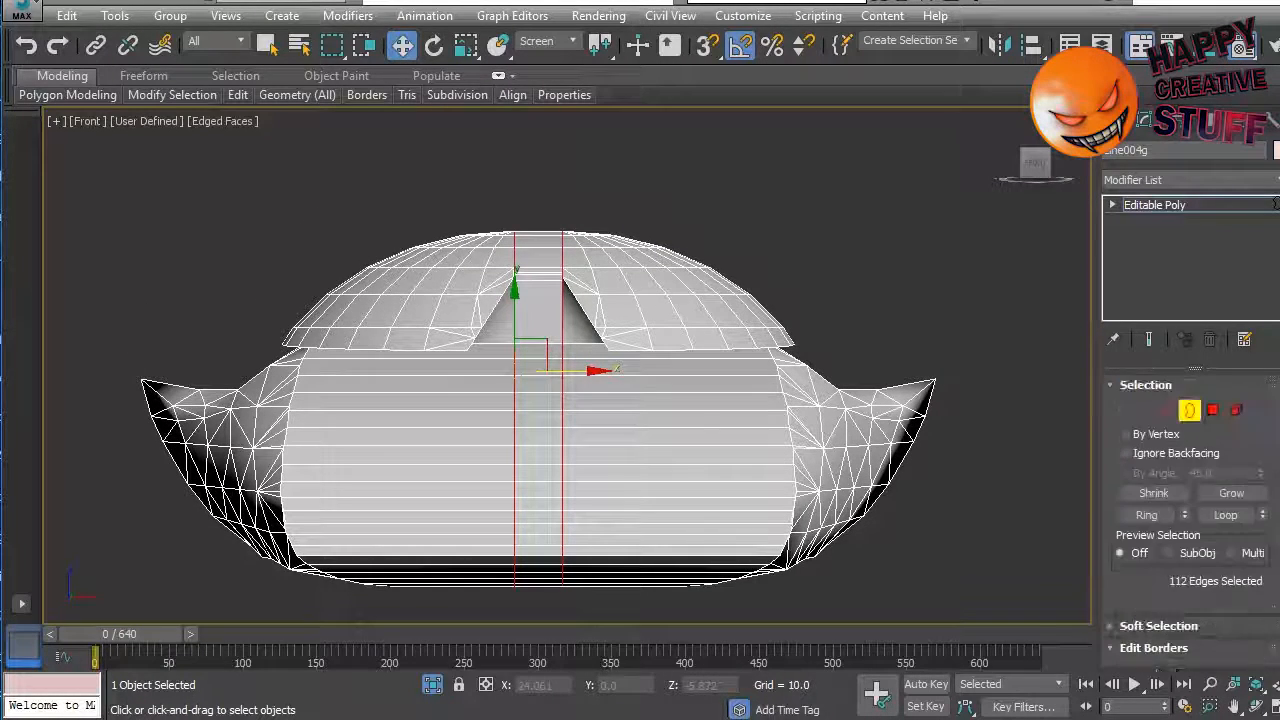
left_click(1140, 410)
left_click_drag(81, 160, 526, 615)
left_click_drag(453, 387, 473, 388)
scroll(503, 404, "up", 4)
left_click_drag(306, 360, 406, 383)
scroll(700, 443, "down", 5)
scroll(700, 443, "up", 4)
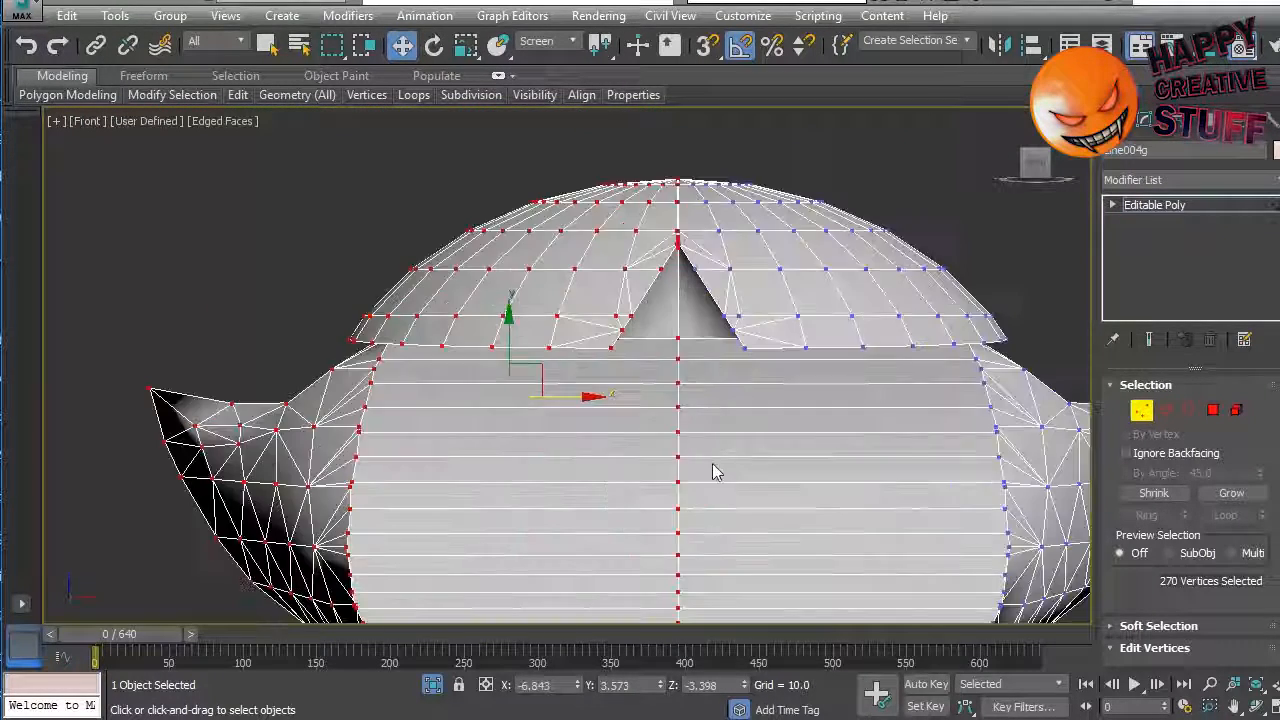
Step: Select all vertices of the hair and open the Weld settings with the threshold at 0.0
scroll(700, 443, "down", 4)
left_click(960, 516)
key("ctrl+a")
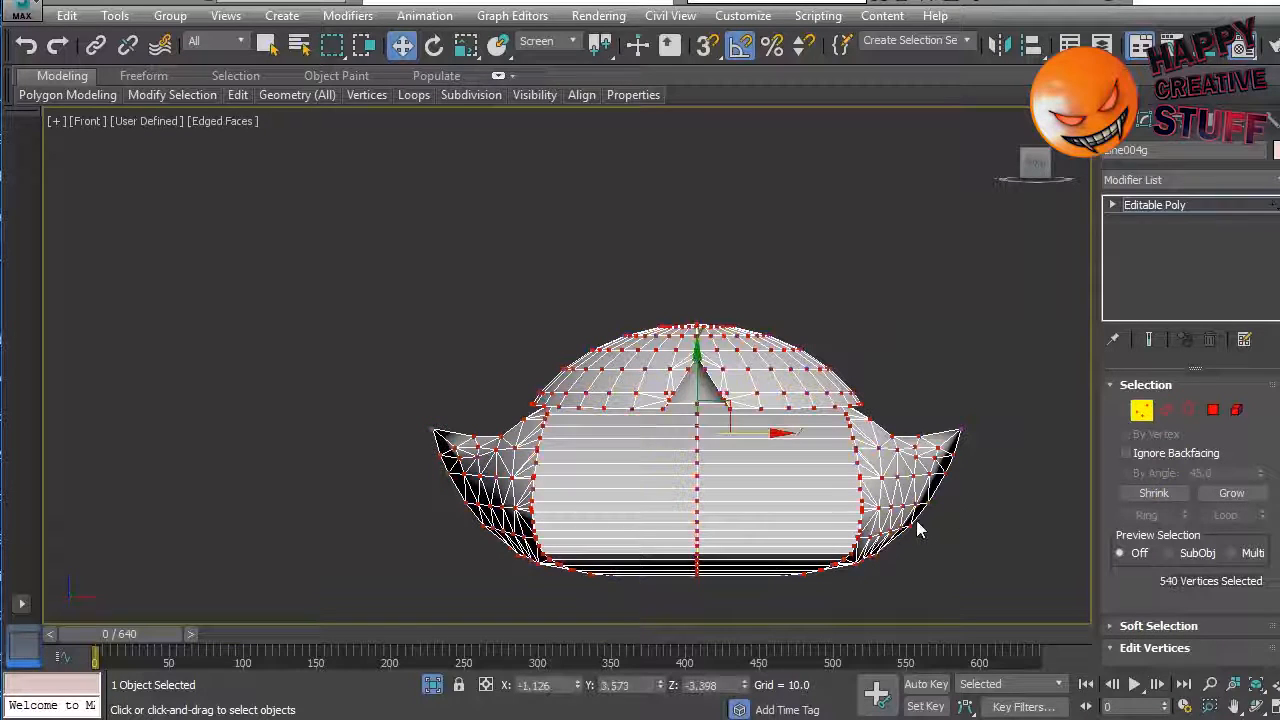
scroll(1249, 551, "down", 2)
scroll(1268, 570, "down", 3)
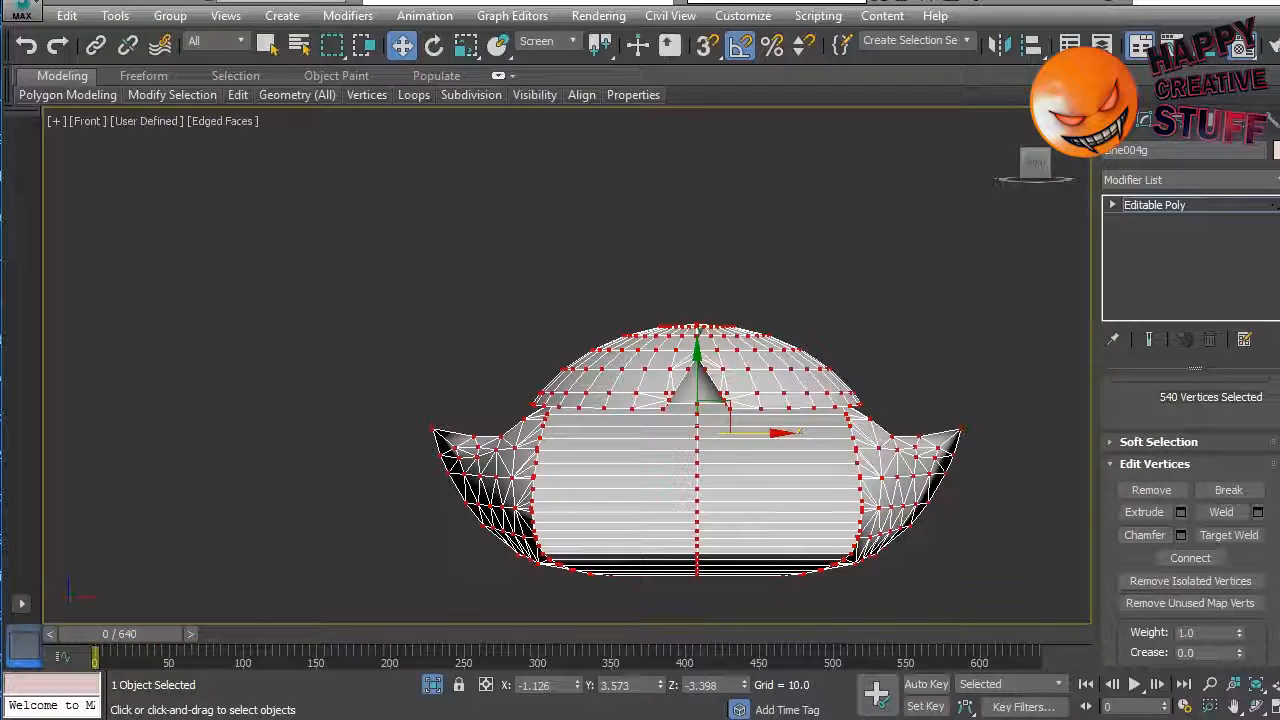
left_click(1257, 512)
left_click_drag(605, 333, 953, 365)
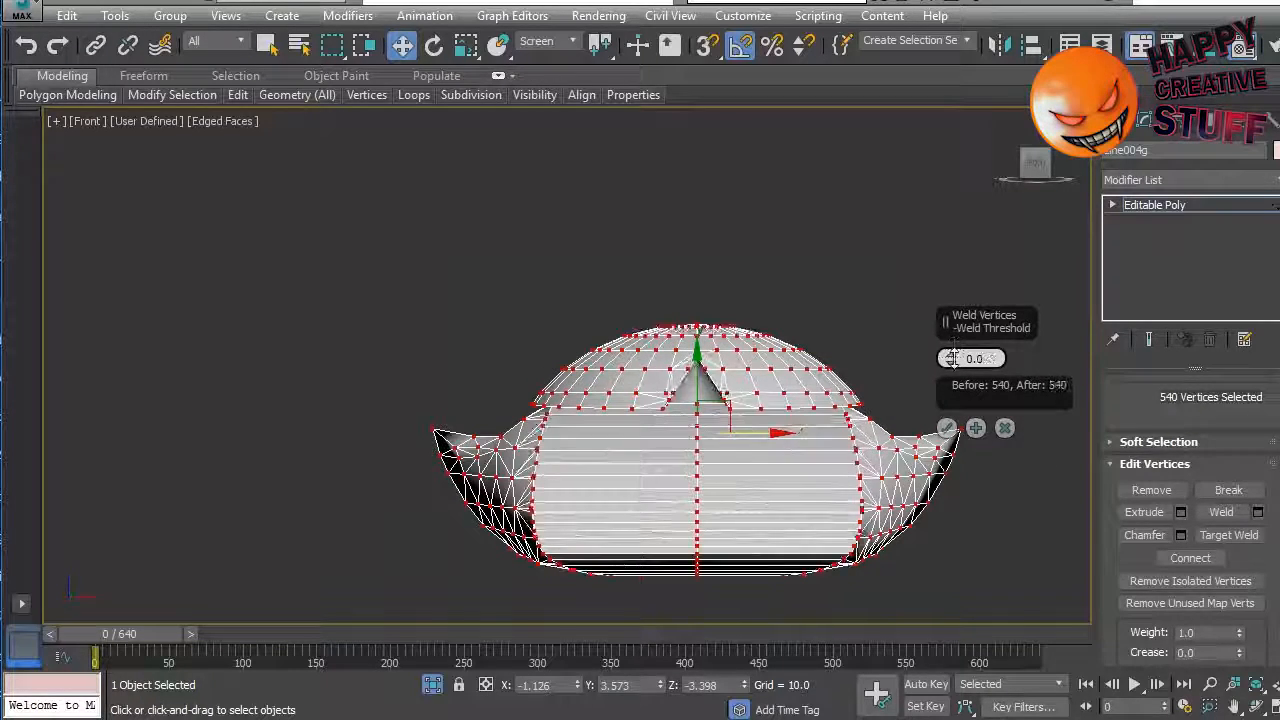
Step: Try a weld threshold of 0.01 and check the vertices along the centre seam up close
scroll(809, 371, "up", 10)
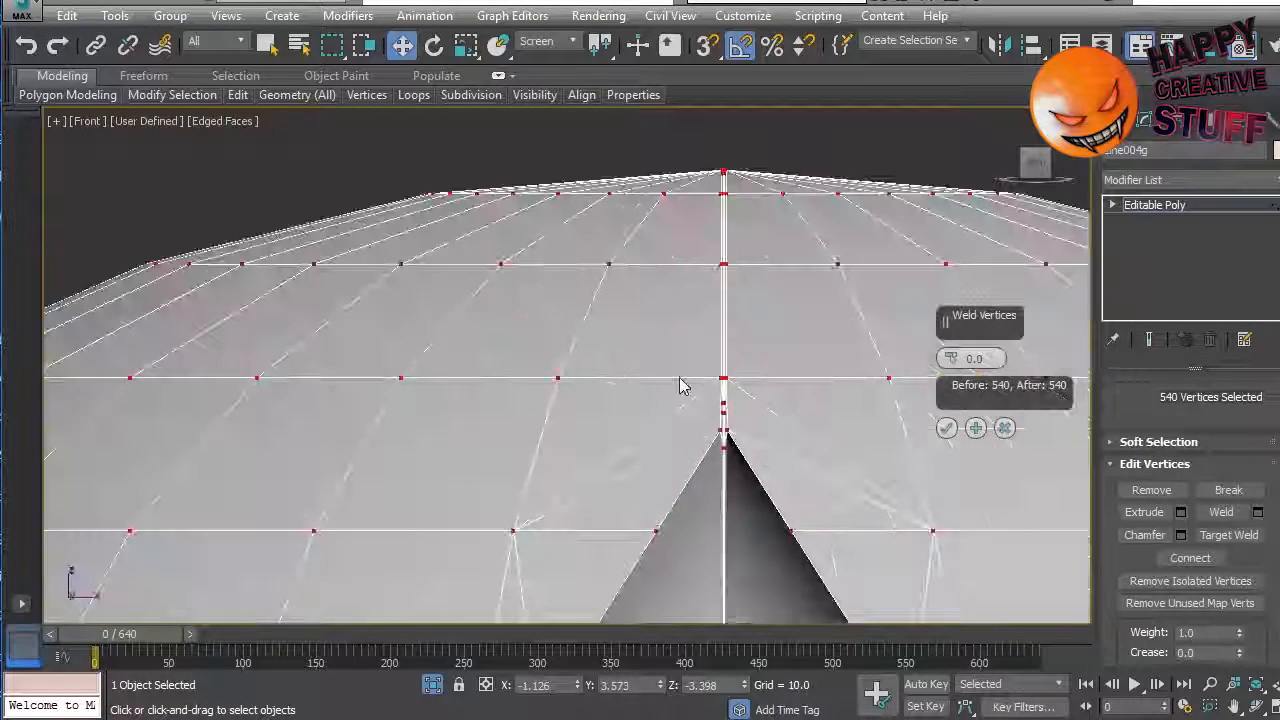
scroll(729, 428, "up", 10)
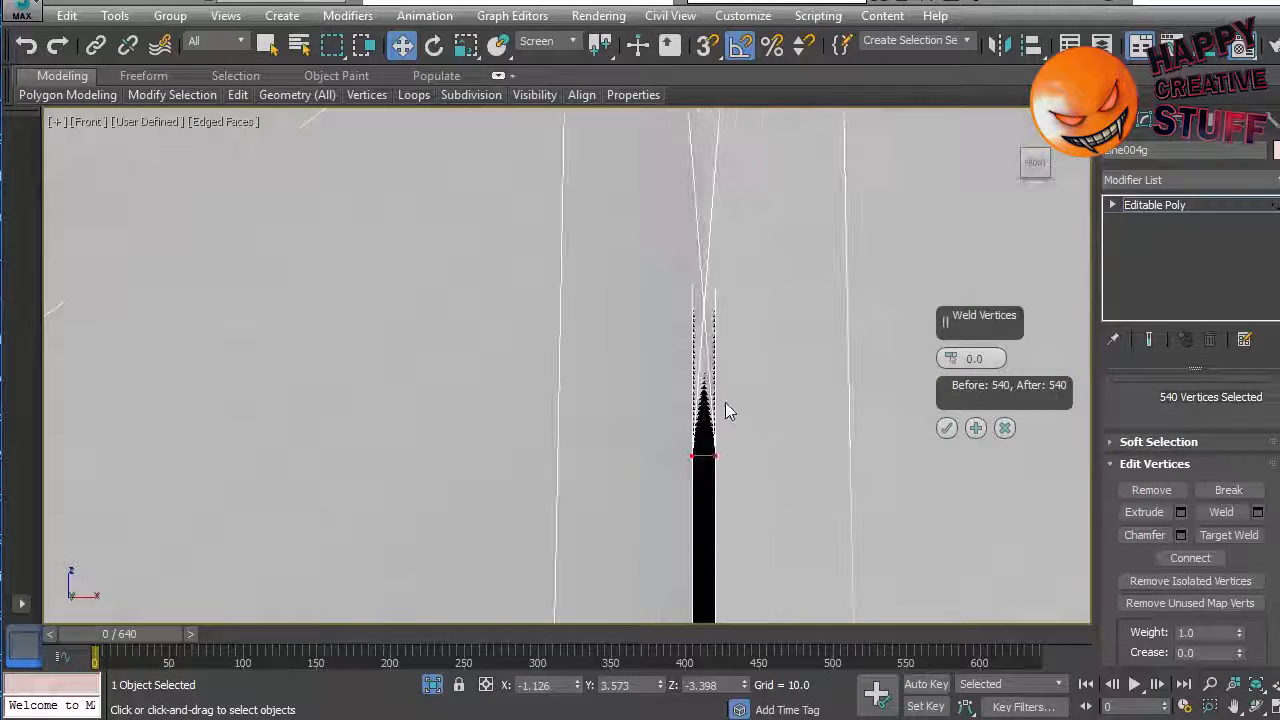
left_click(950, 360)
scroll(606, 480, "down", 5)
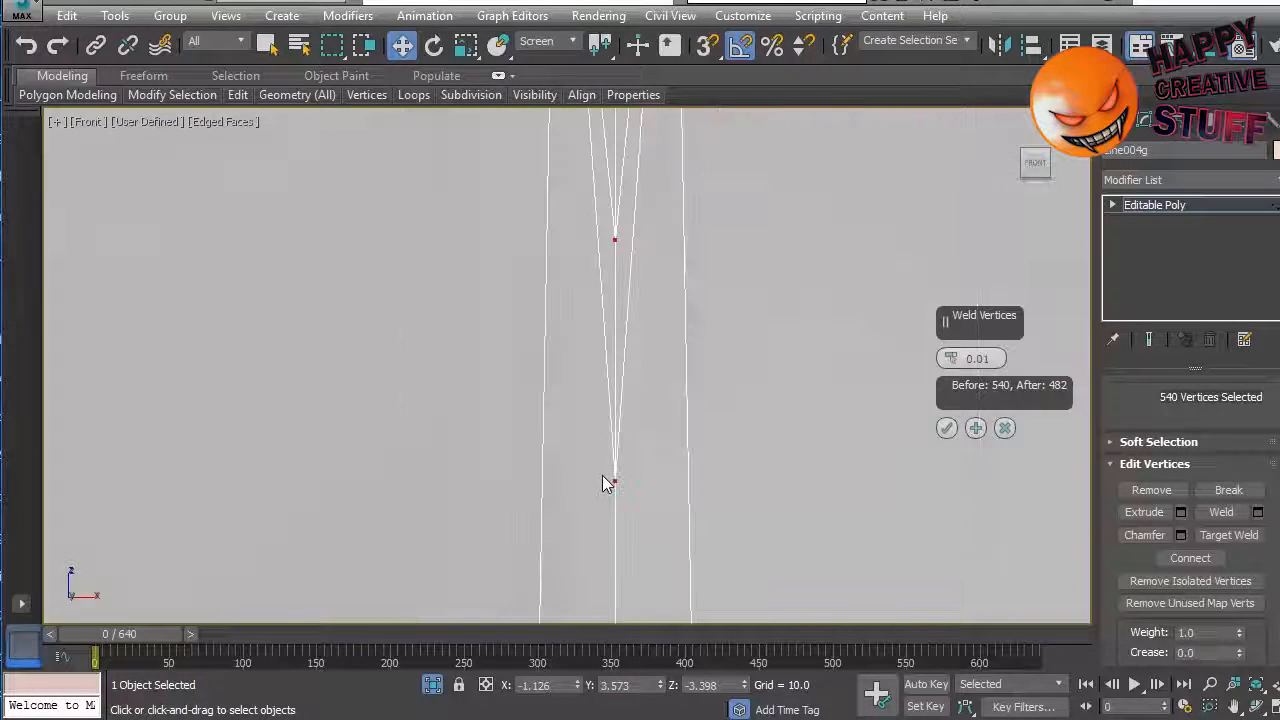
scroll(604, 485, "down", 4)
scroll(606, 486, "up", 4)
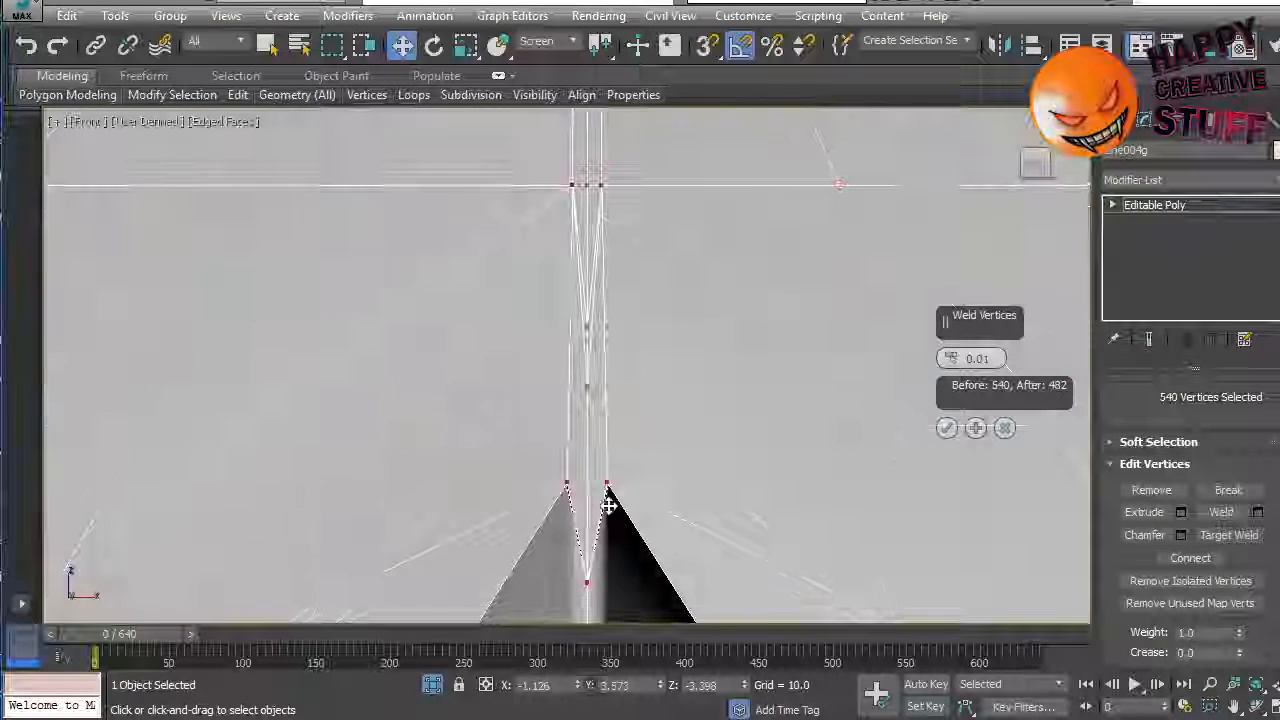
Step: Try raising the weld threshold gradually to 0.18 and check the whole hair mesh
left_click(950, 356)
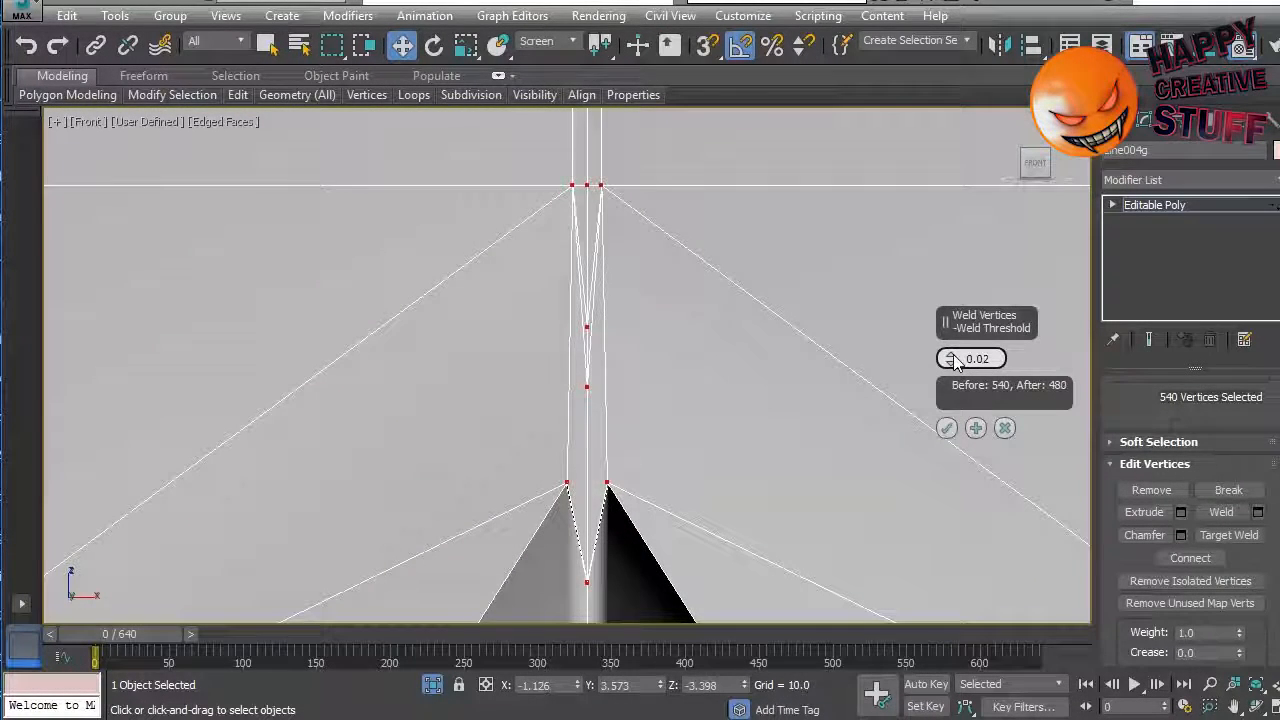
left_click(950, 356)
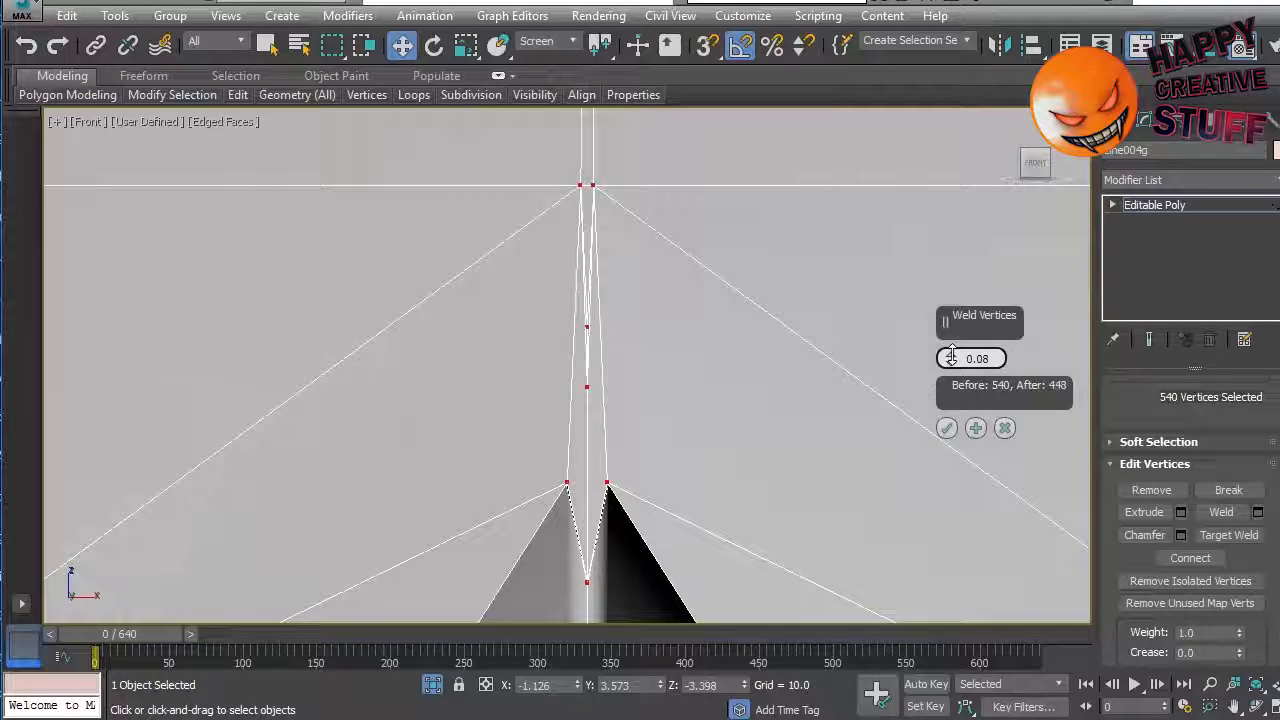
left_click(951, 355)
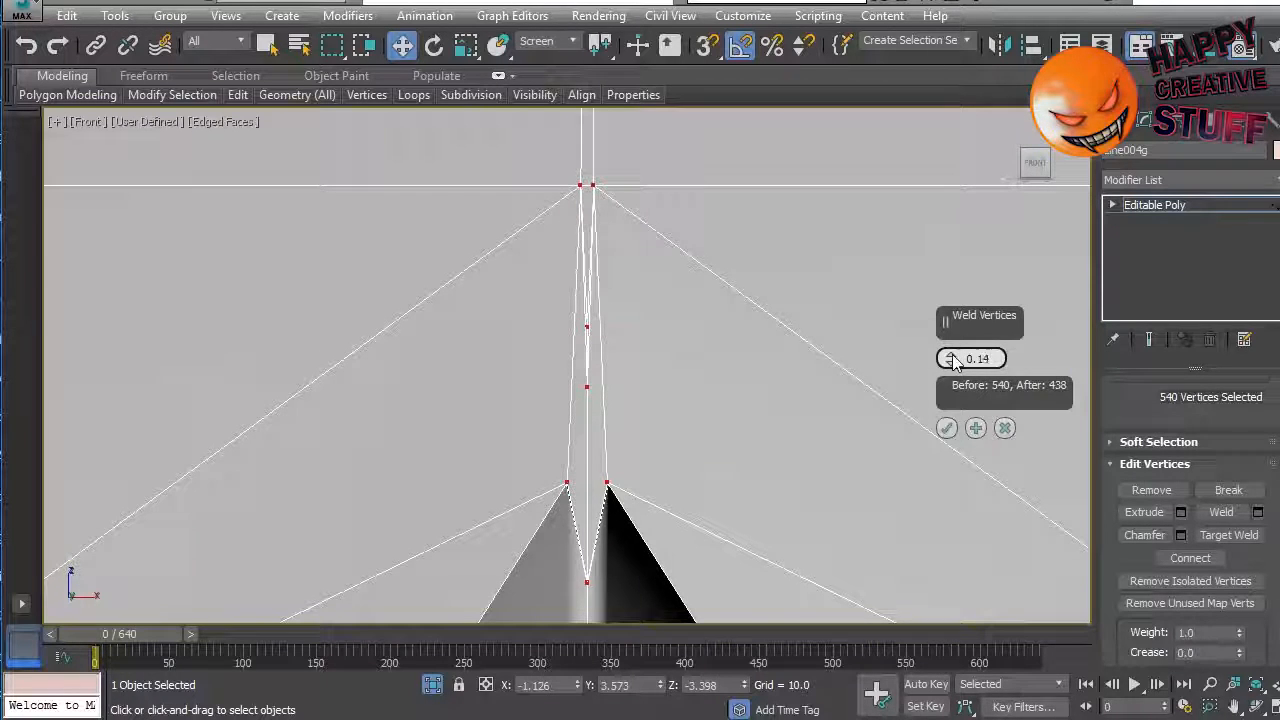
left_click(952, 356)
left_click(952, 356)
left_click(952, 356)
left_click(952, 356)
left_click(952, 356)
scroll(697, 529, "down", 8)
scroll(690, 528, "down", 5)
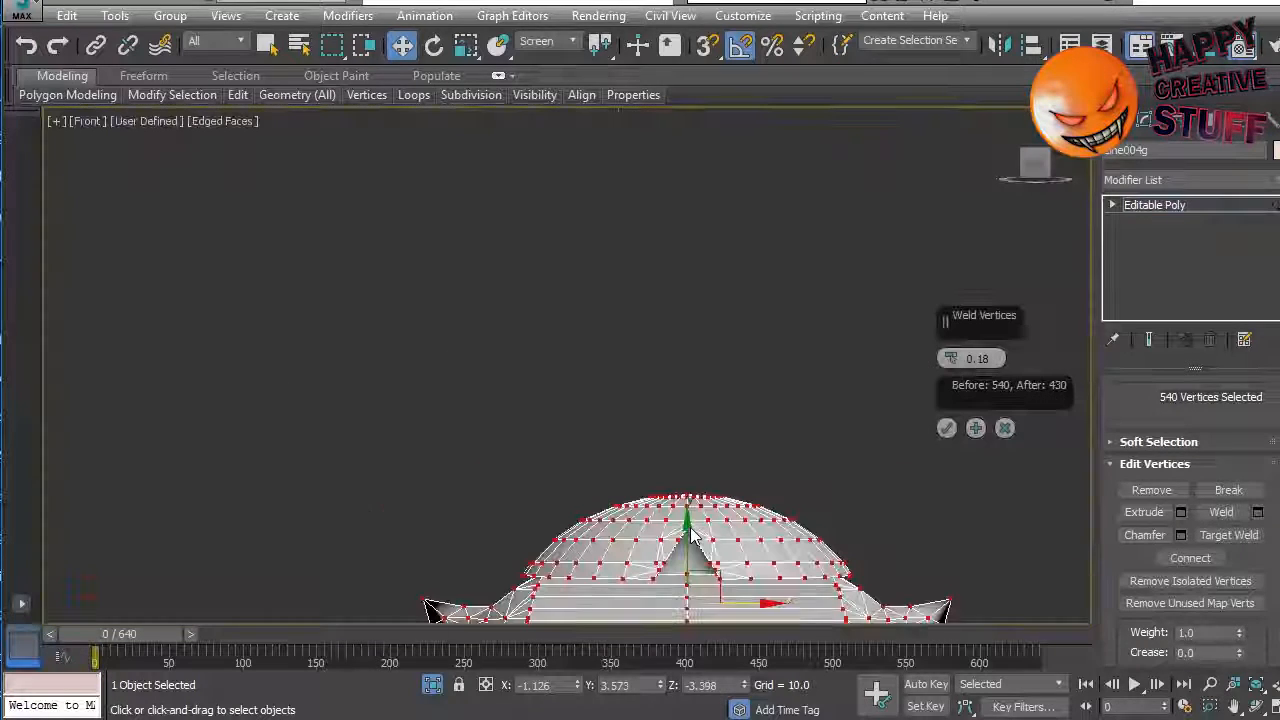
middle_click_drag(701, 586, 671, 481)
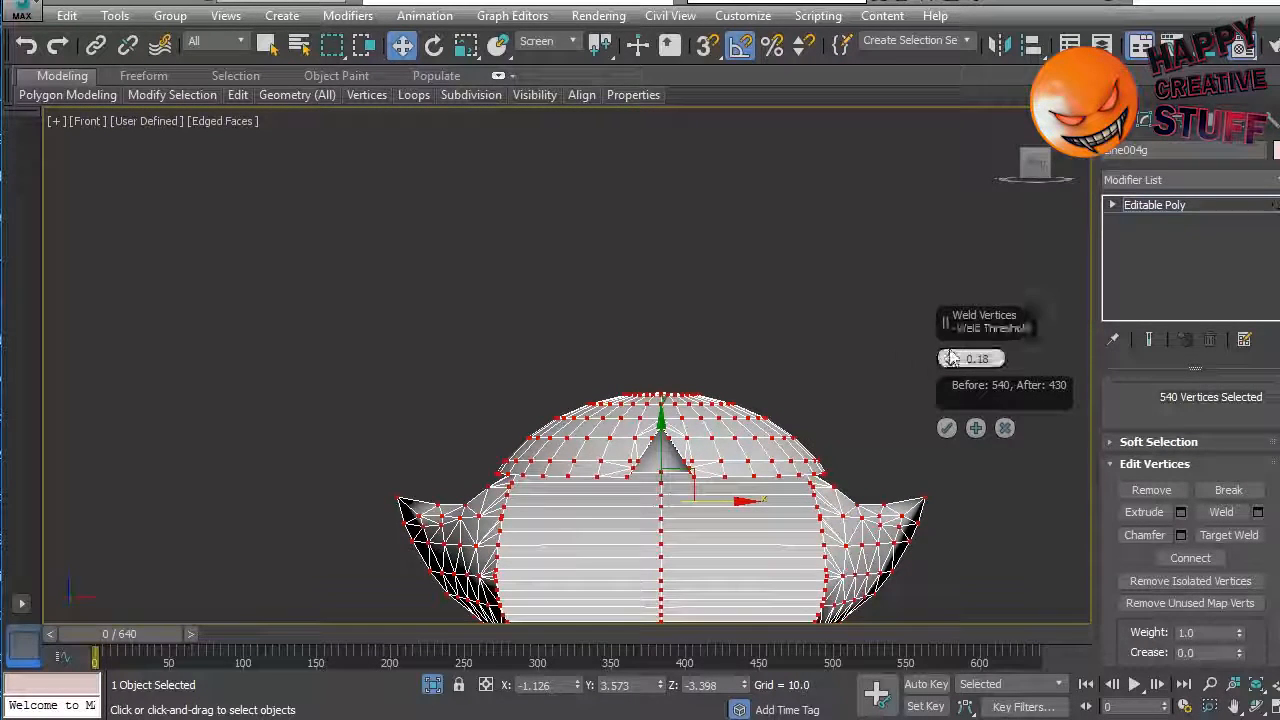
Step: Try a weld threshold of 0.3 and inspect the seam above the parting notch
double_click(988, 360)
type("0.3")
key("Return")
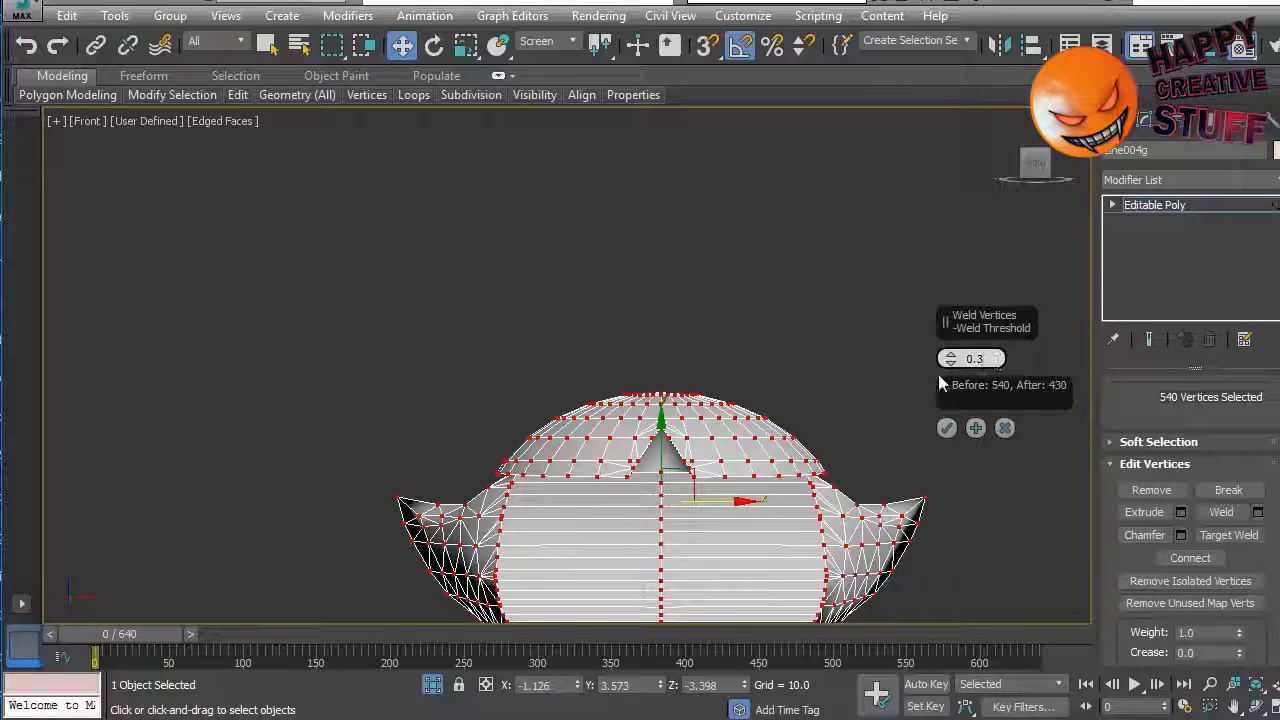
scroll(577, 557, "up", 8)
scroll(577, 557, "up", 3)
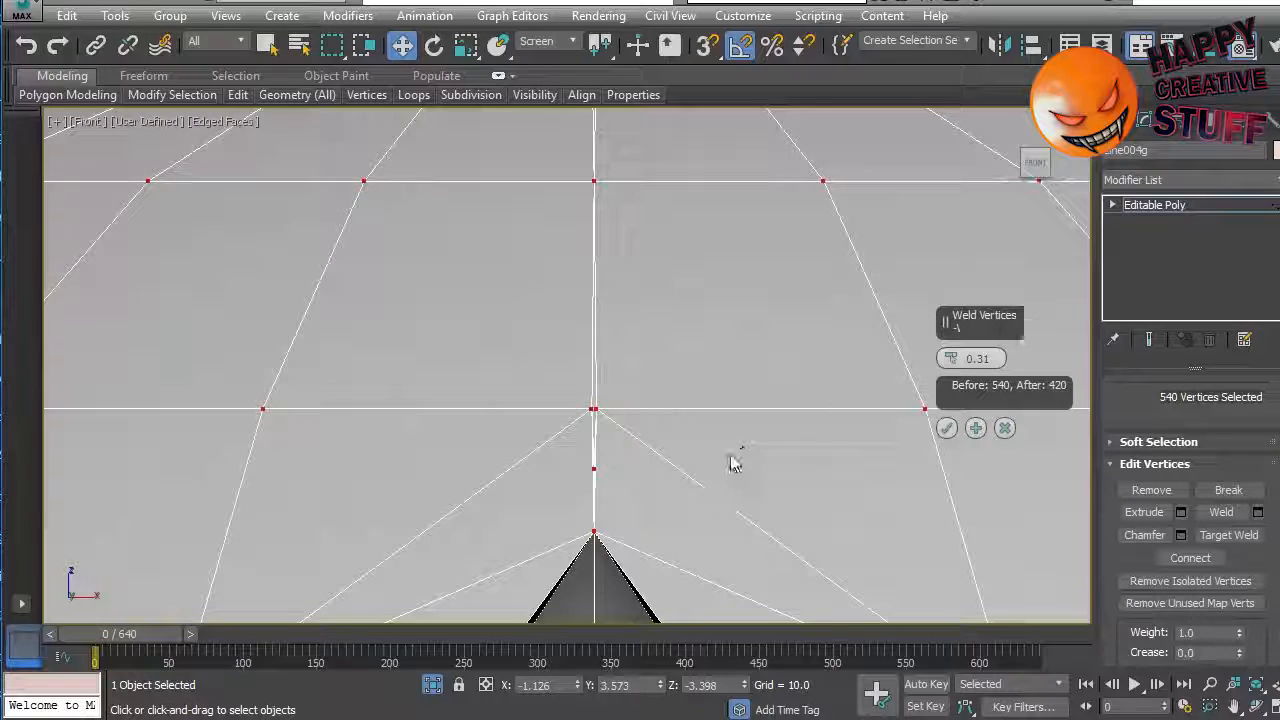
Step: Try raising the weld threshold to 0.82 and inspect the cap and the lower hair band for distortion
left_click_drag(950, 360, 952, 362)
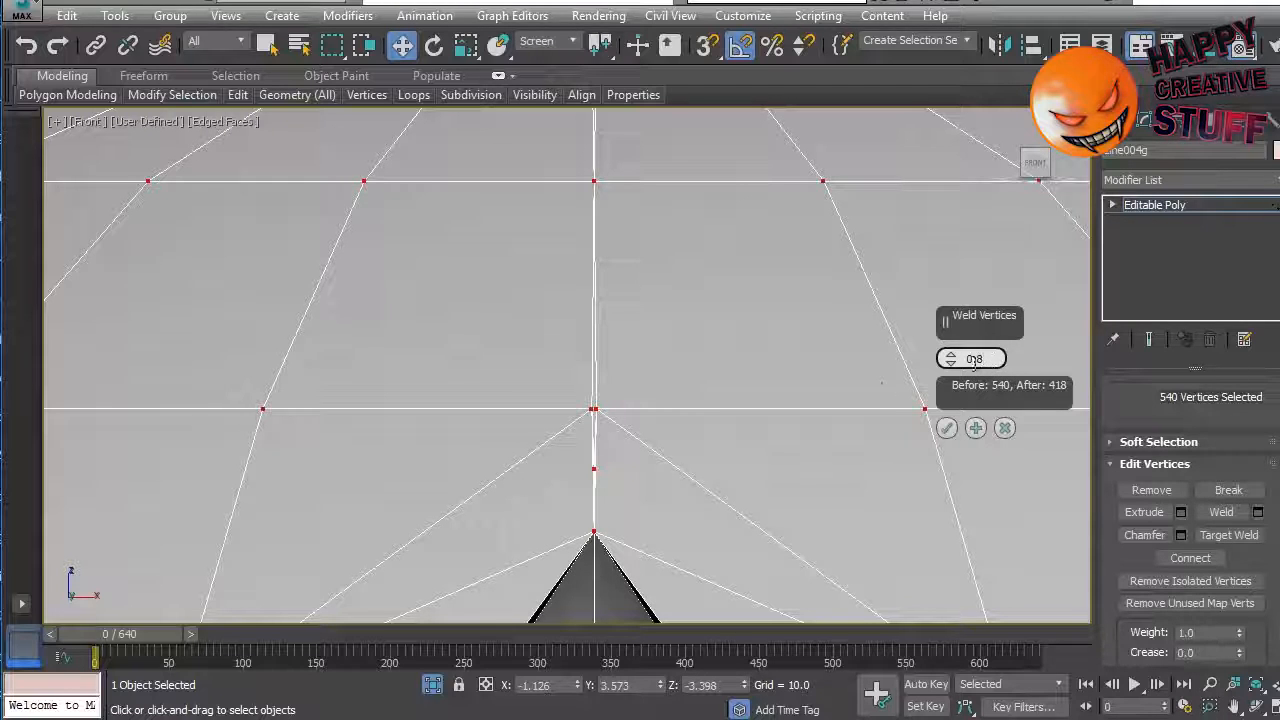
left_click(950, 358)
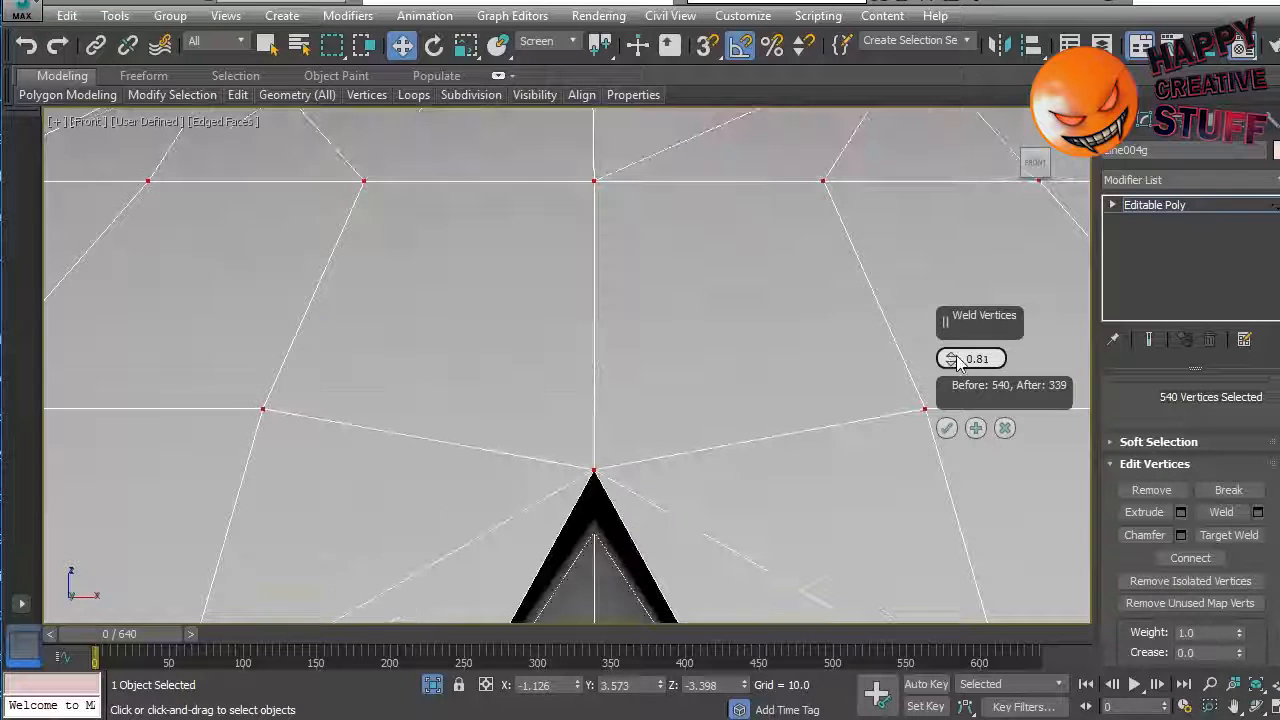
scroll(677, 444, "down", 5)
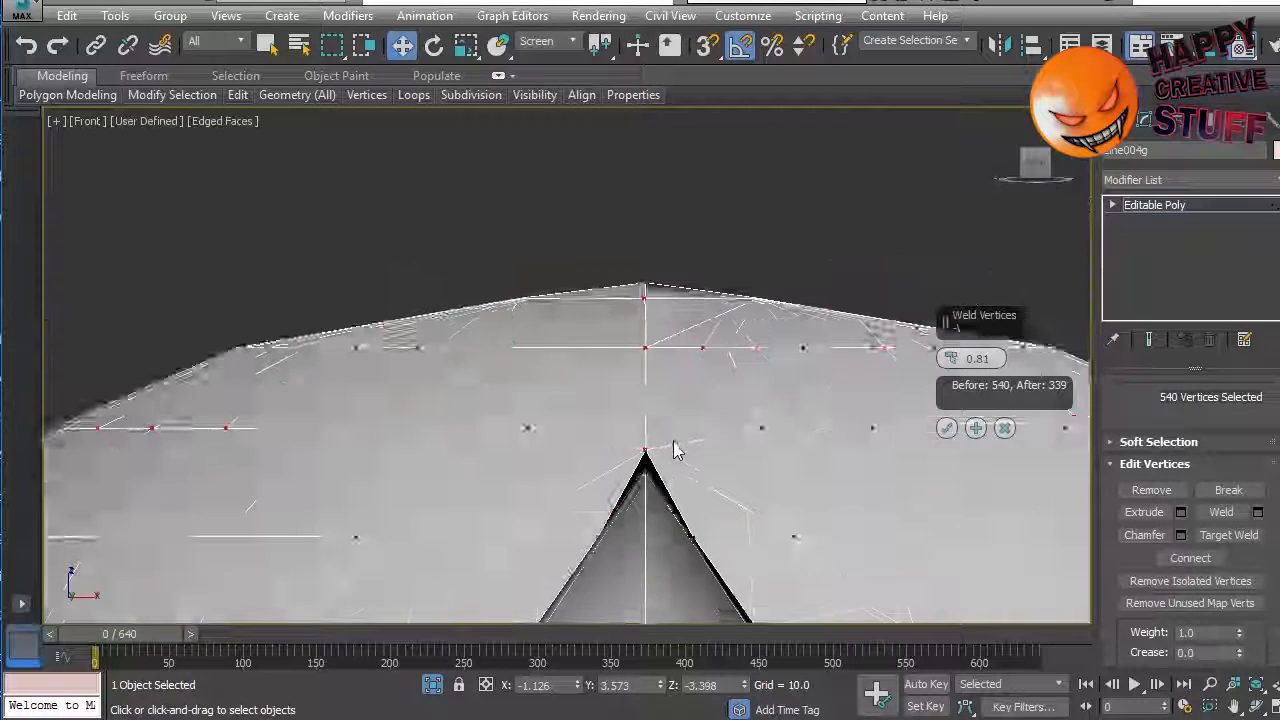
left_click(952, 363)
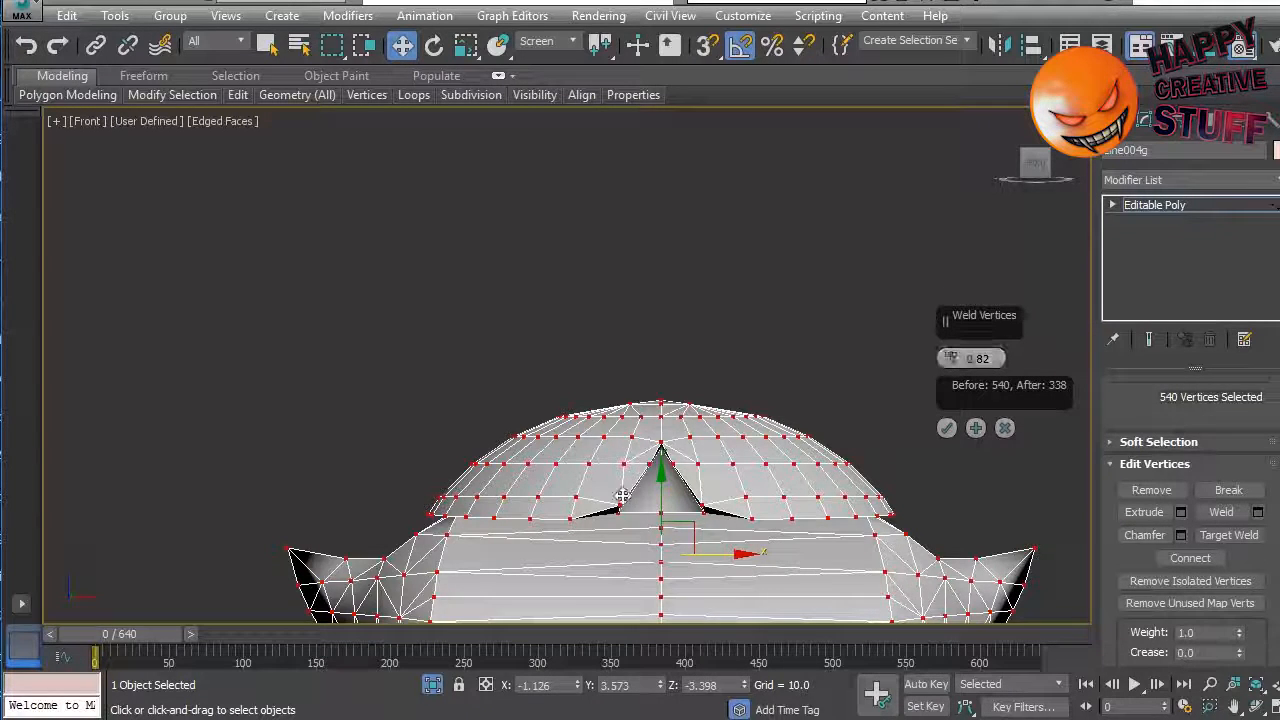
scroll(666, 414, "up", 5)
scroll(652, 585, "down", 6)
middle_click_drag(660, 583, 669, 414)
scroll(660, 501, "down", 2)
middle_click_drag(655, 562, 650, 425)
scroll(650, 432, "up", 4)
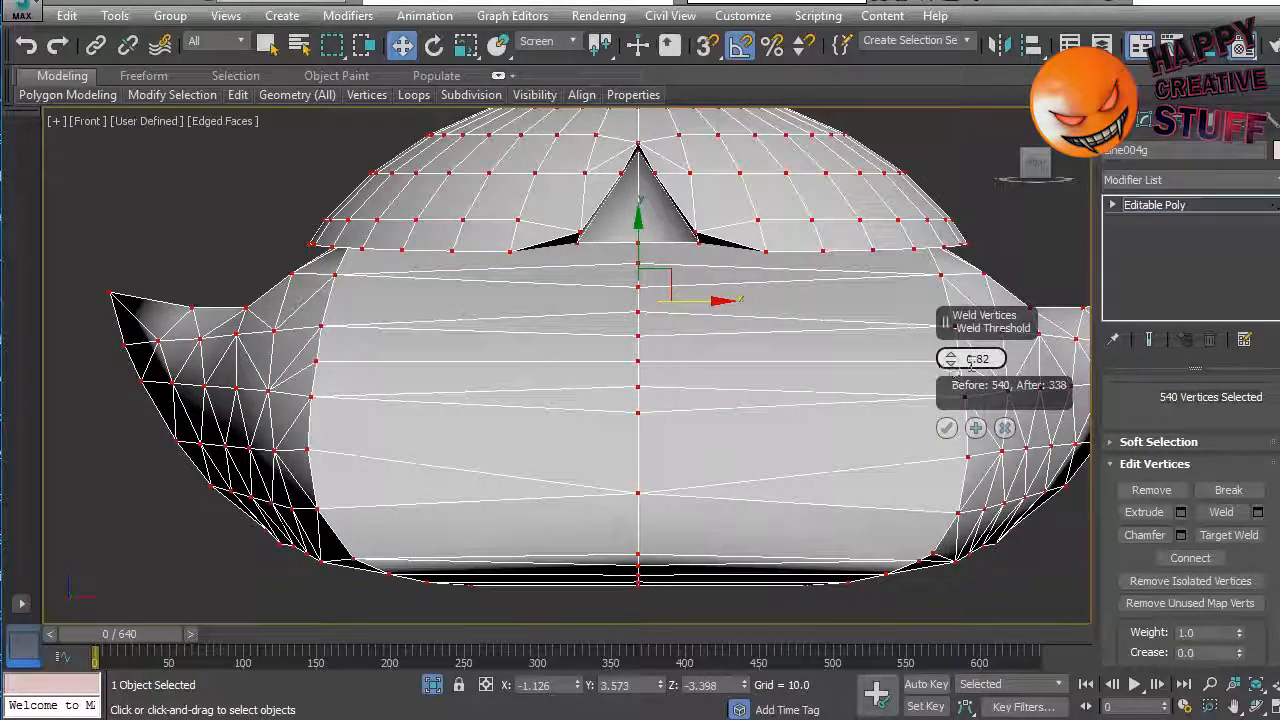
Step: Weld all the hair vertices with a threshold of 0.4 and clear the vertex selection
right_click(951, 363)
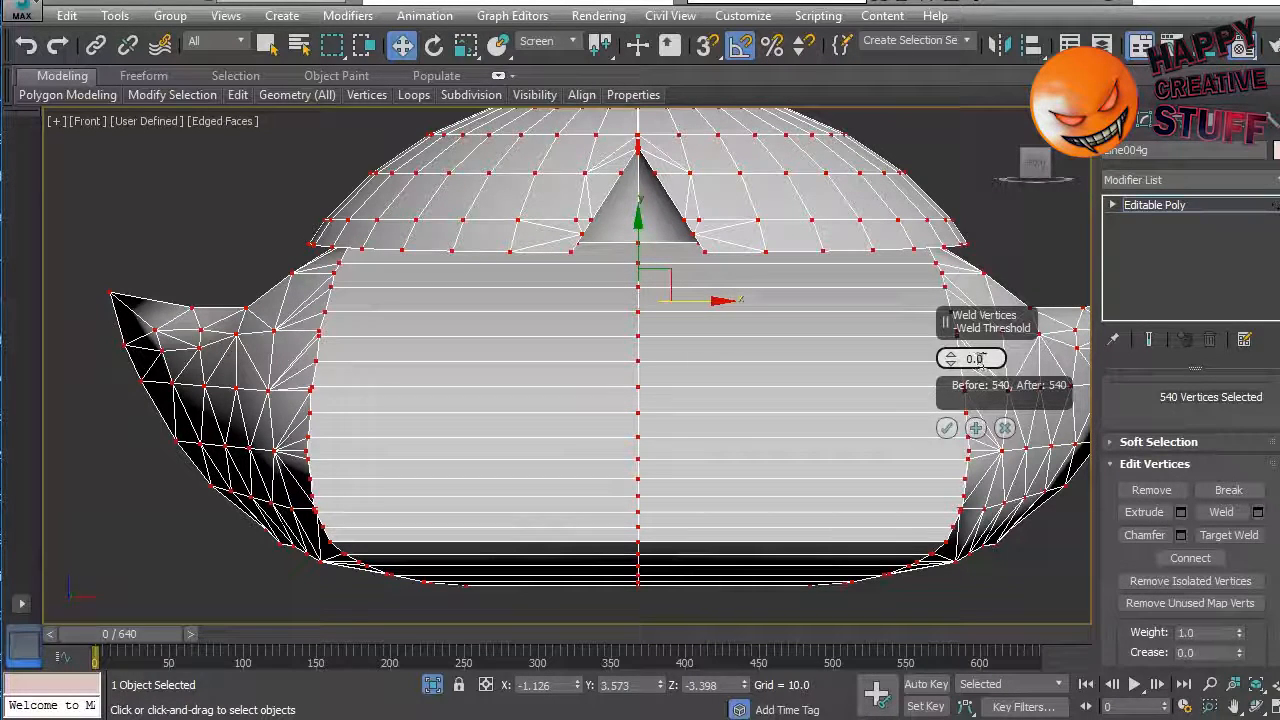
type("4")
scroll(622, 200, "up", 4)
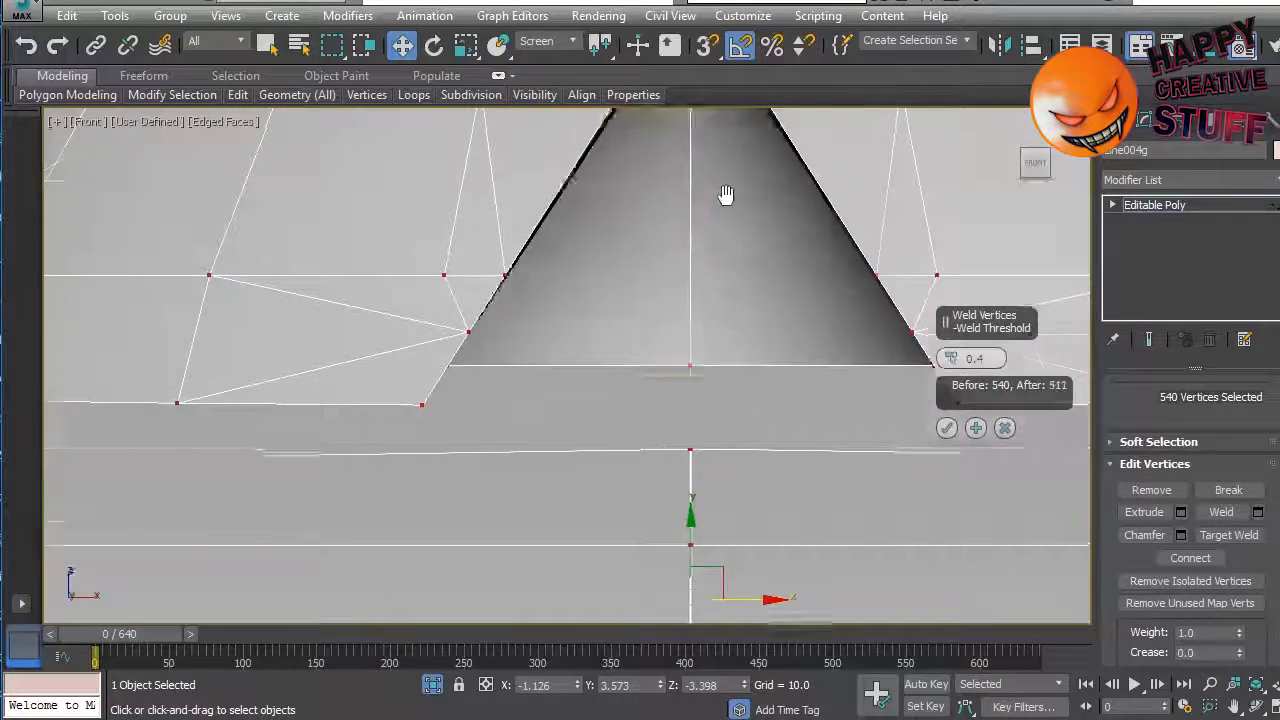
middle_click_drag(730, 190, 657, 450)
left_click(946, 428)
scroll(622, 538, "down", 4)
middle_click_drag(622, 538, 661, 351)
left_click(257, 518)
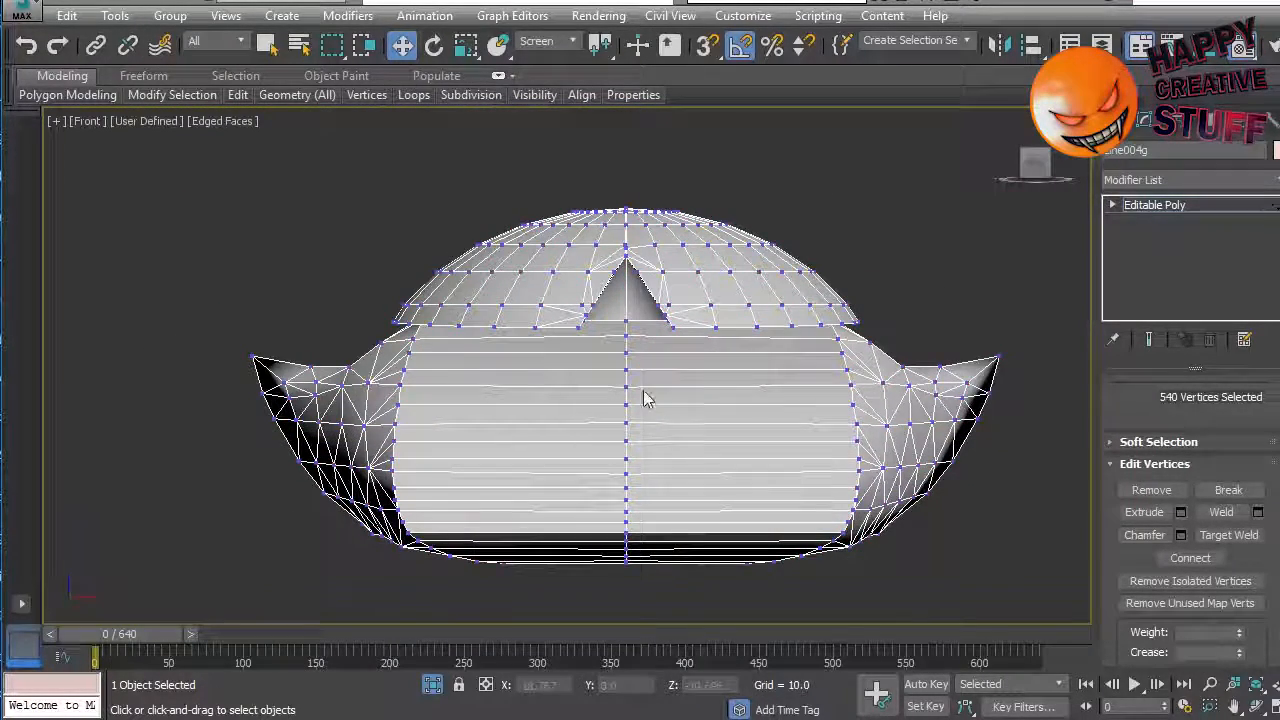
Step: End the hair's isolation so the whole character and the reference drawings are shown, and view them from an angle
right_click(880, 178)
left_click(927, 27)
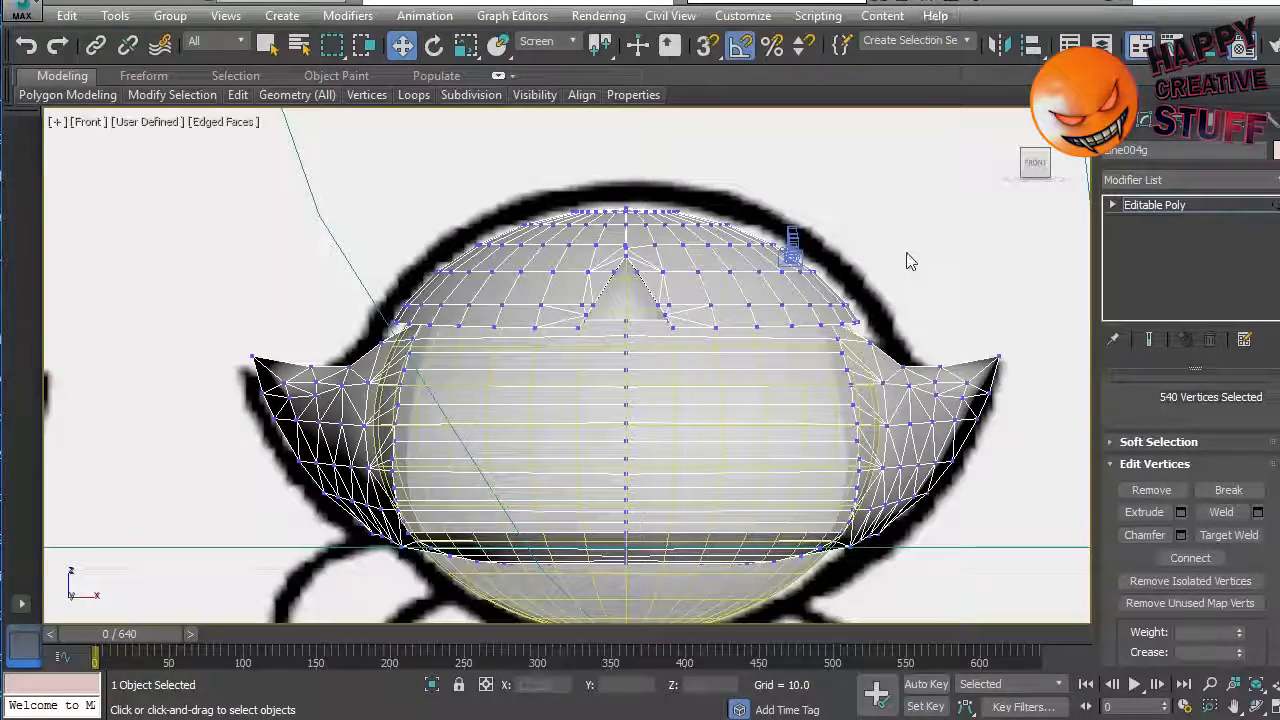
middle_click_drag(958, 300, 750, 329, "alt")
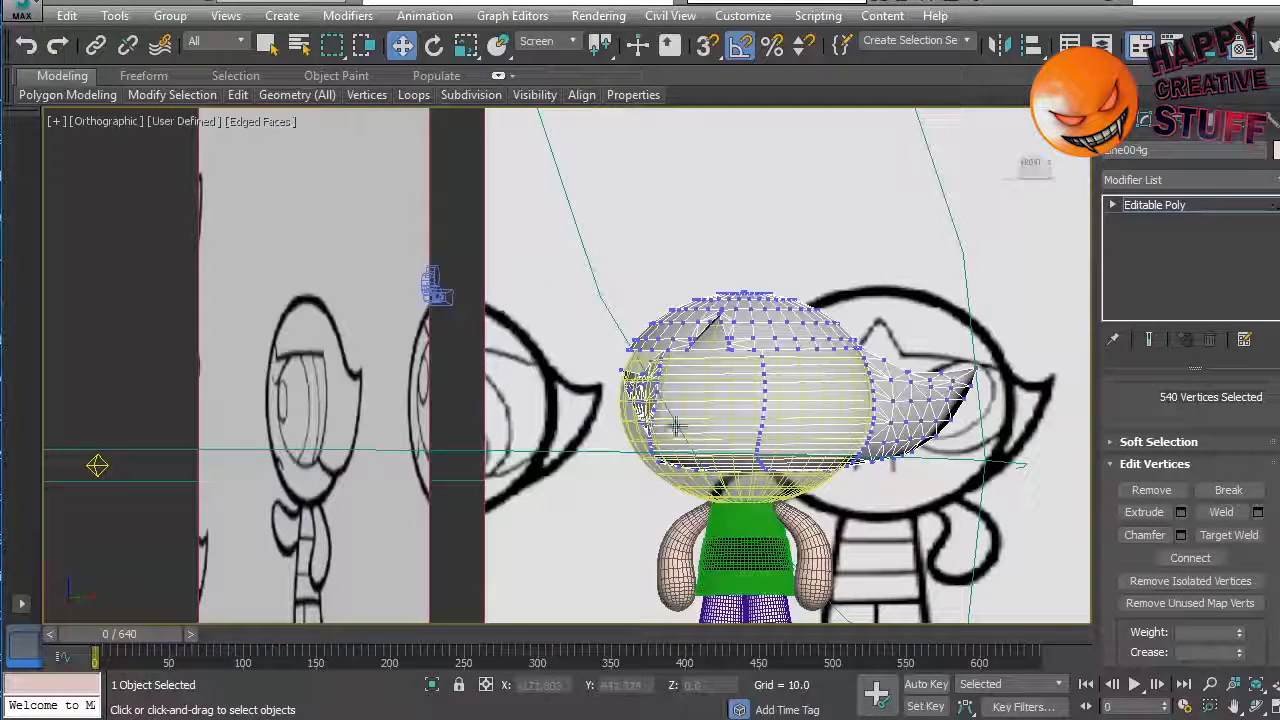
left_click(676, 427)
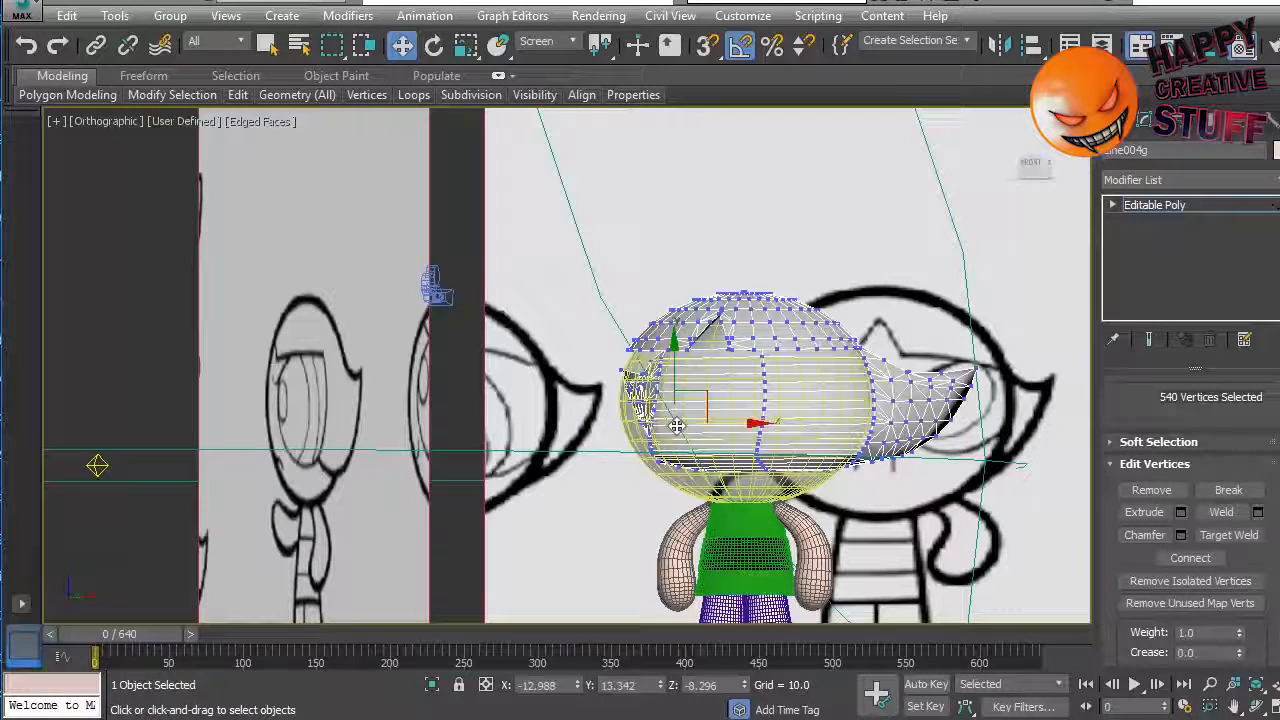
Step: Leave vertex editing on the hair and turn off the see-through display of the head
scroll(1276, 384, "up", 3)
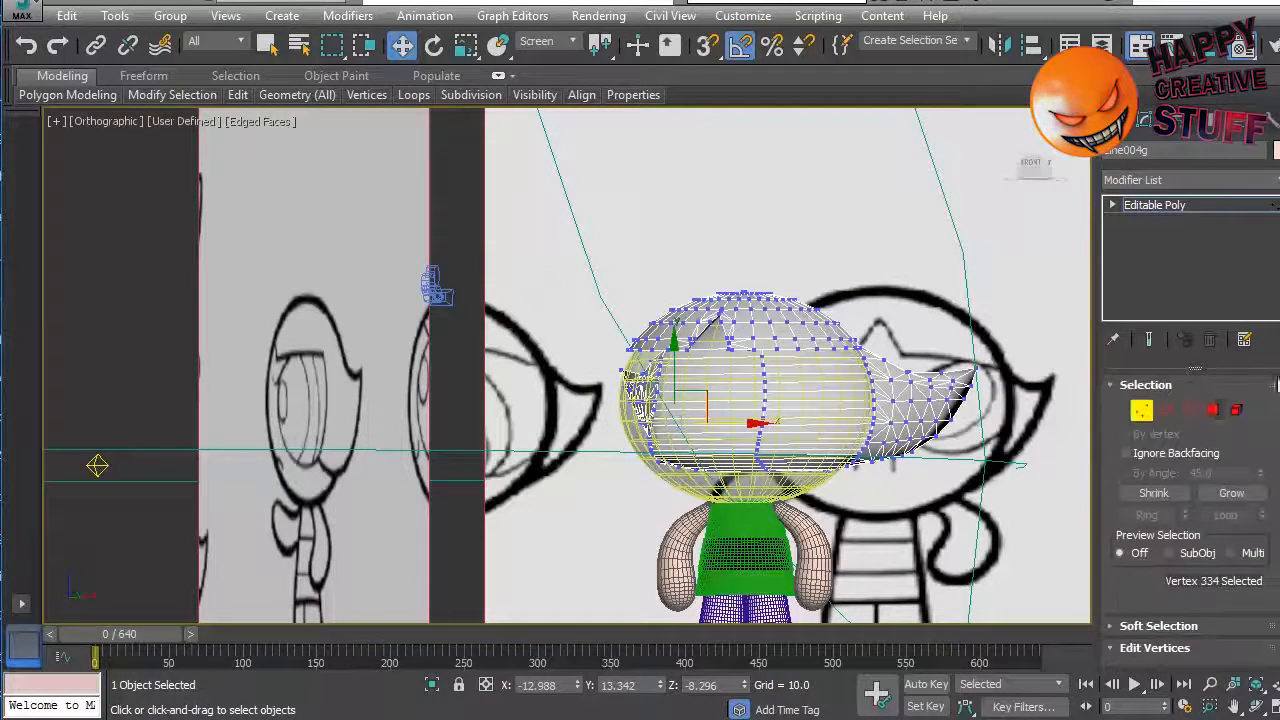
left_click(1150, 412)
left_click(475, 516)
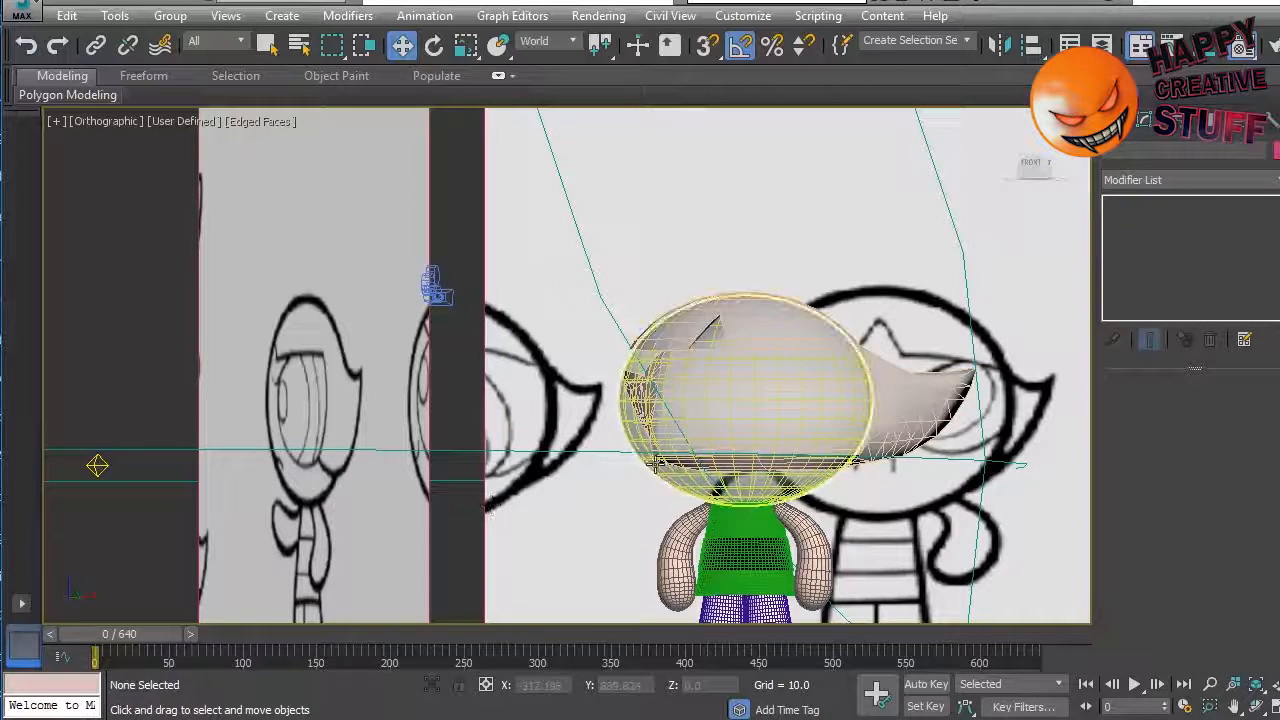
left_click(738, 482)
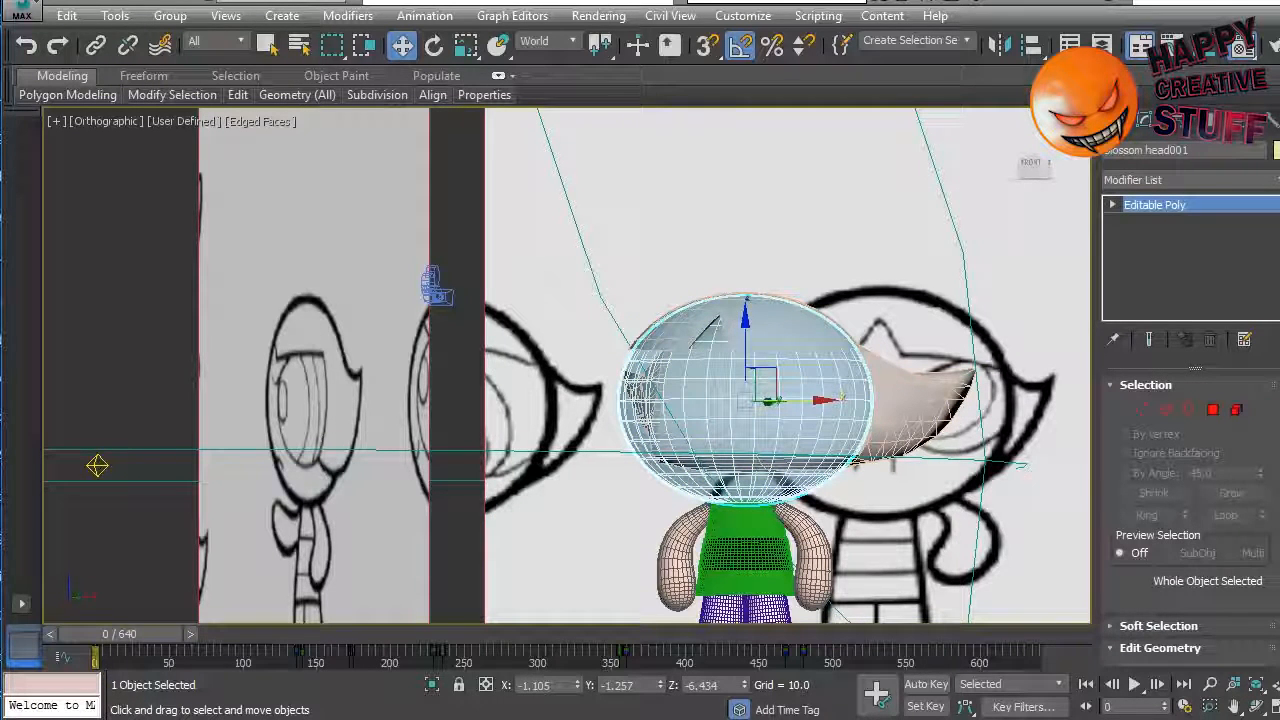
key("alt+x")
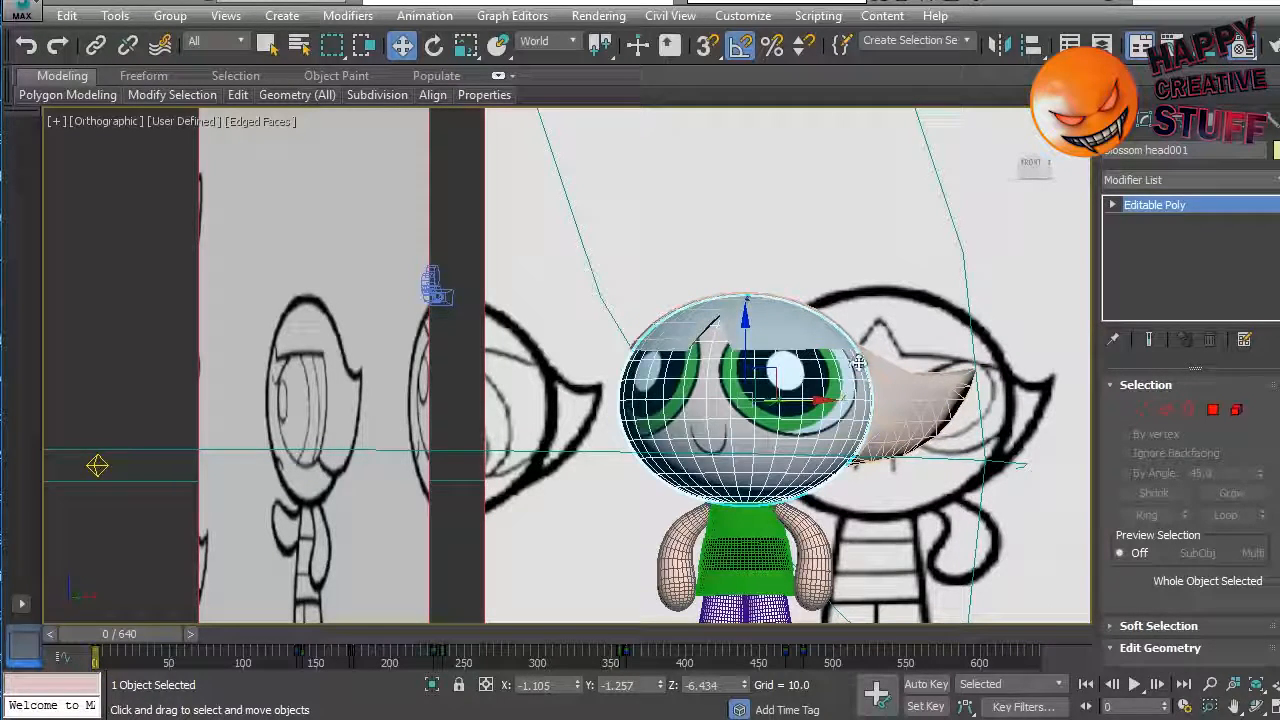
Step: With the hair mesh selected, pick an unused material slot and name it "buttercup hair"
left_click(810, 345)
key("m")
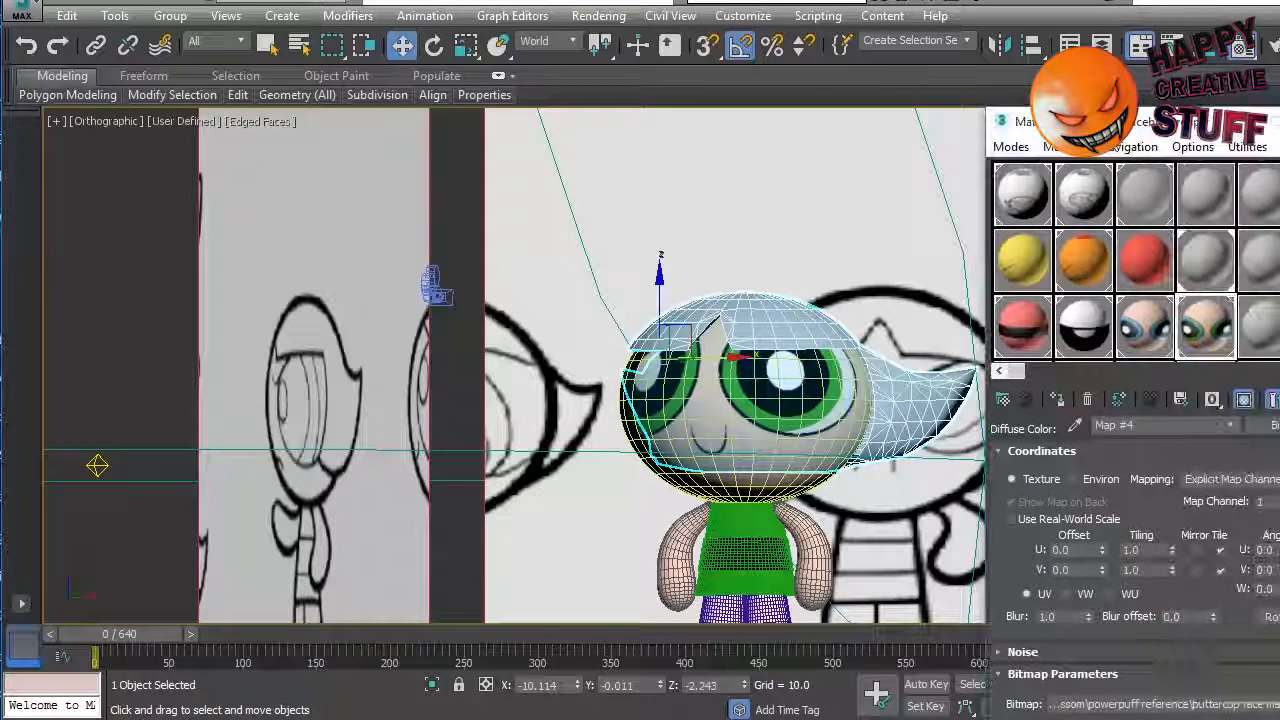
left_click(1258, 325)
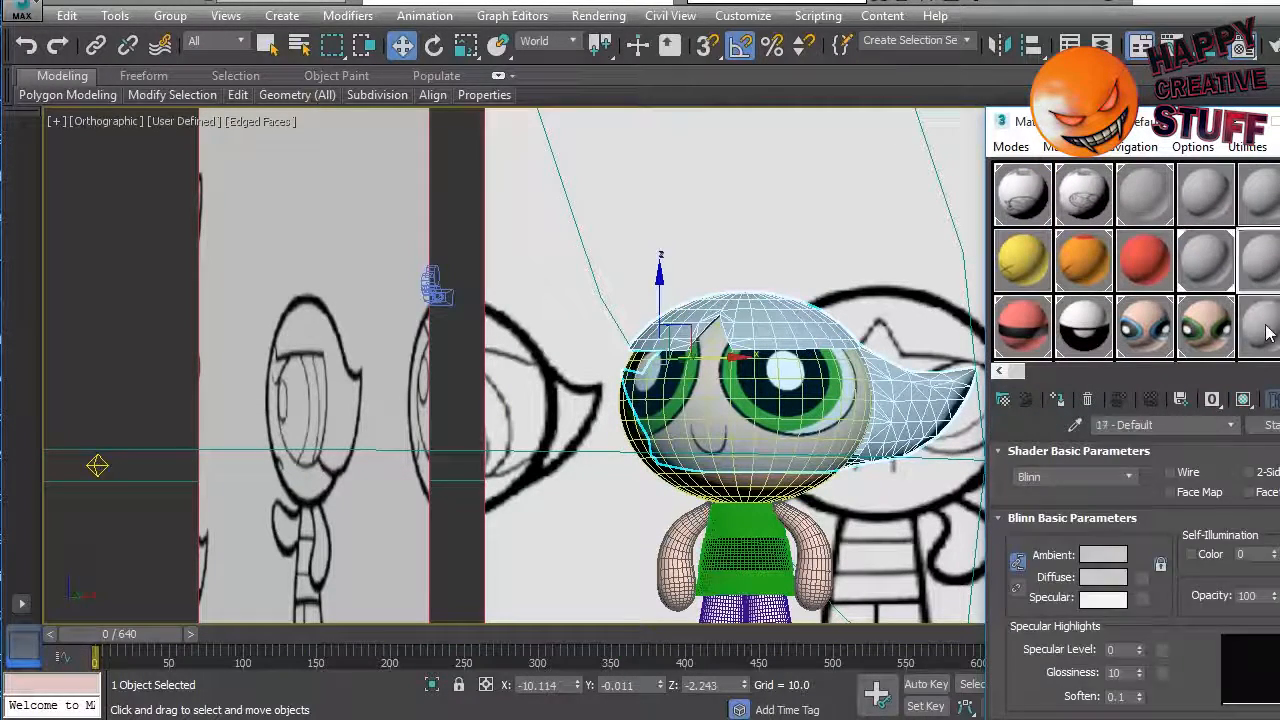
left_click(1144, 426)
type("b")
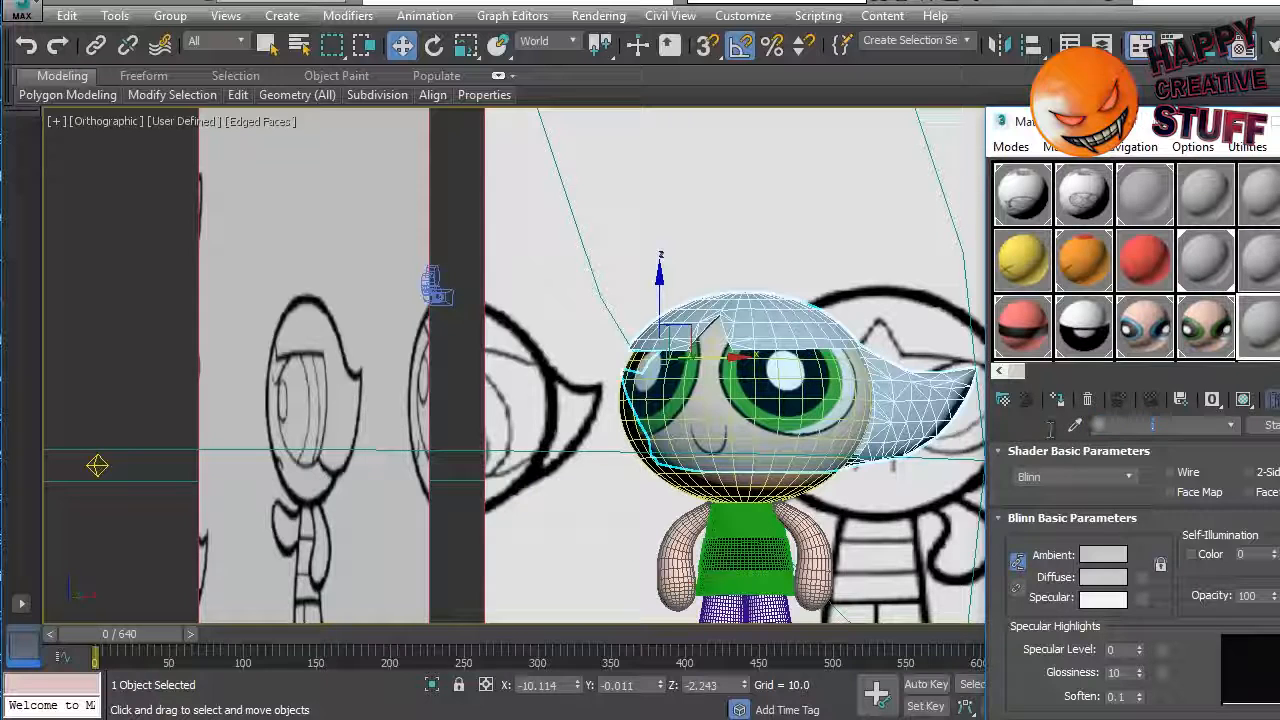
type("uttercup hair")
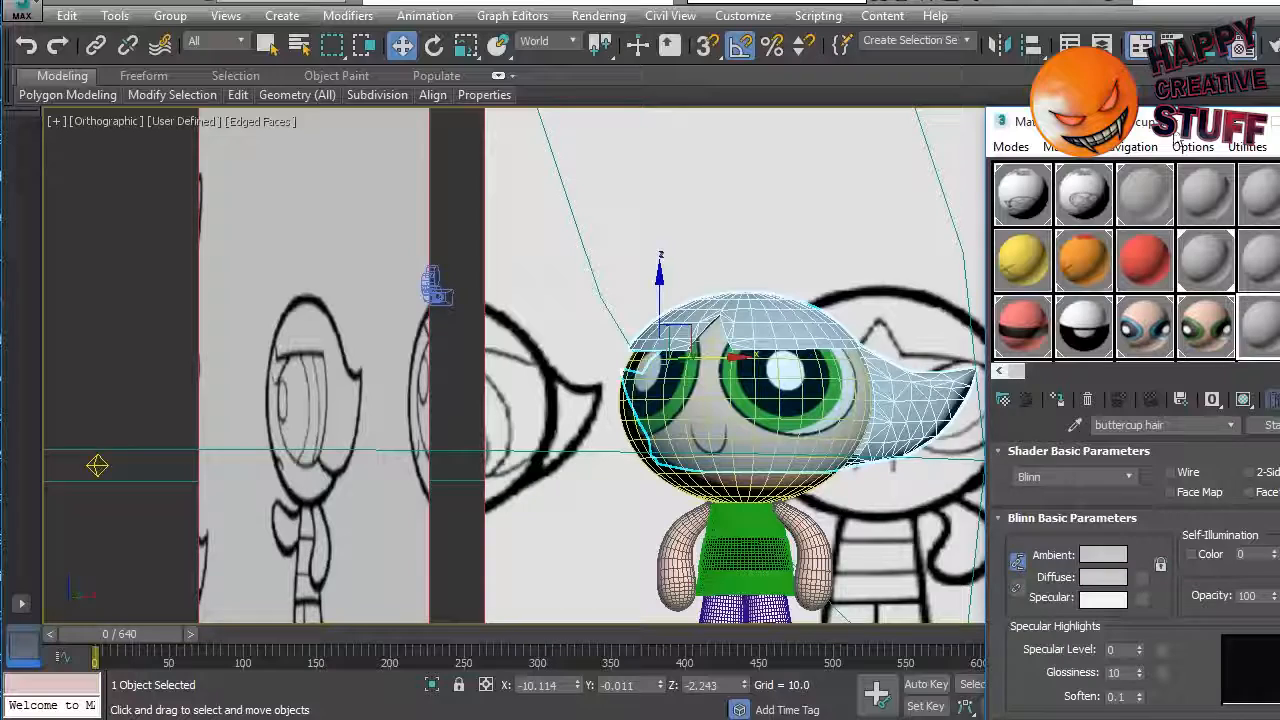
left_click_drag(1174, 134, 1086, 93)
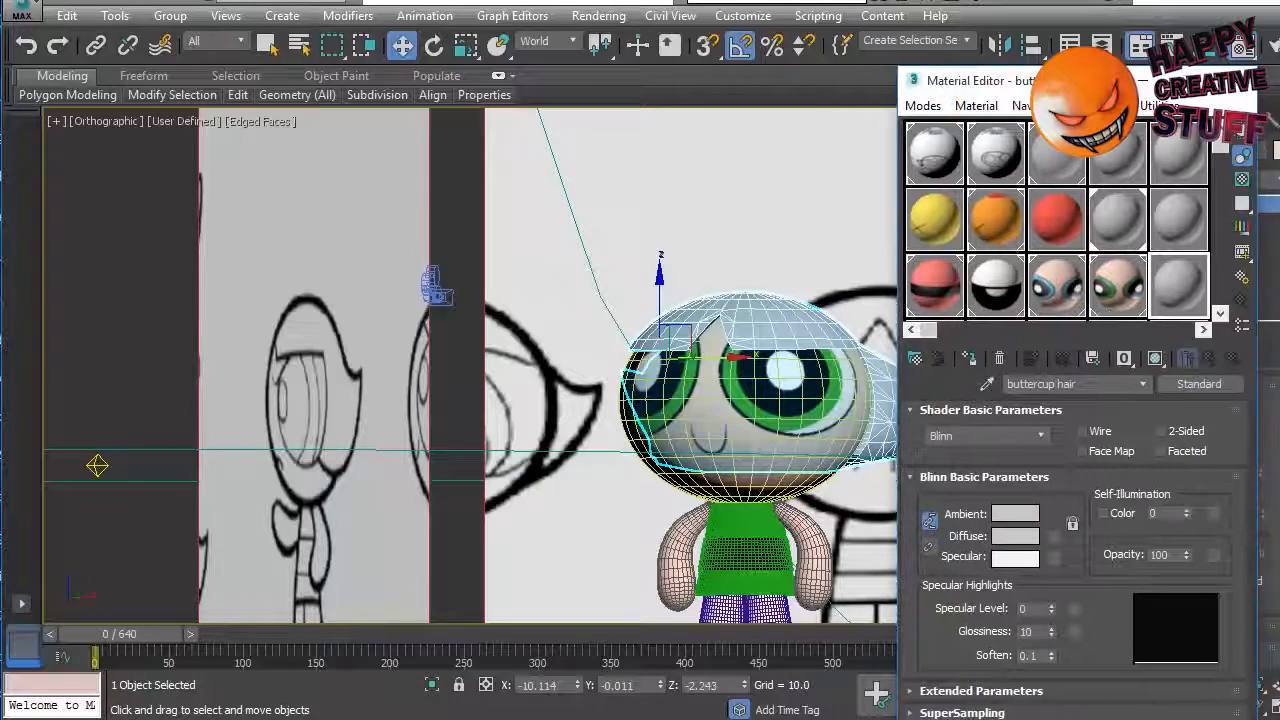
Step: Set the material's diffuse color to black and assign it to the hair
left_click(1014, 537)
left_click_drag(250, 38, 259, 2)
left_click(410, 180)
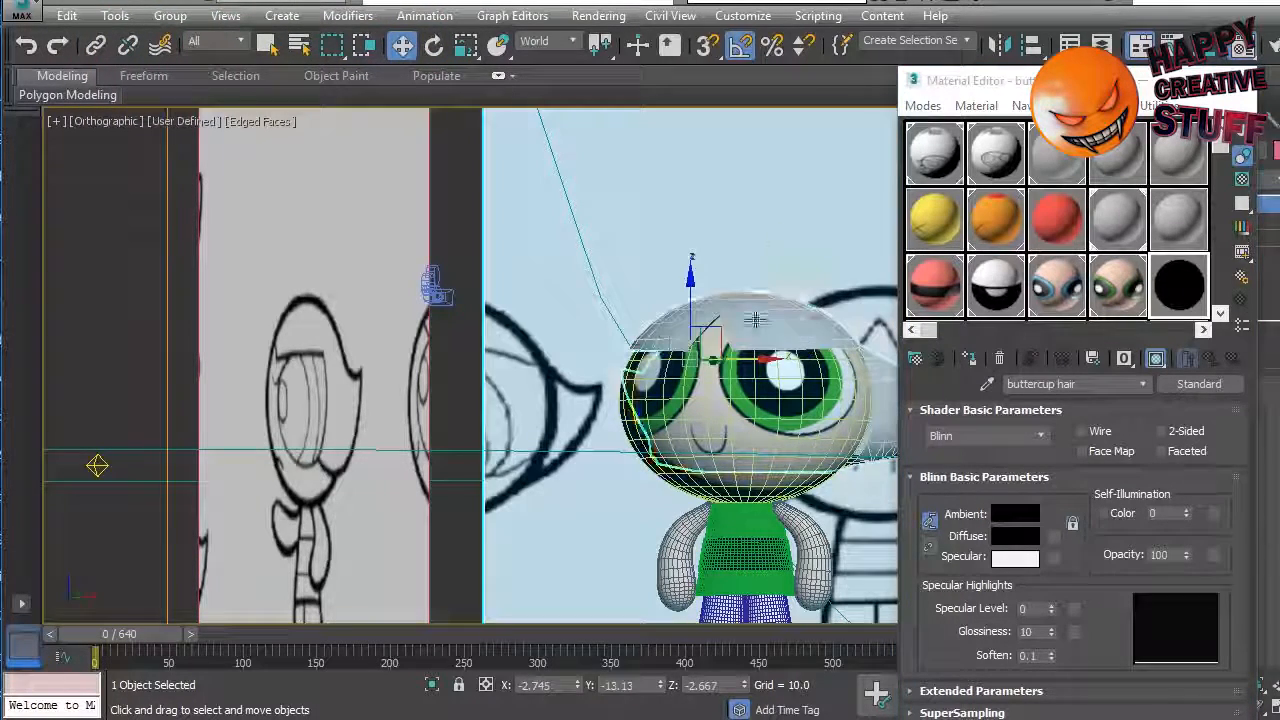
left_click(972, 362)
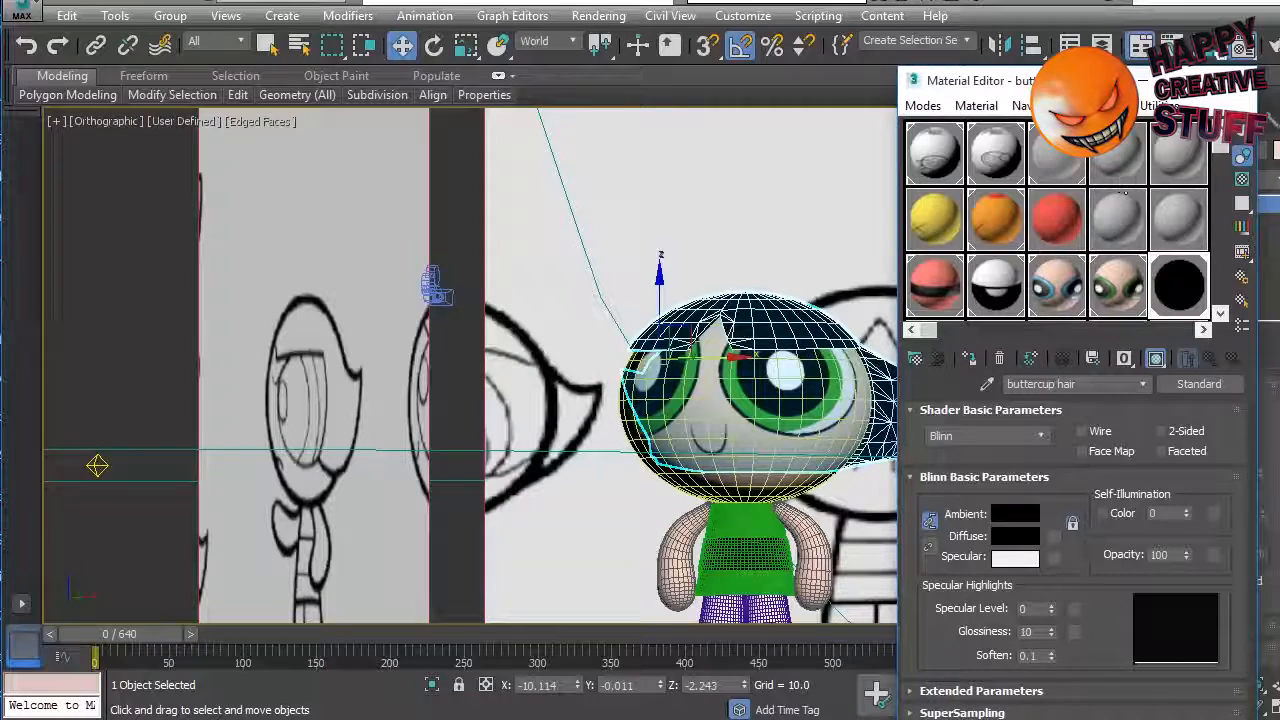
left_click(1248, 80)
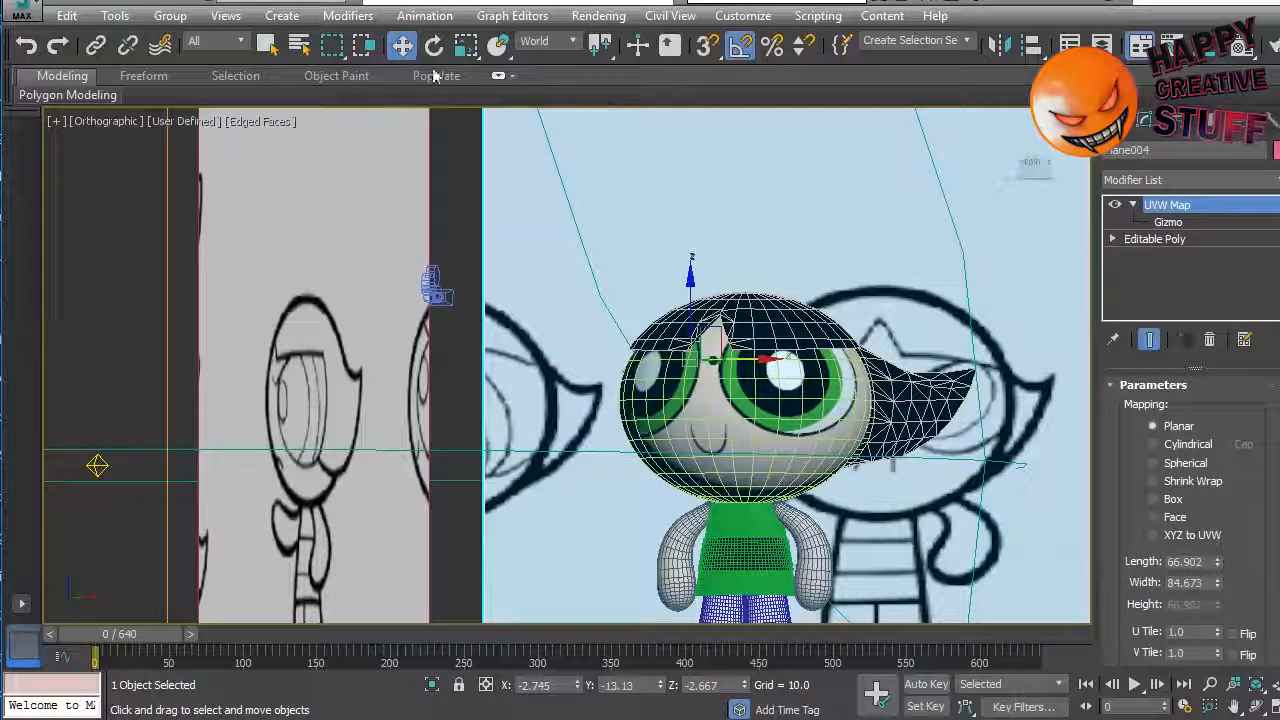
Step: Turn off the edged faces display and inspect the black hair from the front and from above
left_click(460, 142)
left_click(262, 122)
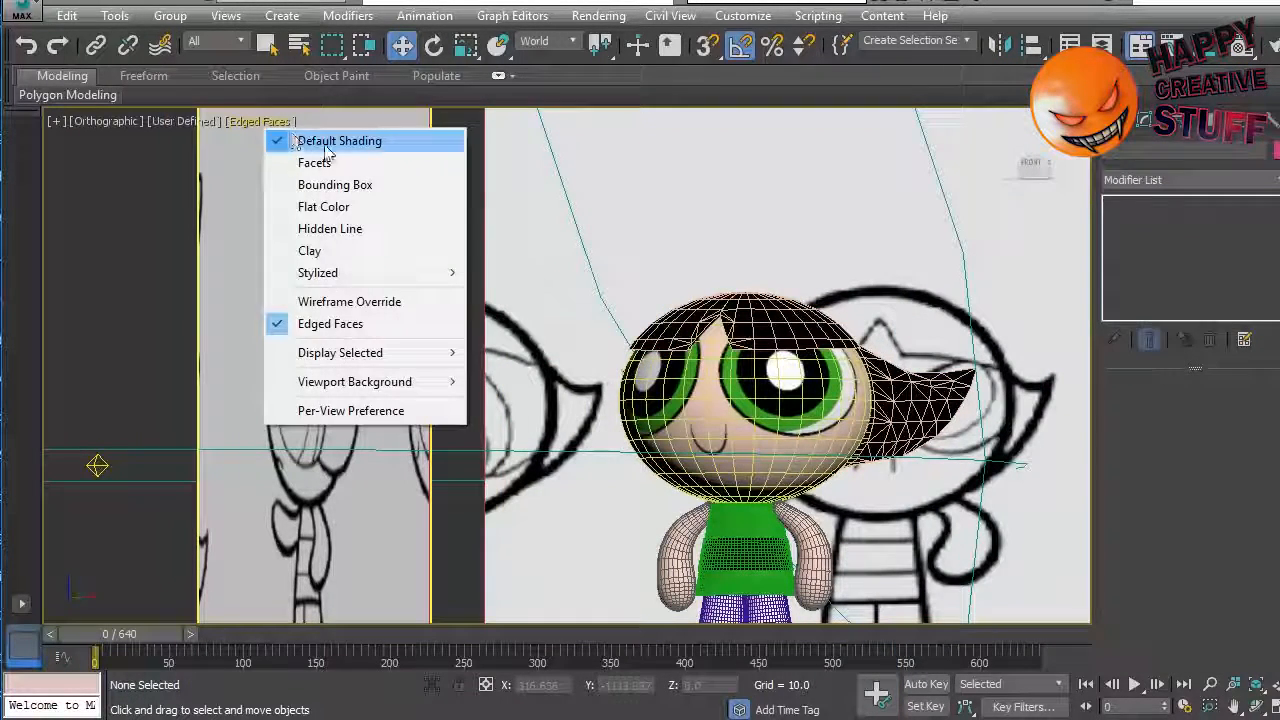
left_click(317, 321)
mouse_move(855, 308)
middle_mouse_down("alt")
mouse_move(812, 316)
mouse_move(866, 309)
middle_mouse_up("alt")
left_click(640, 308)
mouse_move(557, 226)
middle_mouse_down("alt")
mouse_move(632, 274)
mouse_move(403, 229)
mouse_move(450, 240)
mouse_move(306, 314)
mouse_move(297, 409)
mouse_move(607, 416)
mouse_move(549, 191)
mouse_move(545, 268)
mouse_move(591, 223)
mouse_move(471, 243)
mouse_move(374, 214)
mouse_move(409, 222)
mouse_move(420, 277)
mouse_move(490, 340)
mouse_move(549, 380)
mouse_move(586, 386)
mouse_move(571, 366)
mouse_move(584, 362)
middle_mouse_up("alt")
scroll(748, 297, "up", 3)
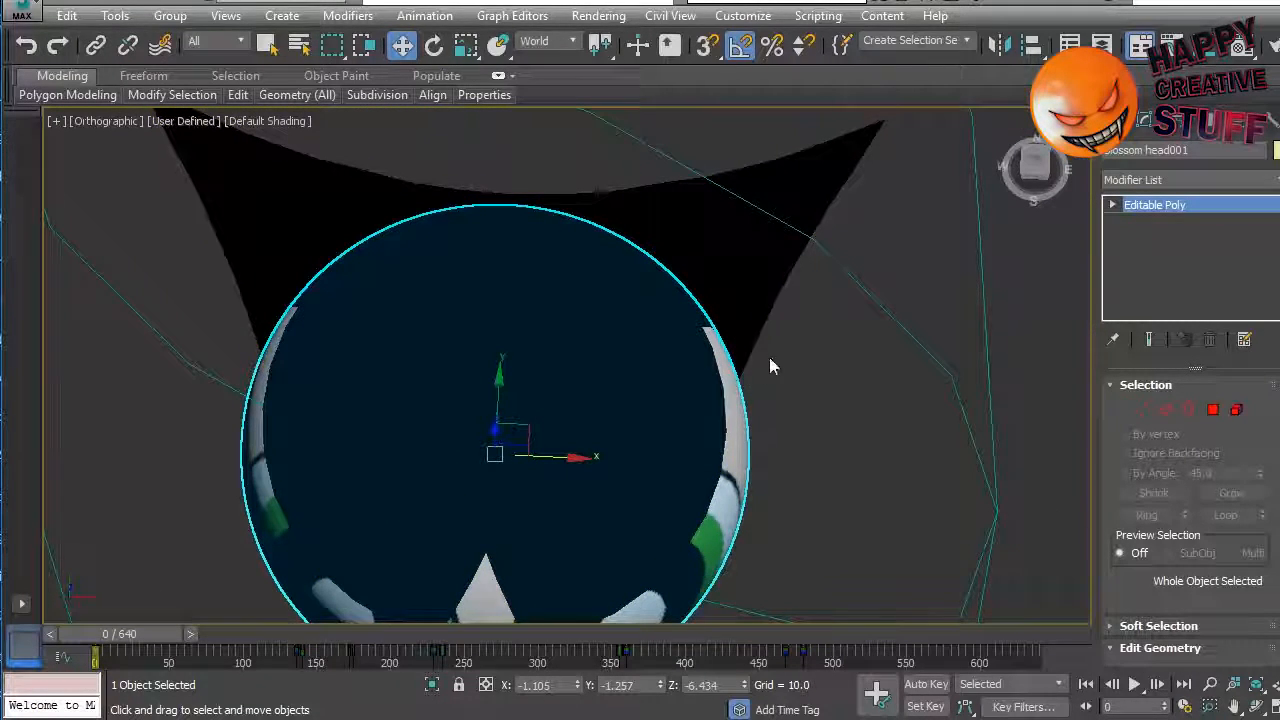
Step: Turn the edged faces display back on to show the mesh wireframe over the shading
left_click(1141, 410)
scroll(800, 340, "down", 2)
left_click(282, 121)
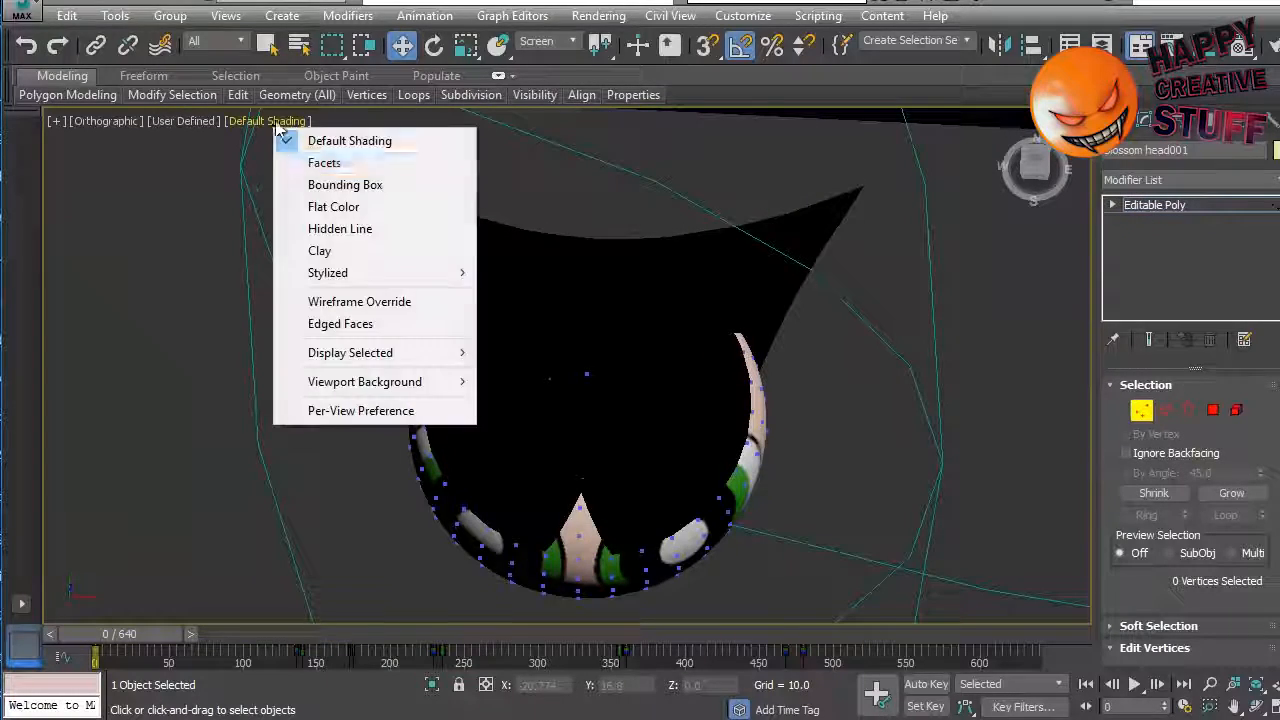
left_click(345, 325)
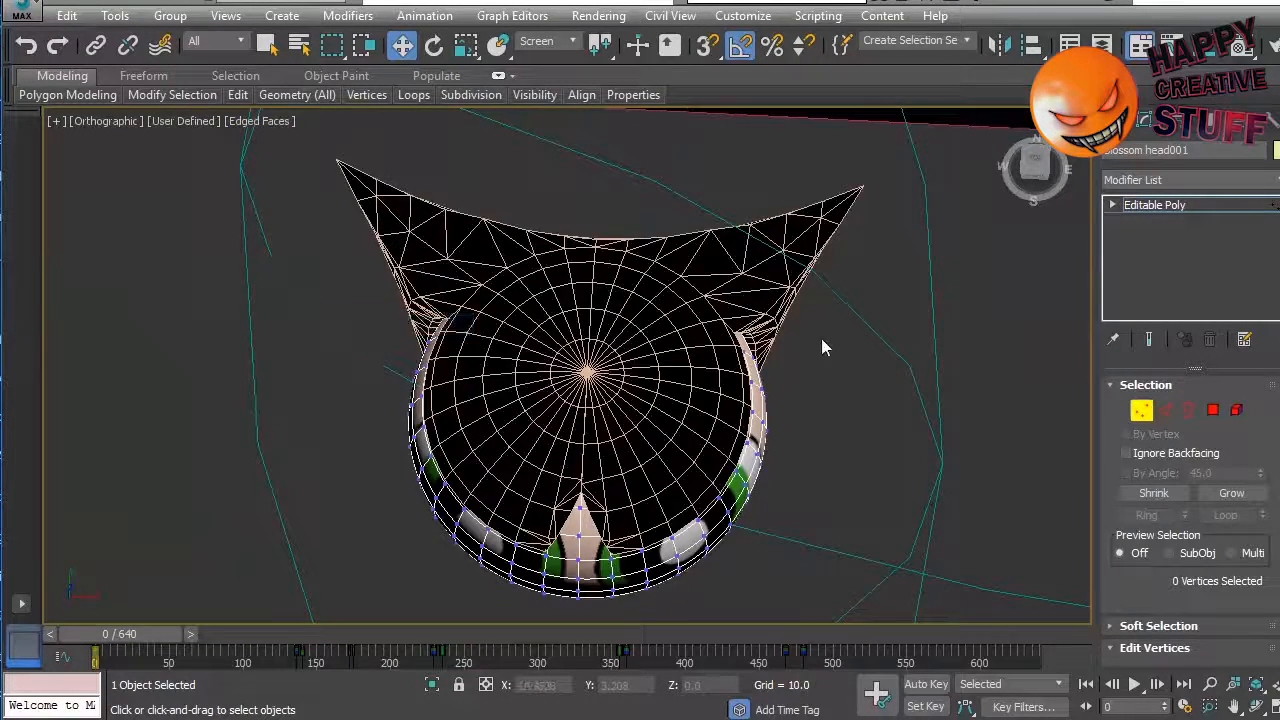
Step: Leave vertex editing on the head and start vertex editing on the hair mesh
scroll(823, 349, "up", 2)
middle_click_drag(812, 352, 686, 288, "alt")
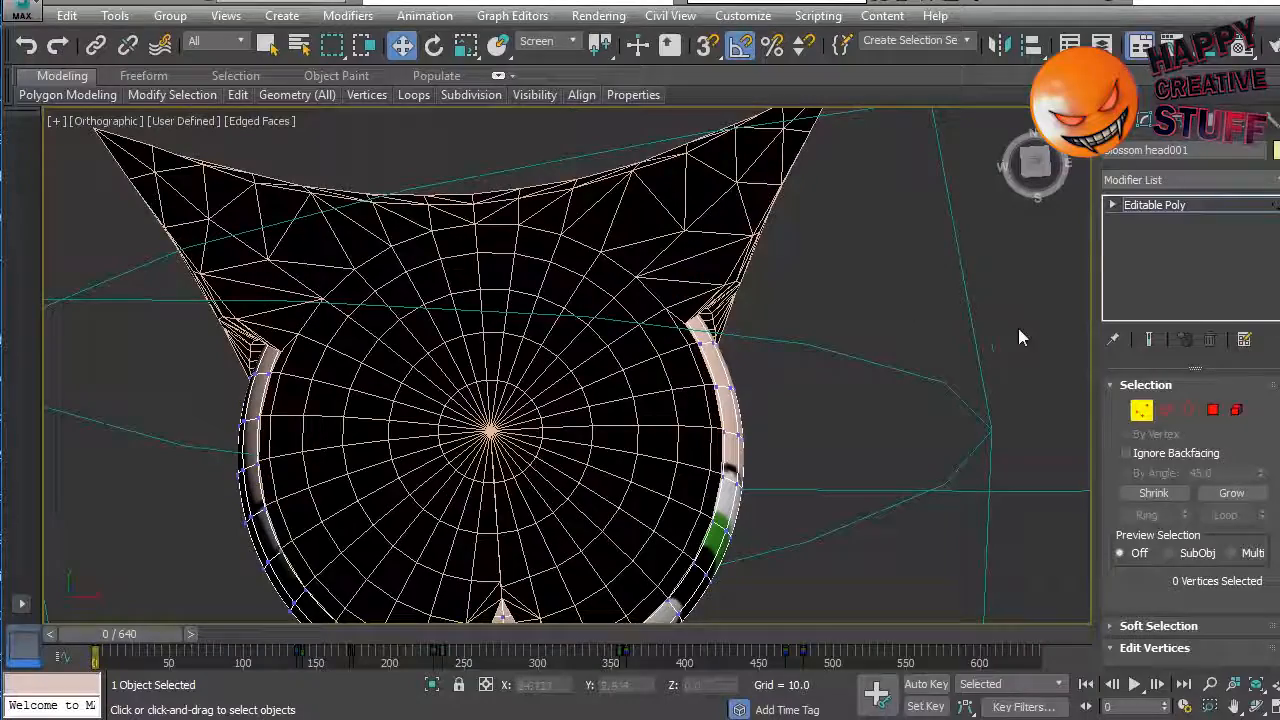
left_click(1141, 409)
left_click(918, 299)
left_click(709, 231)
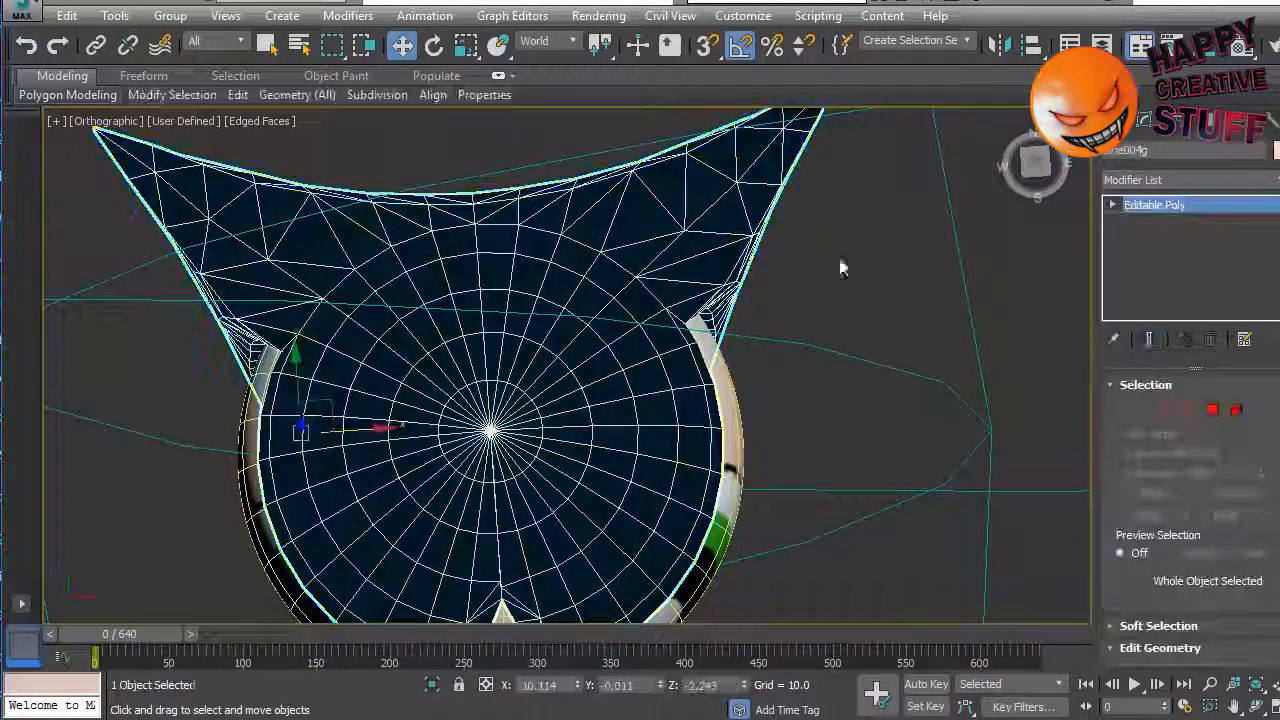
left_click(1143, 409)
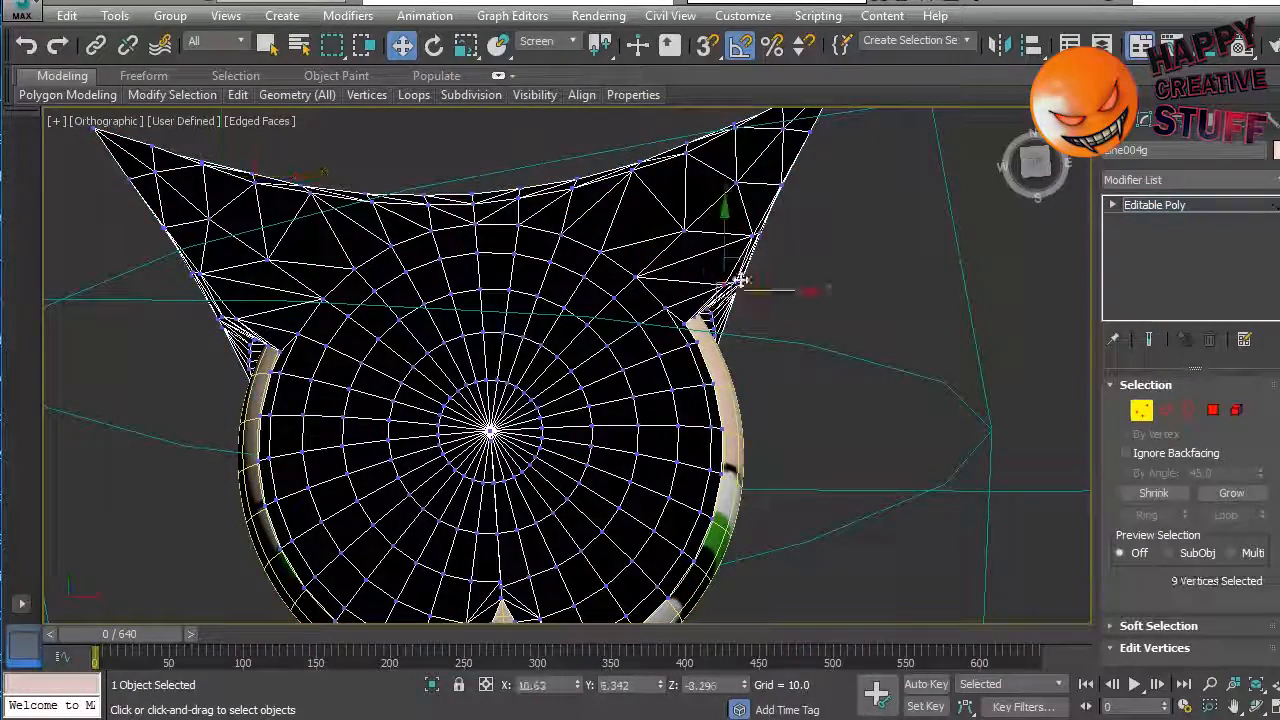
Step: Move groups of vertices outward along the outer edge of the +X side hair flick to round its outline
middle_click_drag(806, 284, 777, 314, "alt")
left_click(752, 313)
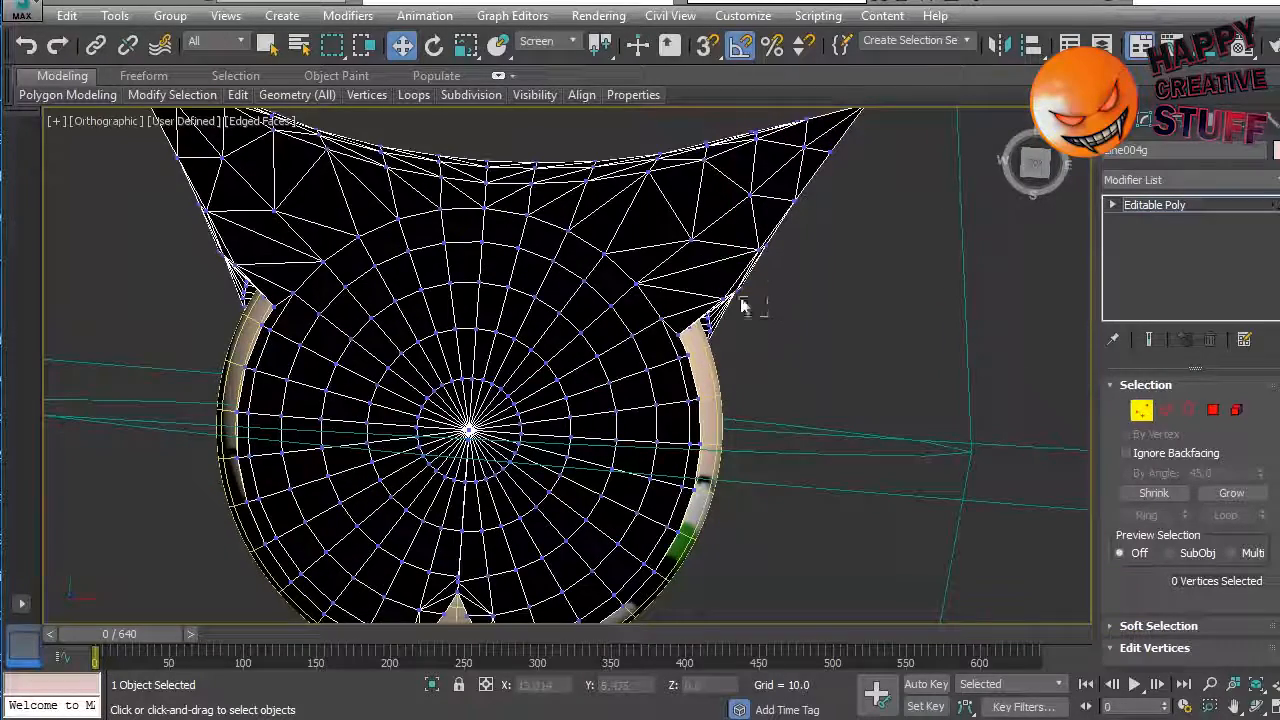
left_click_drag(752, 257, 767, 263)
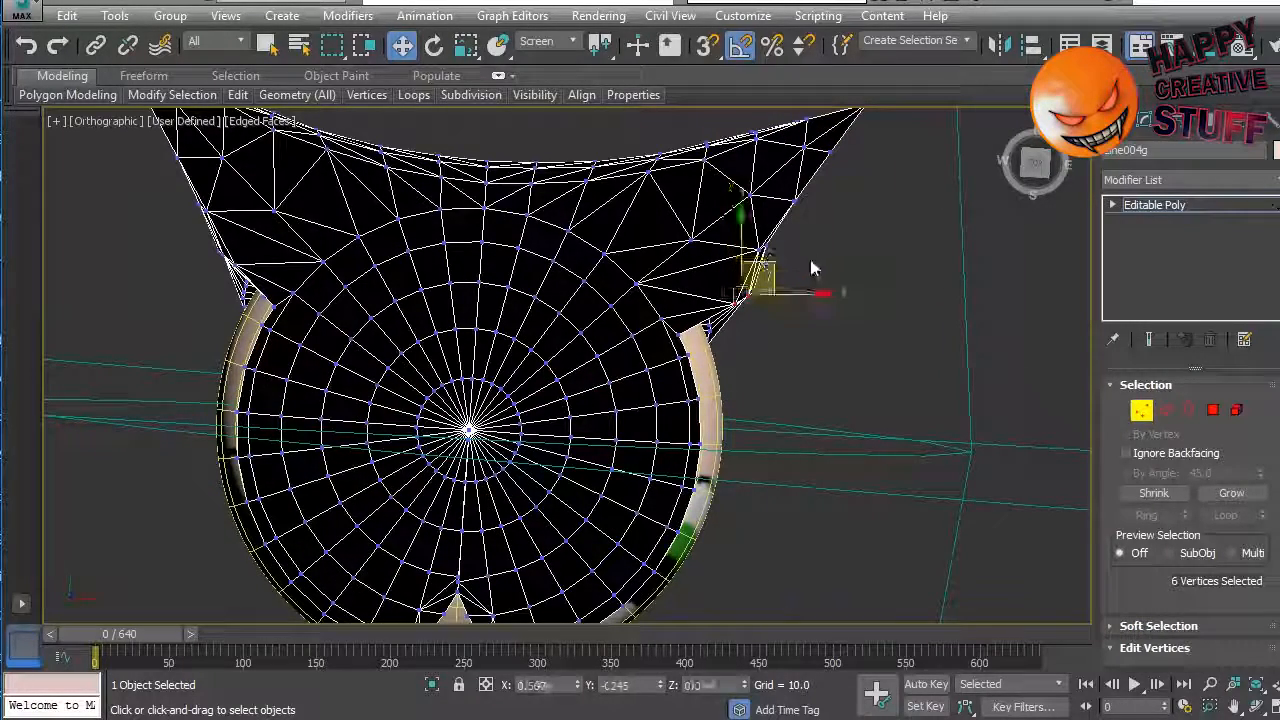
left_click_drag(809, 224, 814, 227)
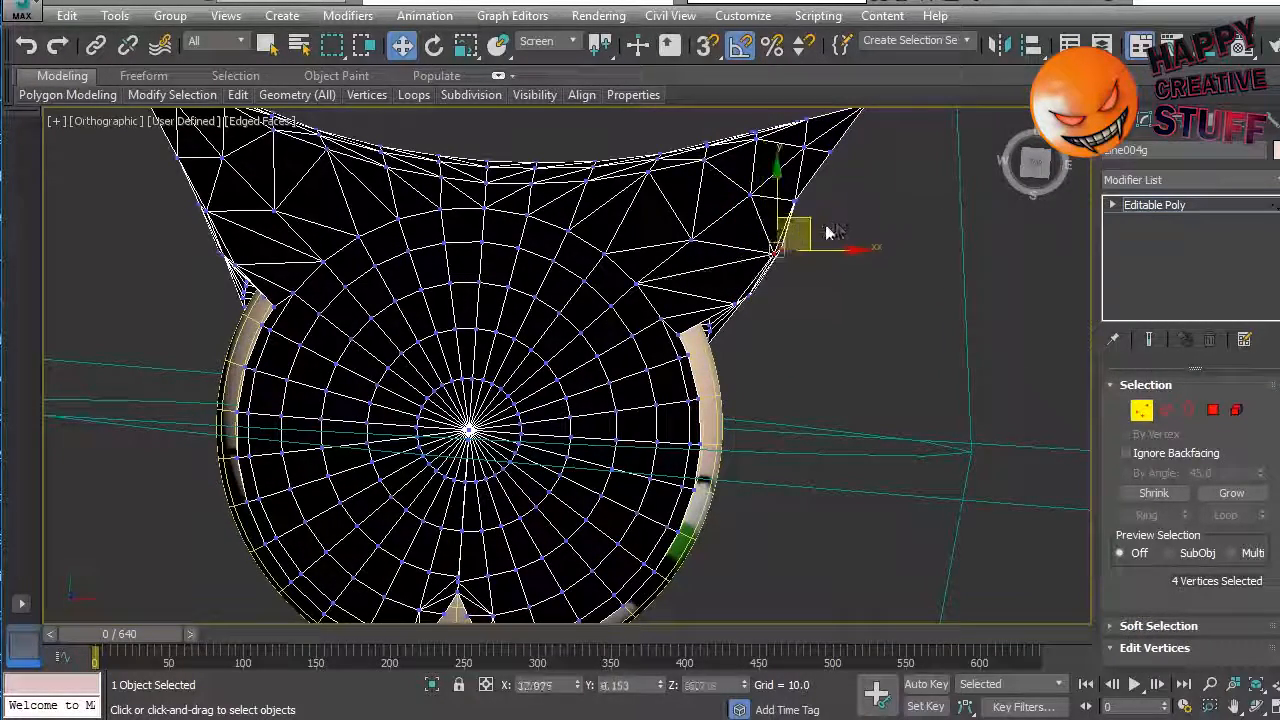
mouse_move(845, 208)
middle_mouse_down("alt")
mouse_move(829, 251)
mouse_move(771, 126)
mouse_move(851, 306)
middle_mouse_up("alt")
left_click_drag(851, 304, 802, 260)
mouse_move(869, 315)
middle_mouse_down("alt")
mouse_move(835, 260)
mouse_move(818, 190)
mouse_move(697, 270)
mouse_move(771, 345)
mouse_move(797, 336)
middle_mouse_up("alt")
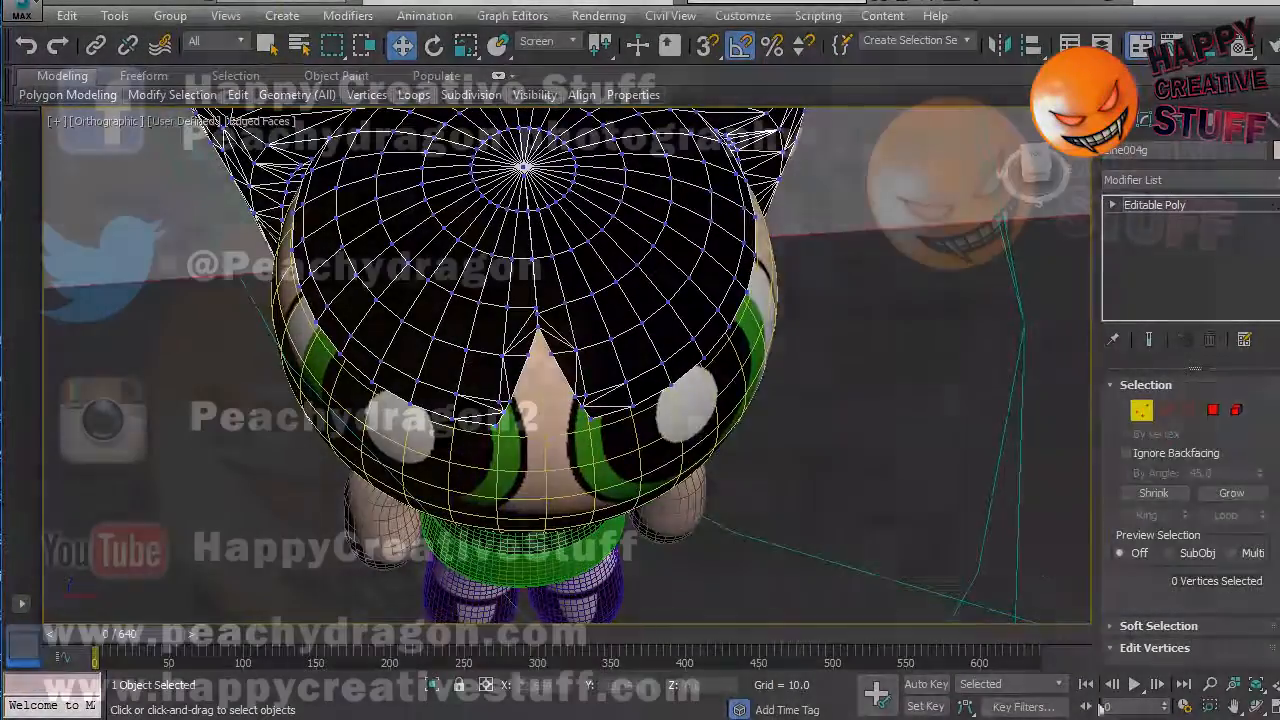